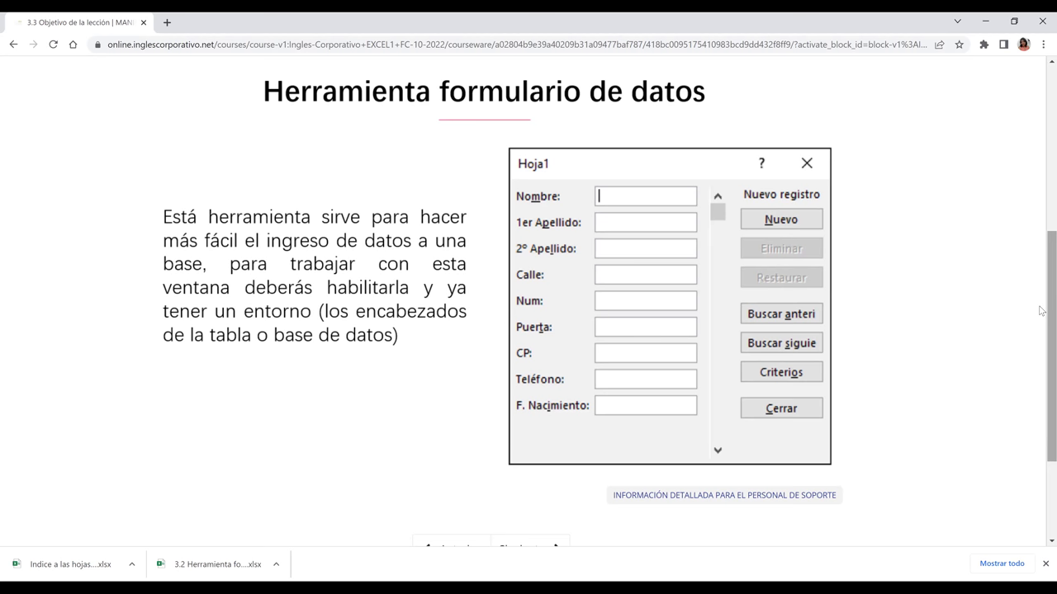
Step: Scroll through the data-form tool slide and advance to lesson 3.4 Herramienta formulario
scroll(1040, 312, "down", 1)
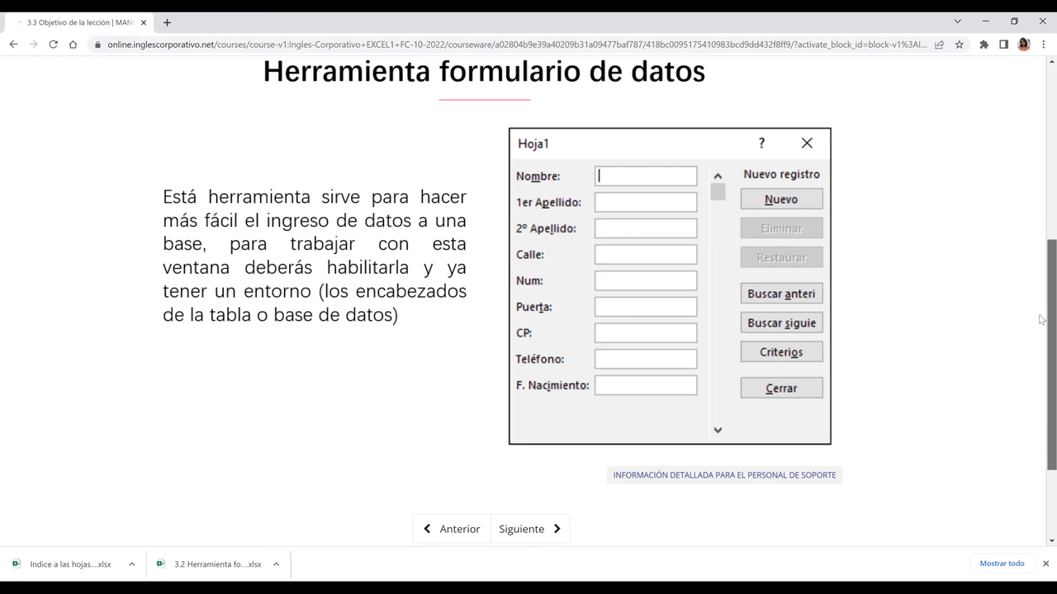
scroll(1040, 315, "up", 1)
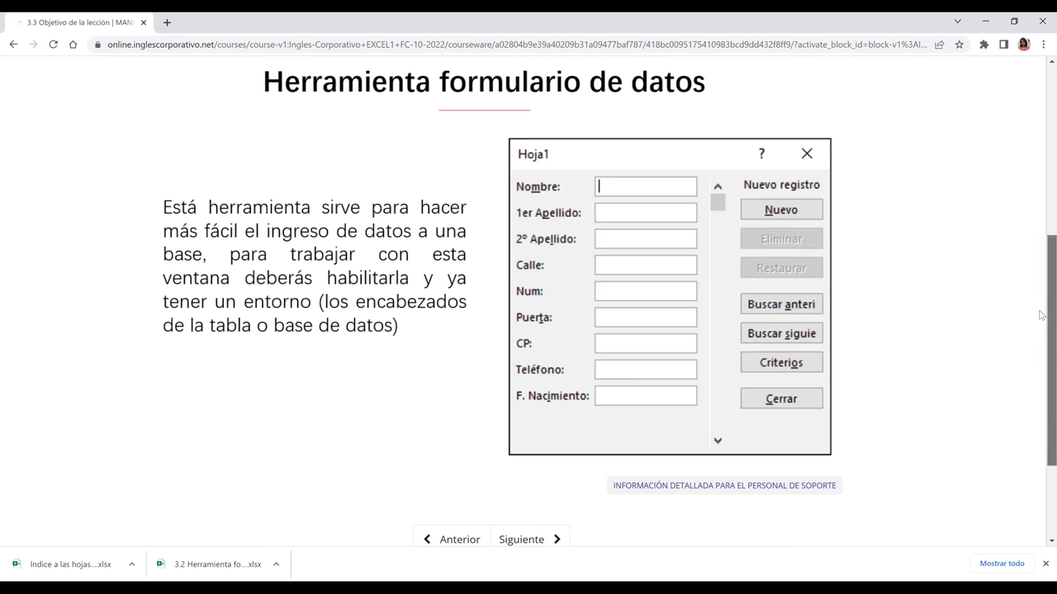
scroll(1041, 321, "down", 1)
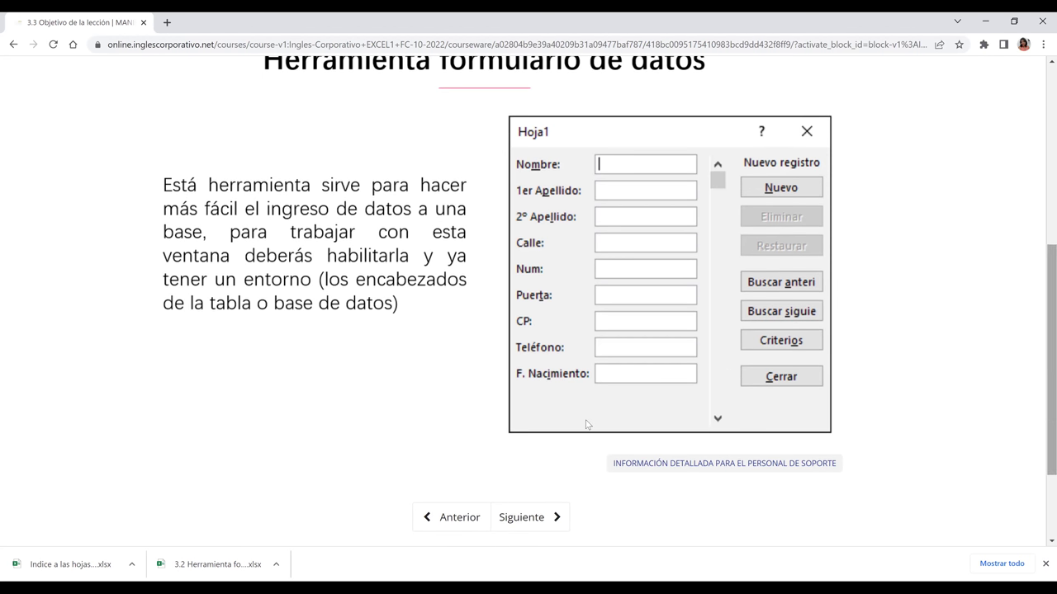
left_click(509, 519)
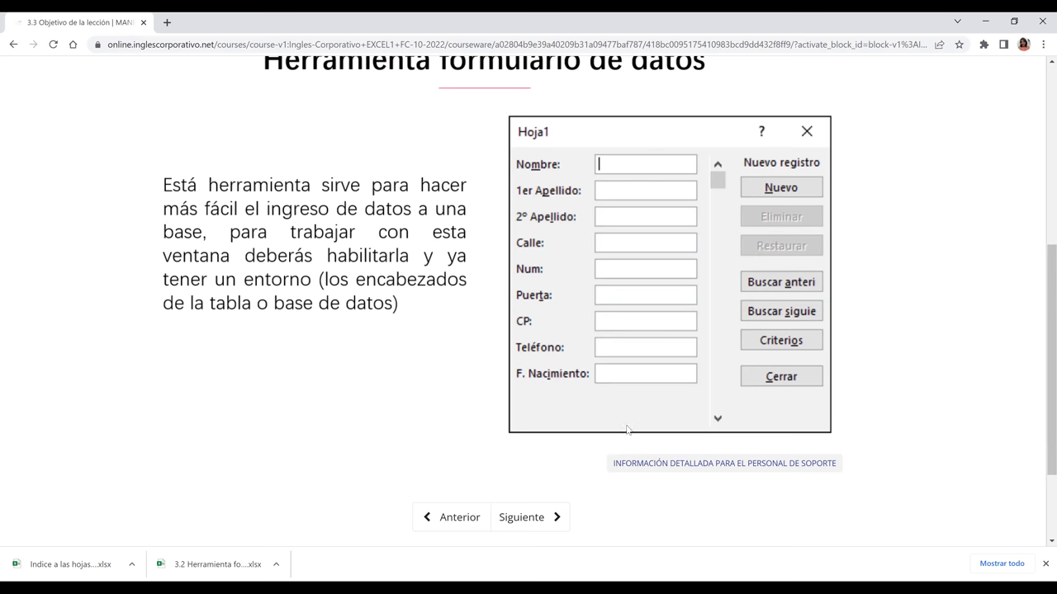
left_click(505, 526)
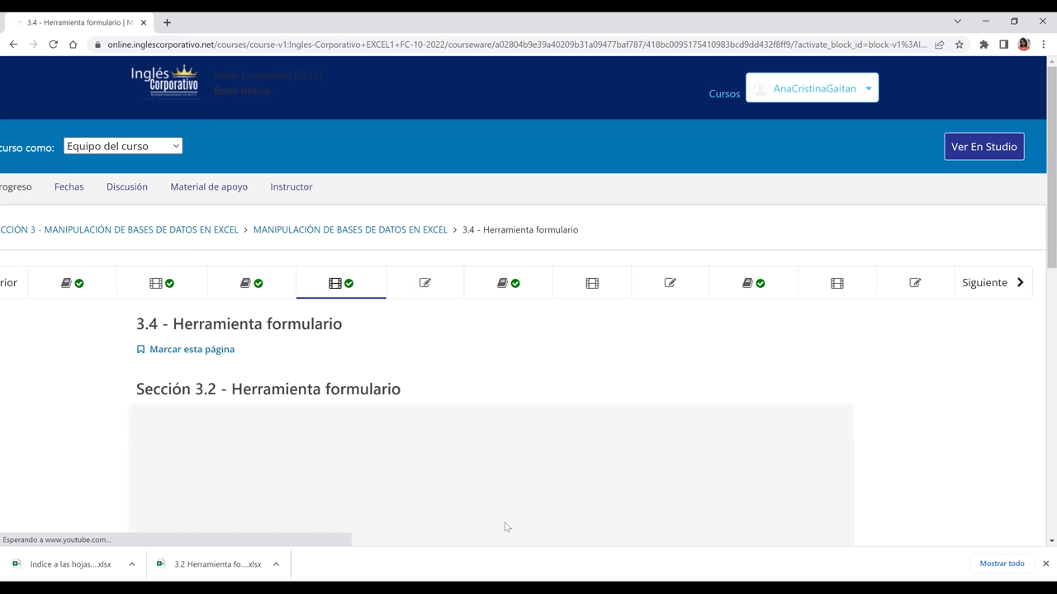
Step: Scroll down to the Sección 3.2 Herramienta formulario video and switch it to full screen
scroll(506, 527, "down", 1)
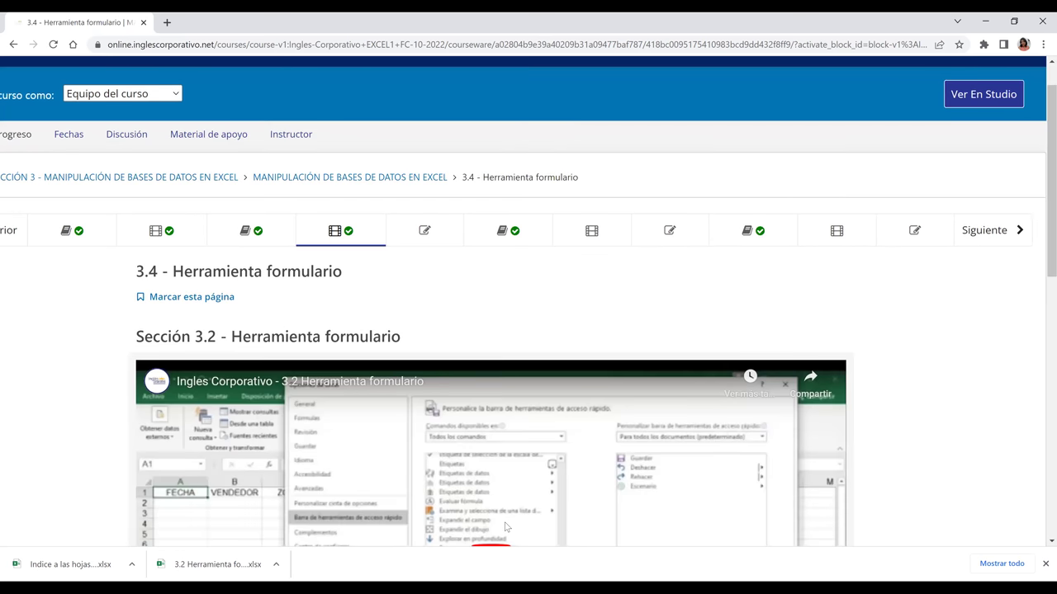
scroll(506, 527, "down", 3)
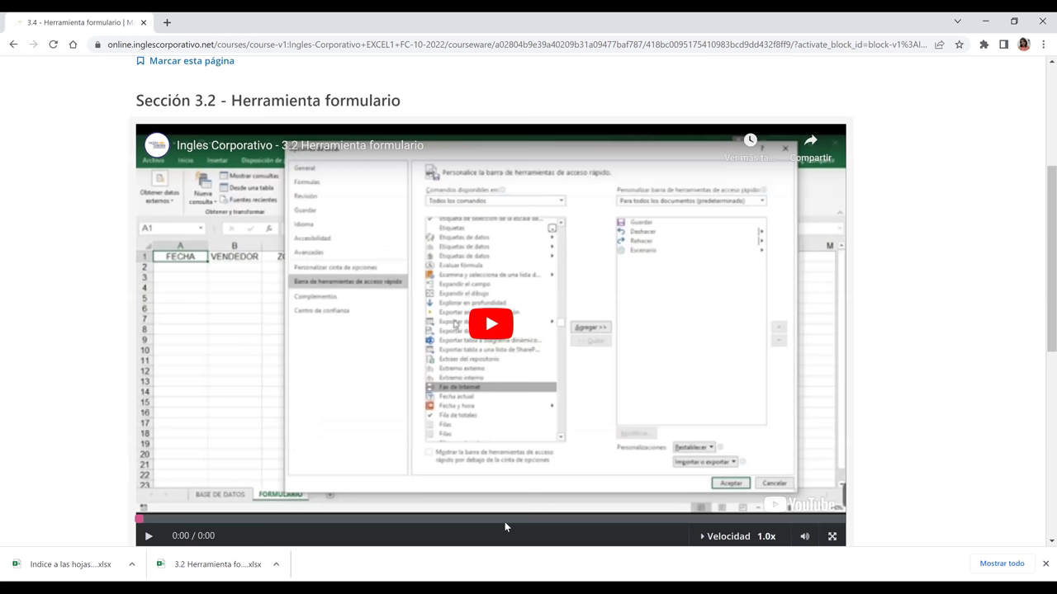
scroll(504, 521, "down", 1)
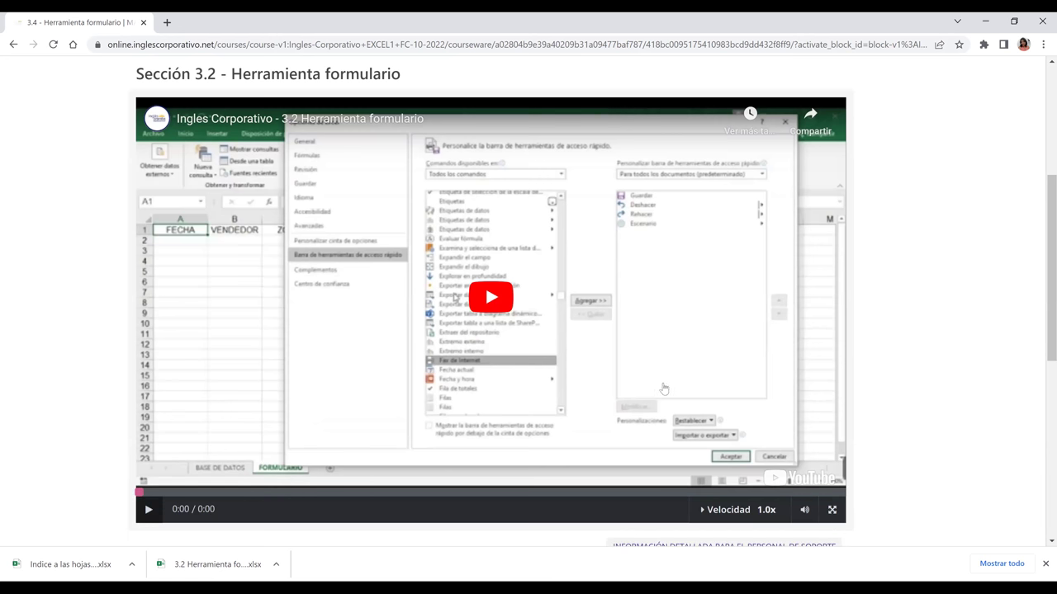
left_click(832, 510)
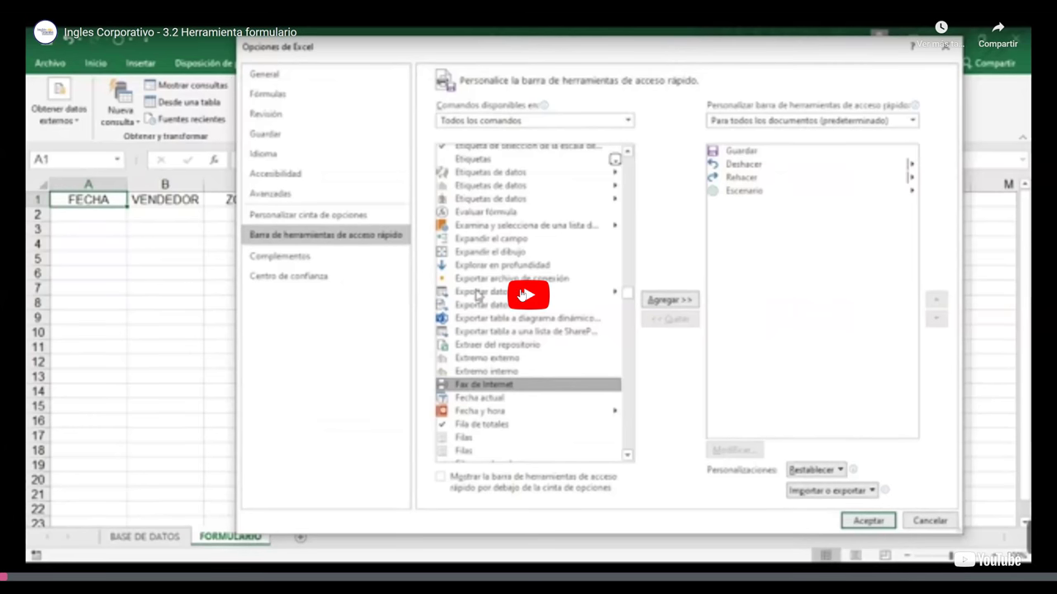
Step: Play the form-tool tutorial to about 1:00, showing the FECHA–TOTAL headers sheet
left_click(522, 294)
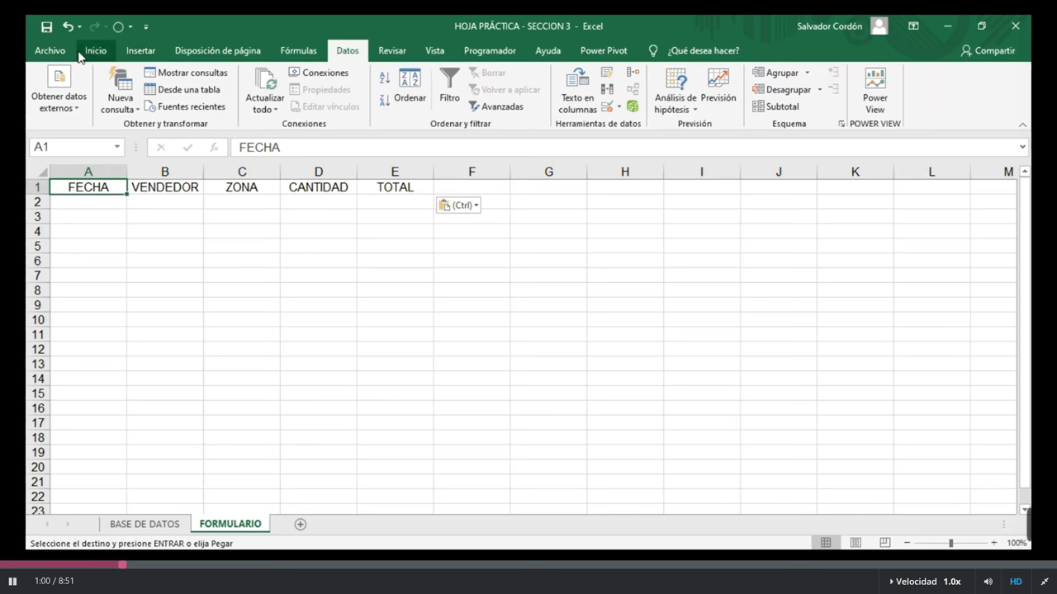
Step: Open Opciones de Excel from Archivo > Más and go to the Quick Access Toolbar page
left_click(52, 51)
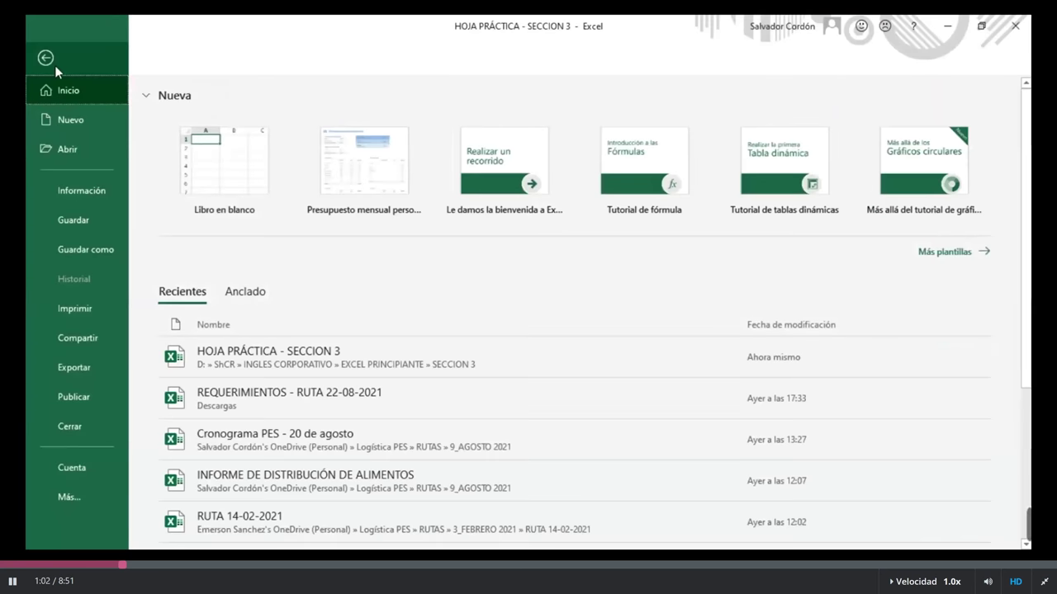
left_click(73, 496)
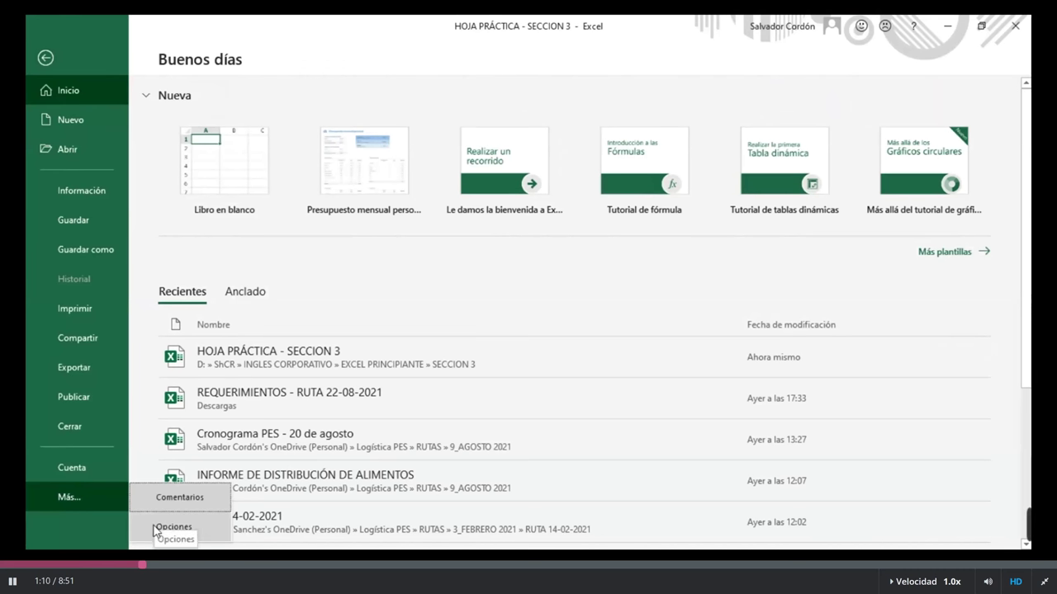
left_click(187, 529)
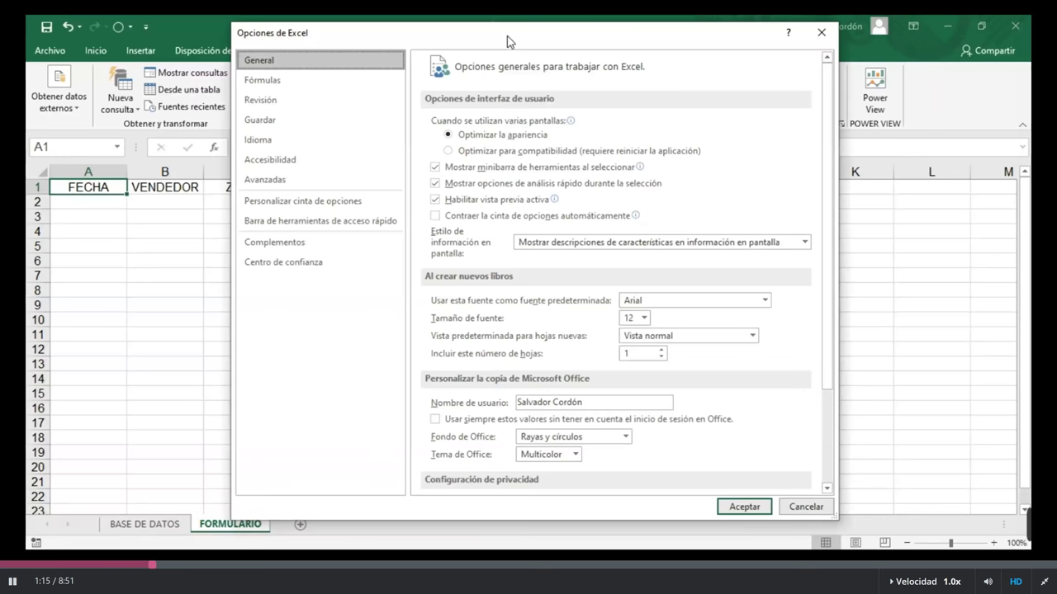
left_click_drag(507, 41, 512, 43)
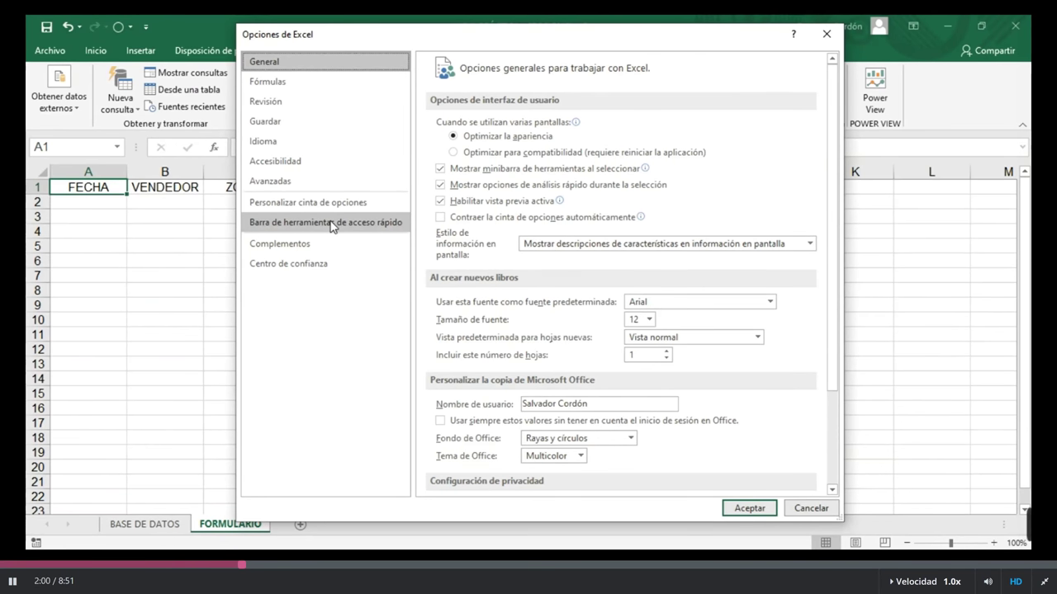
left_click(333, 227)
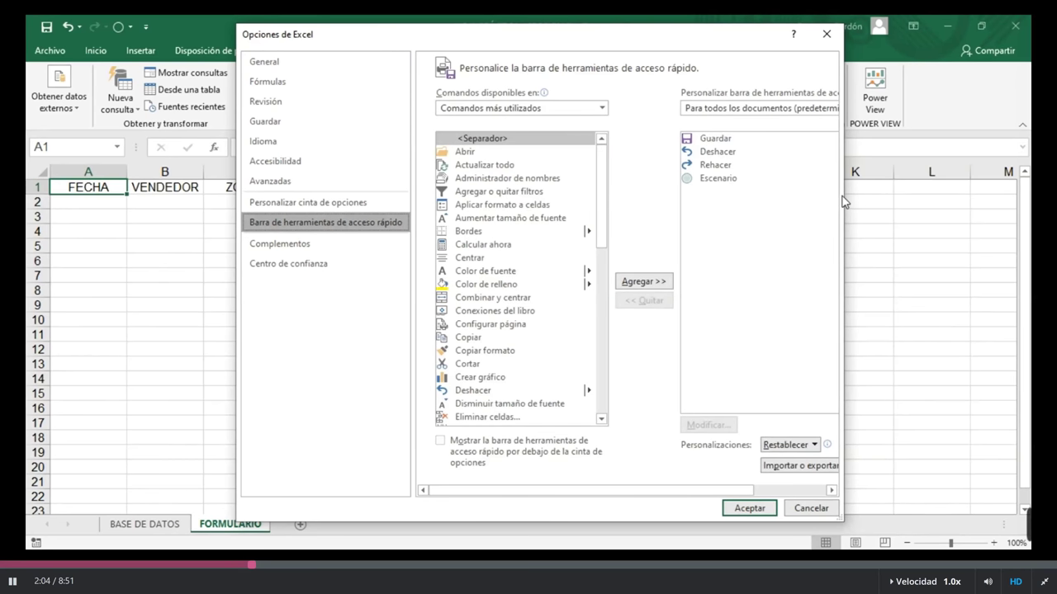
Step: Widen the Opciones de Excel window and preview the Comandos disponibles en categories without changing them
left_click_drag(843, 202, 965, 357)
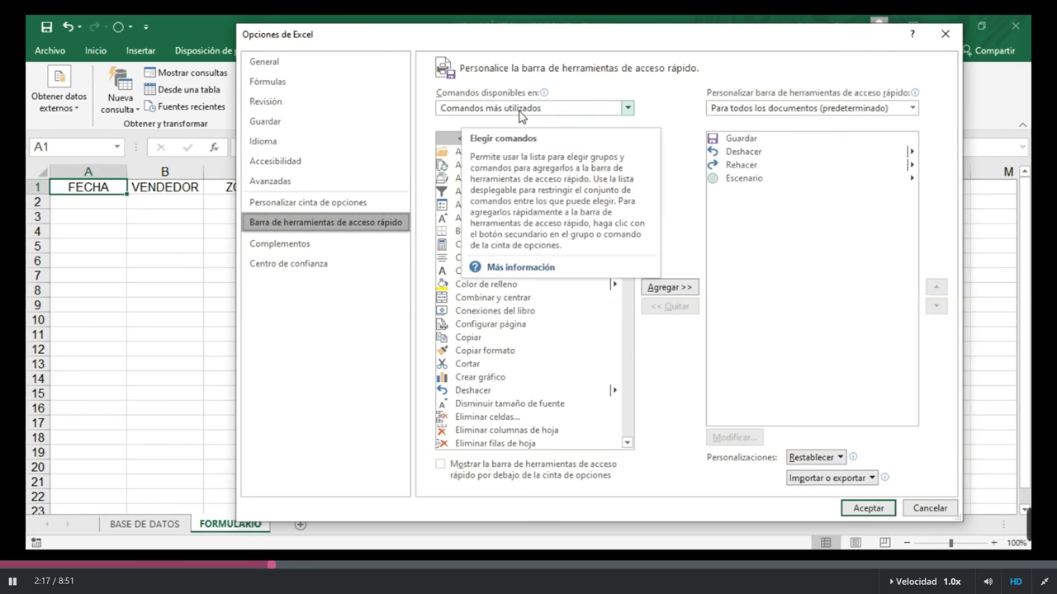
left_click(628, 111)
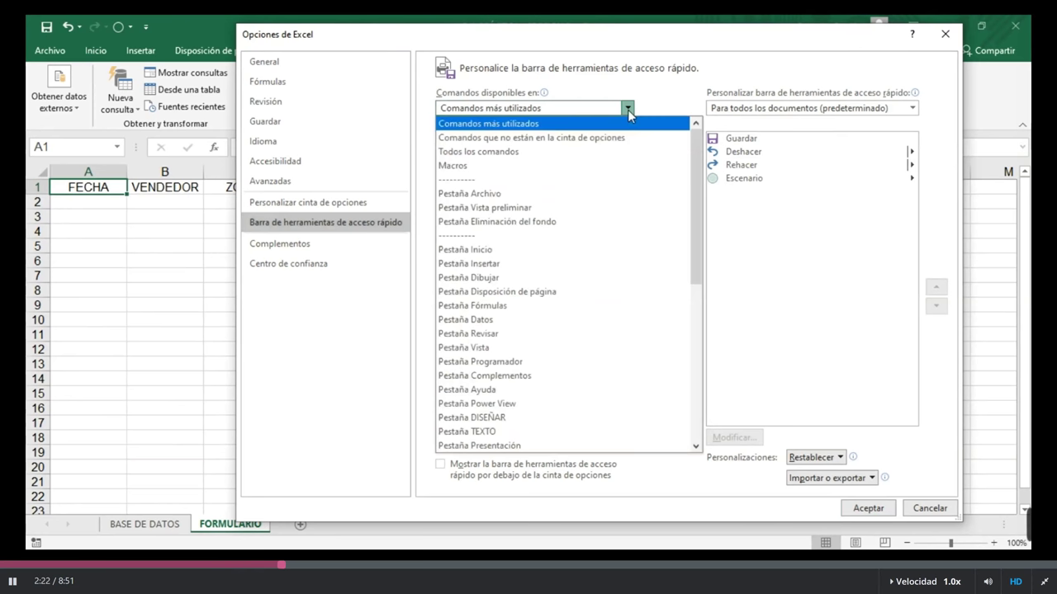
left_click_drag(688, 166, 688, 142)
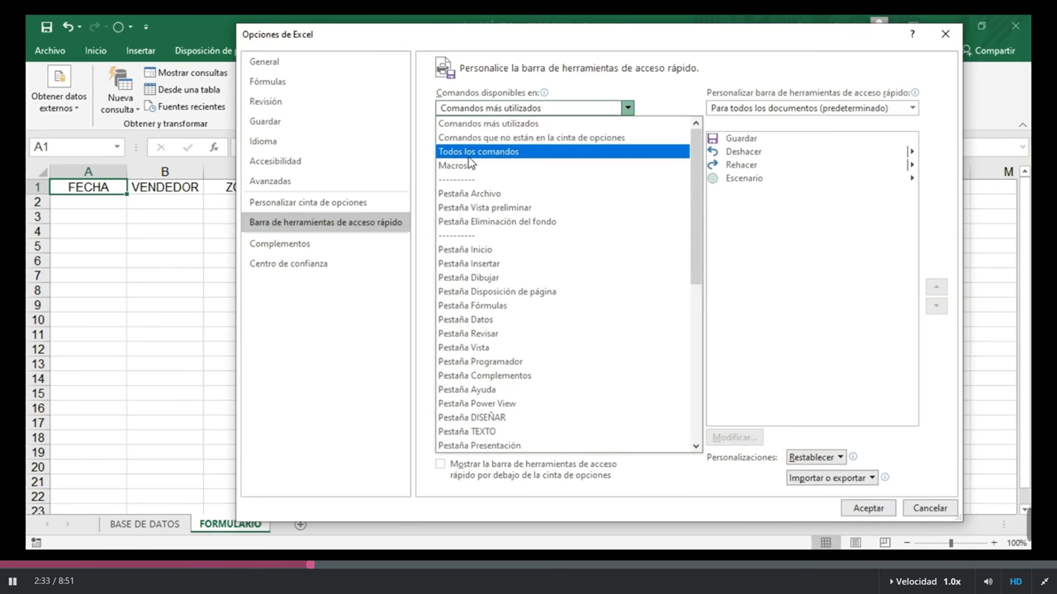
key("Escape")
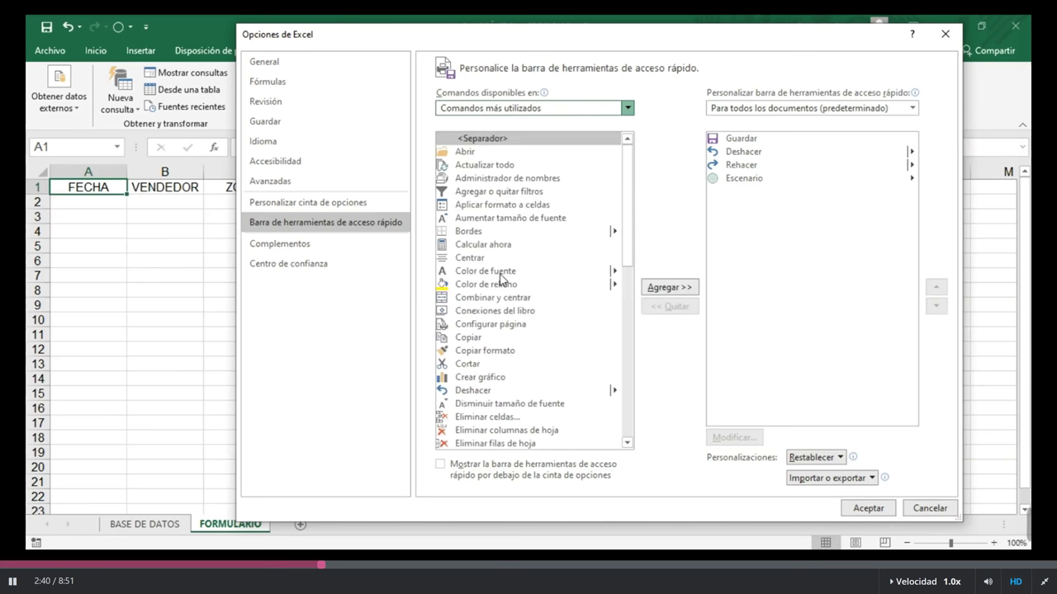
Step: Switch the command list to Todos los comandos and browse its entries down to the F section
left_click(528, 108)
left_click(487, 143)
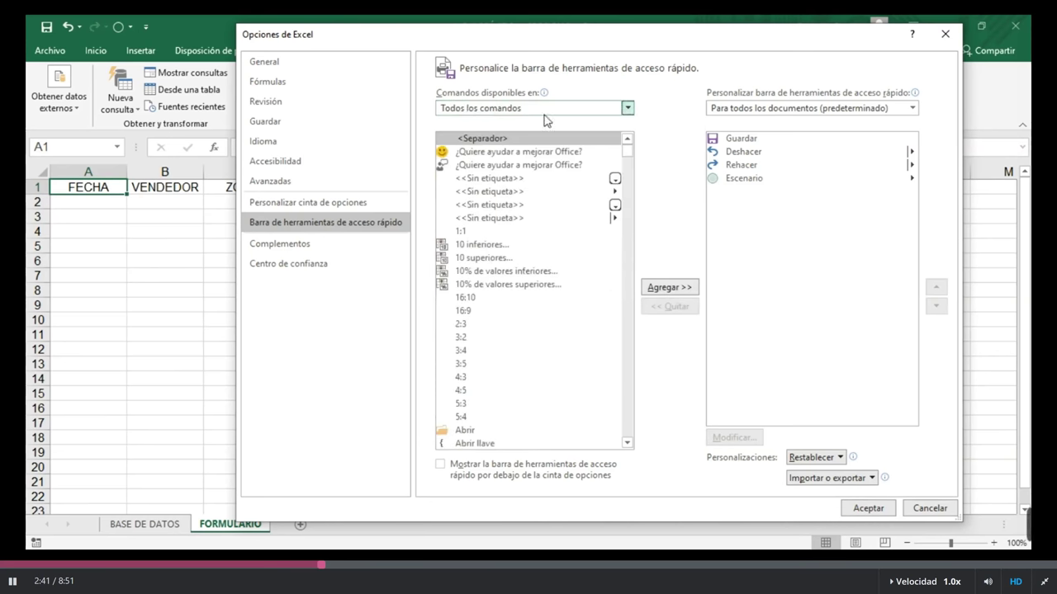
left_click(487, 192)
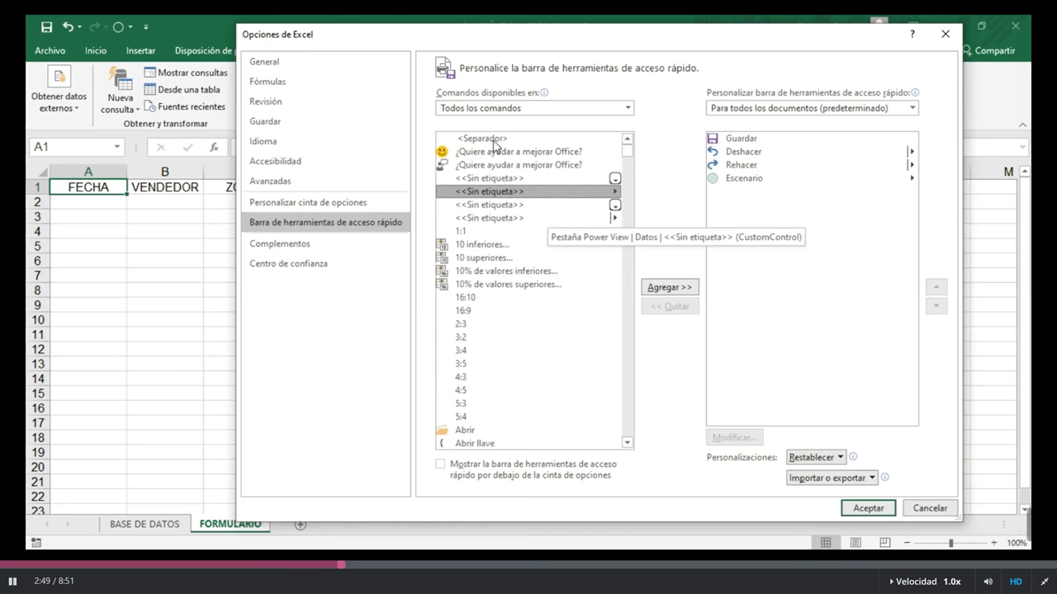
left_click(487, 258)
left_click(627, 443)
left_click_drag(628, 444, 628, 444)
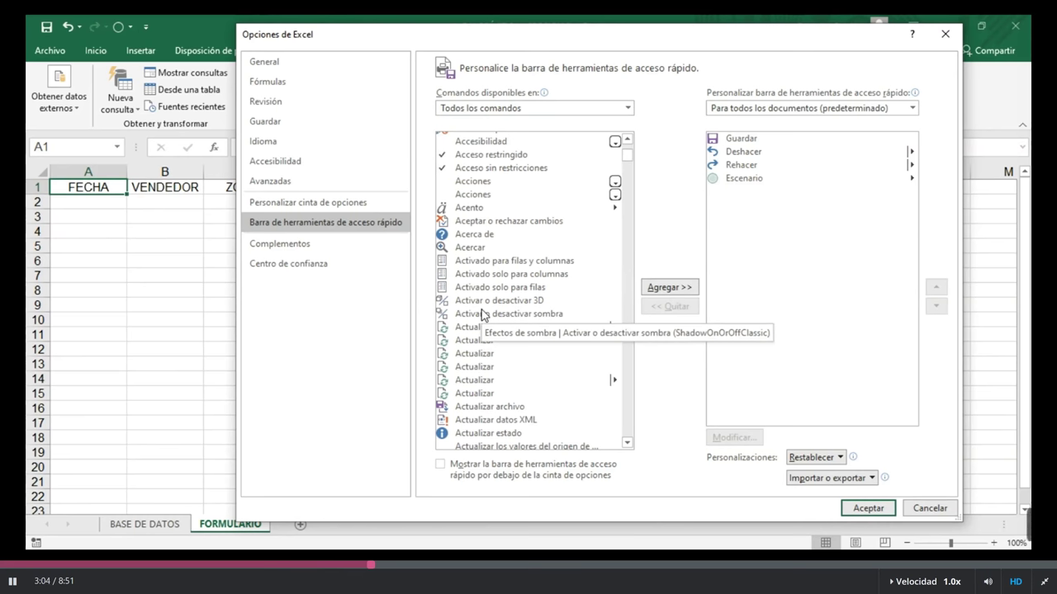
left_click(483, 314)
left_click(467, 235)
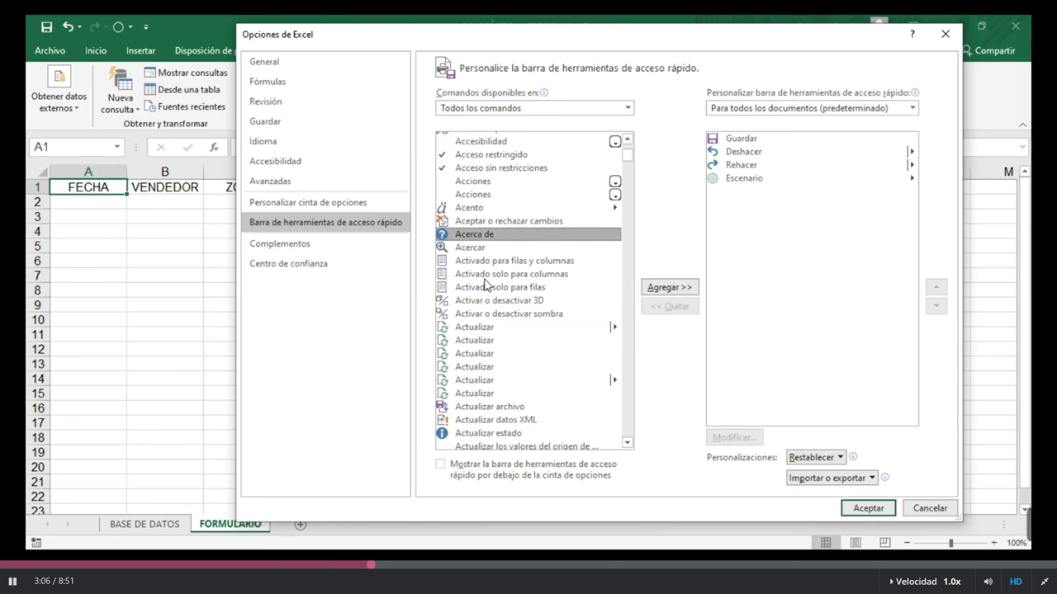
left_click(482, 278)
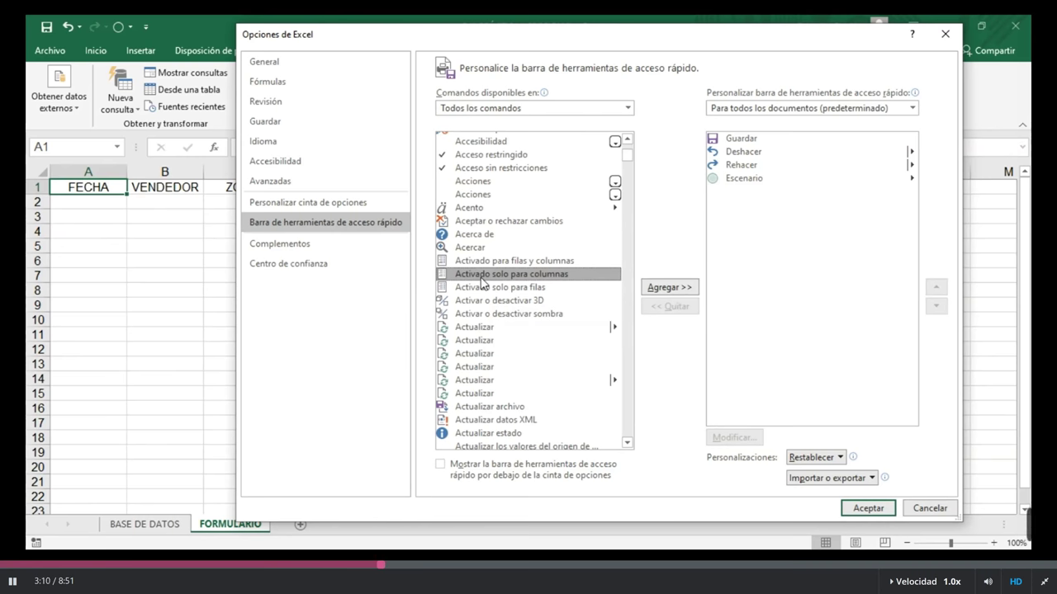
key("f")
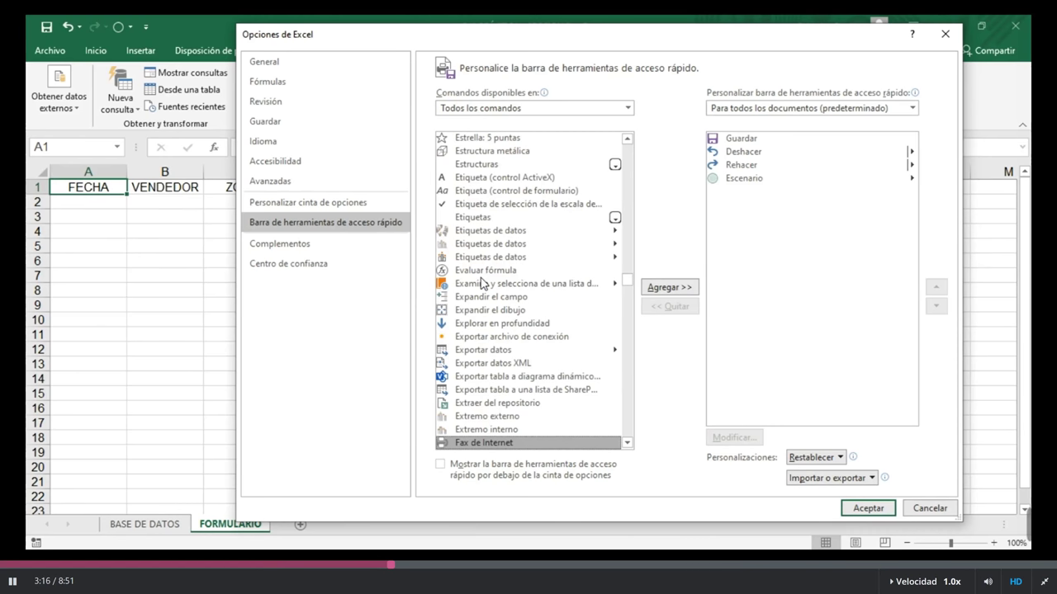
Step: Scroll further down the full command list and select Formulario..
scroll(482, 284, "down", 2)
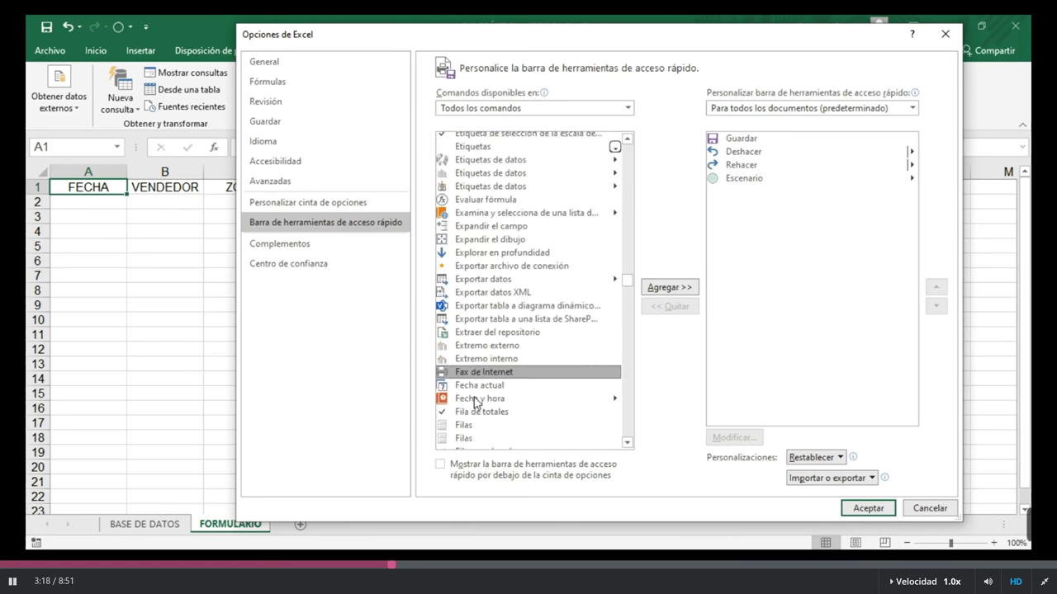
scroll(478, 384, "down", 2)
scroll(470, 343, "down", 3)
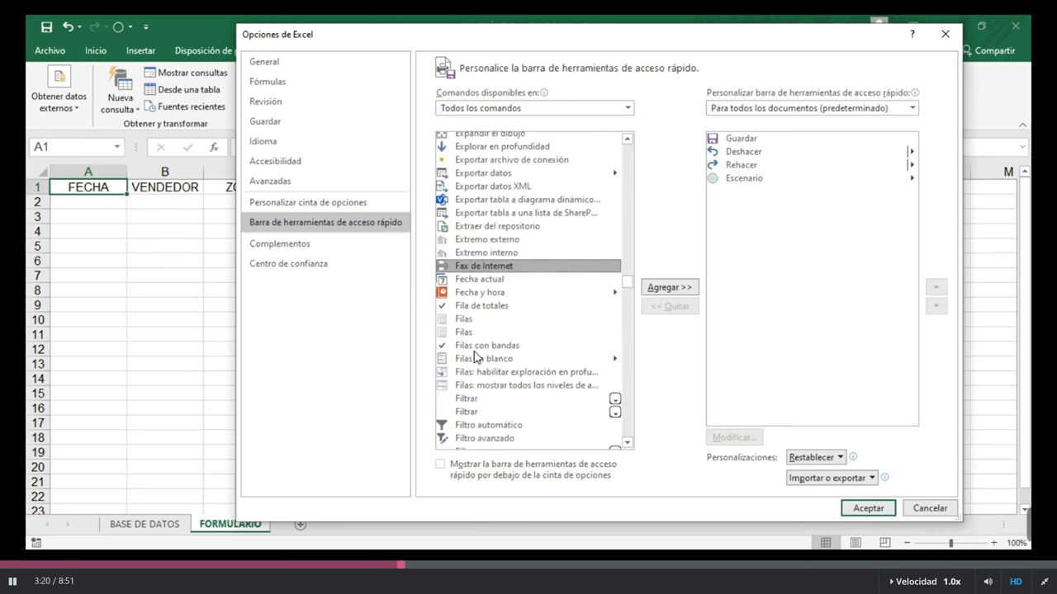
scroll(478, 330, "down", 2)
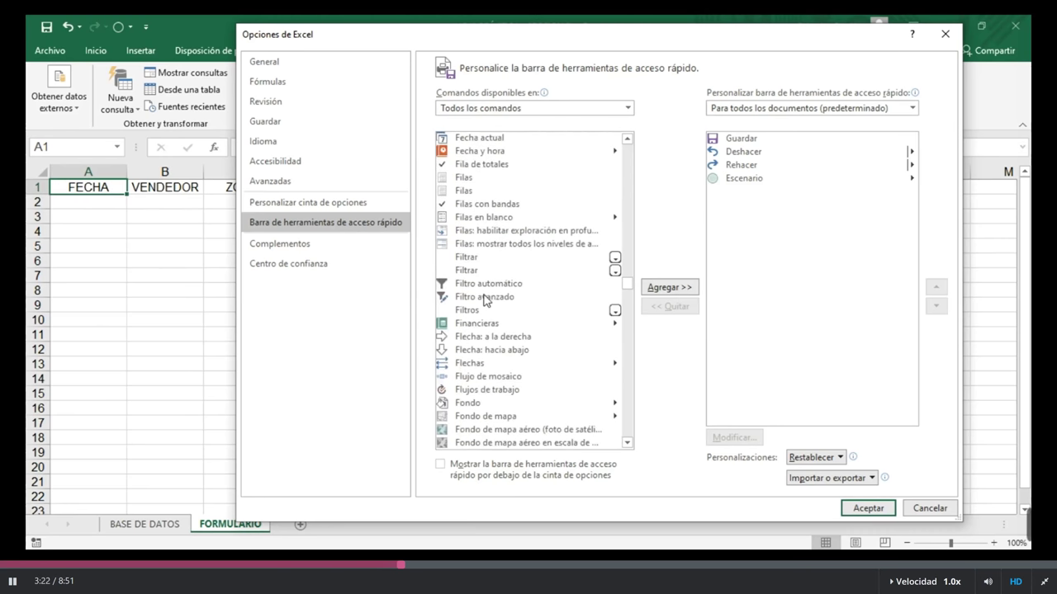
scroll(484, 299, "down", 5)
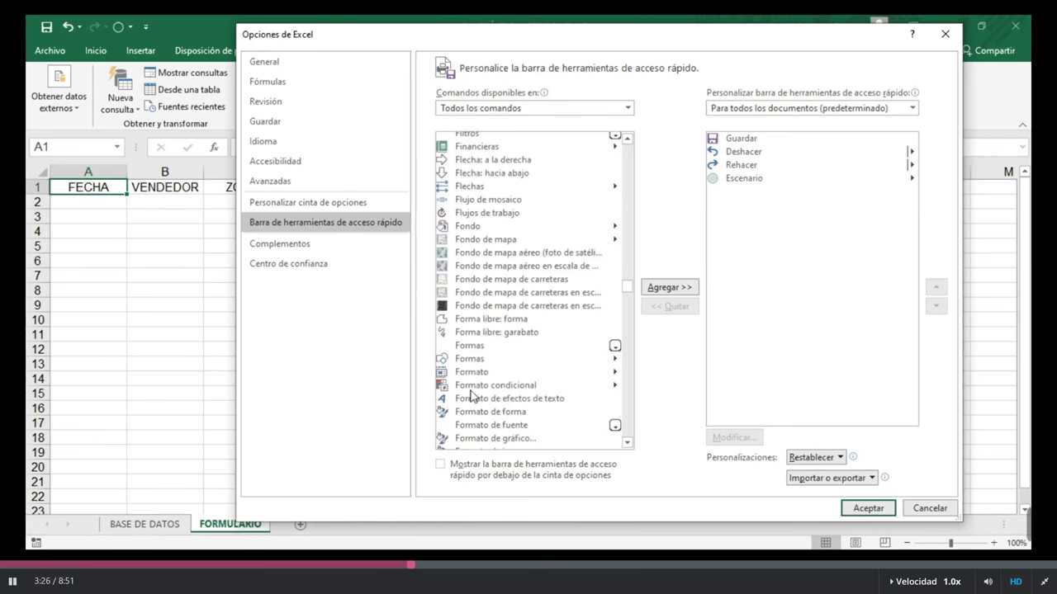
scroll(477, 381, "down", 1)
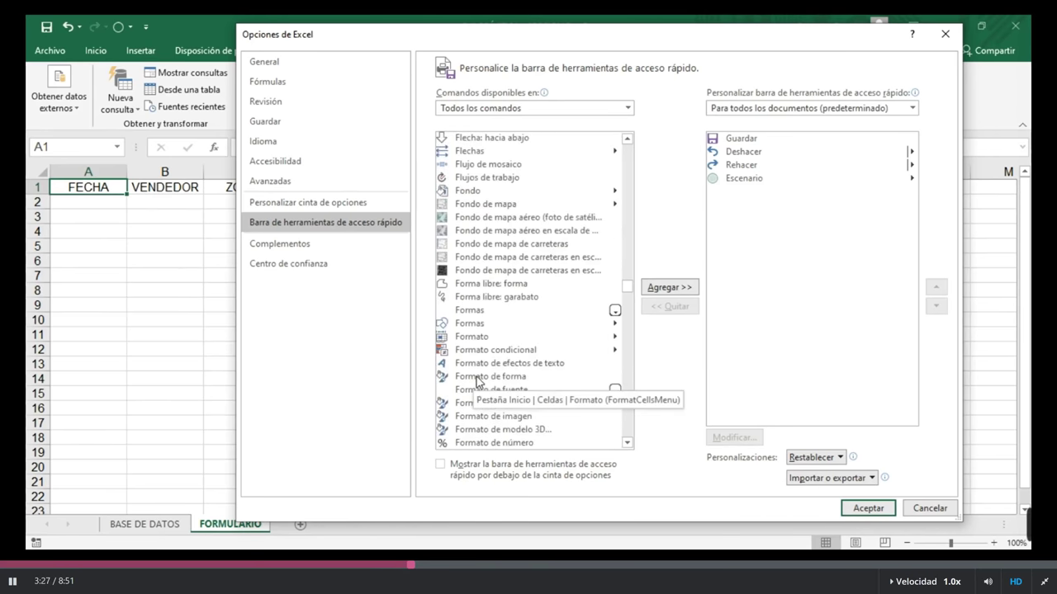
scroll(476, 381, "down", 4)
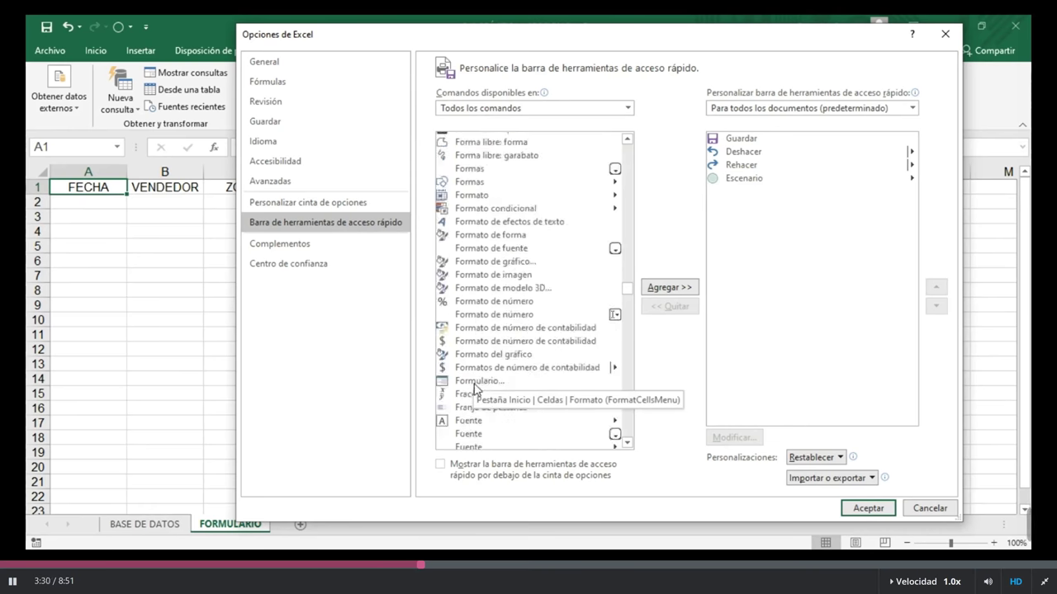
left_click(478, 384)
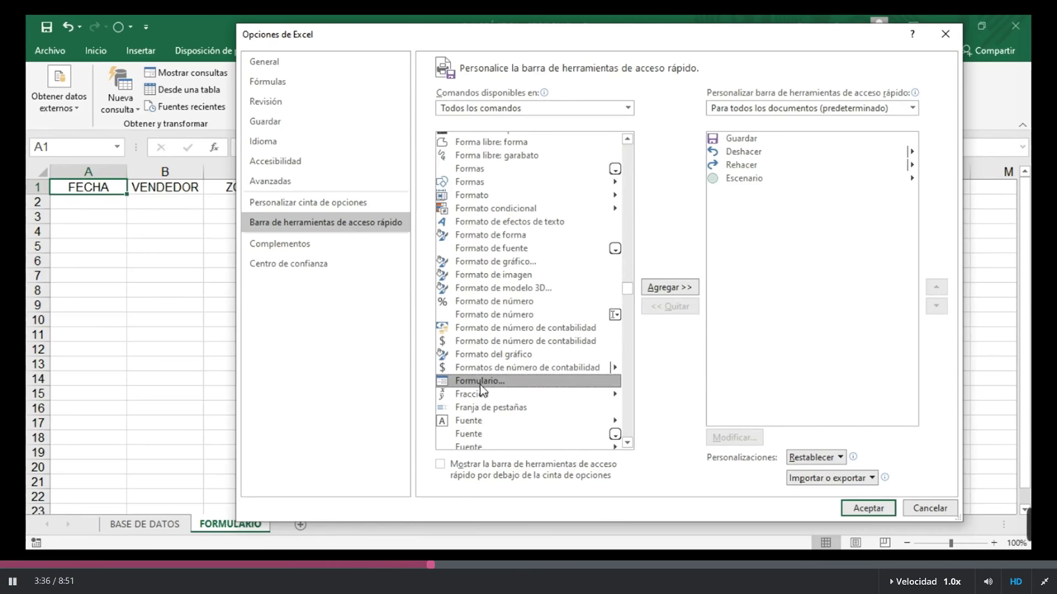
Step: Add Formulario to the Quick Access Toolbar, confirm with Aceptar, and try the new button
left_click(684, 289)
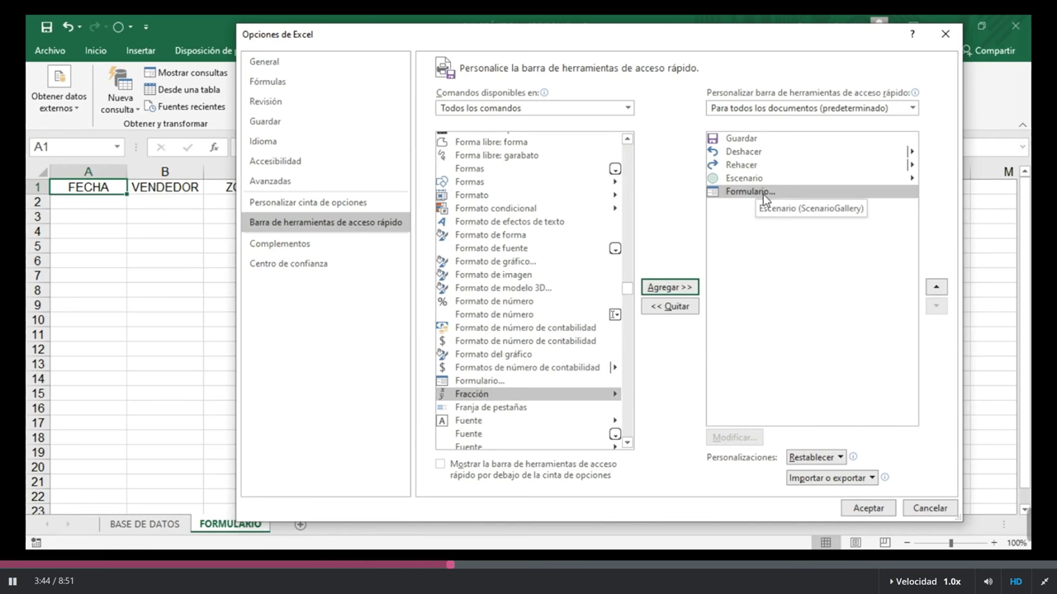
left_click(859, 509)
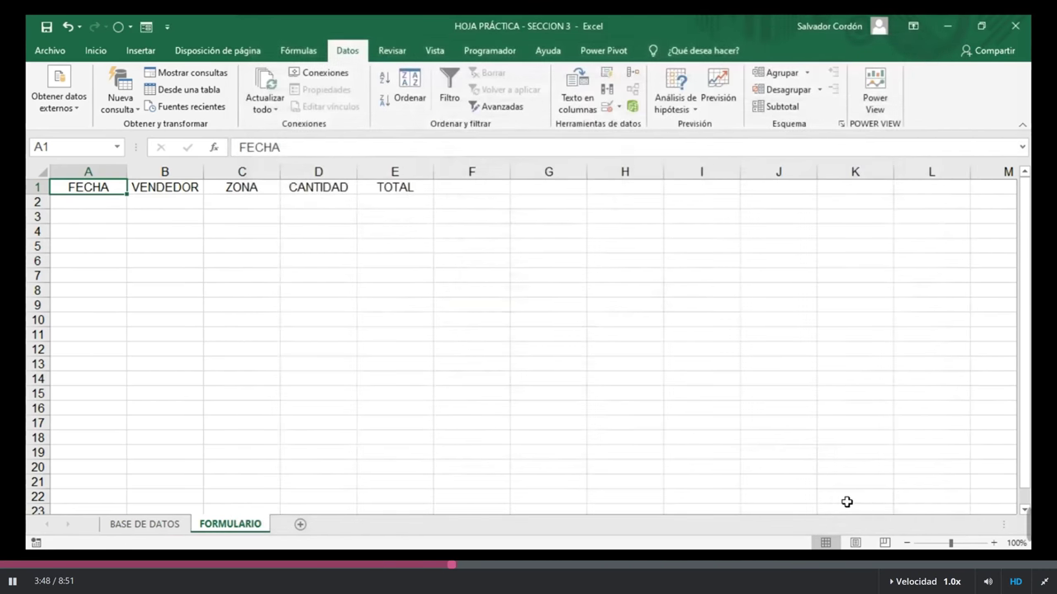
left_click(147, 28)
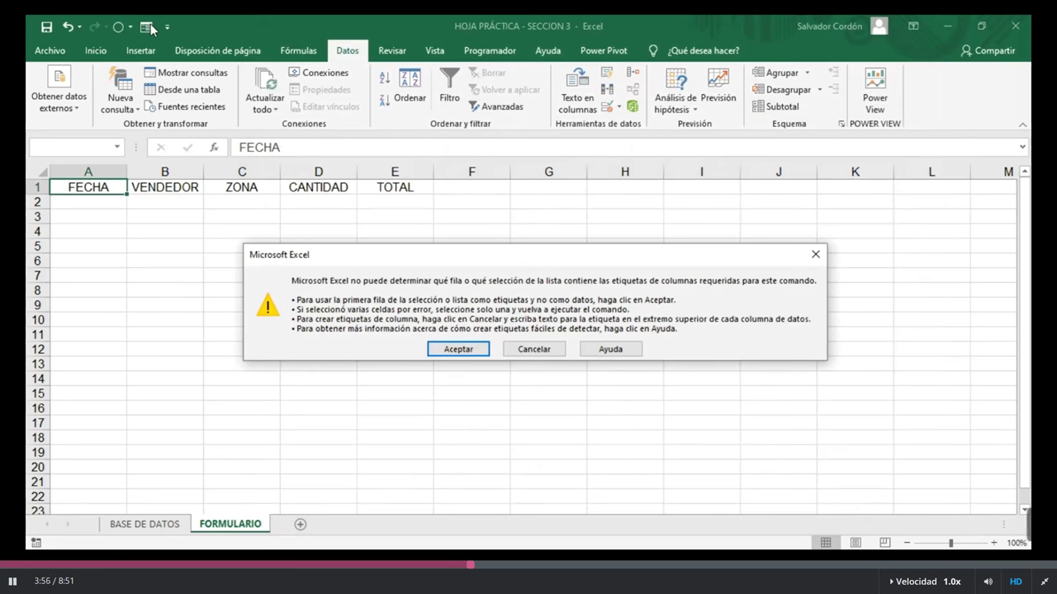
Step: Dismiss the warning, select headers A1:E1, retry Formulario and close the new warning
left_click_drag(410, 259, 365, 192)
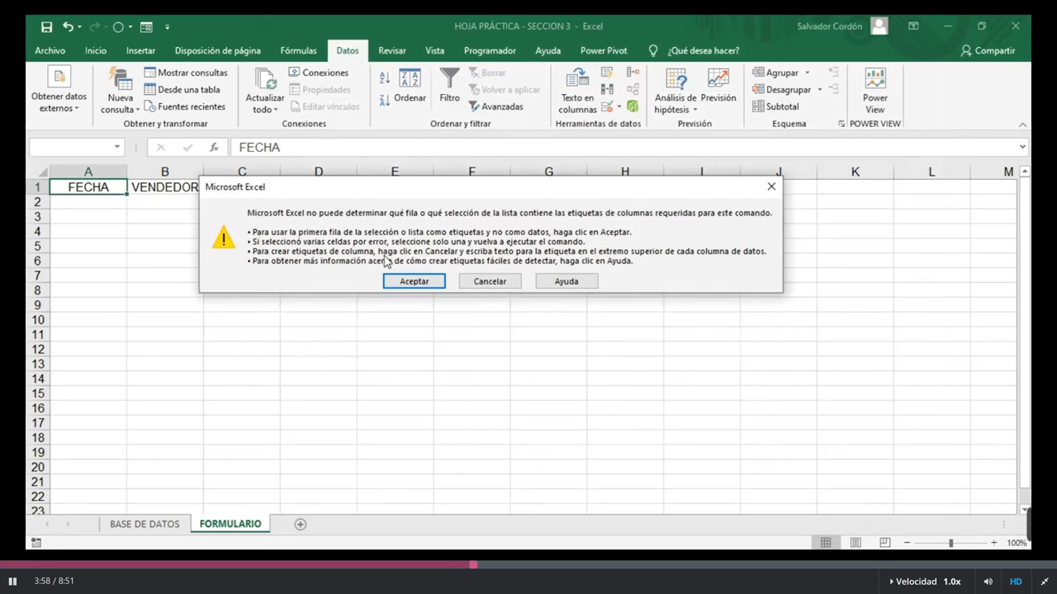
left_click(773, 189)
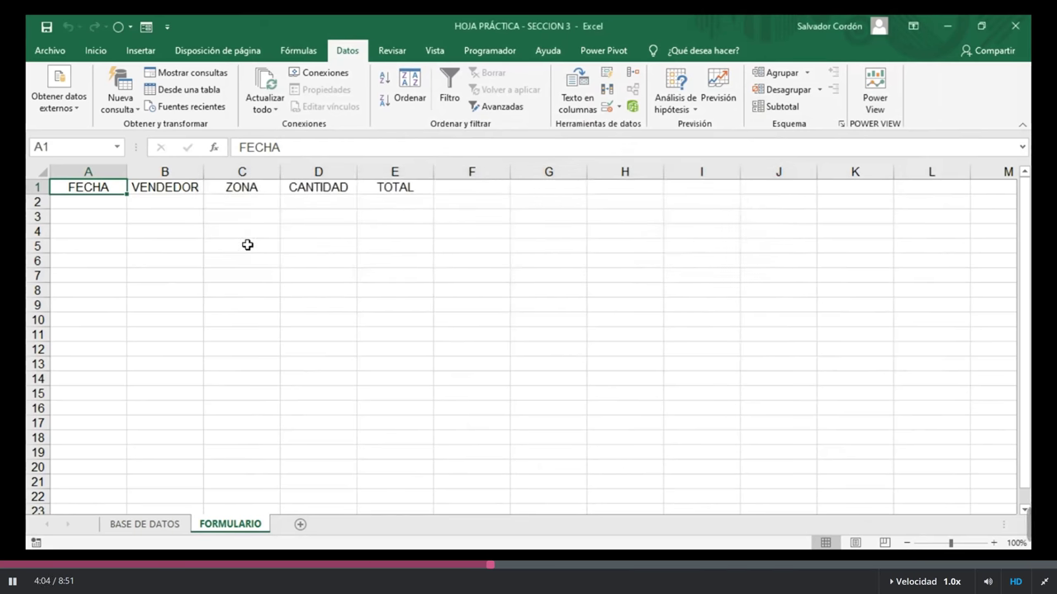
left_click_drag(108, 185, 394, 188)
left_click(130, 203)
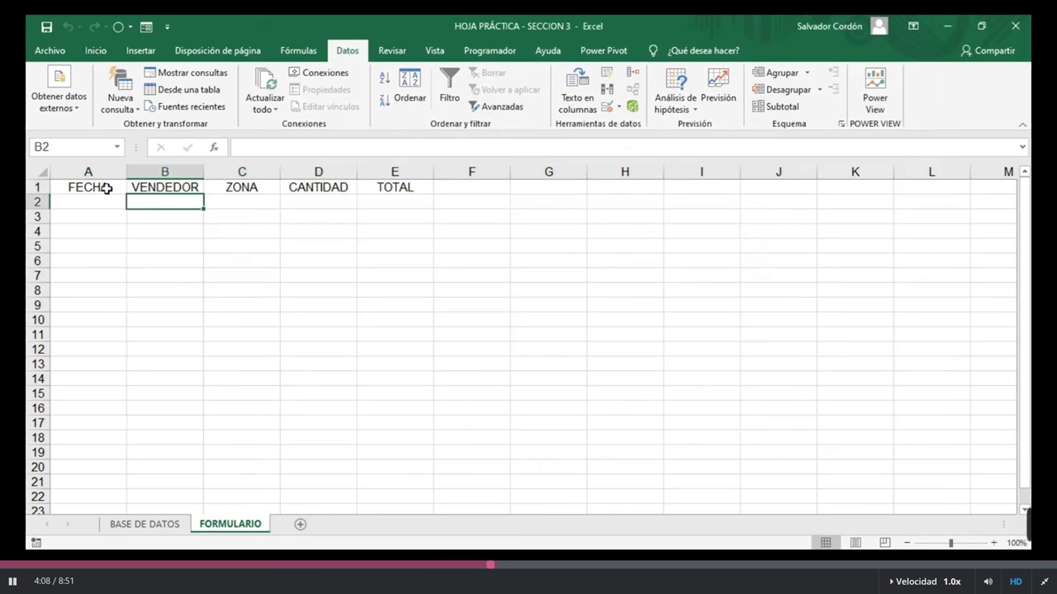
left_click_drag(104, 186, 430, 170)
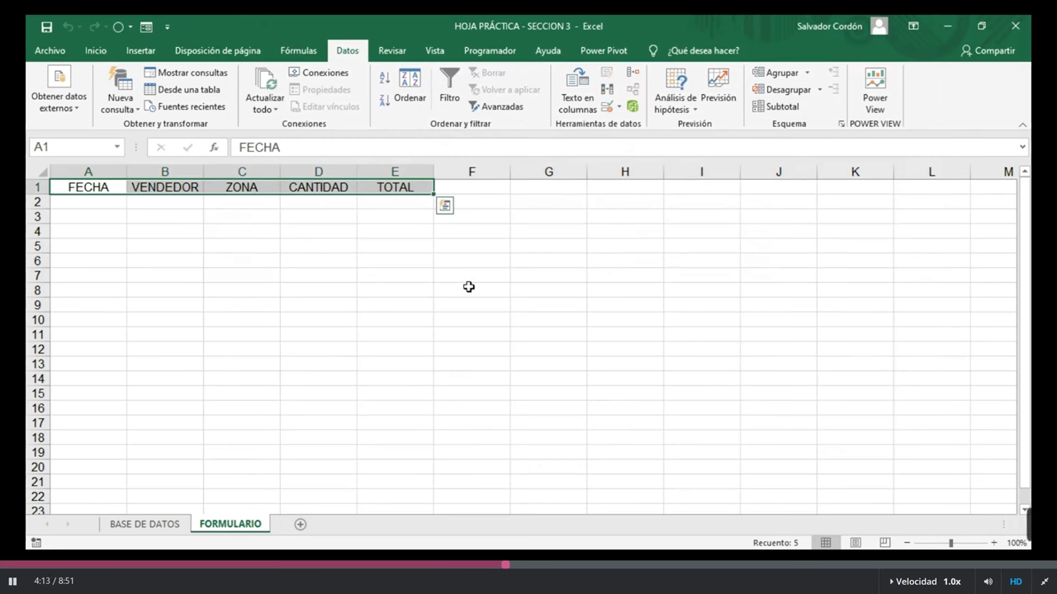
left_click(147, 27)
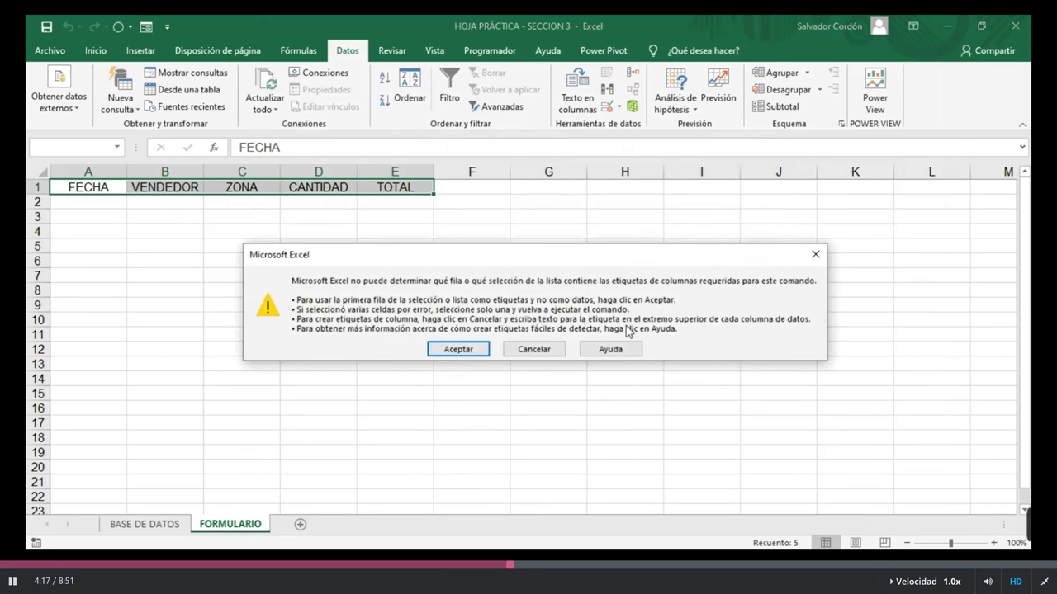
left_click(816, 255)
Step: Retry the data form on range A1:E2 and dismiss the repeated column-label warning
left_click_drag(87, 189, 426, 205)
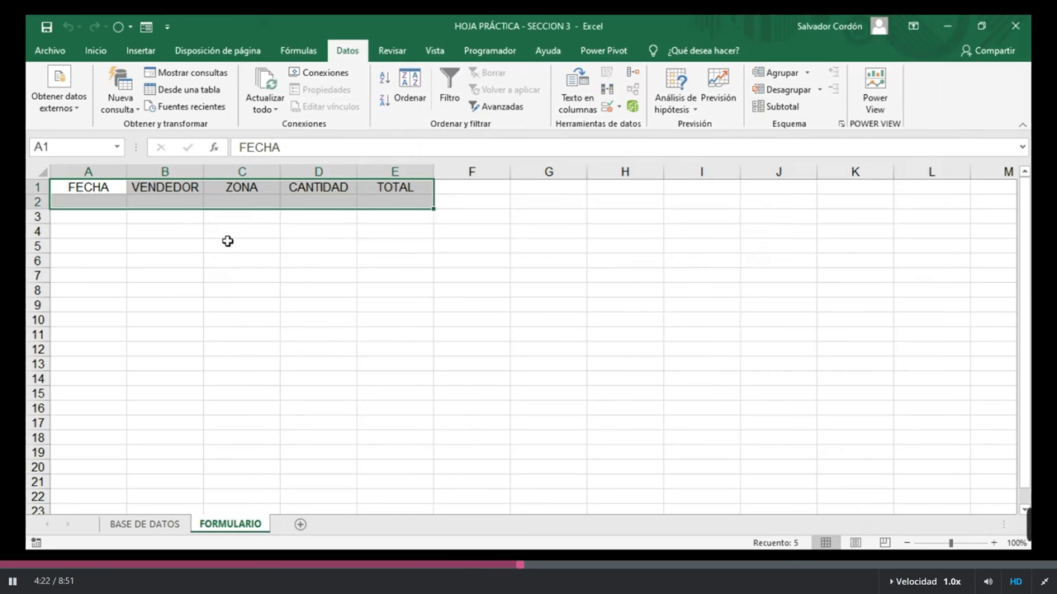
left_click(146, 26)
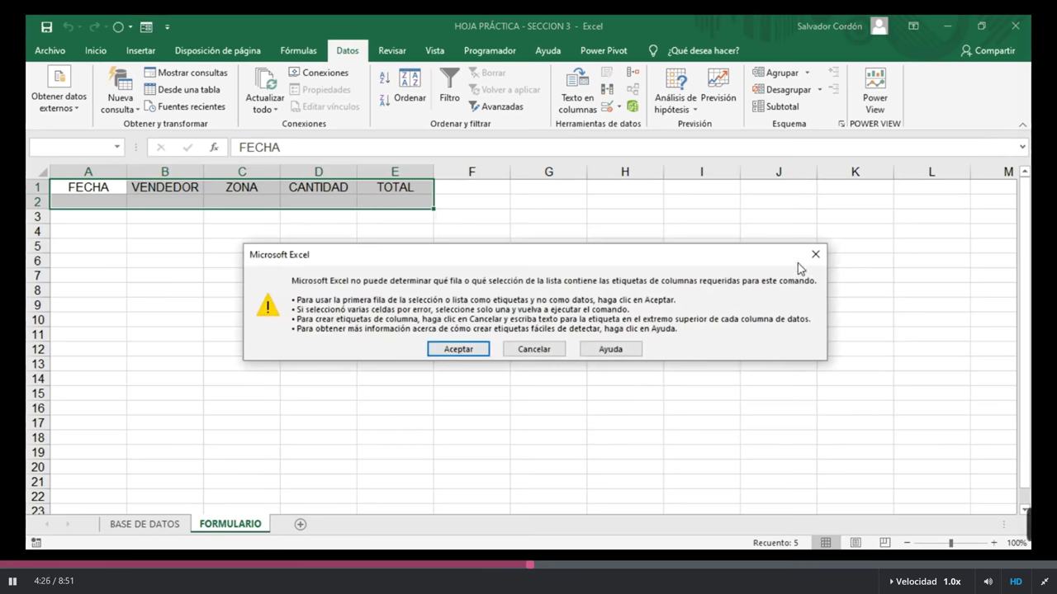
left_click(815, 254)
left_click(795, 262)
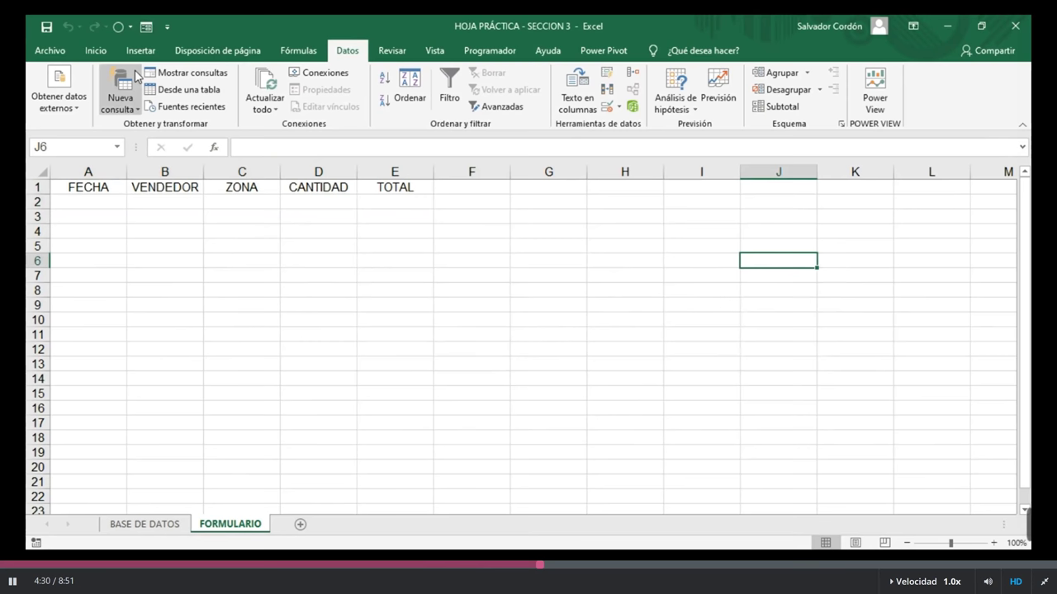
Step: Convert the A1:E1 headers into a table with 'La tabla tiene encabezados' checked
left_click(88, 191)
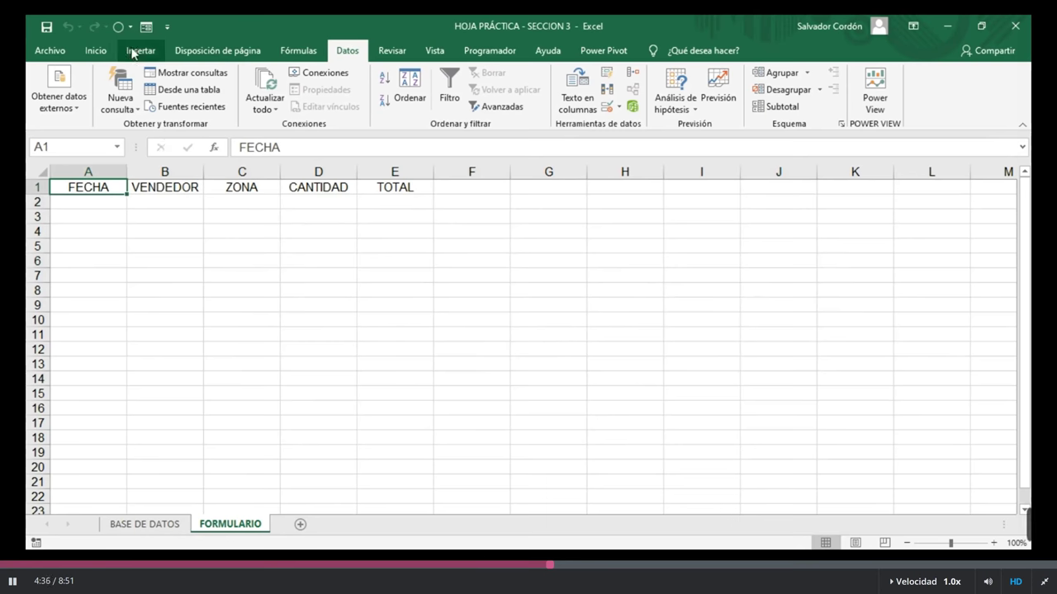
left_click(134, 52)
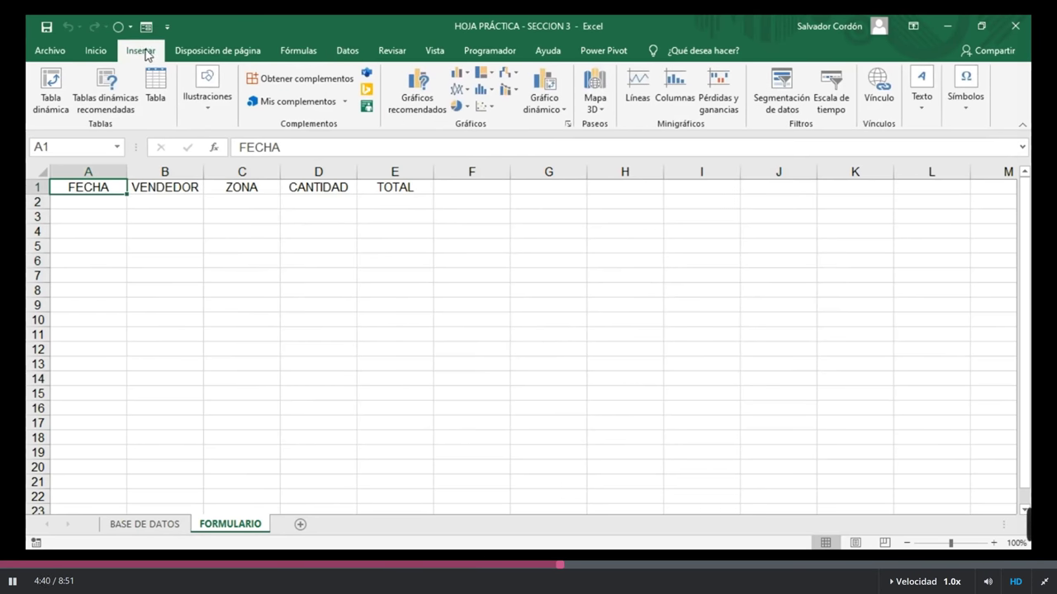
left_click(160, 95)
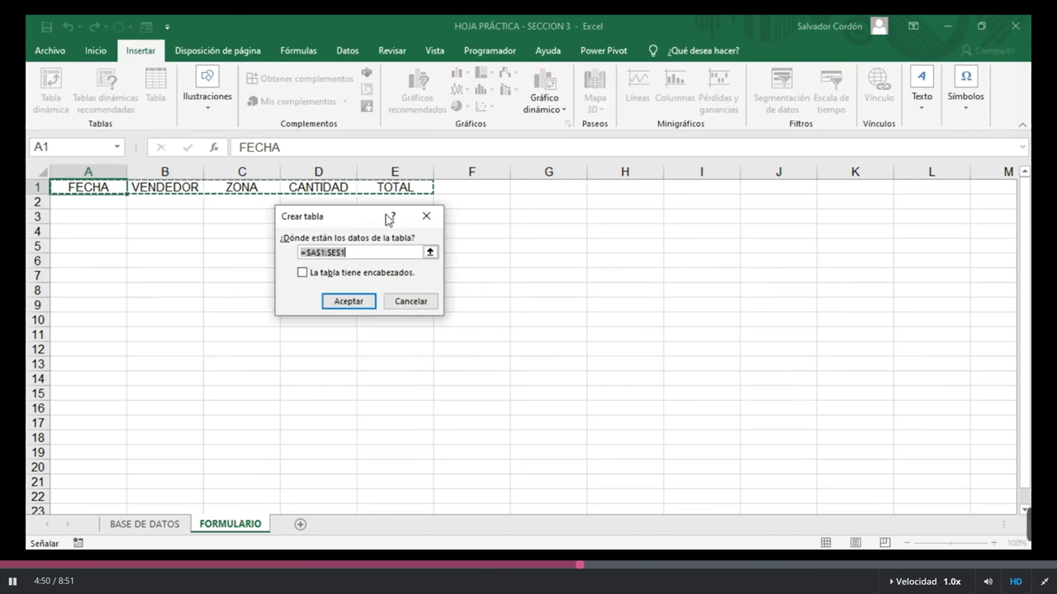
left_click(302, 273)
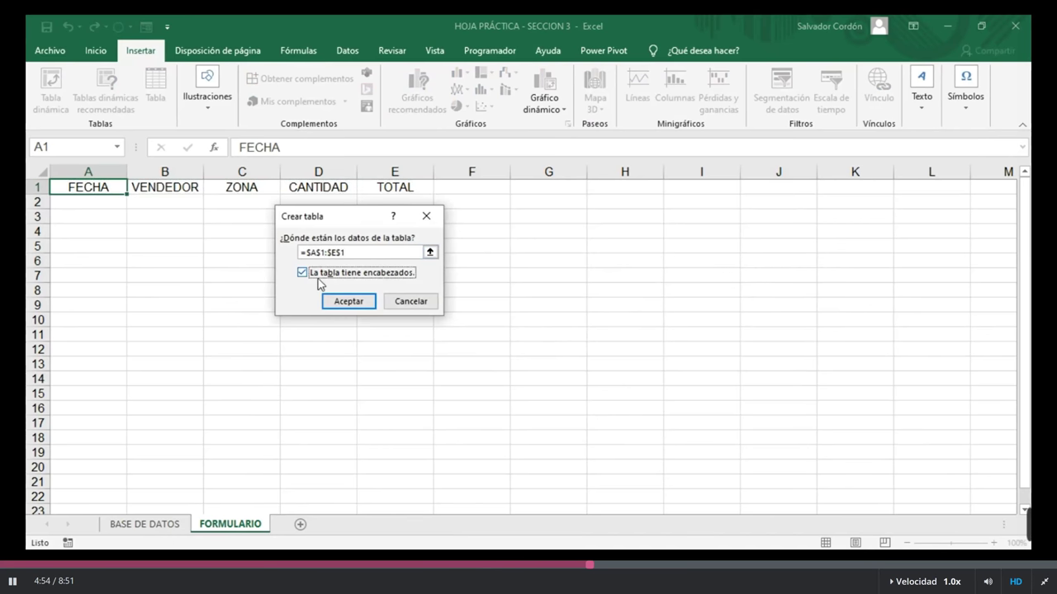
left_click(353, 301)
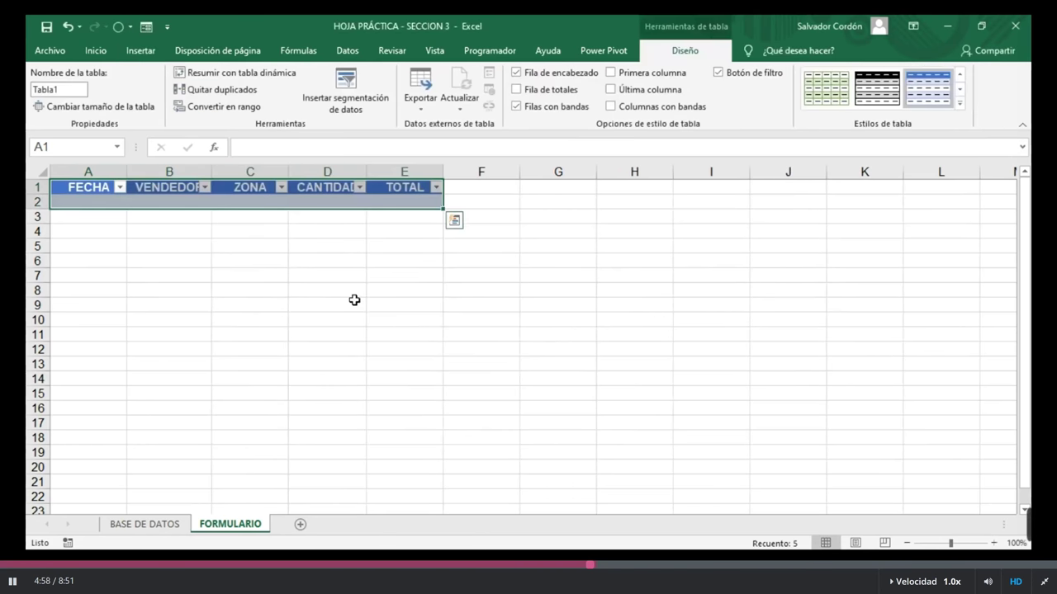
Step: Widen columns B and D to fit the VENDEDOR and CANTIDAD headers
left_click_drag(211, 174, 233, 174)
left_click_drag(387, 172, 402, 173)
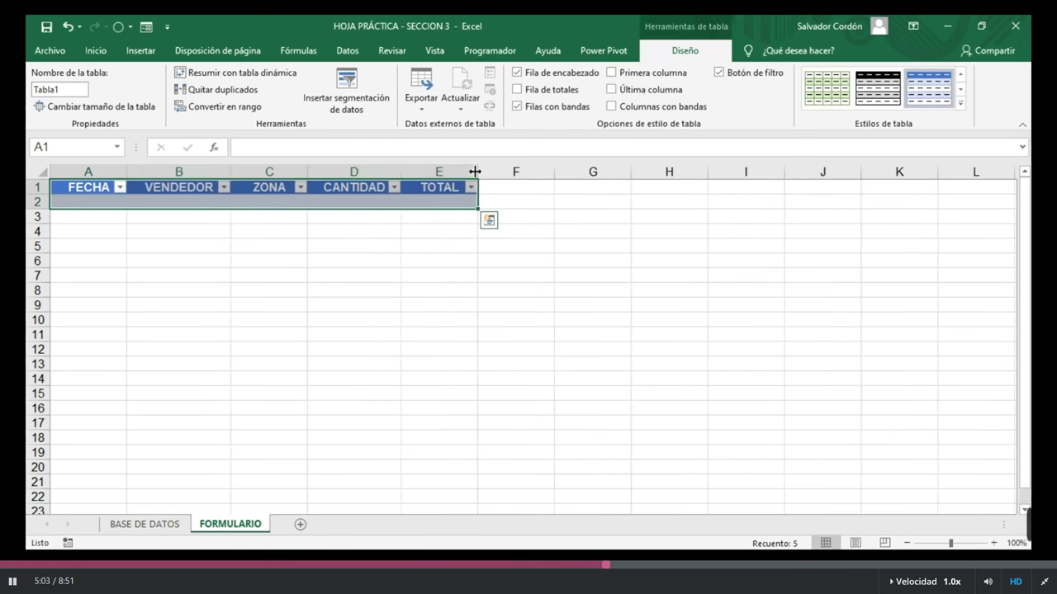
left_click(204, 186)
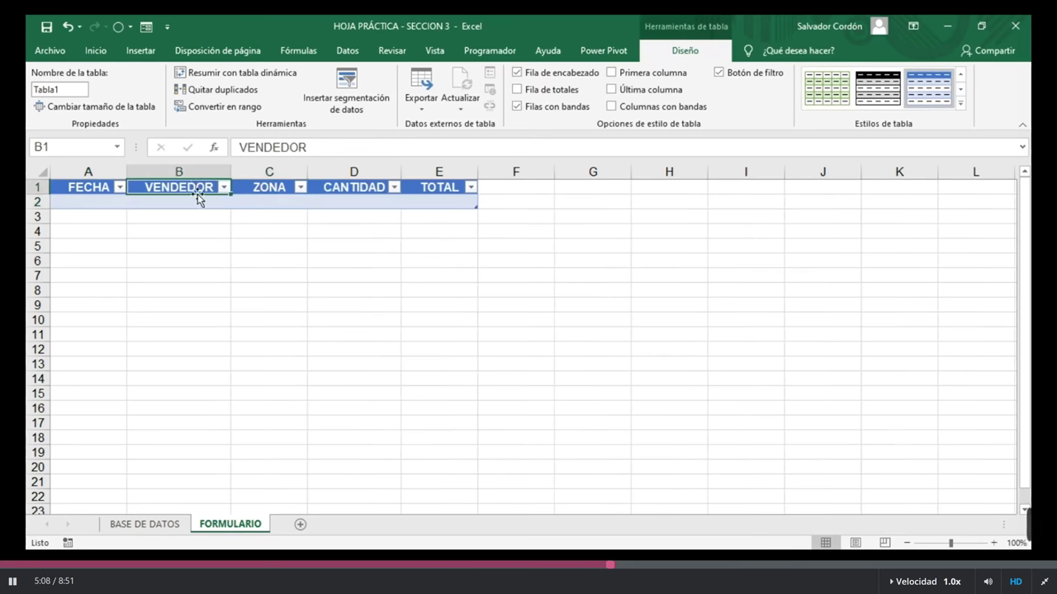
left_click(199, 202)
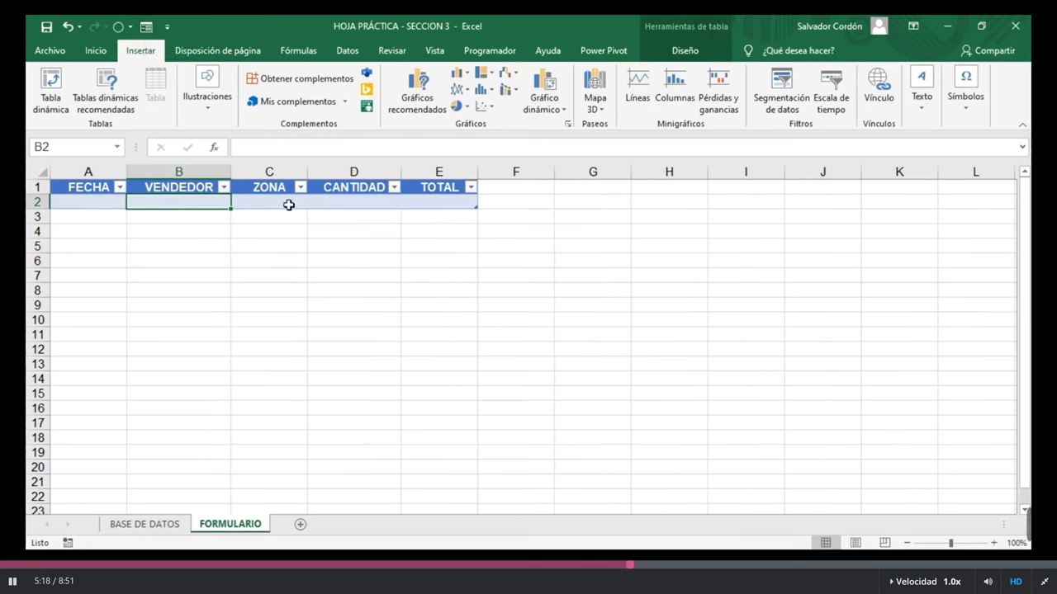
left_click(157, 189)
key("Down")
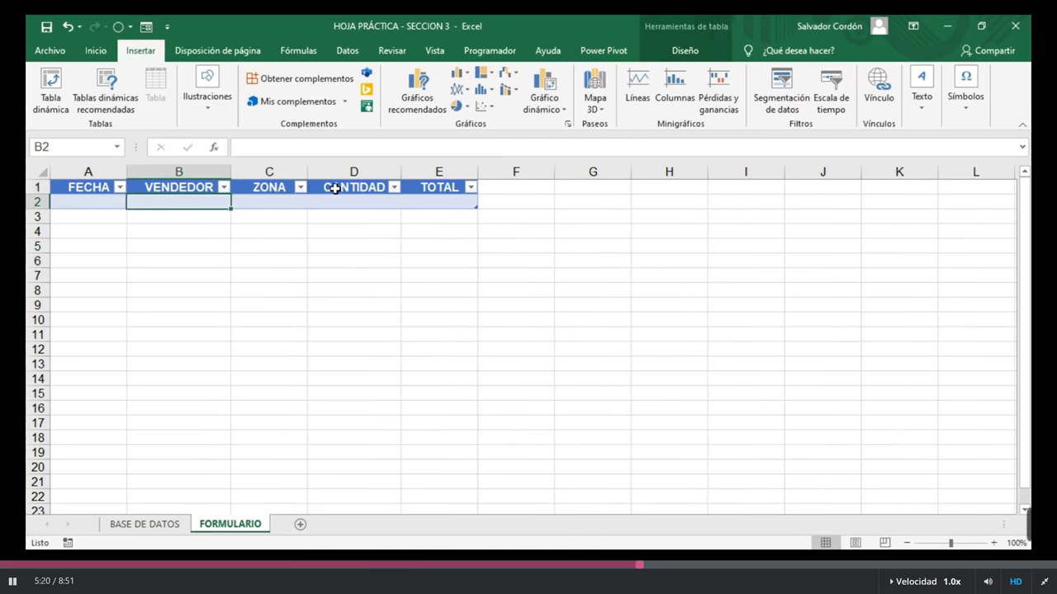
left_click(335, 189)
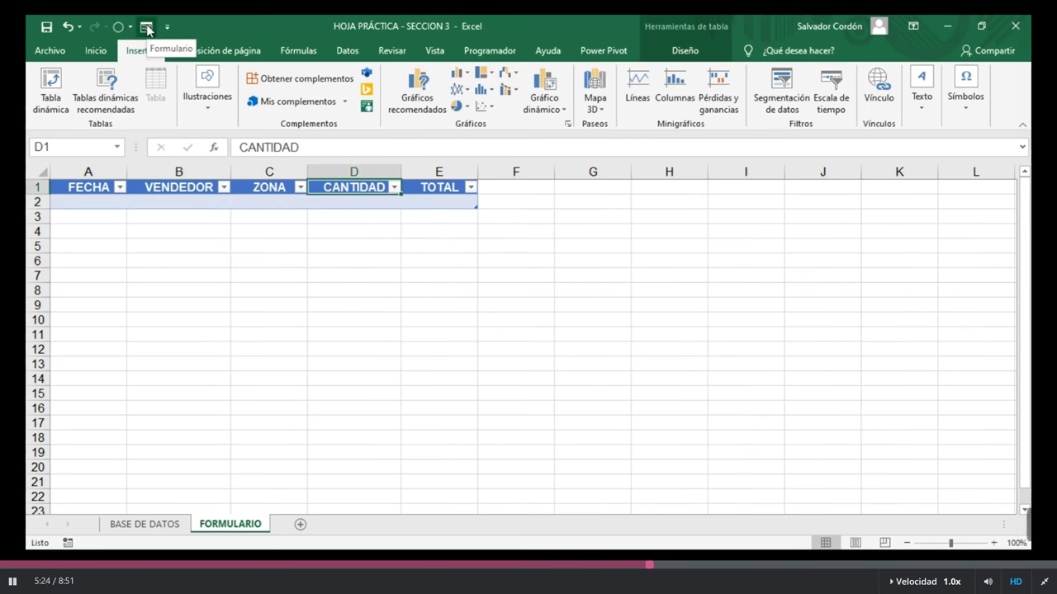
left_click(147, 28)
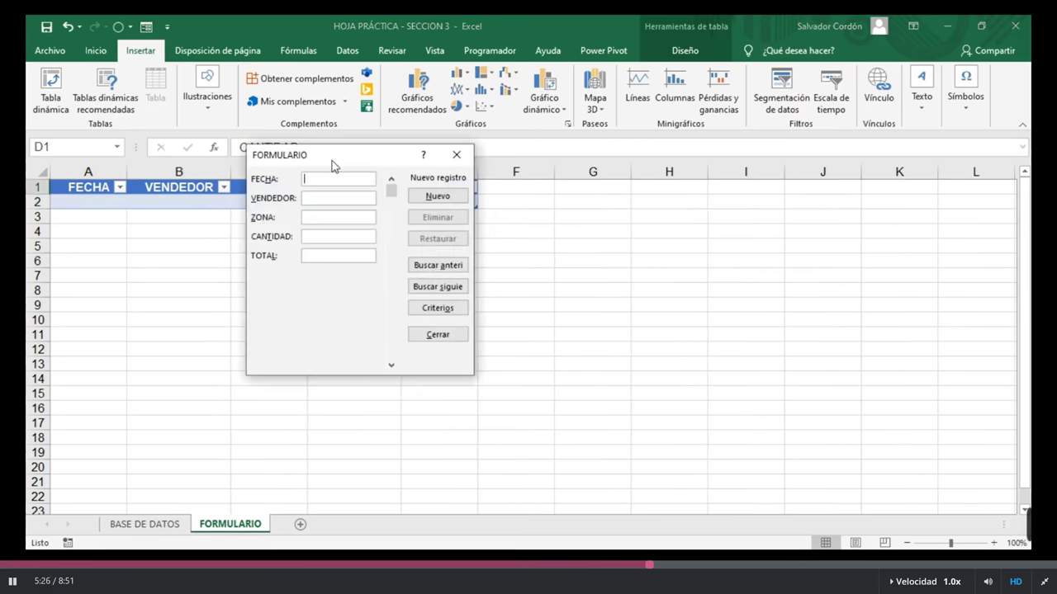
left_click_drag(332, 165, 589, 260)
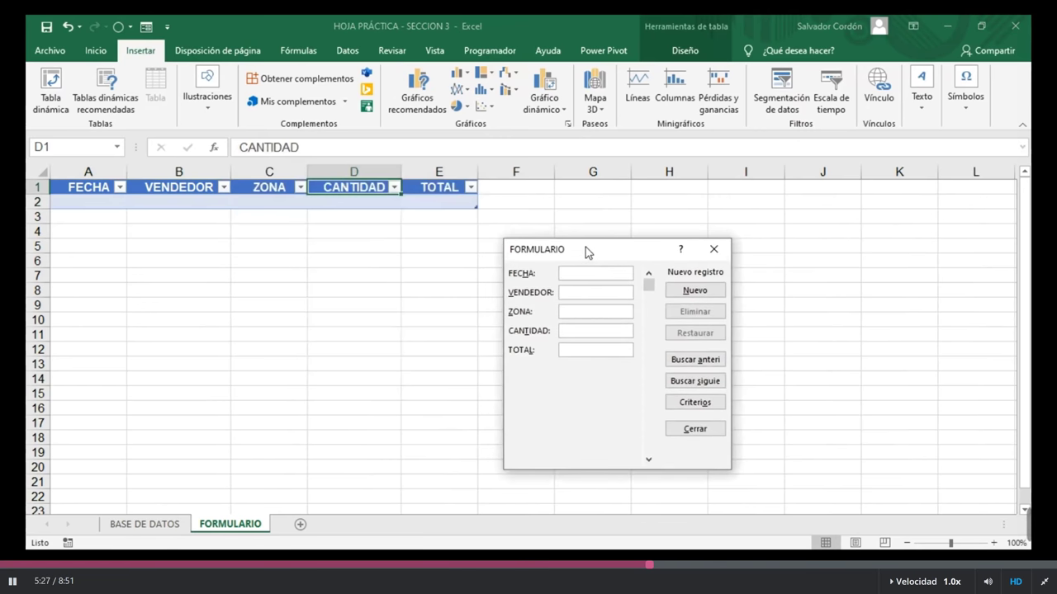
left_click_drag(615, 258, 617, 211)
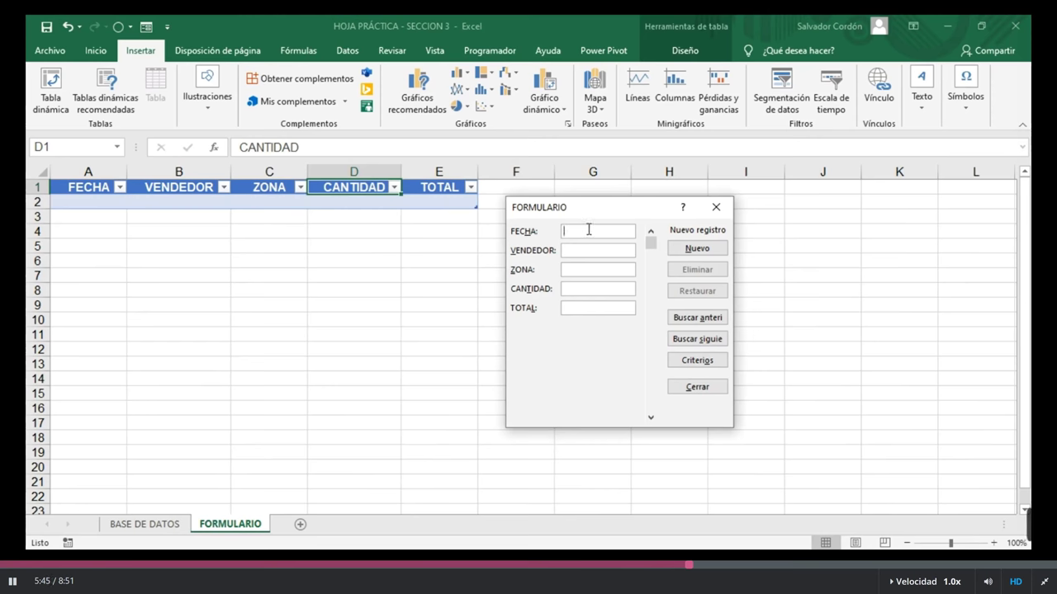
left_click_drag(627, 214, 646, 190)
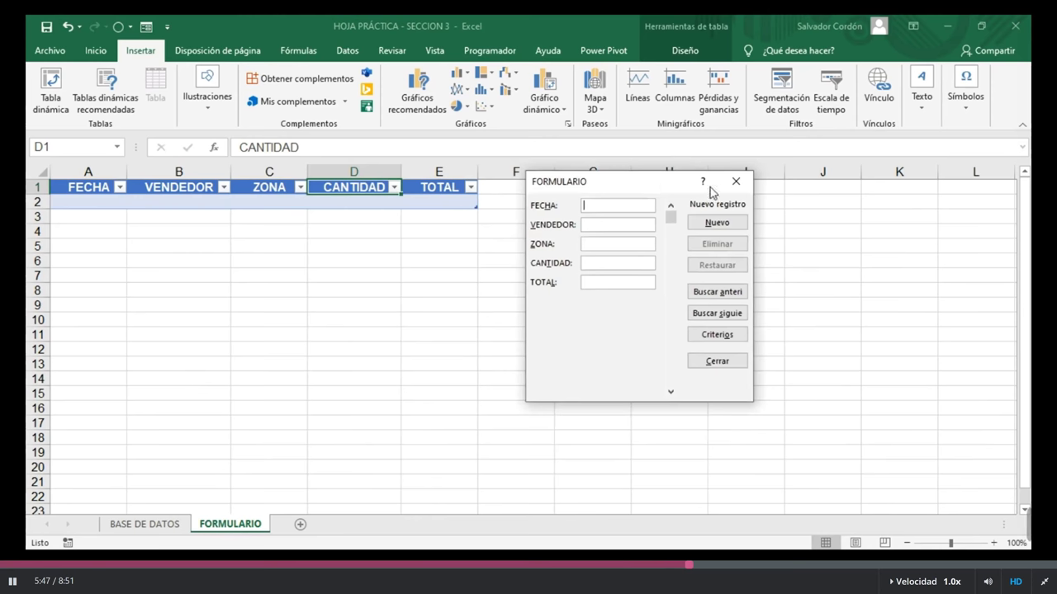
left_click(736, 181)
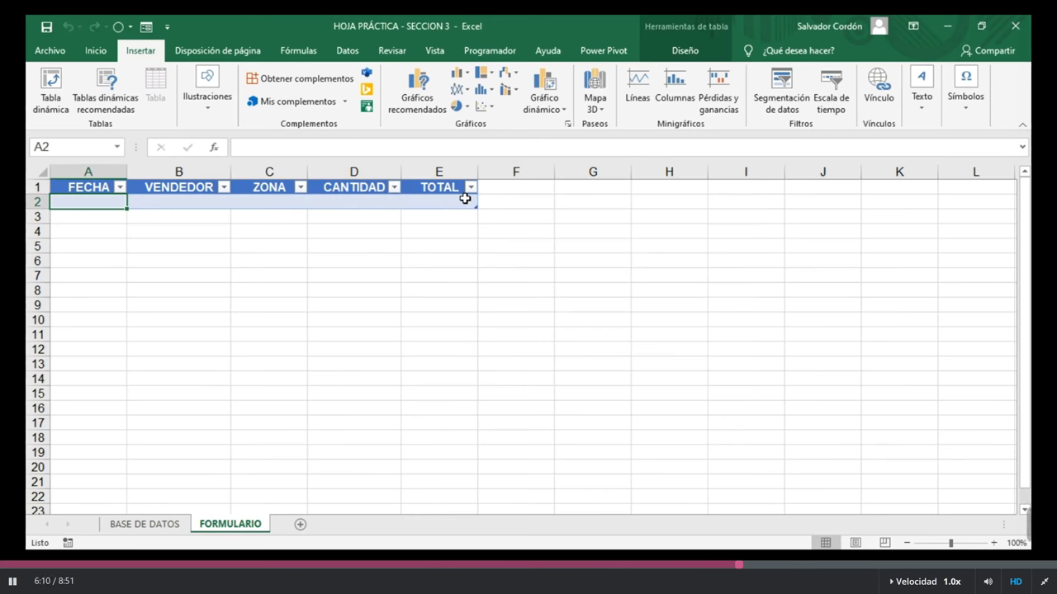
Step: In the data form, enter and save the record 1/1/2019, VENDEDOR 1, CENTRO, 25, 150
left_click(146, 27)
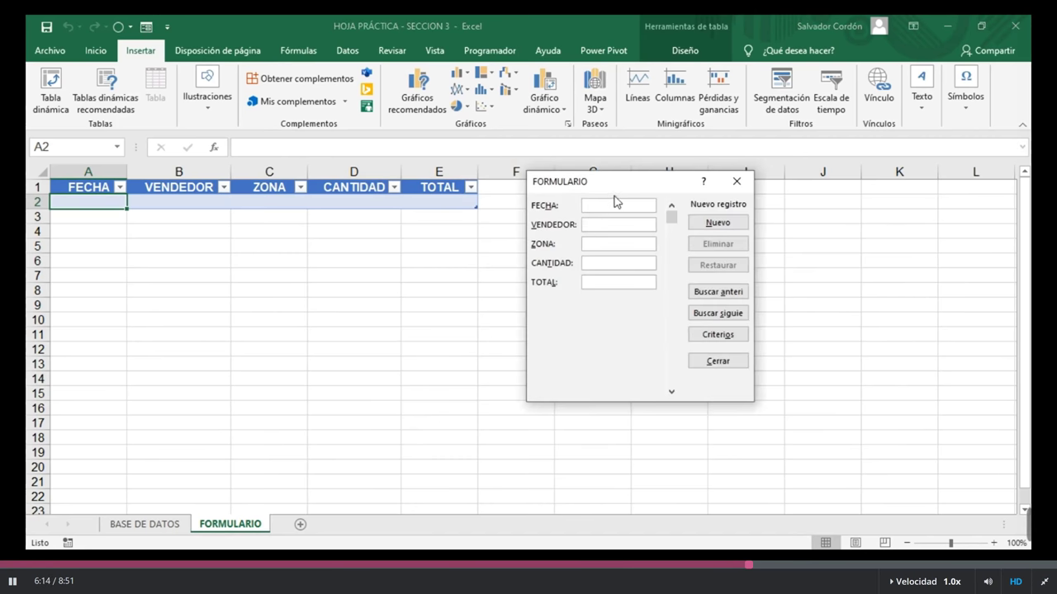
left_click_drag(614, 201, 465, 273)
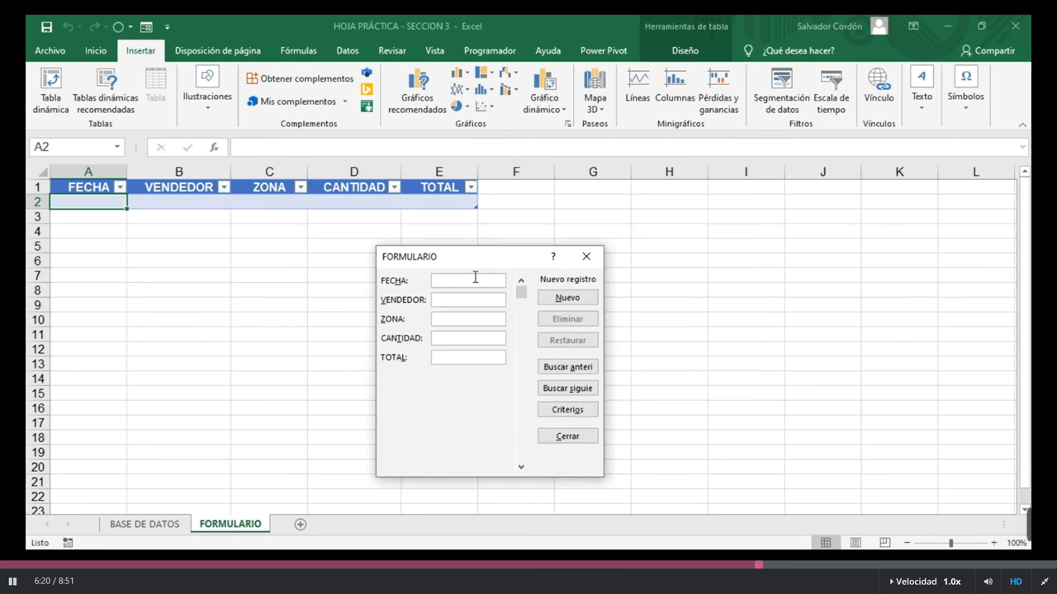
type("1/1/2019")
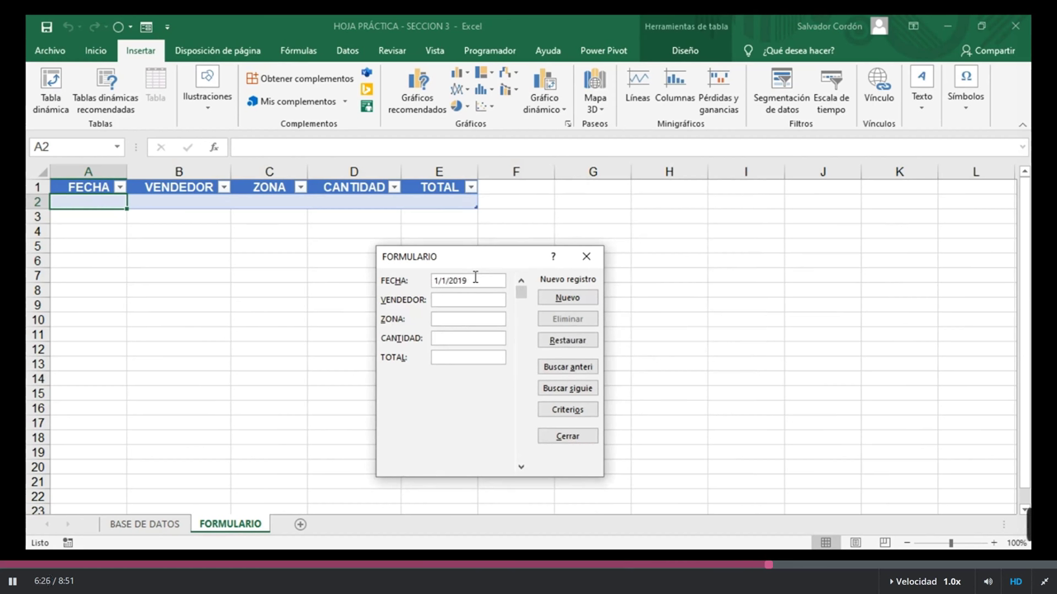
type("VENDEDOR 1")
key("Tab")
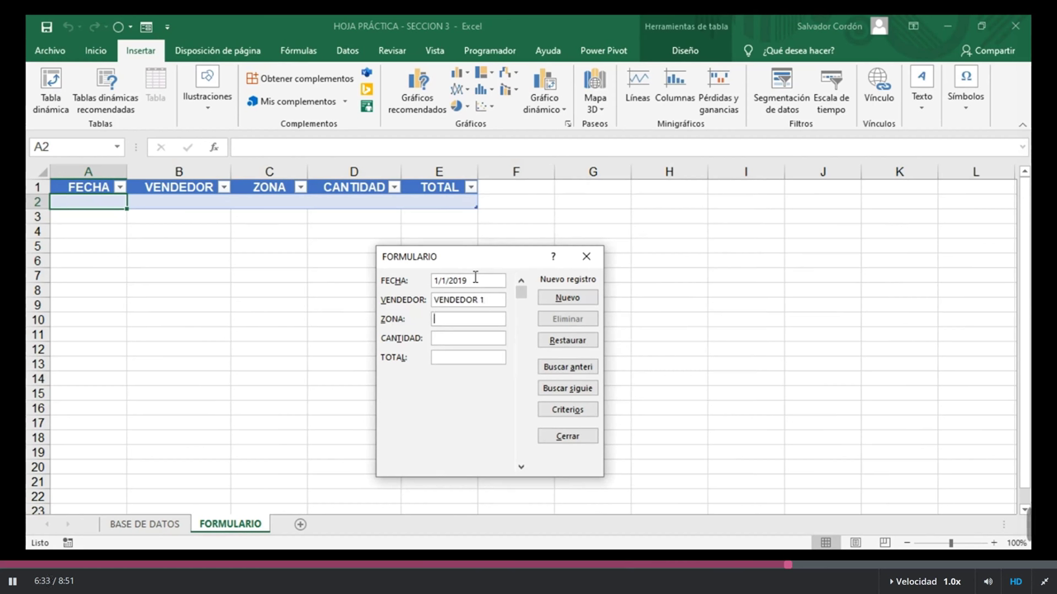
type("CENR")
key("BackSpace")
type("TRO")
key("Tab")
type("25")
key("Tab")
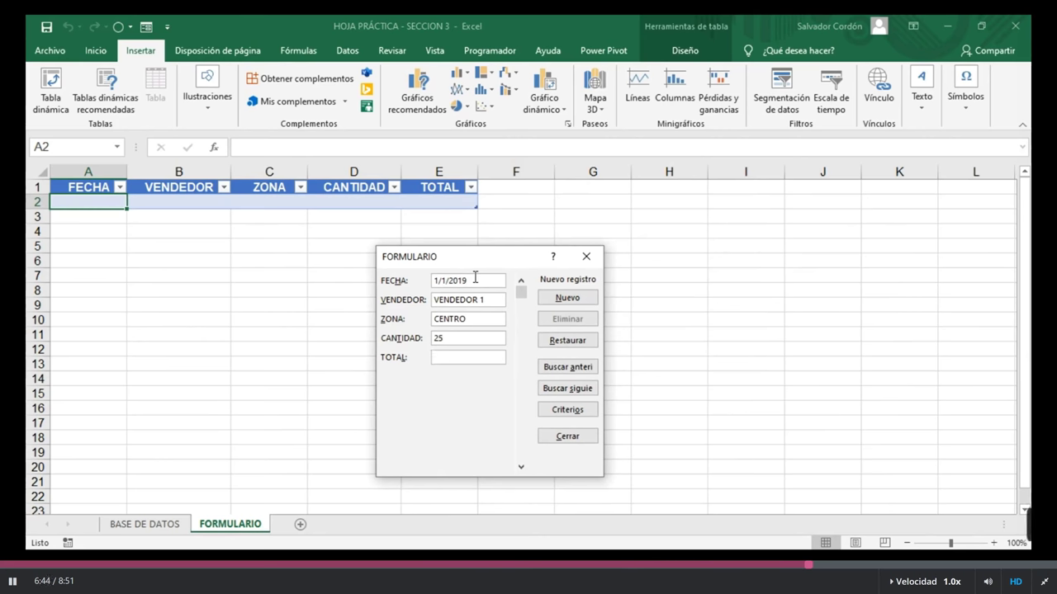
type("150")
key("Return")
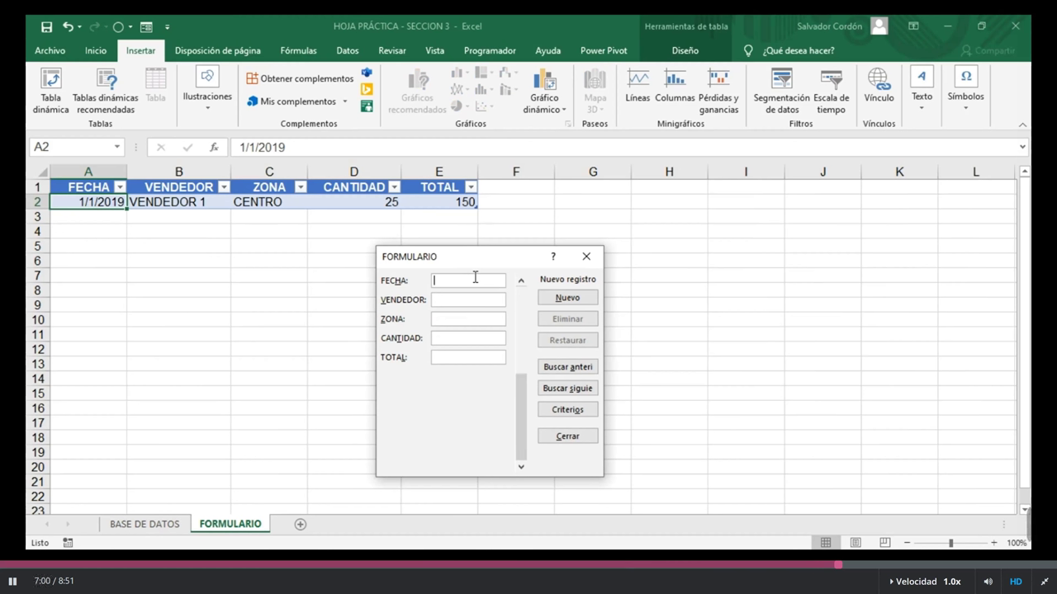
Step: Add the record 1/1/2019, VENDEDOR 3, ORIENTE, 34, 175 as row 3, then browse back to the first record
type("1/1/2019")
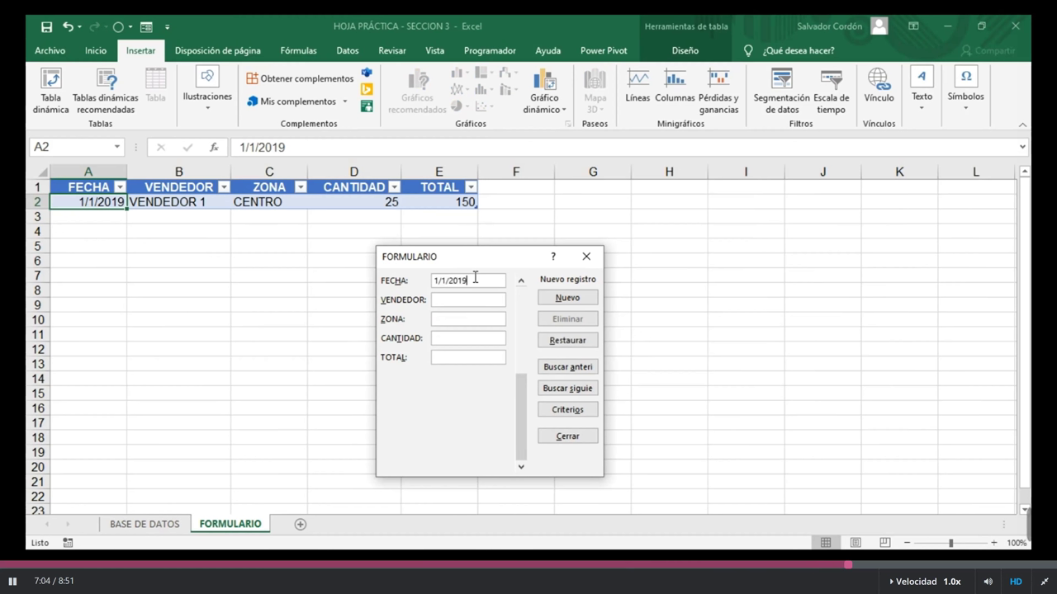
key("Tab")
type("VENDEDOR 3")
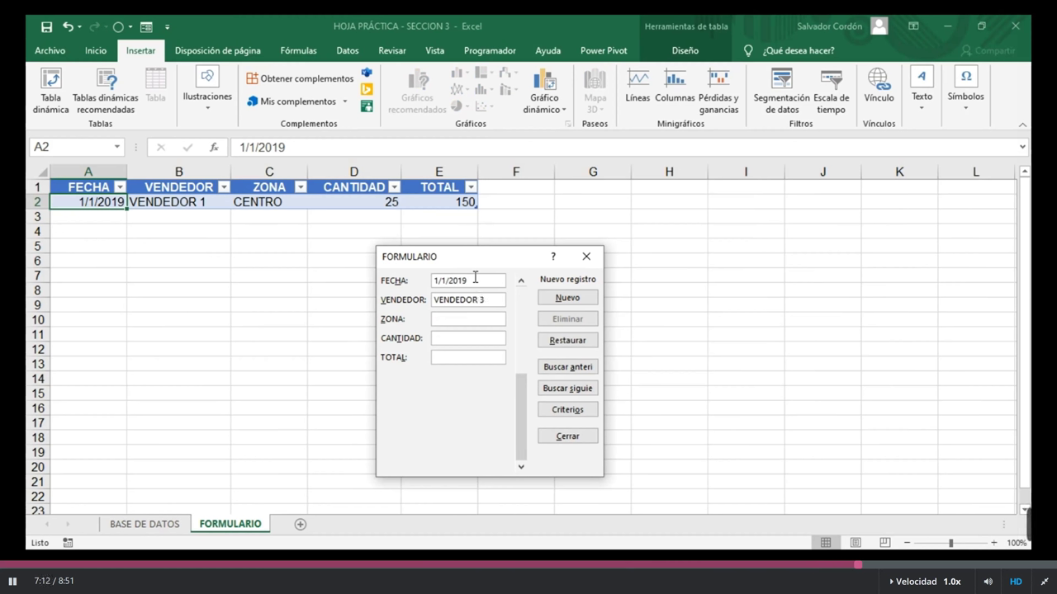
key("Tab")
type("ORIENTE")
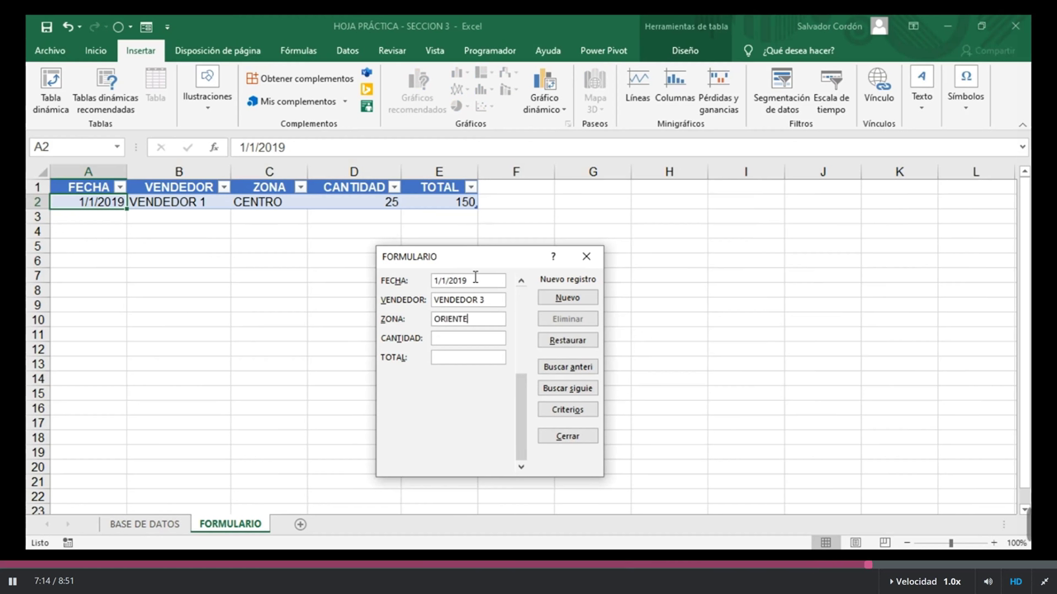
key("Tab")
type("34")
key("Tab")
type("175")
key("Return")
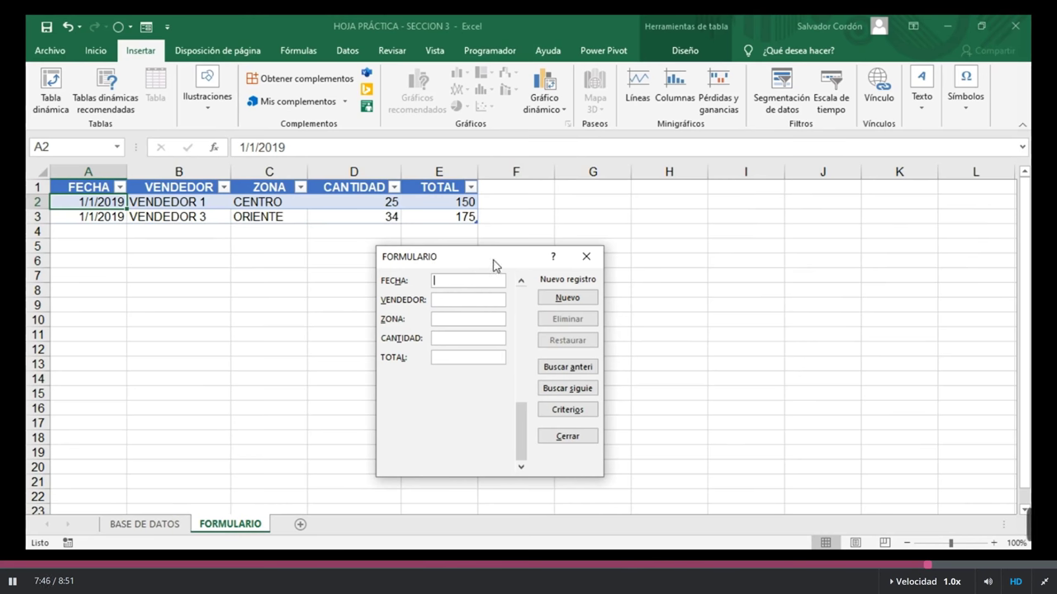
key("Up")
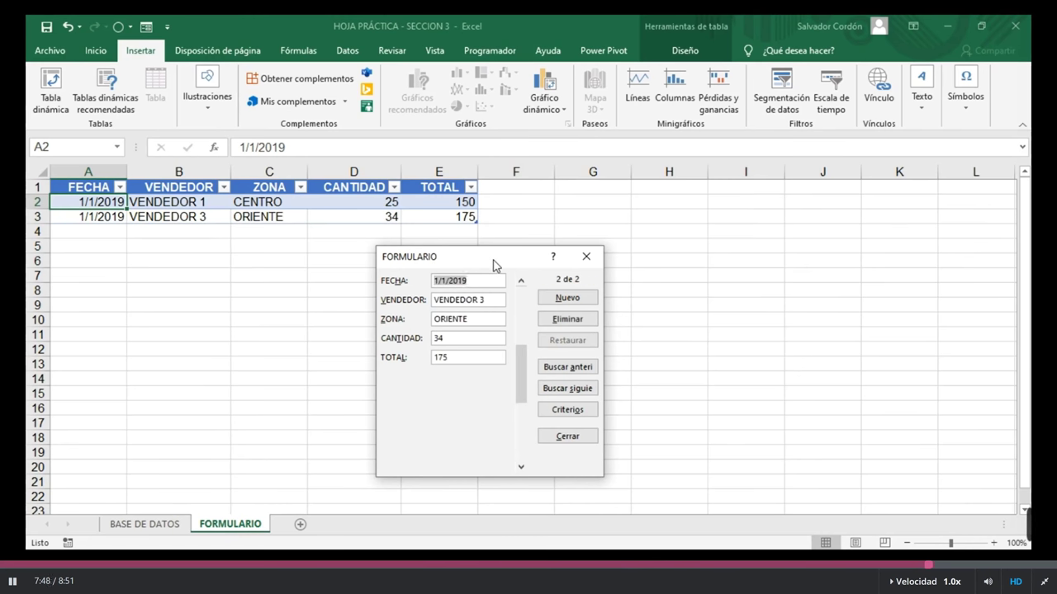
key("Up")
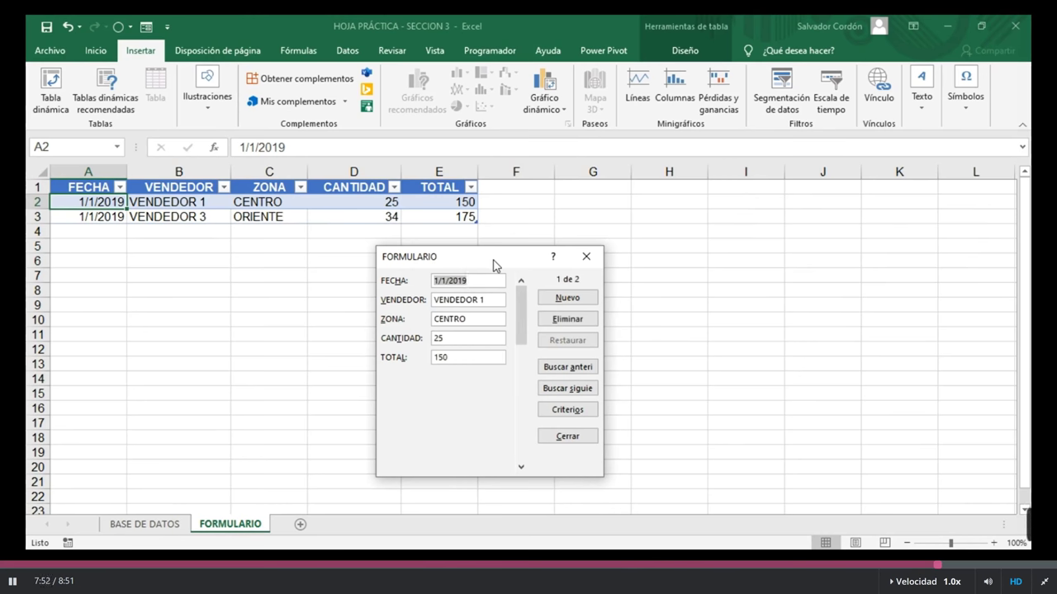
Step: Browse through the form's records with the keys and scrollbar back to record 1
key("Down")
key("Down")
key("Up")
key("Down")
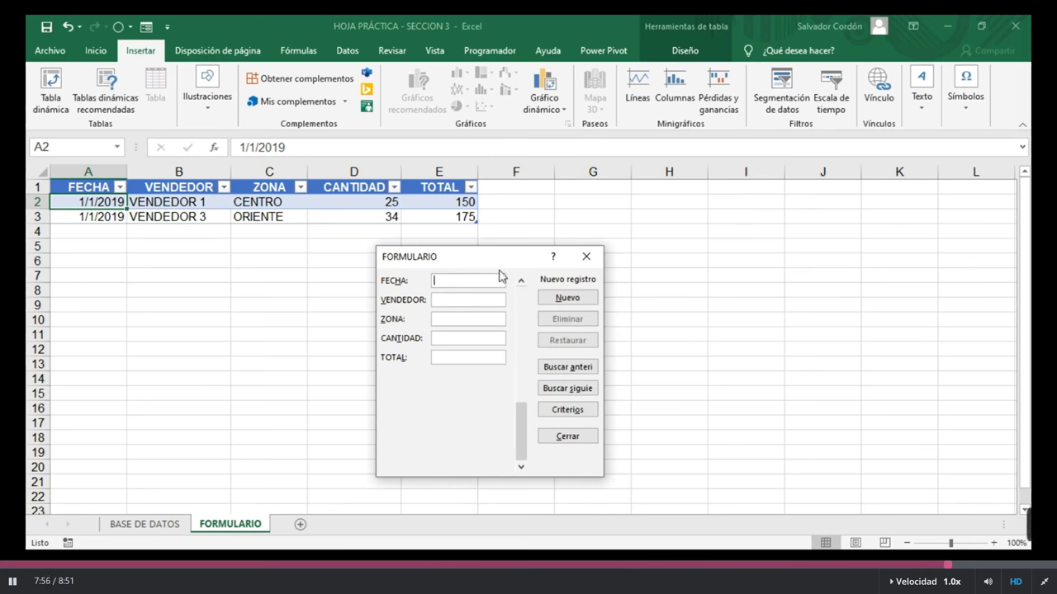
left_click_drag(519, 414, 521, 296)
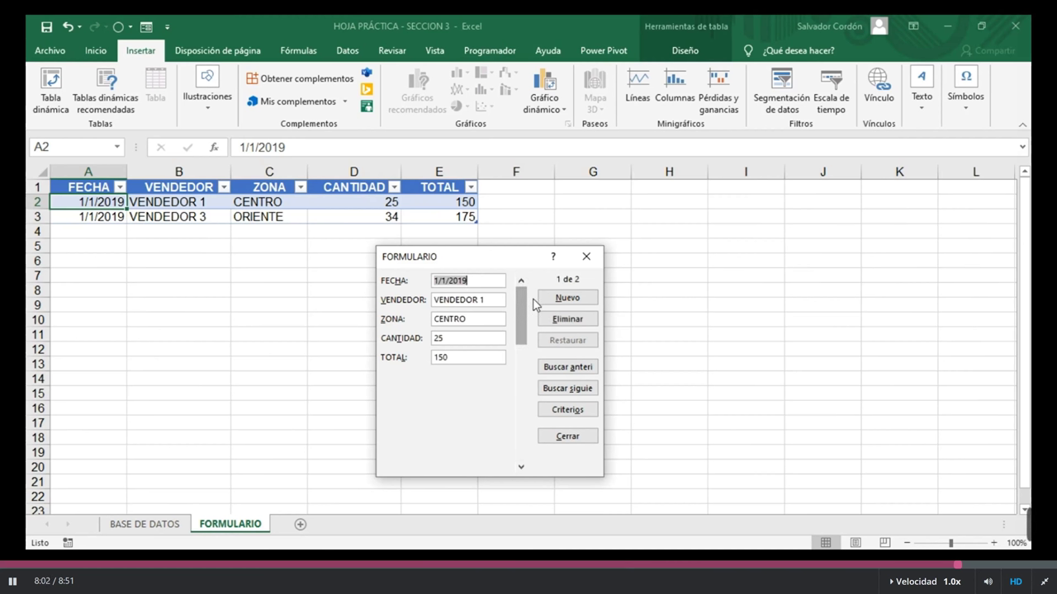
left_click(520, 468)
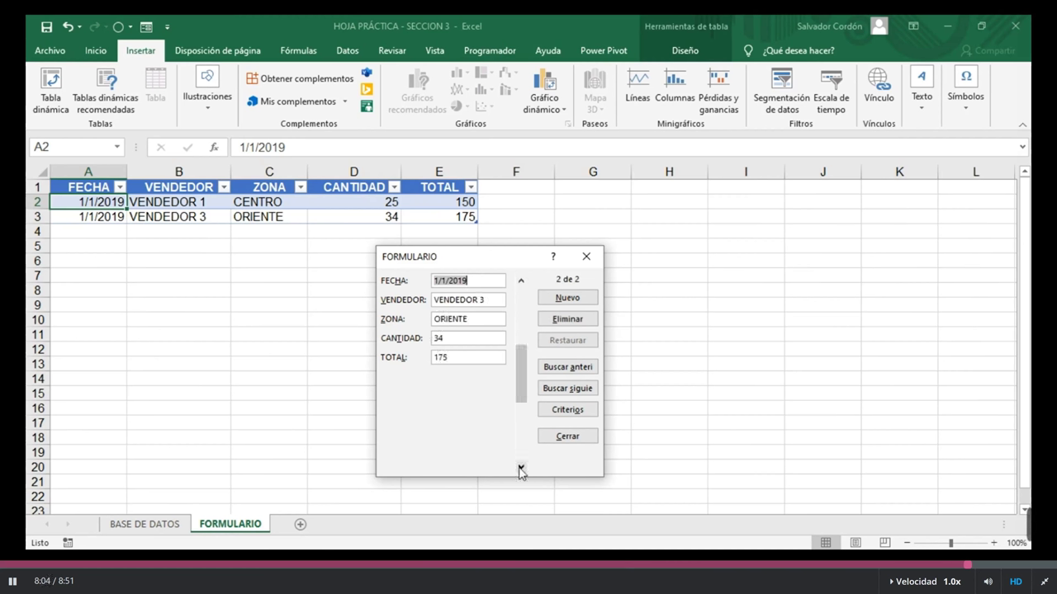
left_click(521, 281)
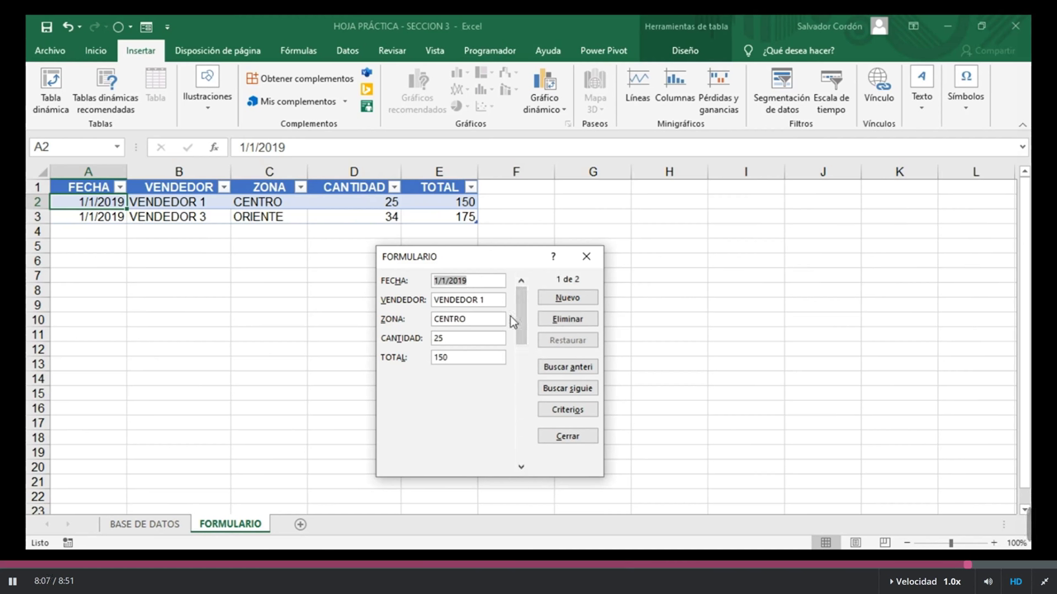
Step: Change record 1's seller to VENDEDOR 5, cycle through the records, and shift the form right
left_click(491, 300)
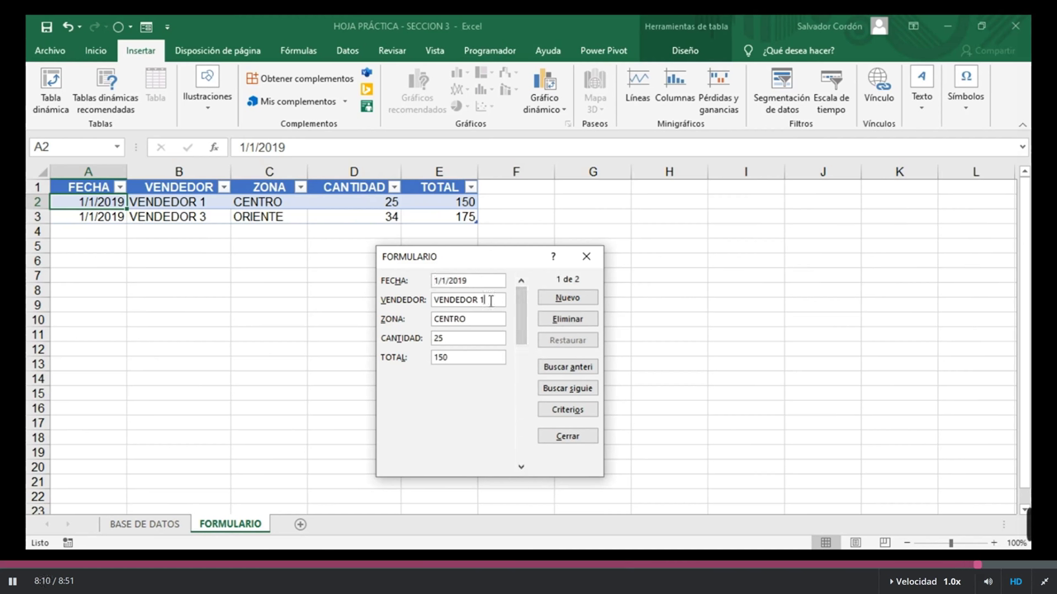
key("BackSpace")
type("5")
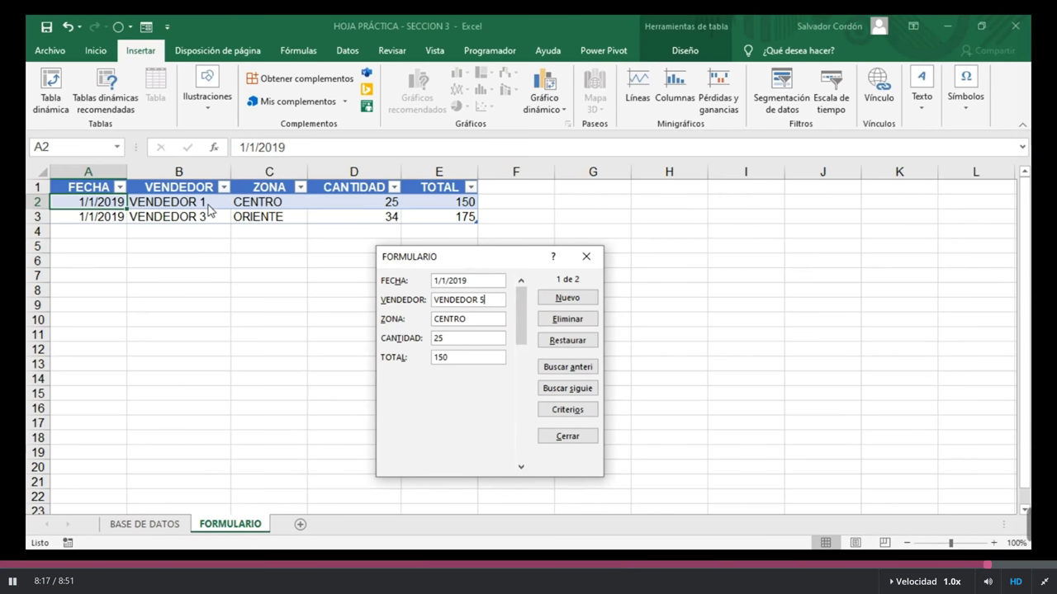
key("Return")
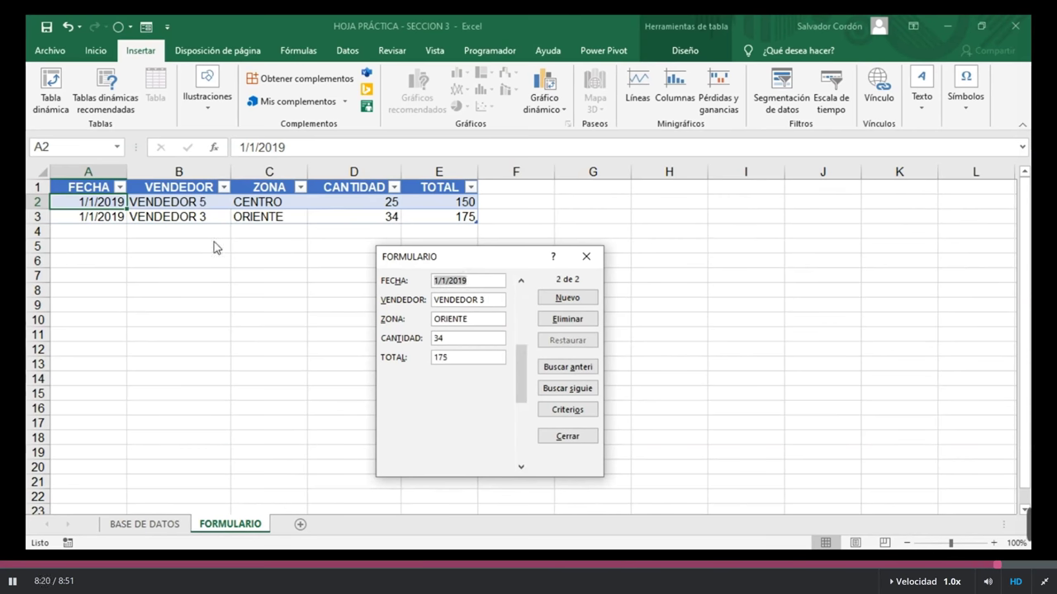
key("Return")
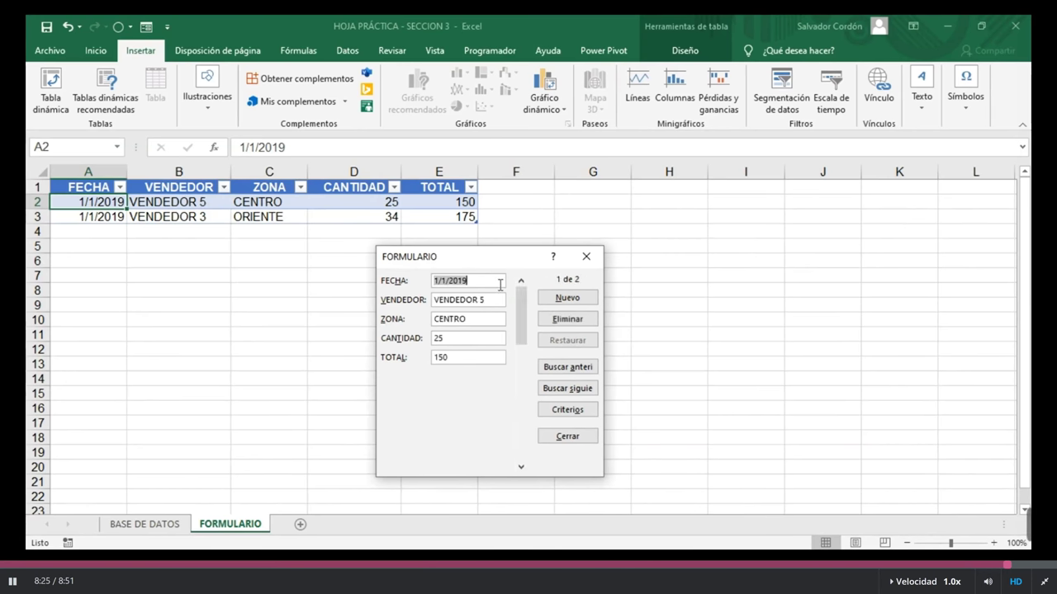
key("Return")
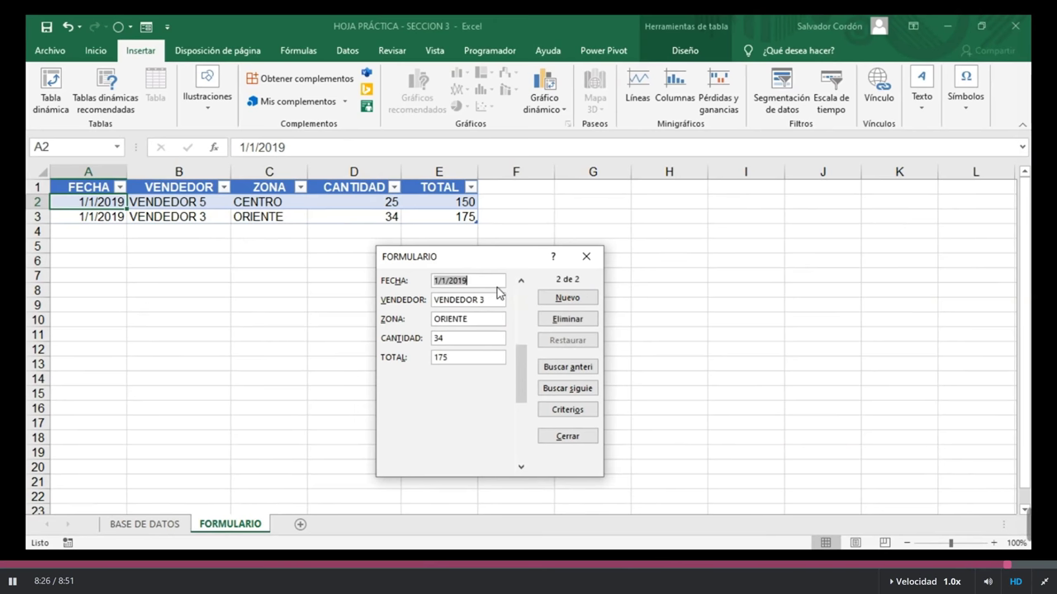
key("Return")
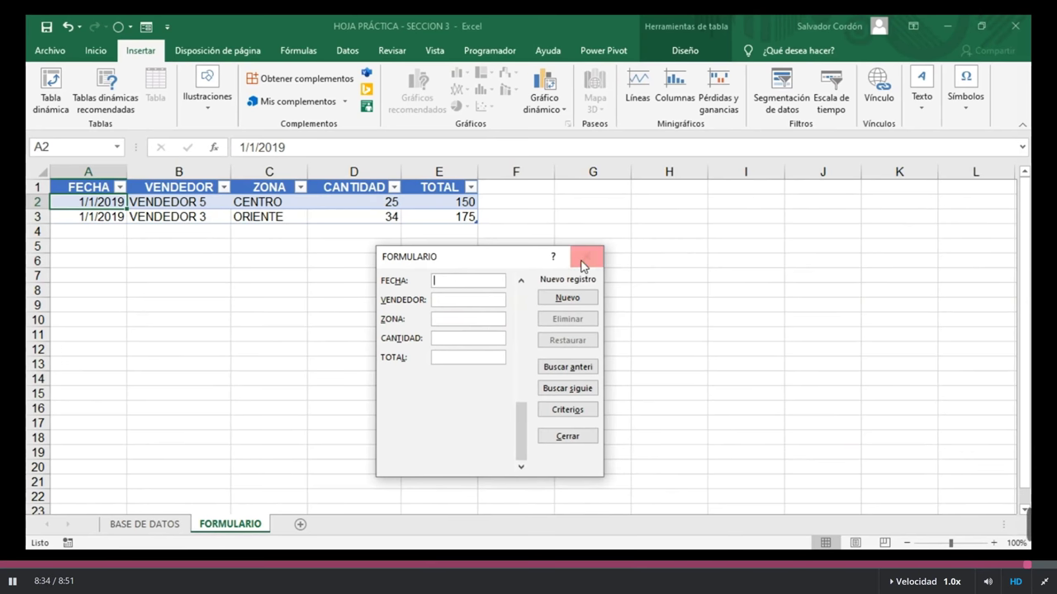
left_click_drag(514, 264, 537, 260)
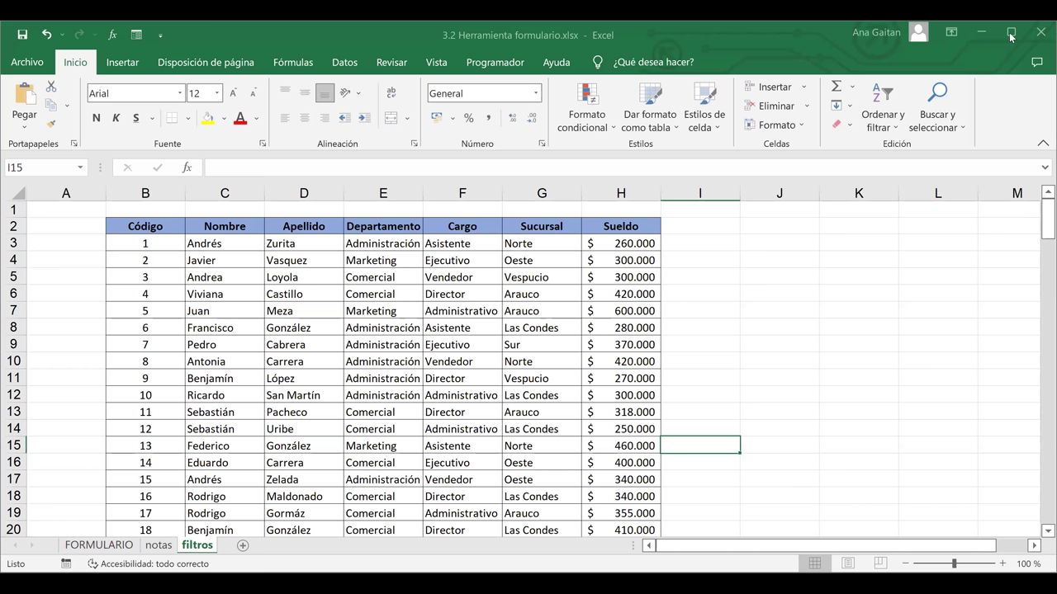
Step: Maximize Excel, review the quick-access commands in Excel Options, then move to cell L14
left_click(1011, 34)
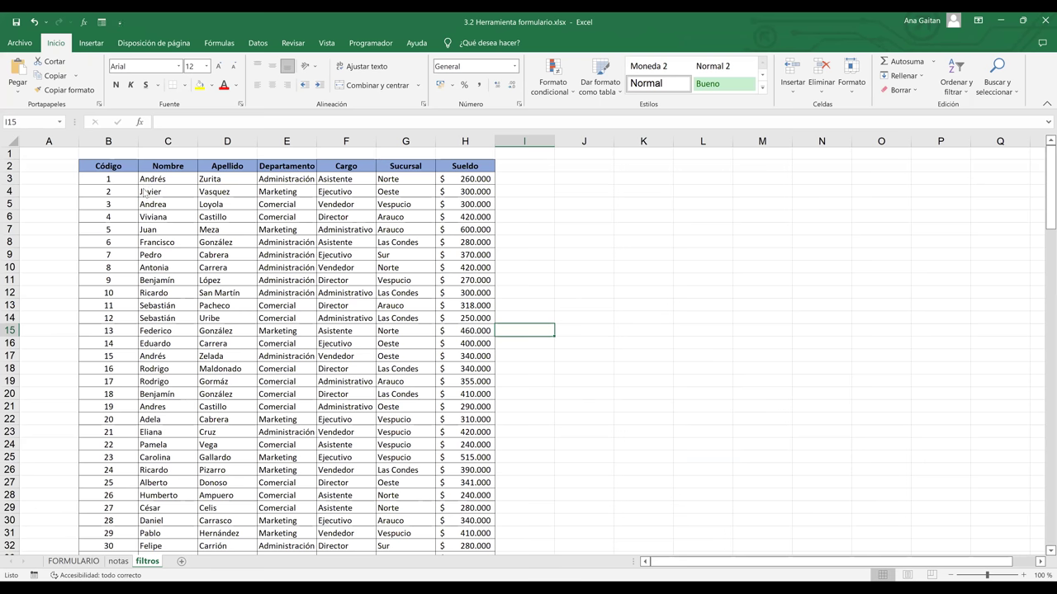
key("alt")
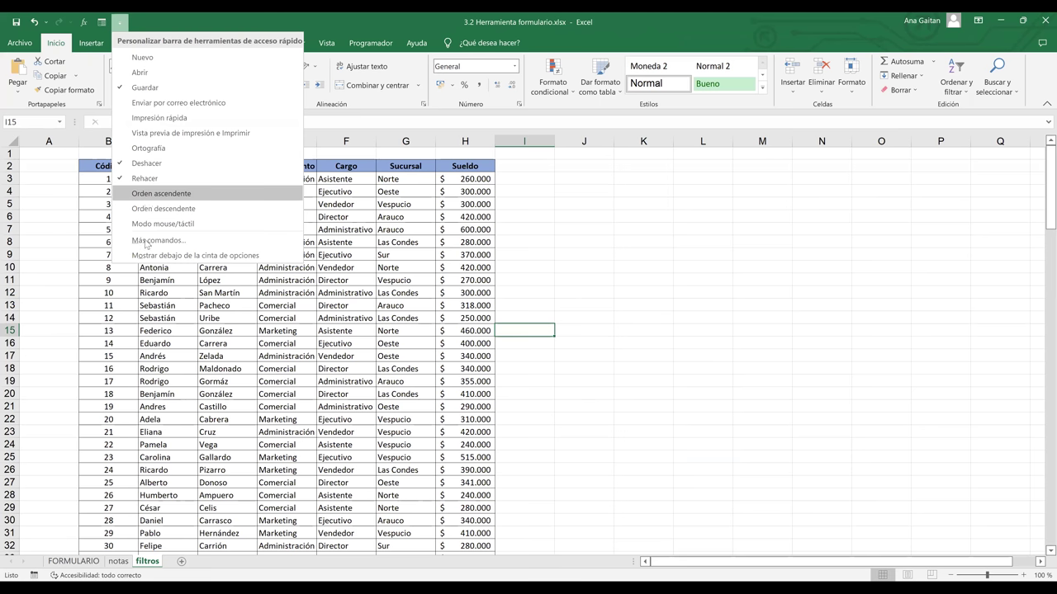
left_click(145, 242)
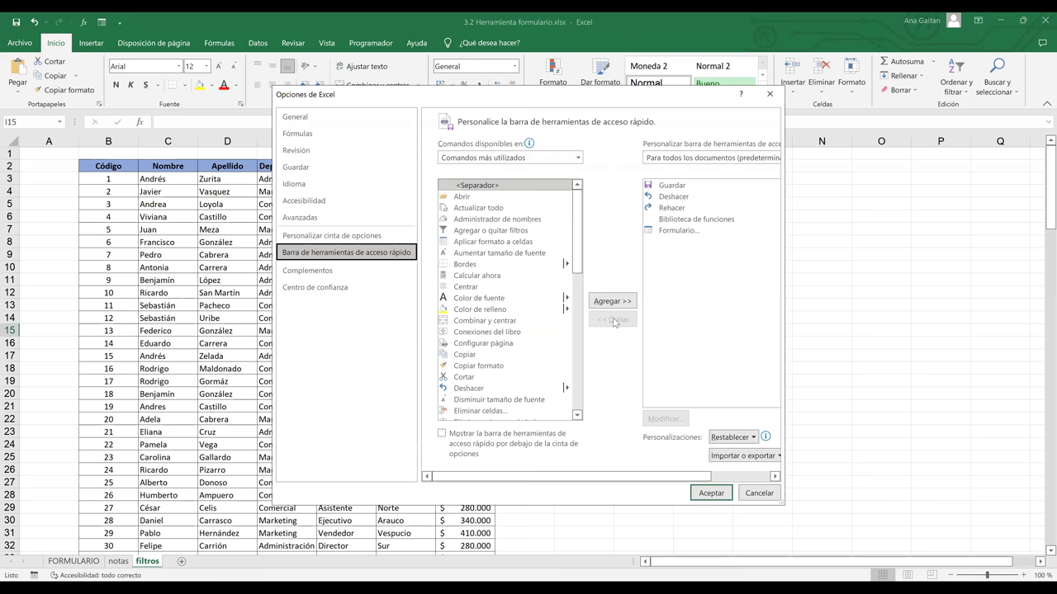
left_click(712, 494)
left_click(678, 265)
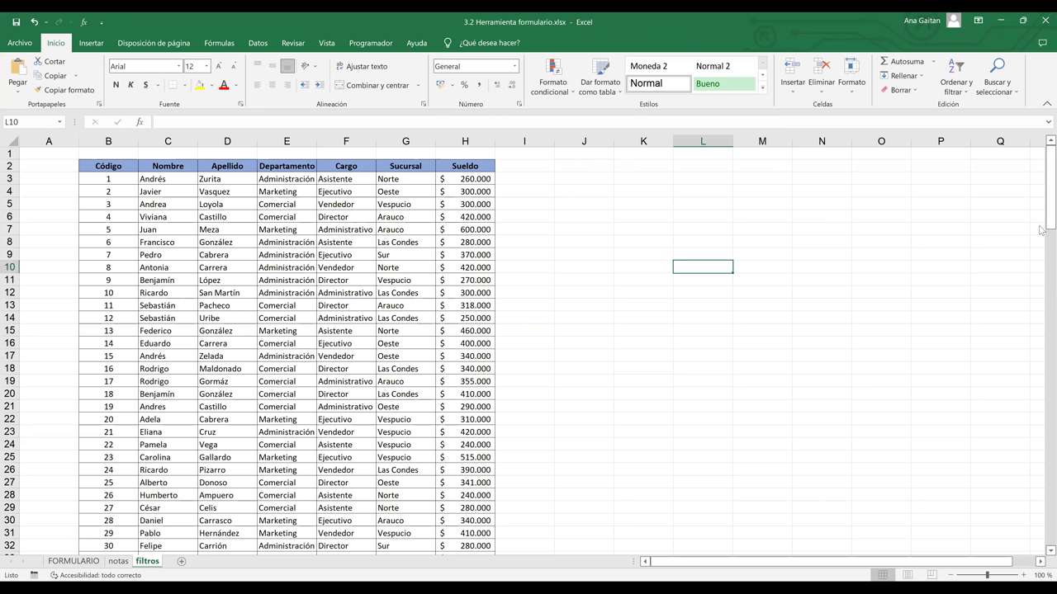
key("Down")
key("Down")
key("Down")
key("Down")
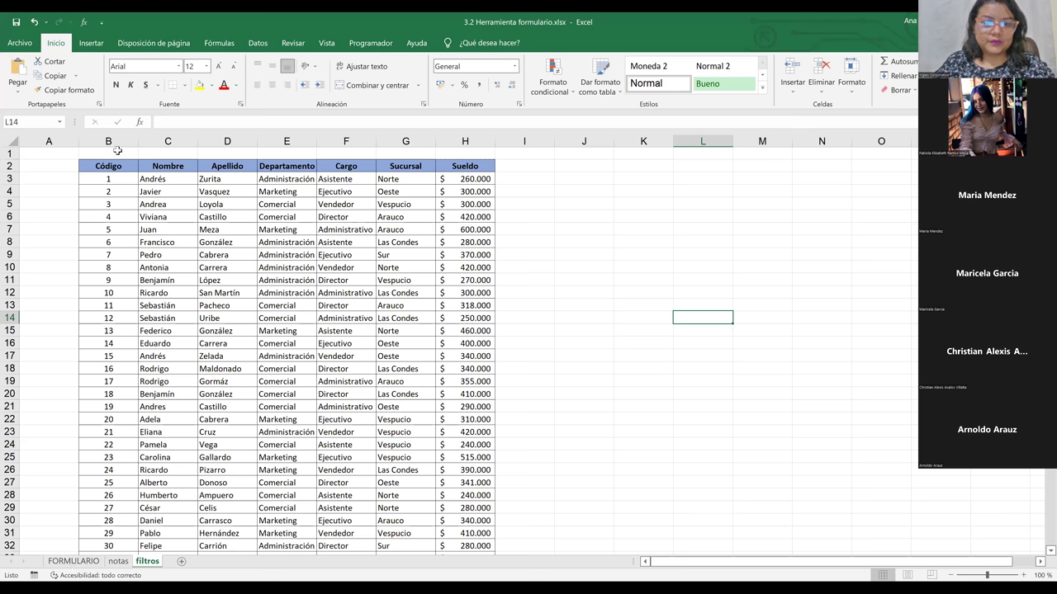
Step: On the FORMULARIO sheet, convert table A1:E3 to a normal range and clear its formatting
key("ctrl+Page_Up")
key("ctrl+Page_Up")
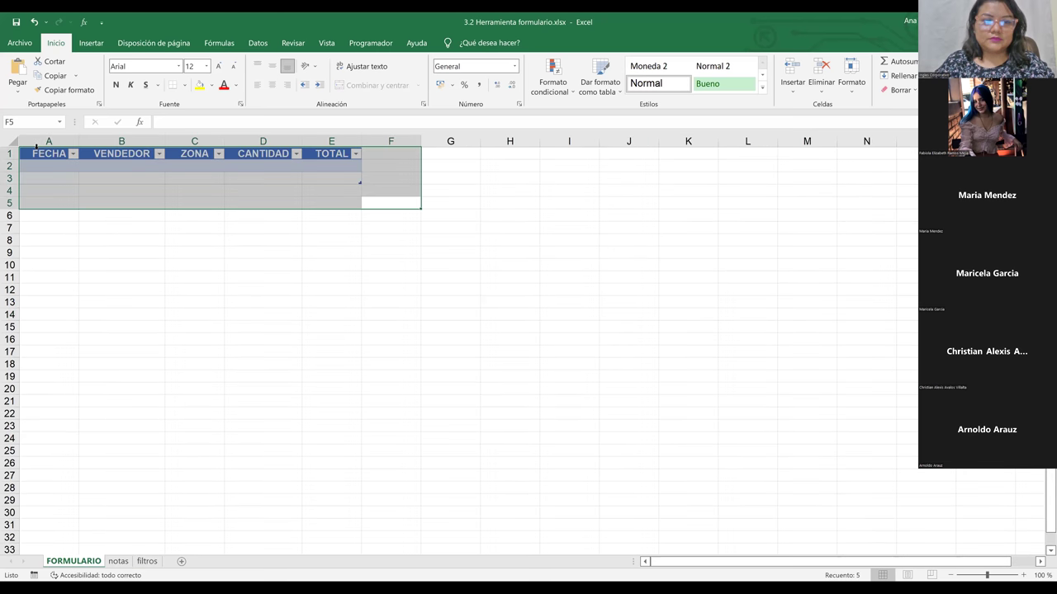
right_click(37, 148)
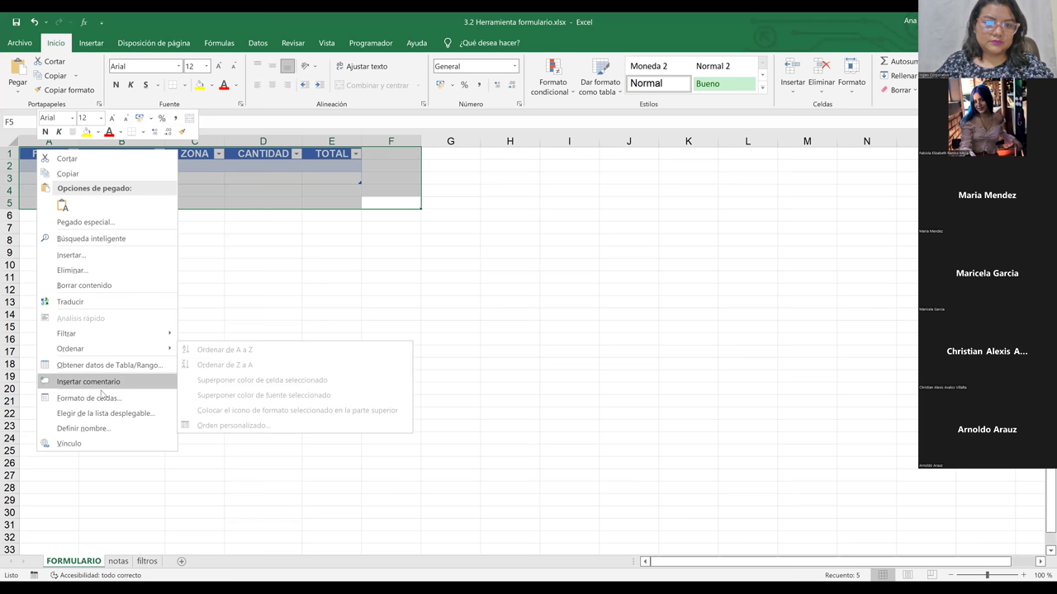
left_click(350, 178)
key("ctrl+shift+Home")
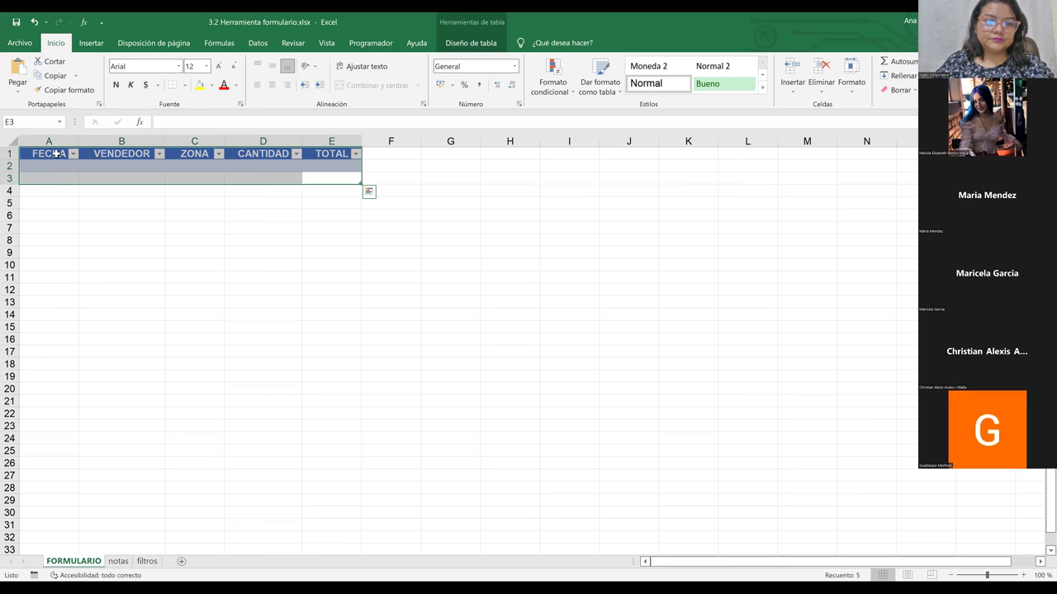
right_click(55, 153)
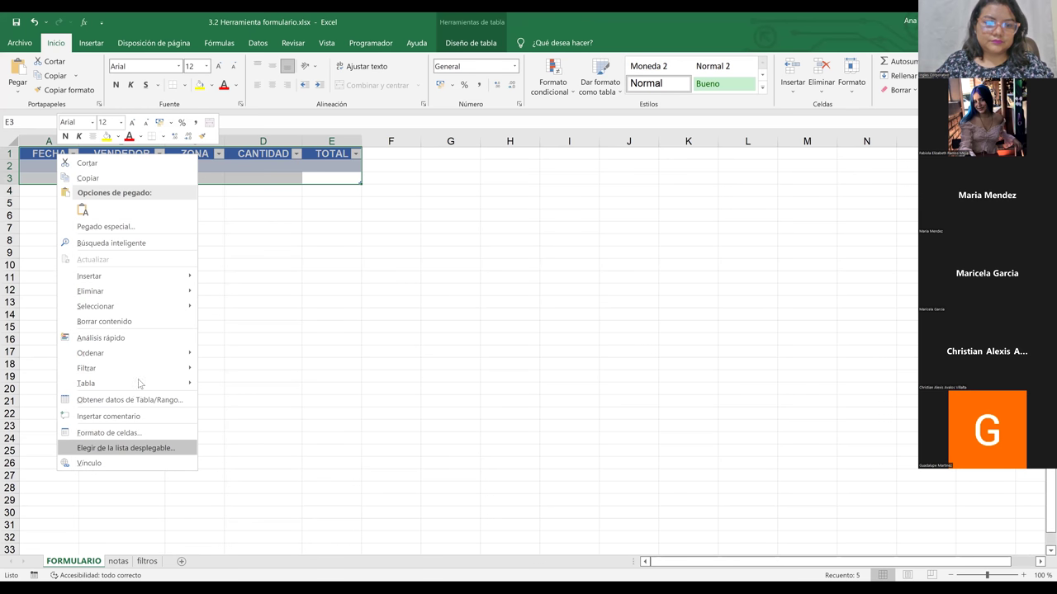
mouse_move(140, 384)
left_click(269, 401)
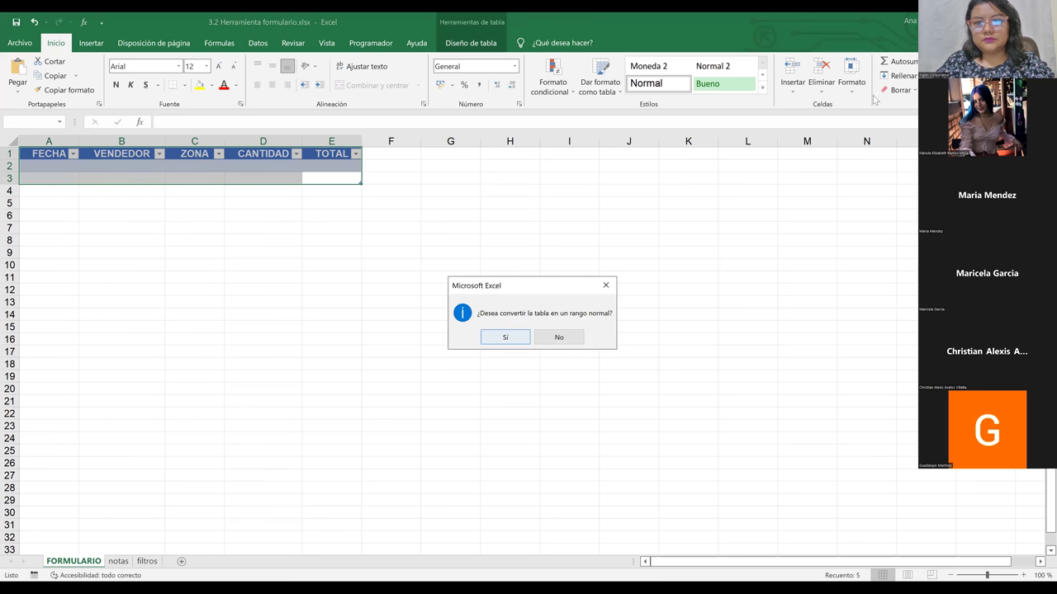
key("Return")
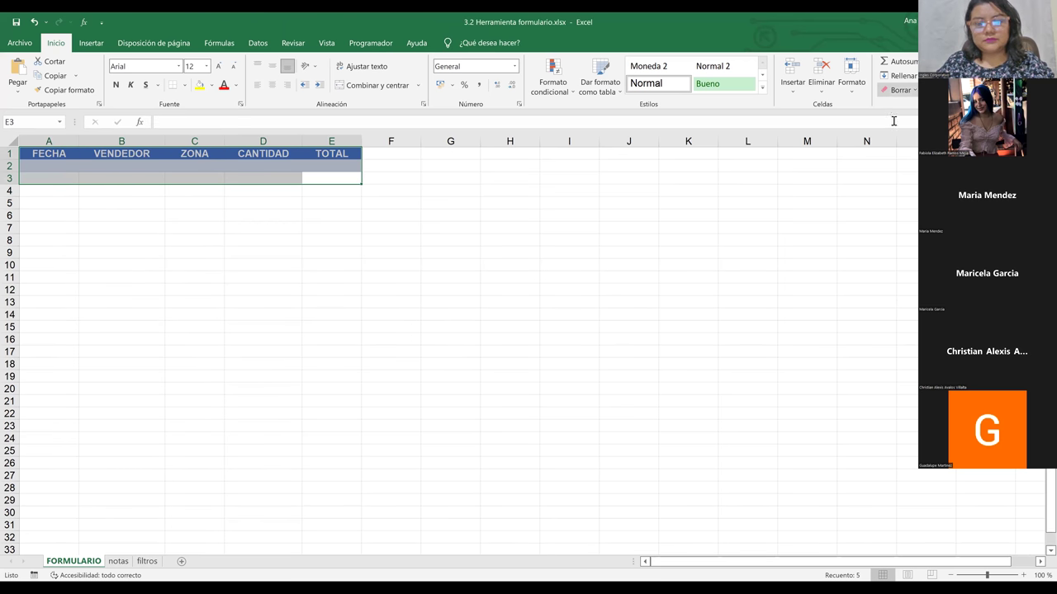
left_click(382, 313)
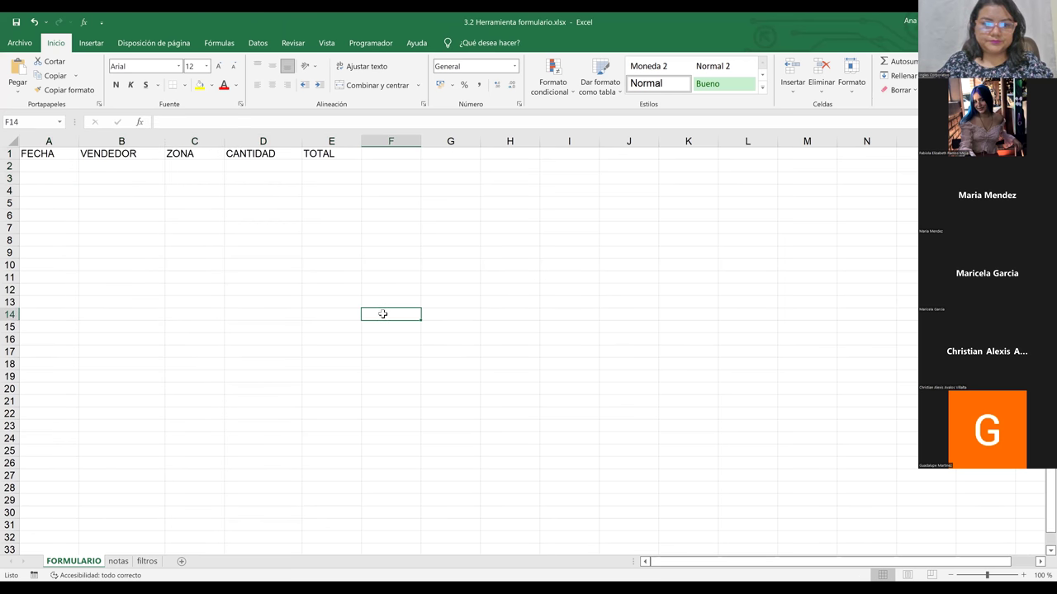
Step: Select some empty cells, look through the Insertar and Disposición de página tabs, then go to the Archivo backstage
left_click(100, 262)
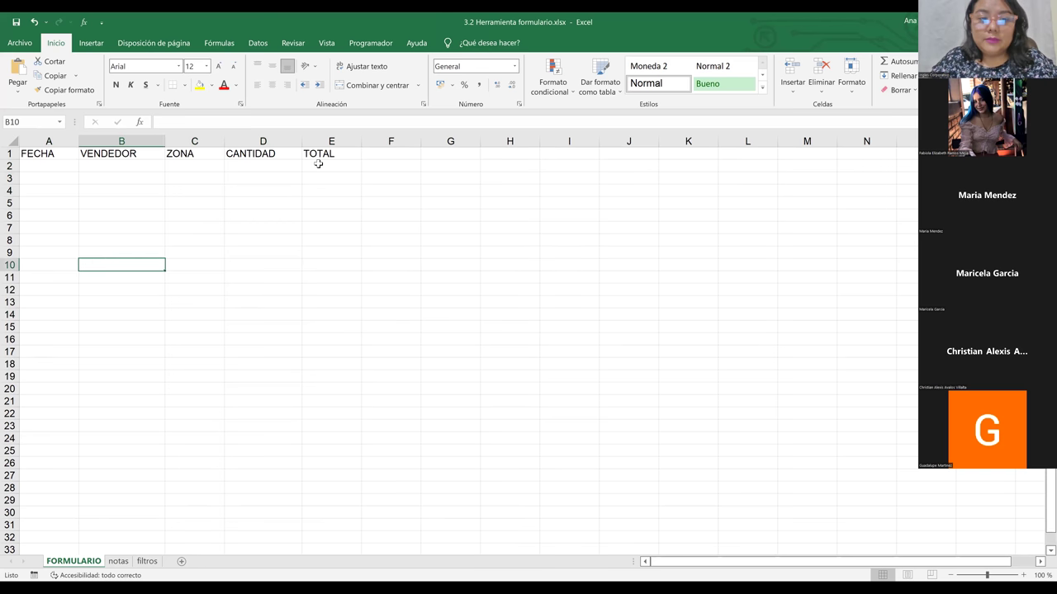
left_click(265, 251)
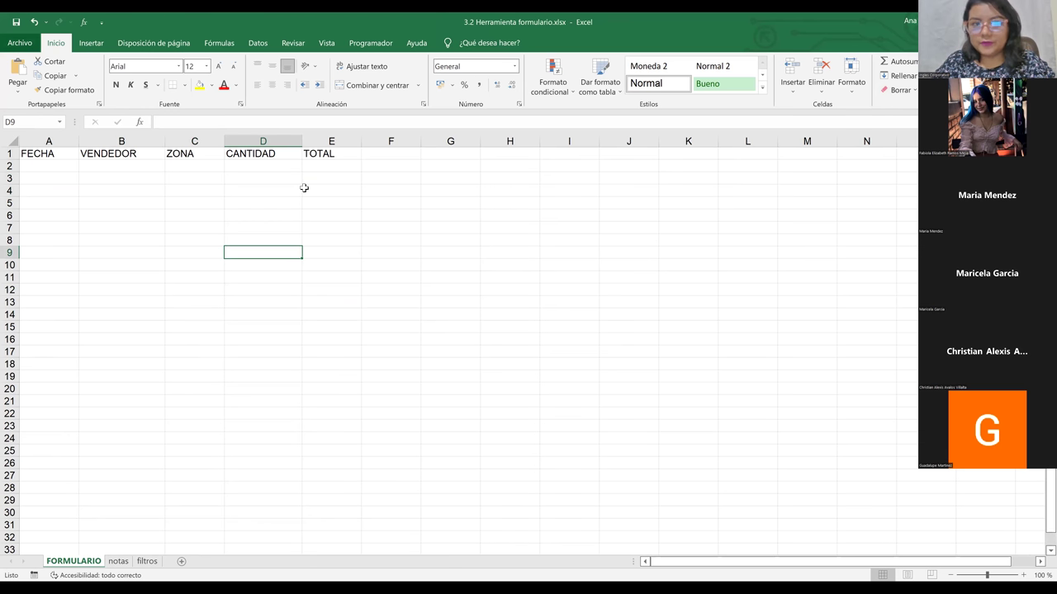
left_click(341, 203)
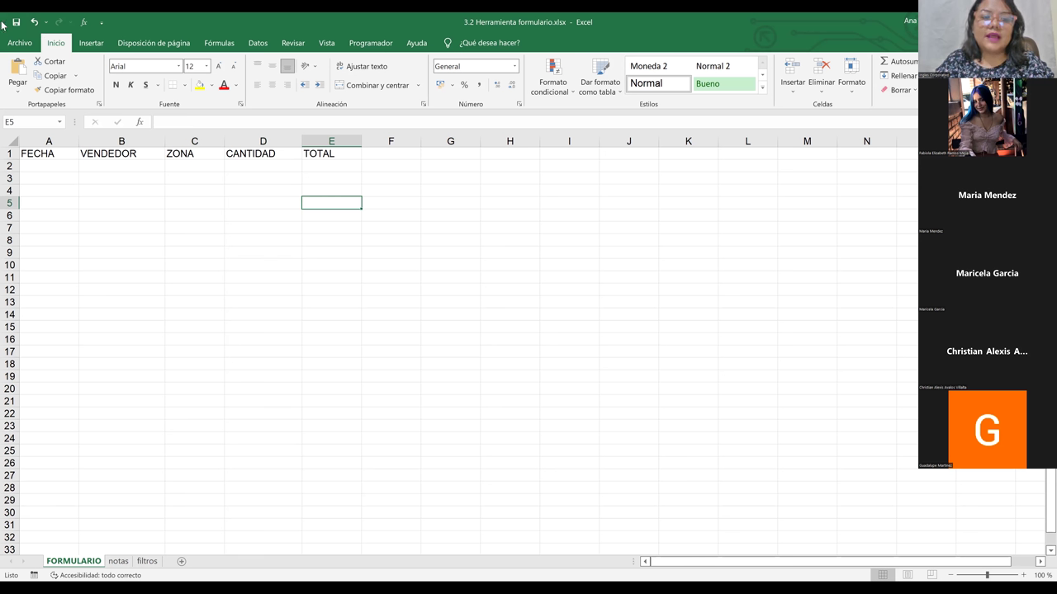
left_click(92, 42)
left_click(156, 44)
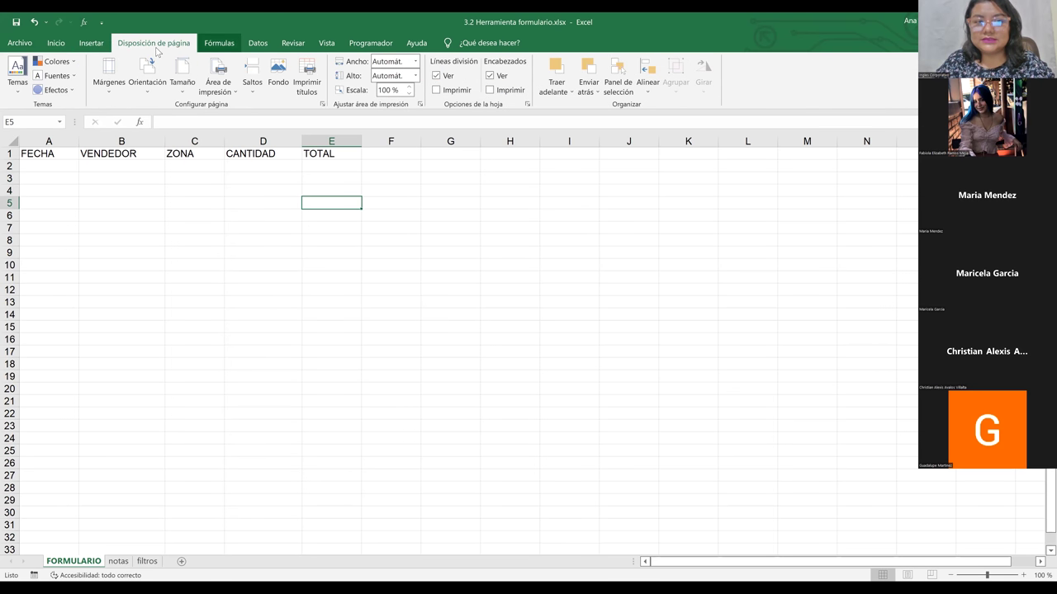
scroll(157, 51, "down", 3)
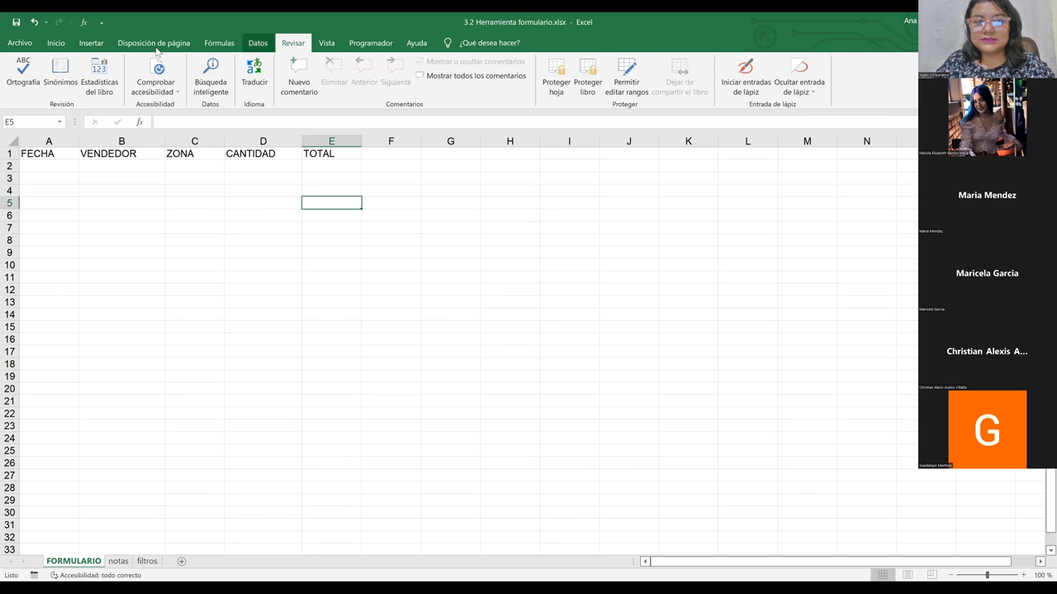
scroll(157, 52, "up", 1)
left_click(20, 43)
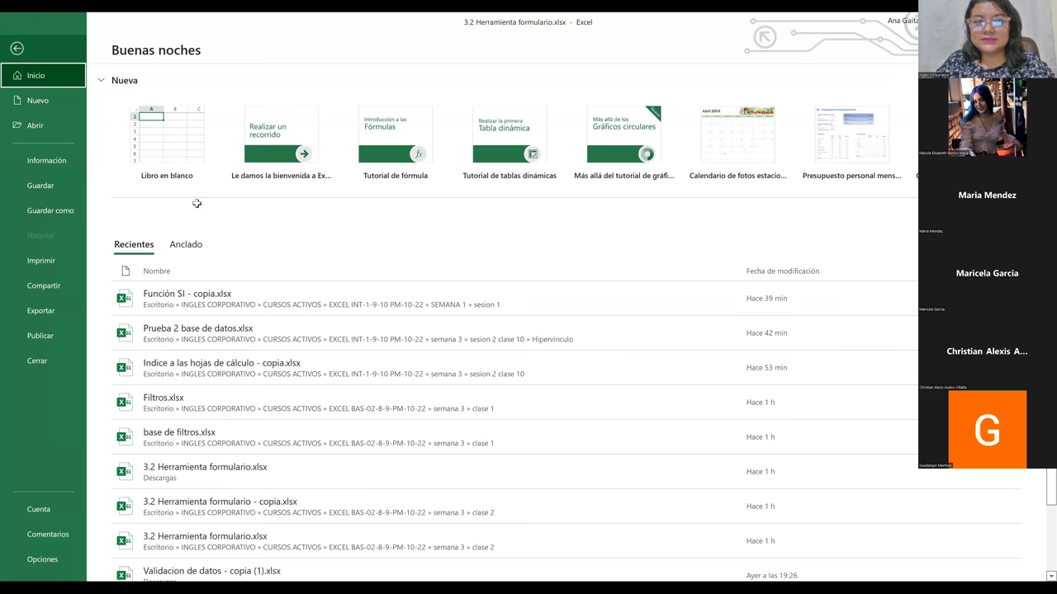
Step: Leave and re-enter the Archivo backstage, then go to Opciones
left_click(20, 48)
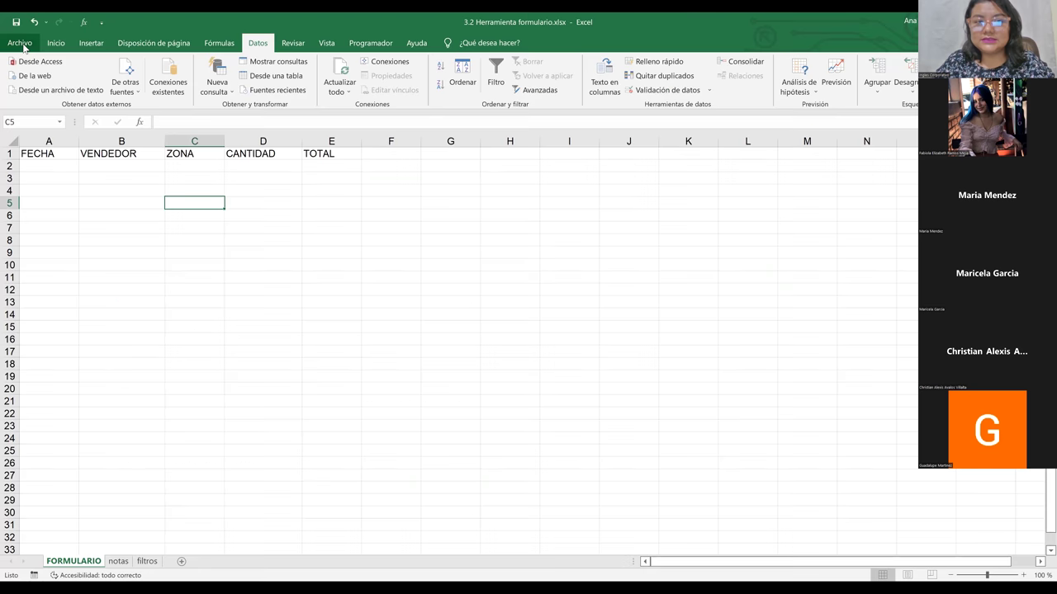
left_click(24, 47)
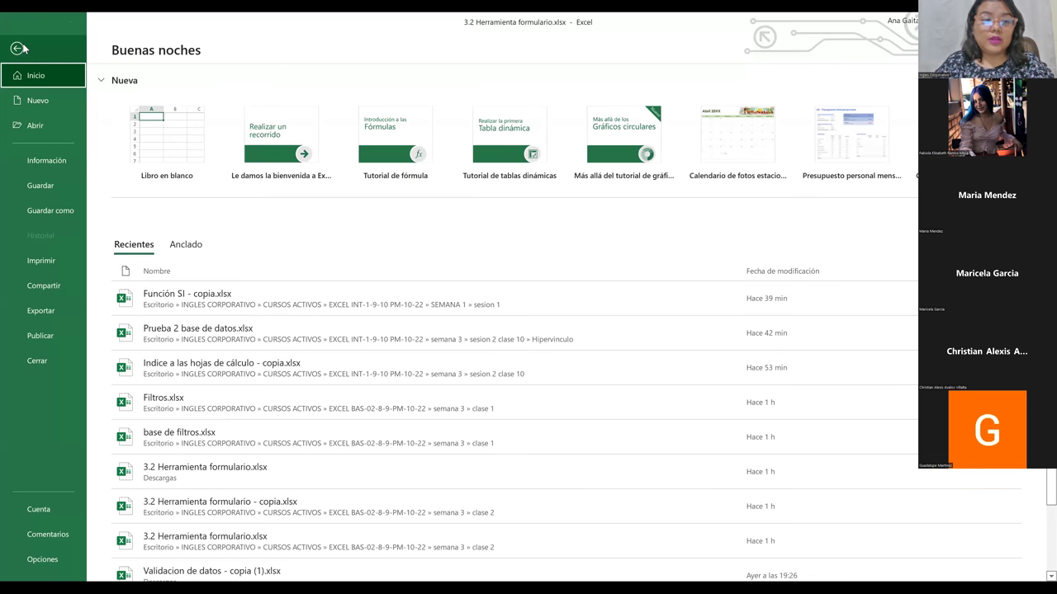
left_click(44, 568)
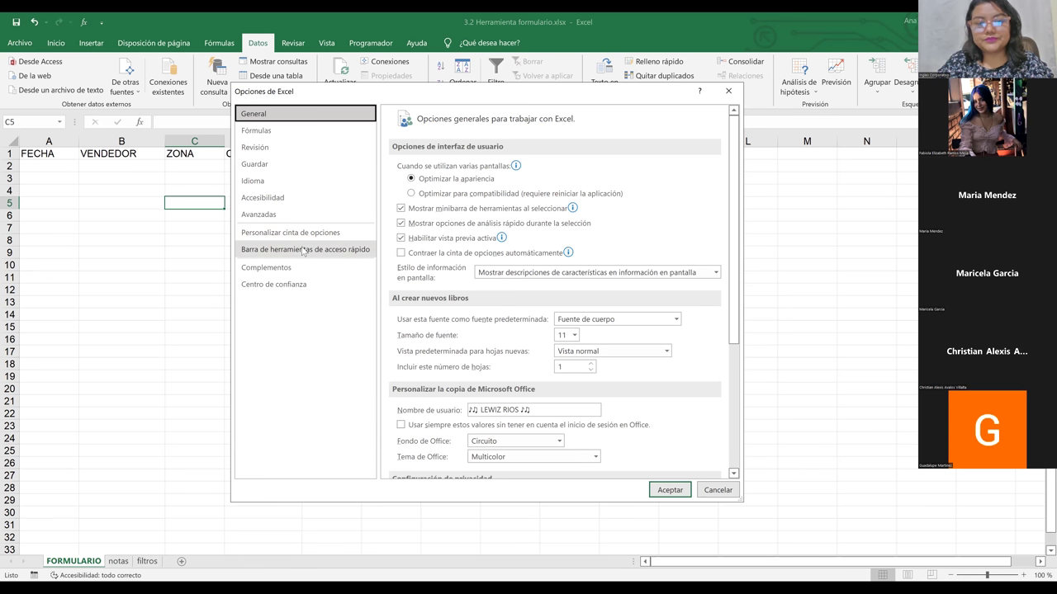
Step: On the Quick Access Toolbar page, set Comandos disponibles en to Todos los comandos
left_click(303, 251)
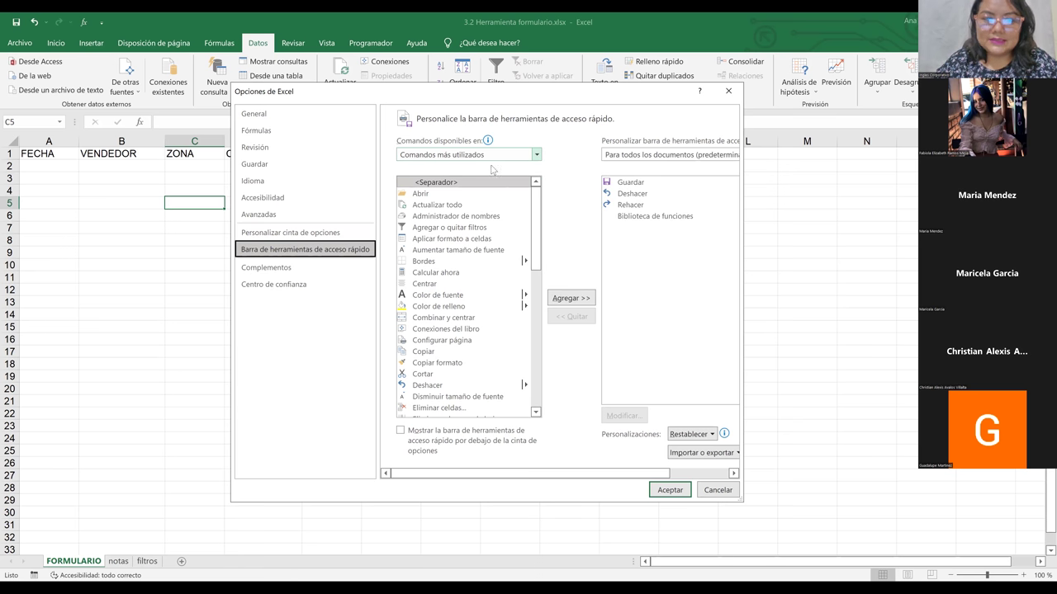
left_click(461, 155)
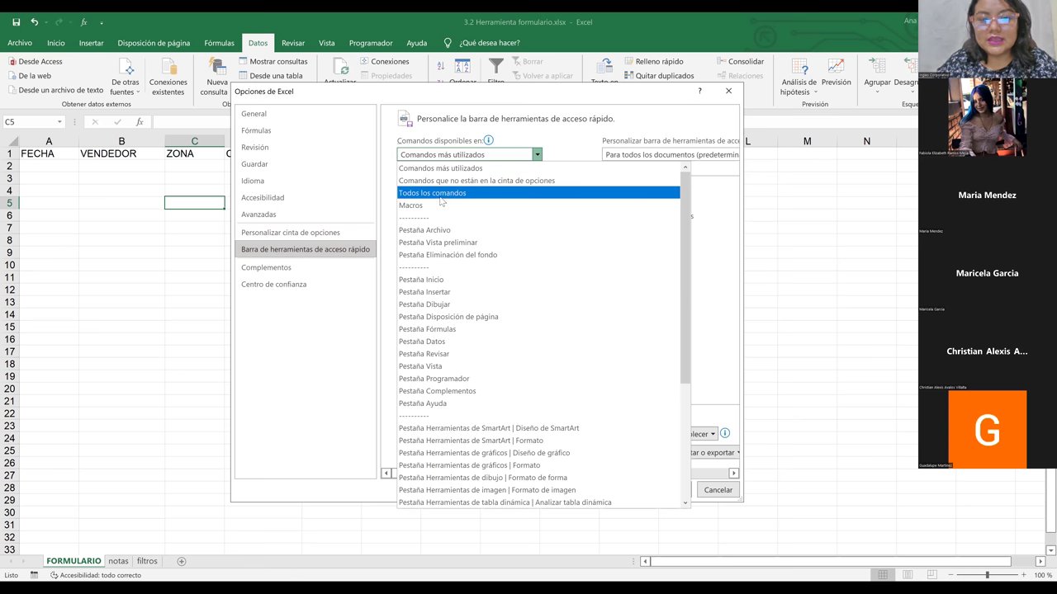
left_click(441, 194)
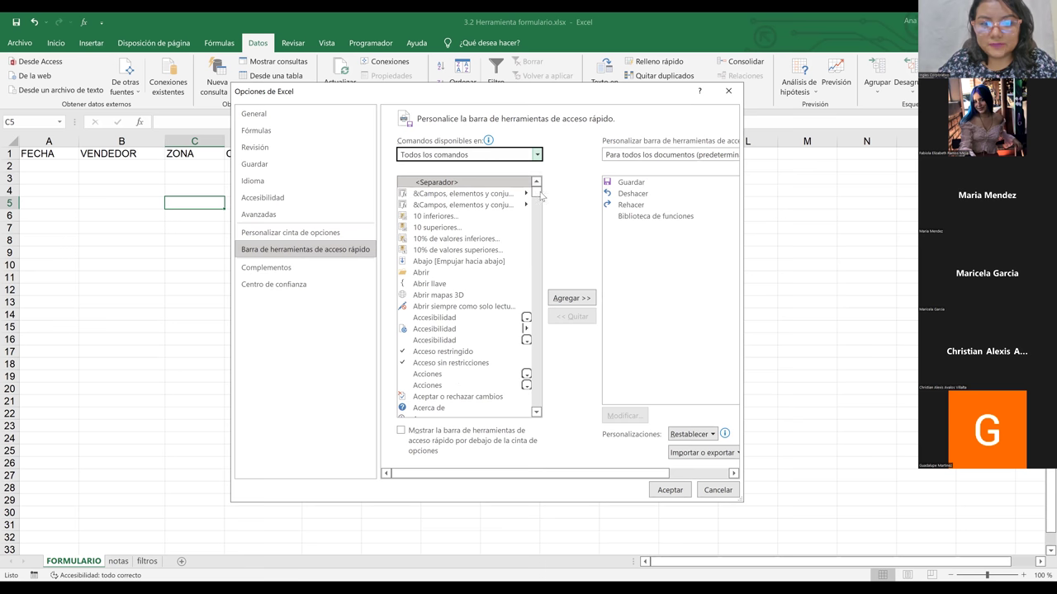
Step: Scroll the command list down to Formulario... and select it
left_click_drag(540, 196, 538, 308)
scroll(446, 250, "up", 5)
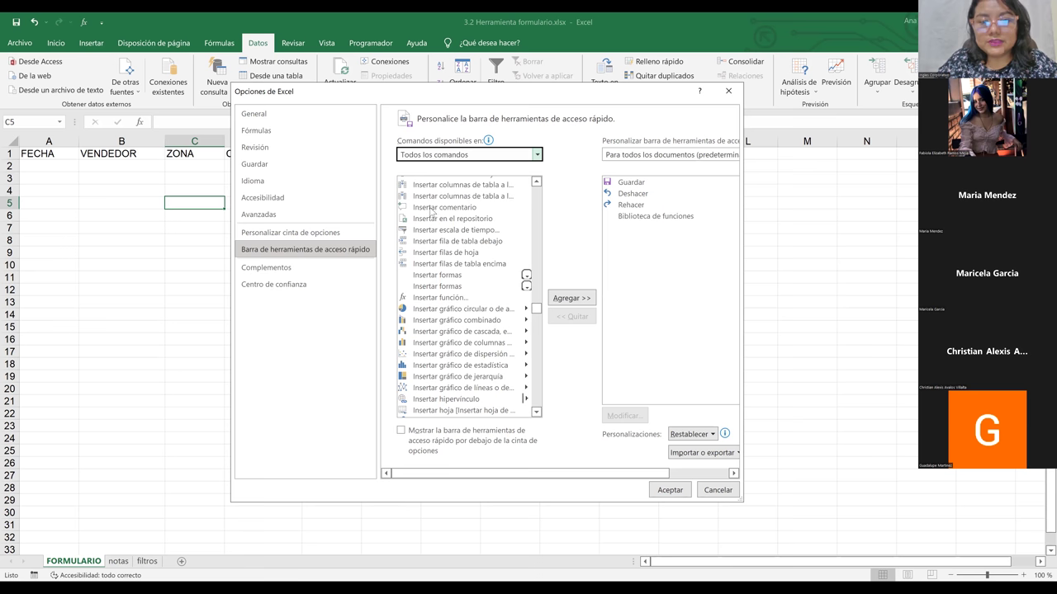
left_click(431, 209)
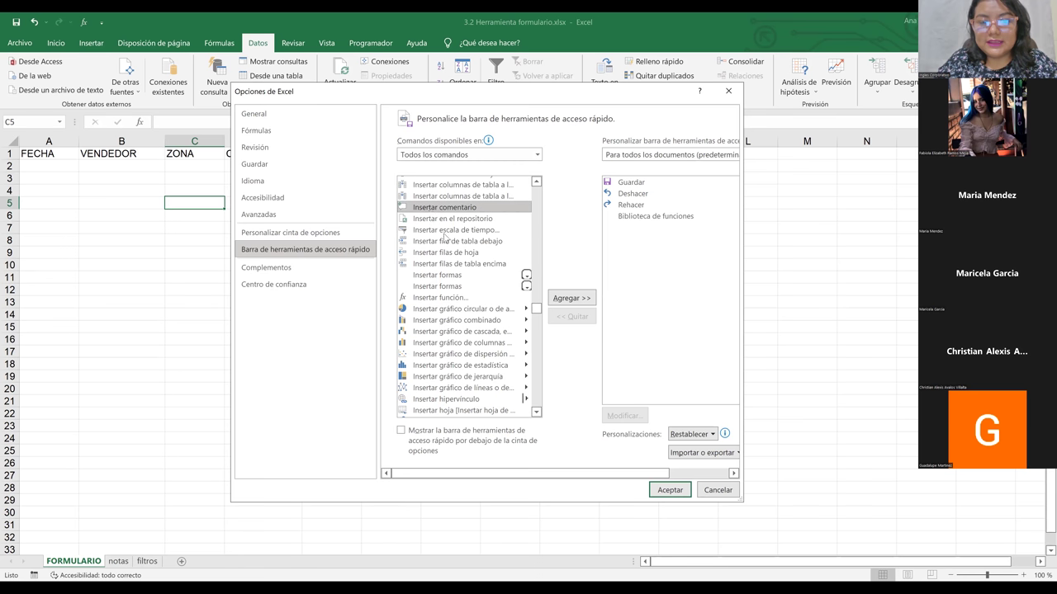
key("f")
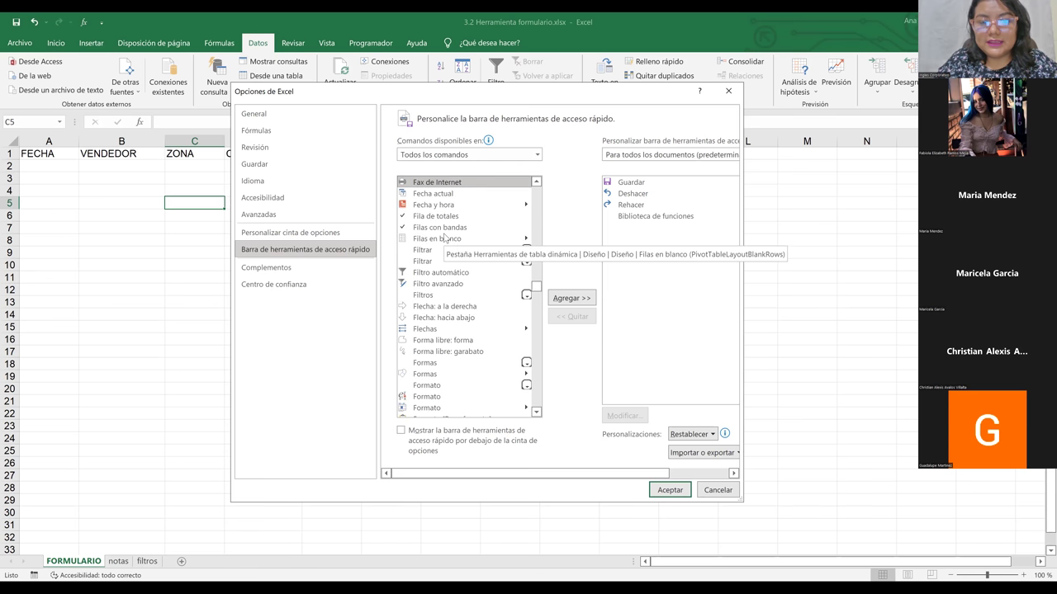
key("Down")
key("Down")
key("Down")
key("Down")
key("Down")
key("Down")
key("Down")
key("Down")
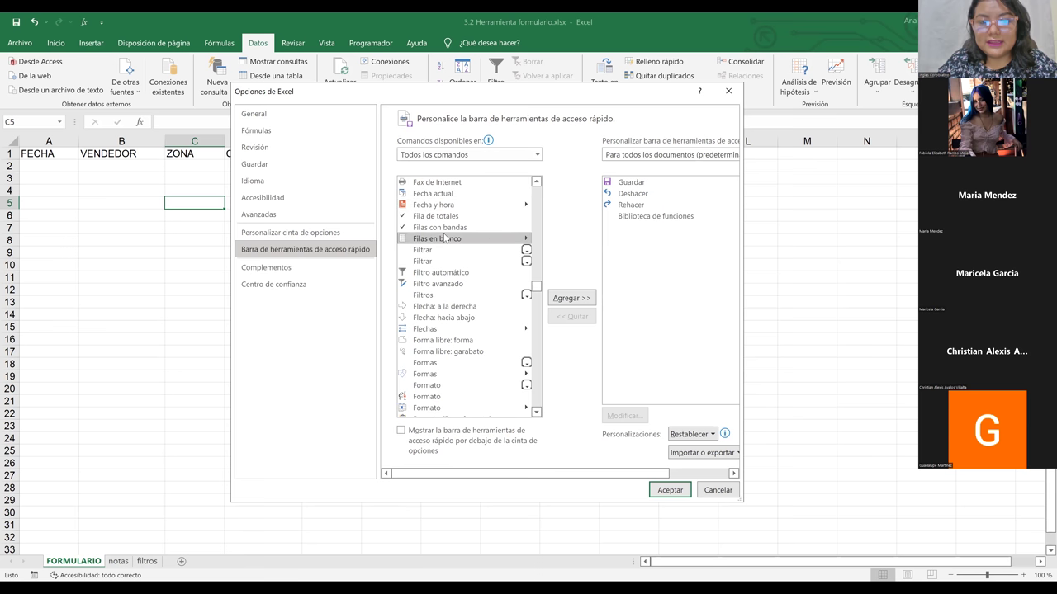
key("Down")
key("Down")
key("Down")
key("Down")
key("Down")
key("Down")
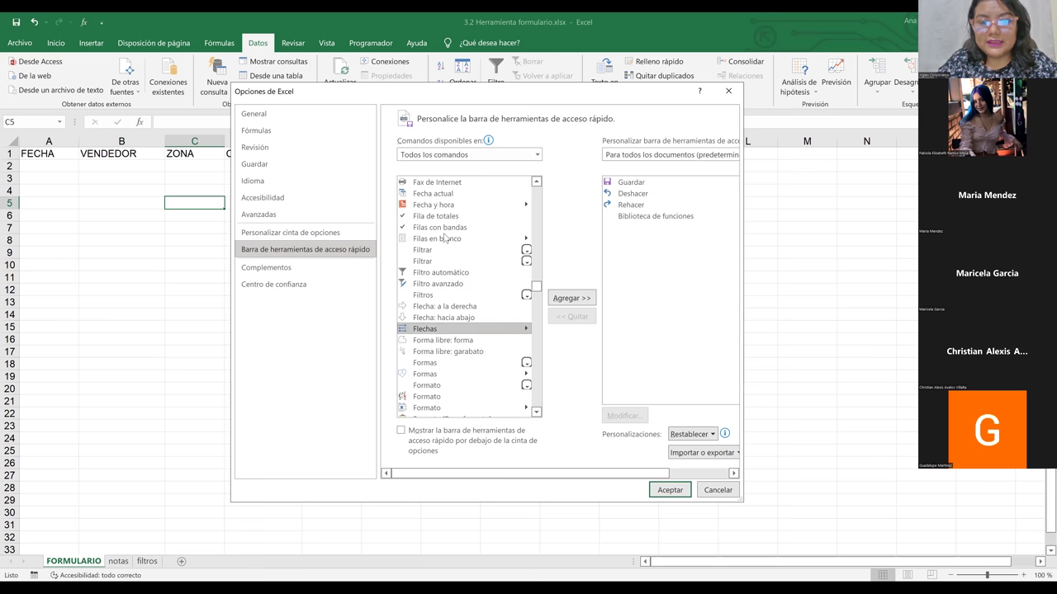
key("Down")
key("Down")
key("Down")
key("Down")
key("Down")
key("Down")
key("Down")
key("Down")
key("Down")
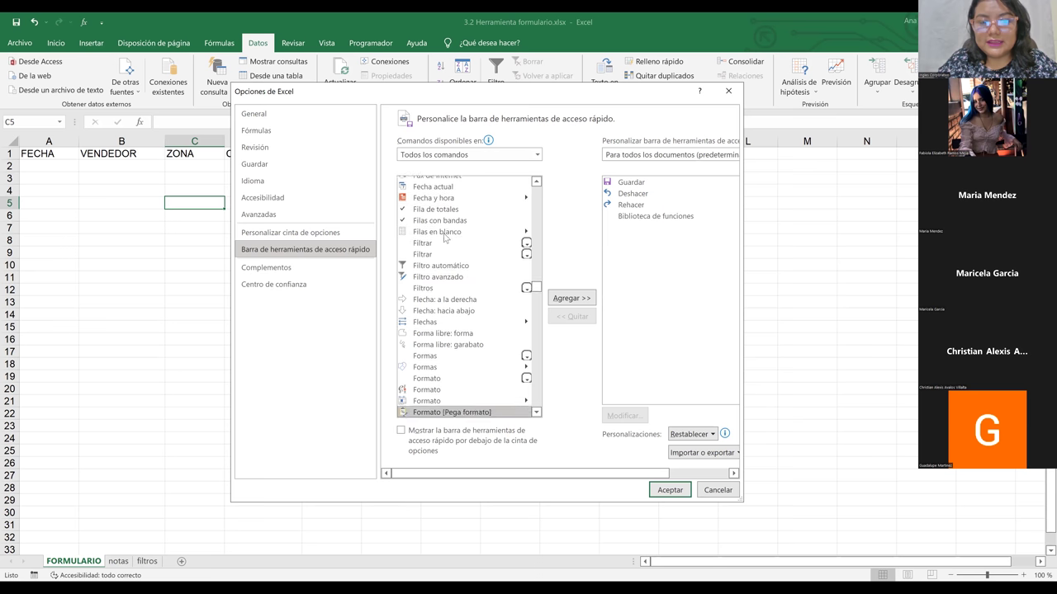
key("Down")
key("Down")
key("Down")
key("Down")
key("Down")
key("Down")
key("Down")
key("Down")
key("Down")
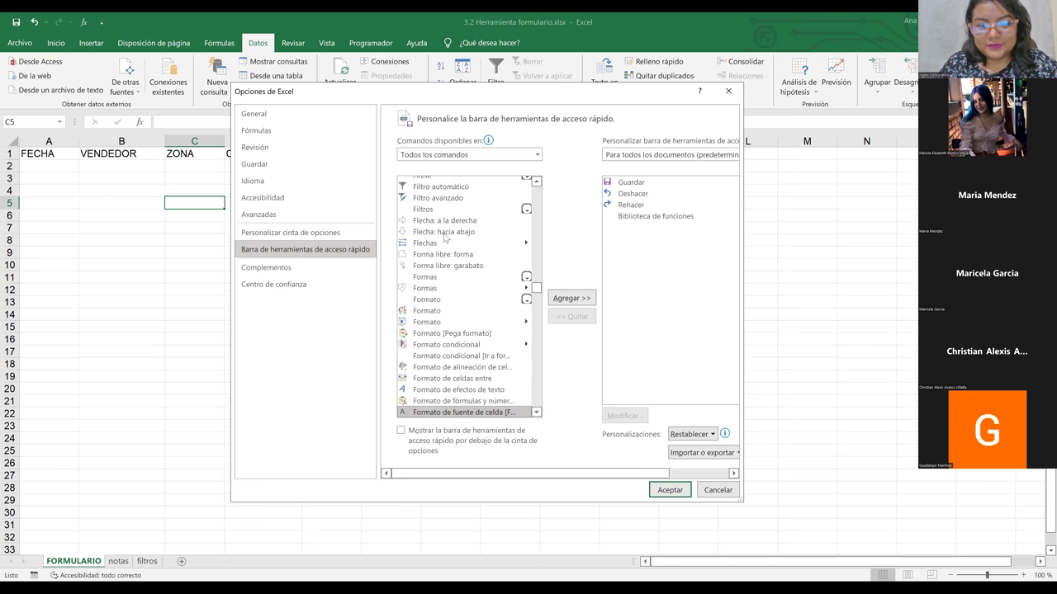
key("Down")
key("Down")
key("Down")
key("Down")
key("Down")
key("Down")
key("Down")
key("Down")
key("Down")
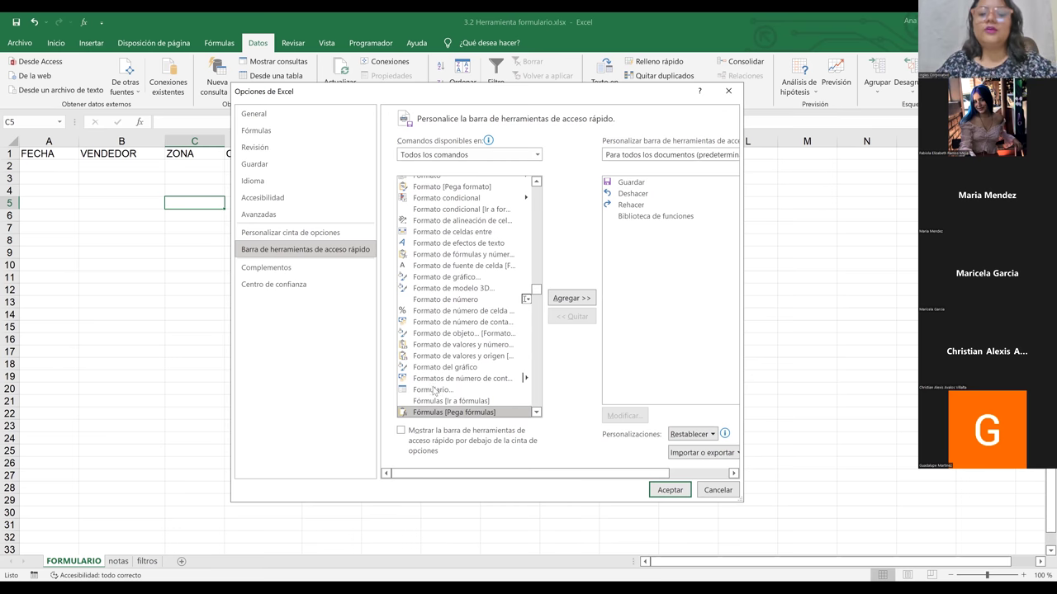
left_click(431, 391)
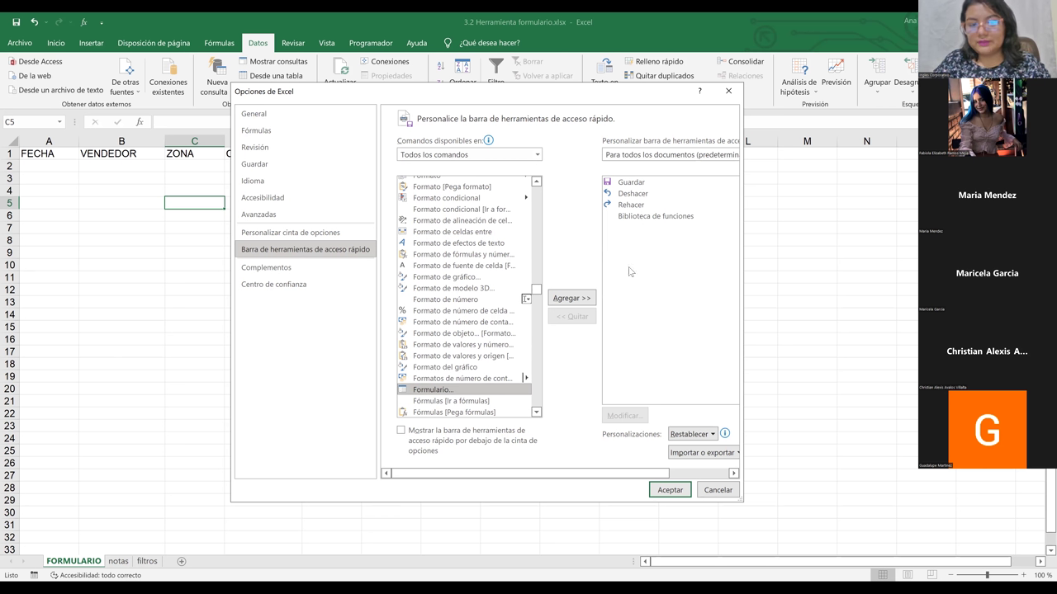
Step: Add Formulario... to the quick access toolbar with Agregar >> and confirm with Aceptar
left_click(569, 300)
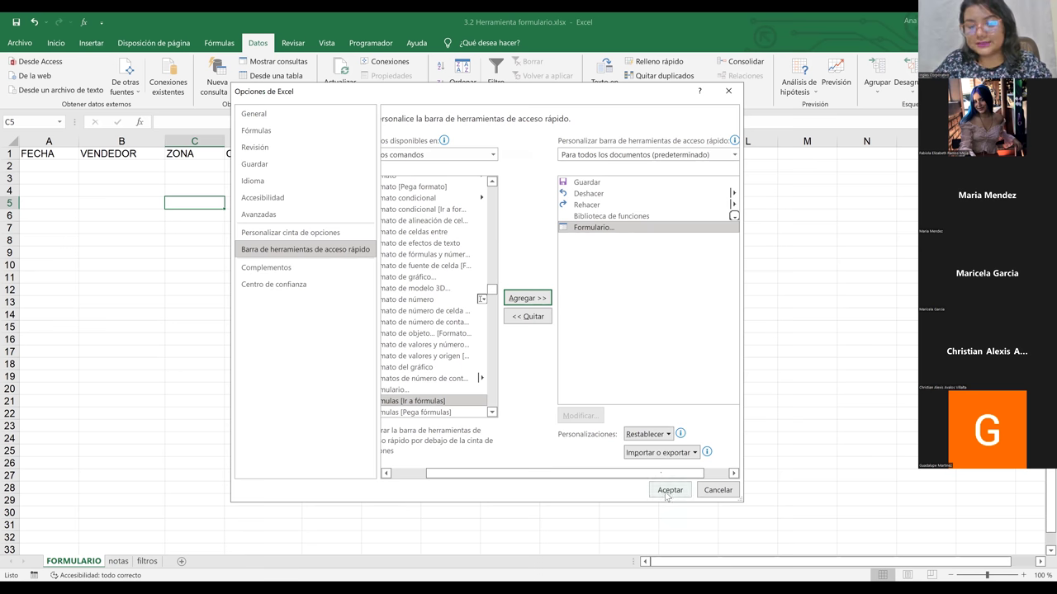
left_click(665, 491)
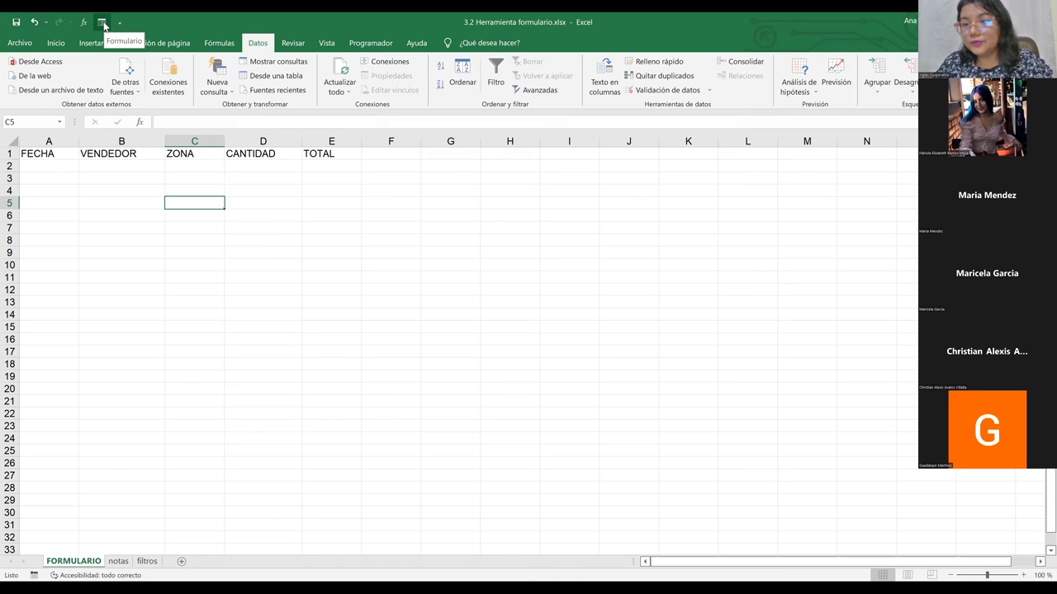
Step: Select an empty cell, then go to Archivo > Opciones and its Personalizar cinta de opciones page
left_click(142, 213)
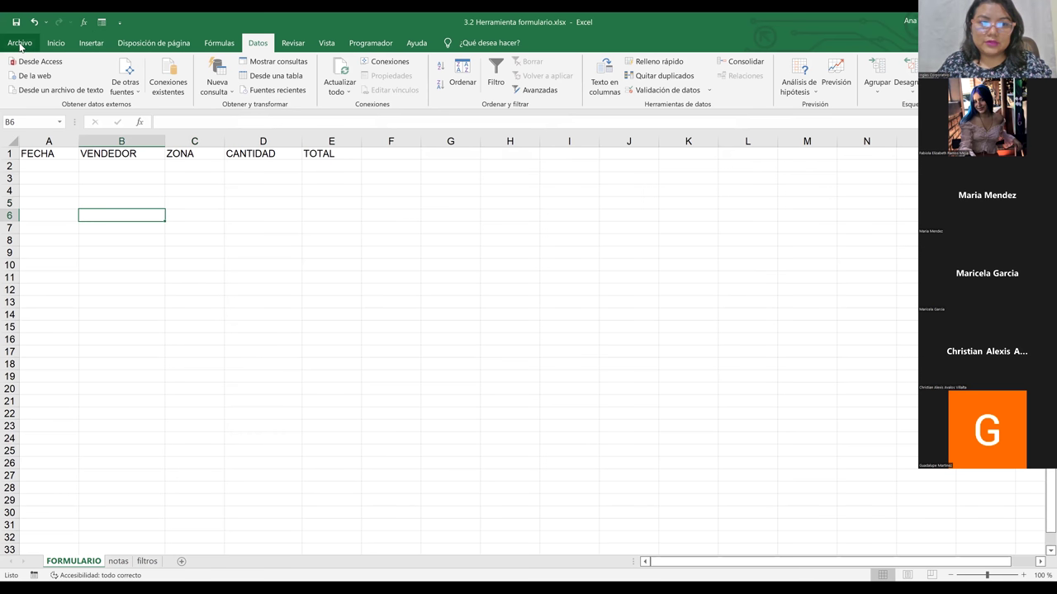
left_click(20, 43)
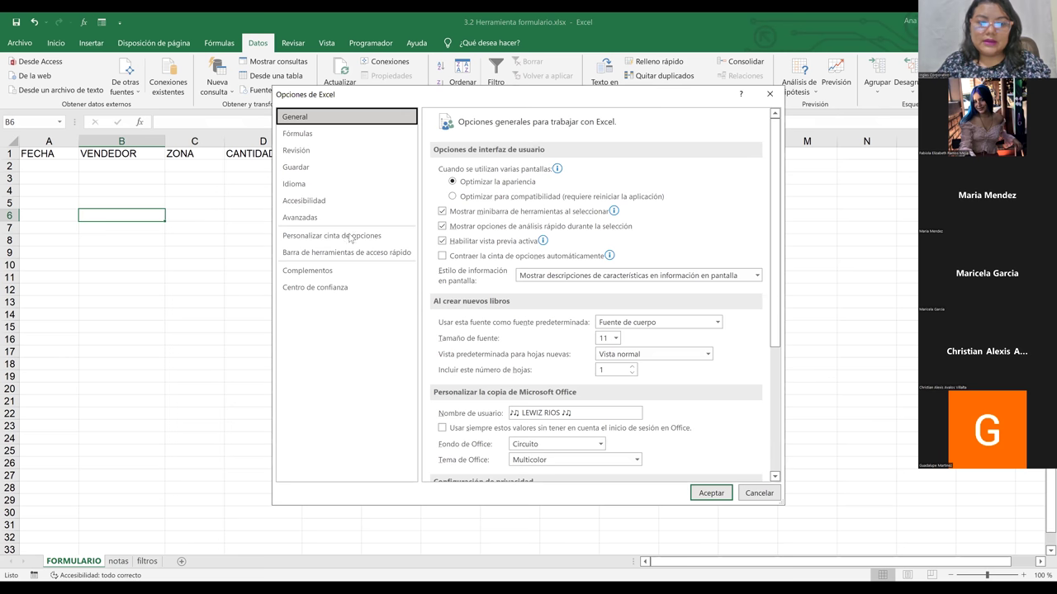
left_click(351, 238)
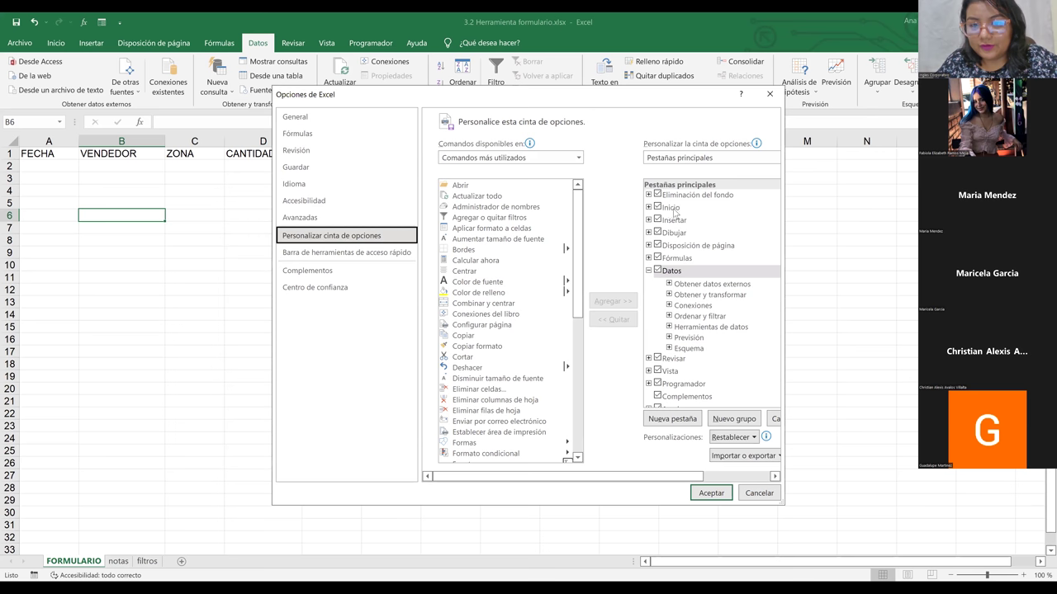
Step: Select the Inicio tab, add a Nuevo grupo under it, and bring up the new group's context menu
left_click(673, 208)
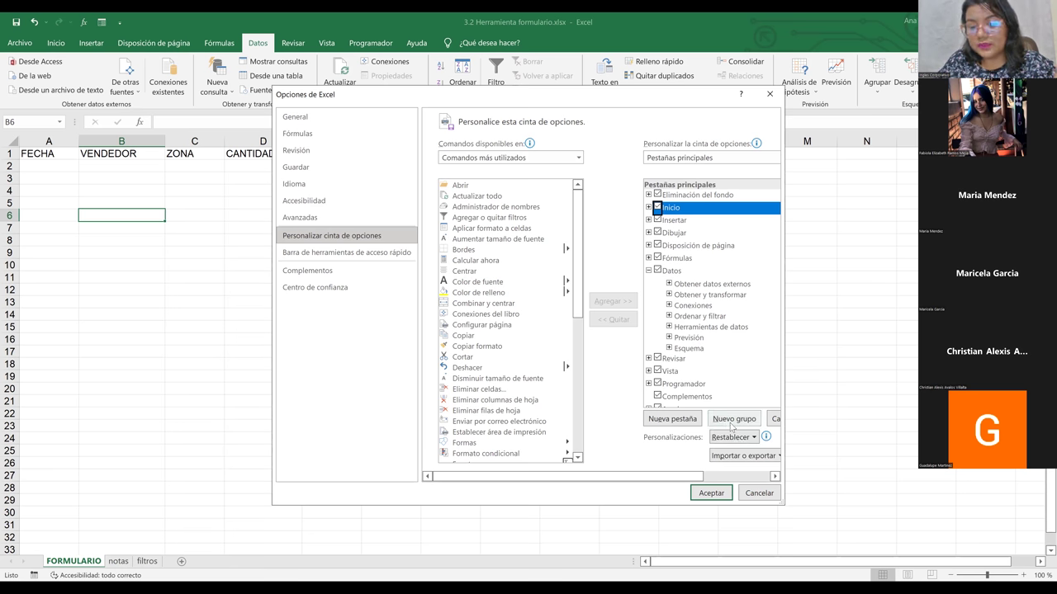
left_click(731, 423)
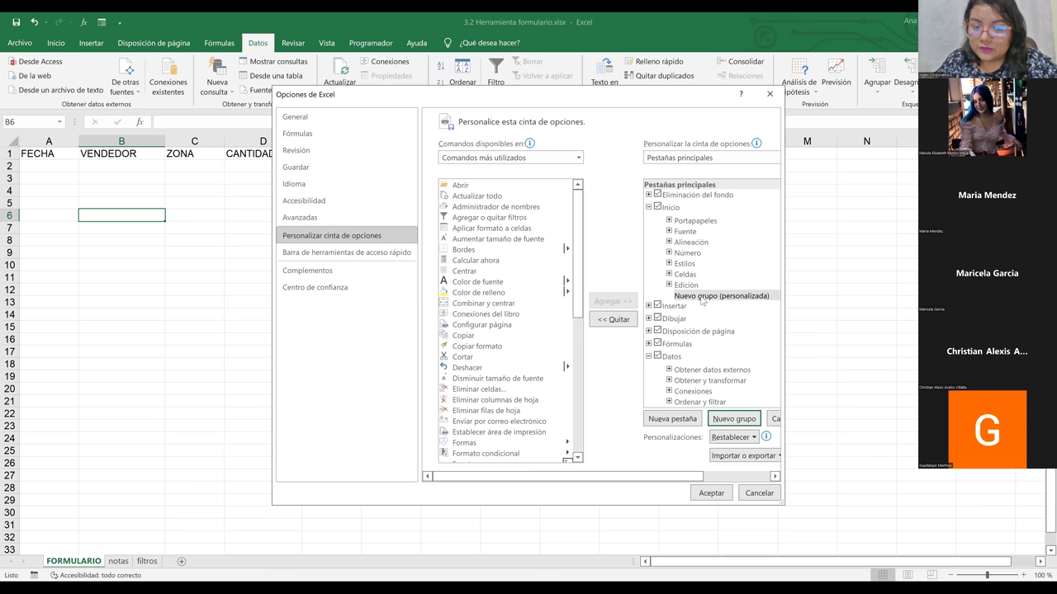
left_click(700, 299)
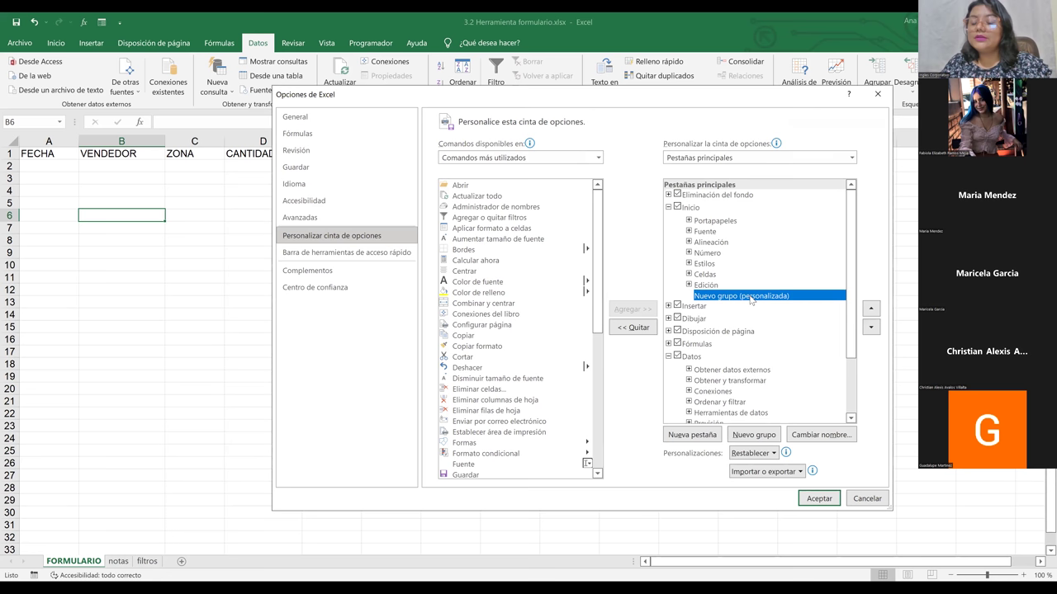
right_click(752, 299)
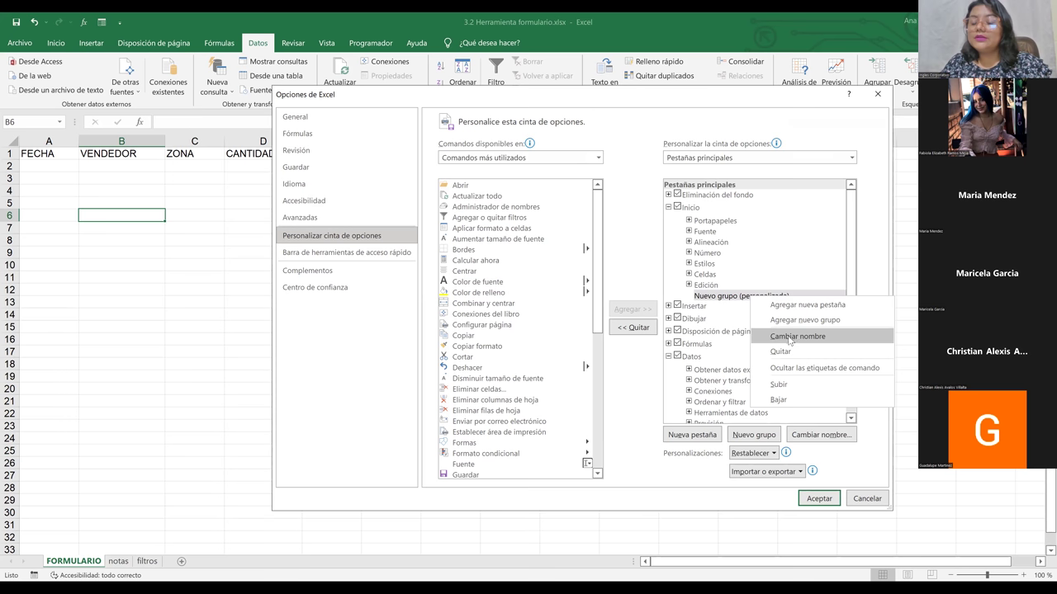
Step: Rename the new Inicio group to 'uso mas frecuente', pick a symbol, and confirm
left_click(795, 337)
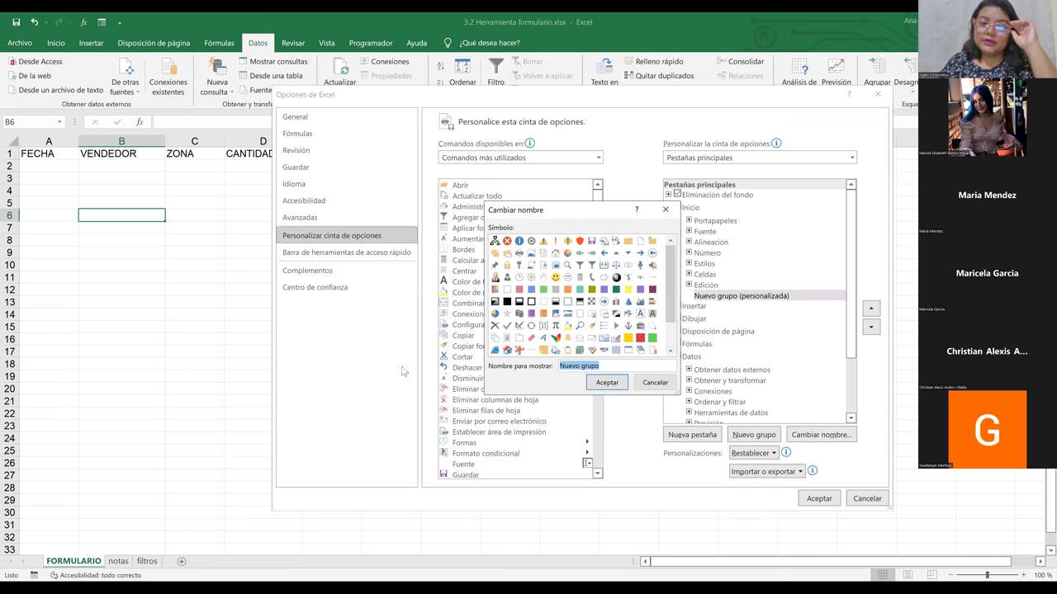
key("BackSpace")
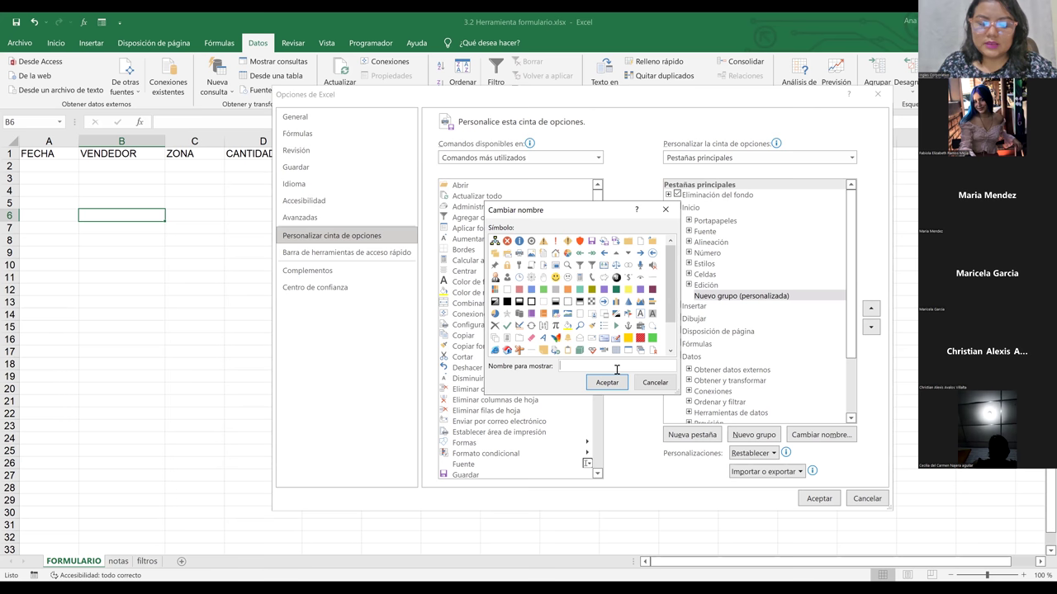
type("e")
key("BackSpace")
key("BackSpace")
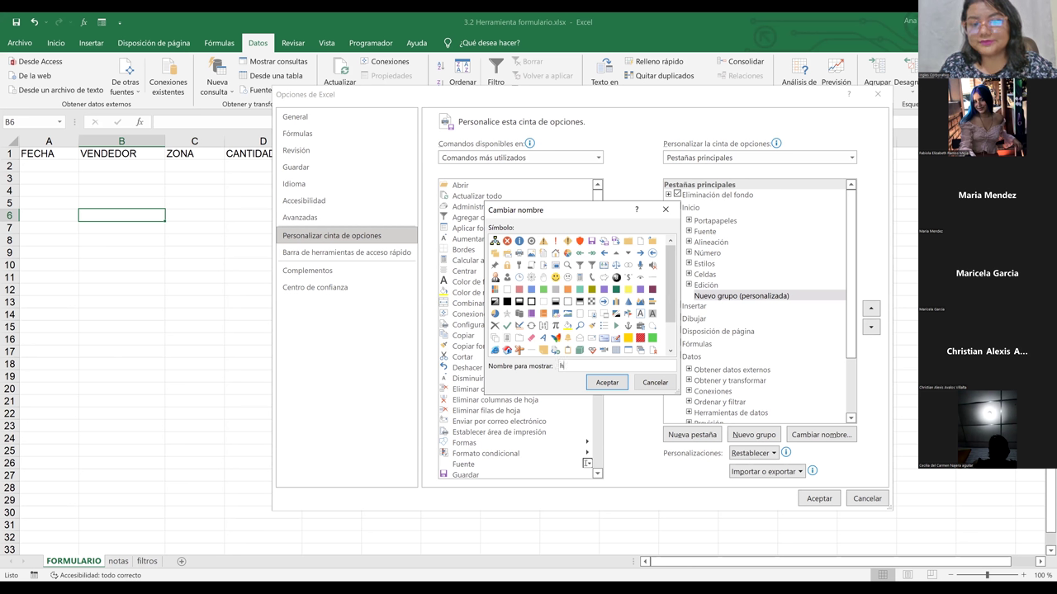
type("uso mas fr")
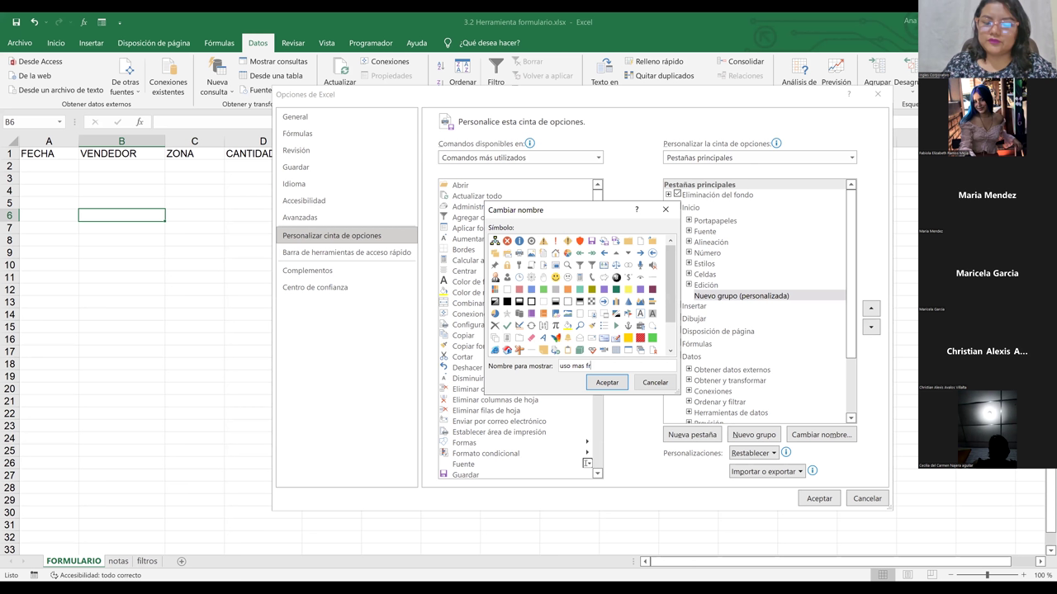
type("ecuento")
key("BackSpace")
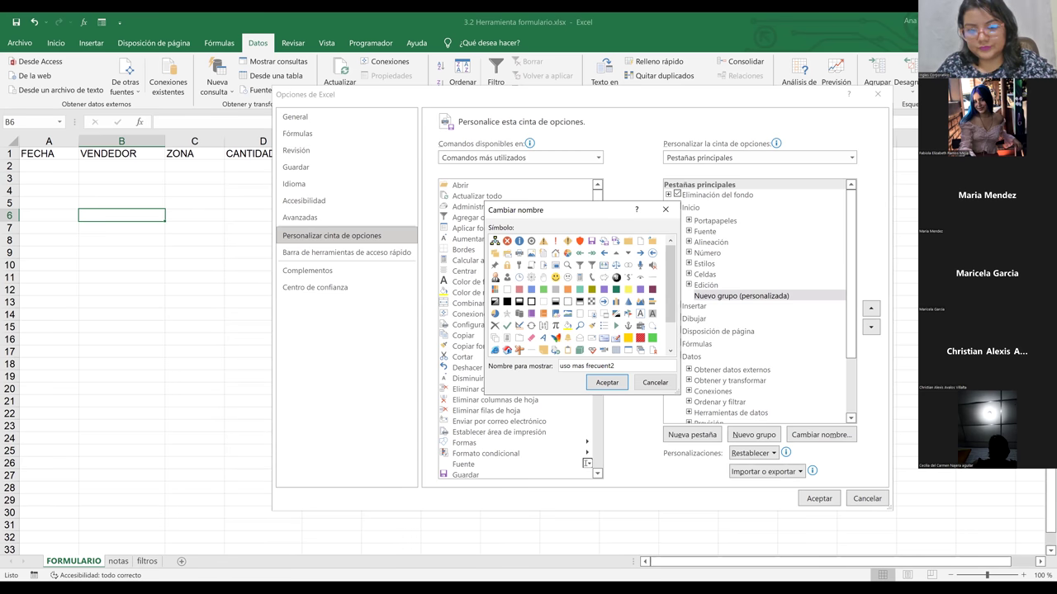
key("ctrl+BackSpace")
type("frecuente")
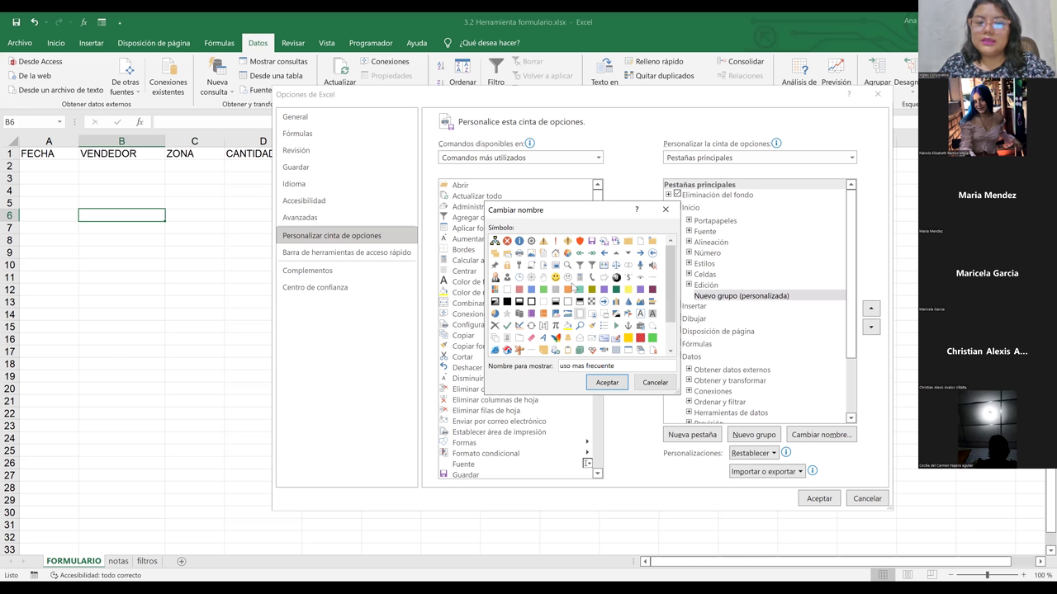
left_click(516, 252)
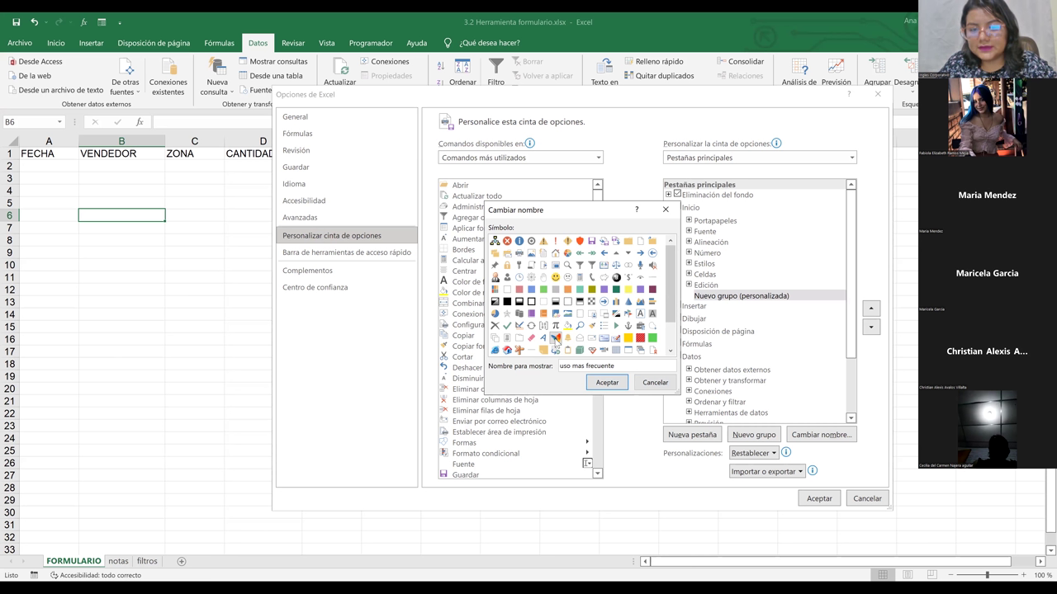
left_click(556, 338)
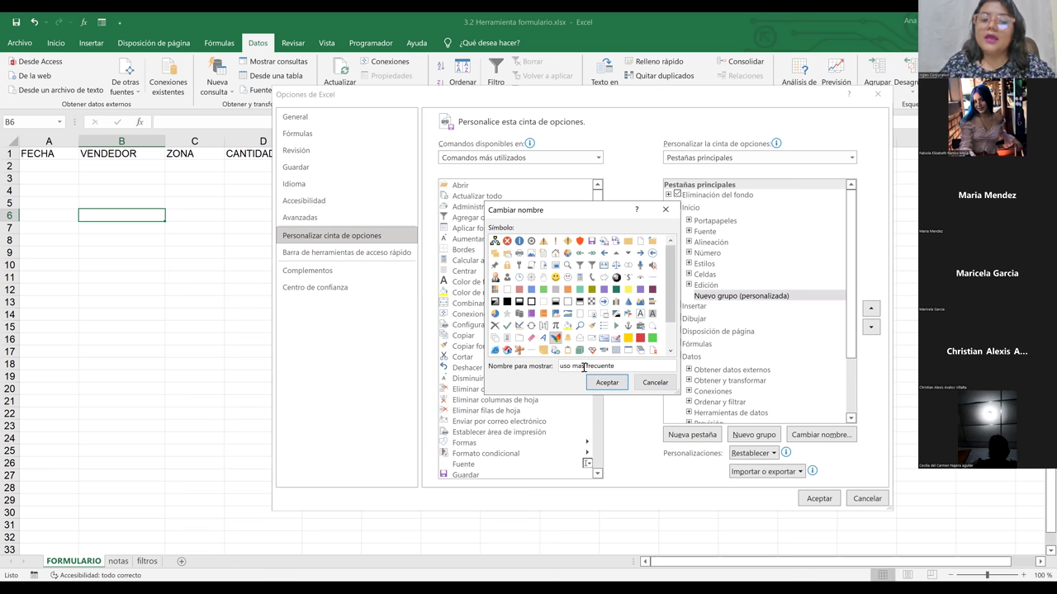
left_click(605, 384)
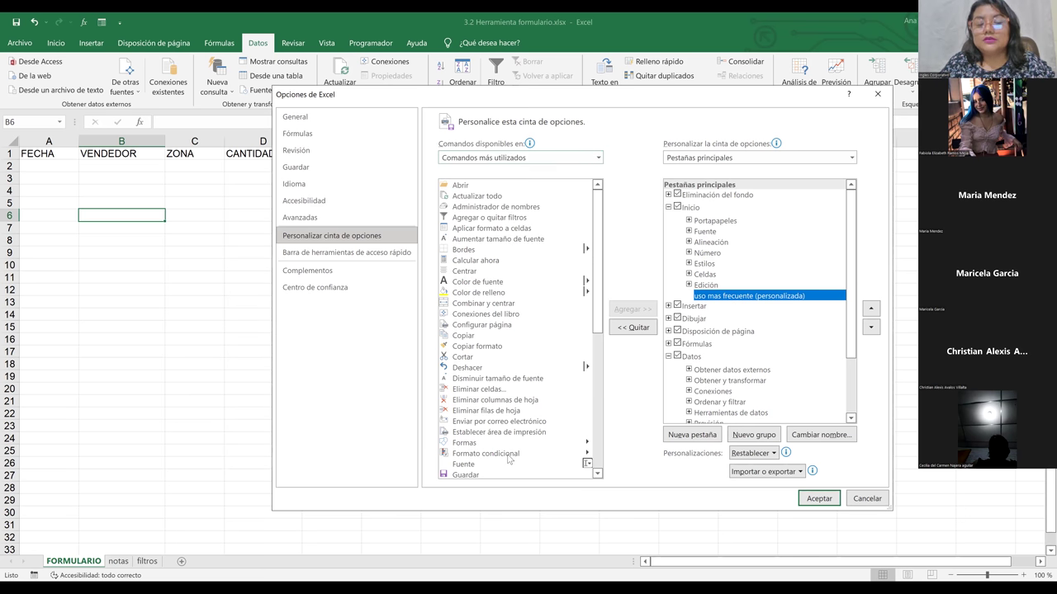
Step: Switch the available commands list to Todos los comandos and scroll through it
left_click_drag(596, 289, 593, 342)
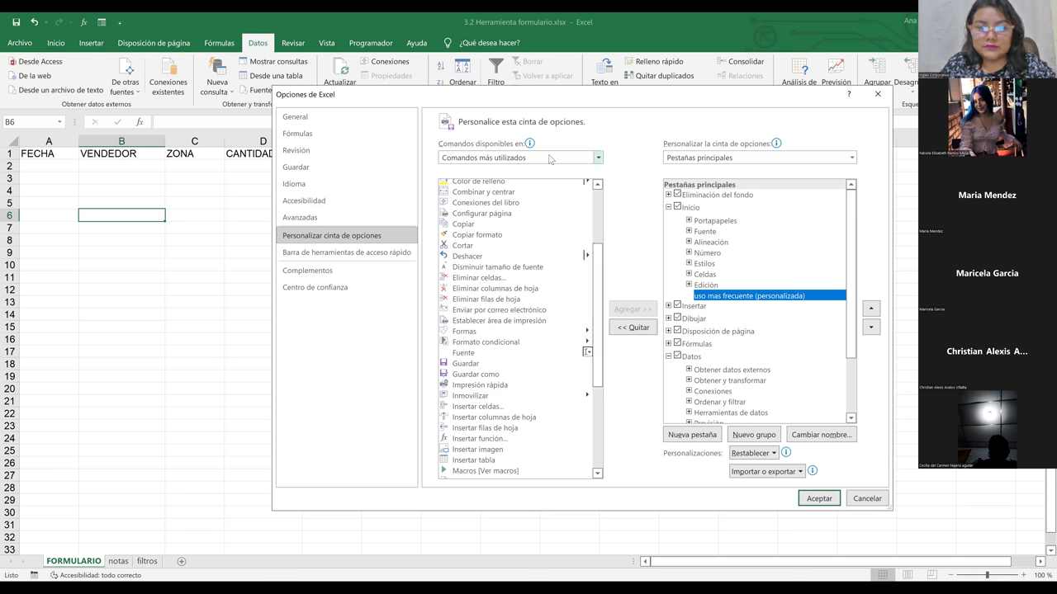
left_click(466, 161)
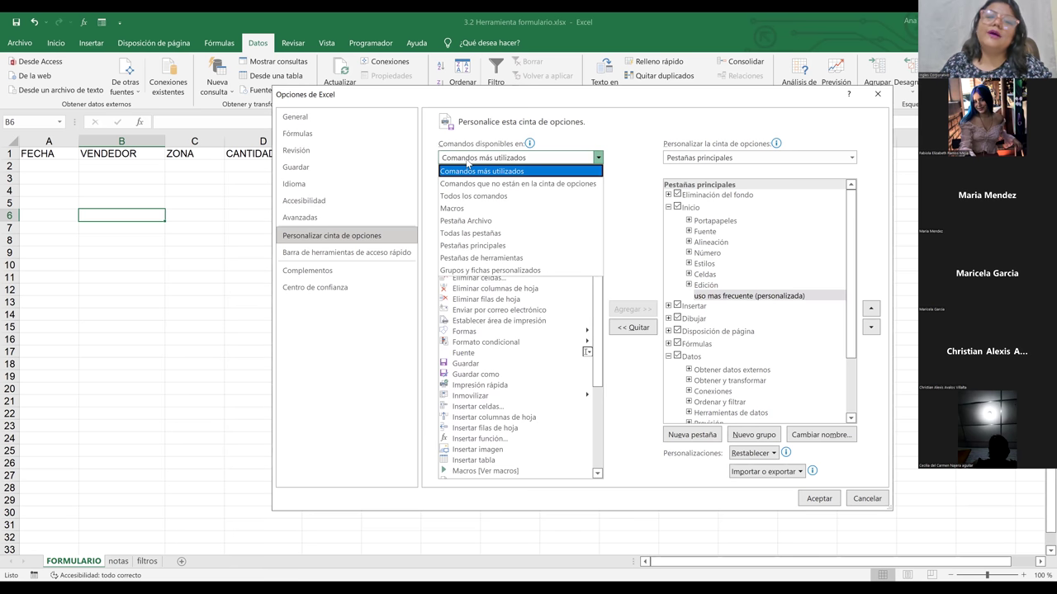
left_click(498, 196)
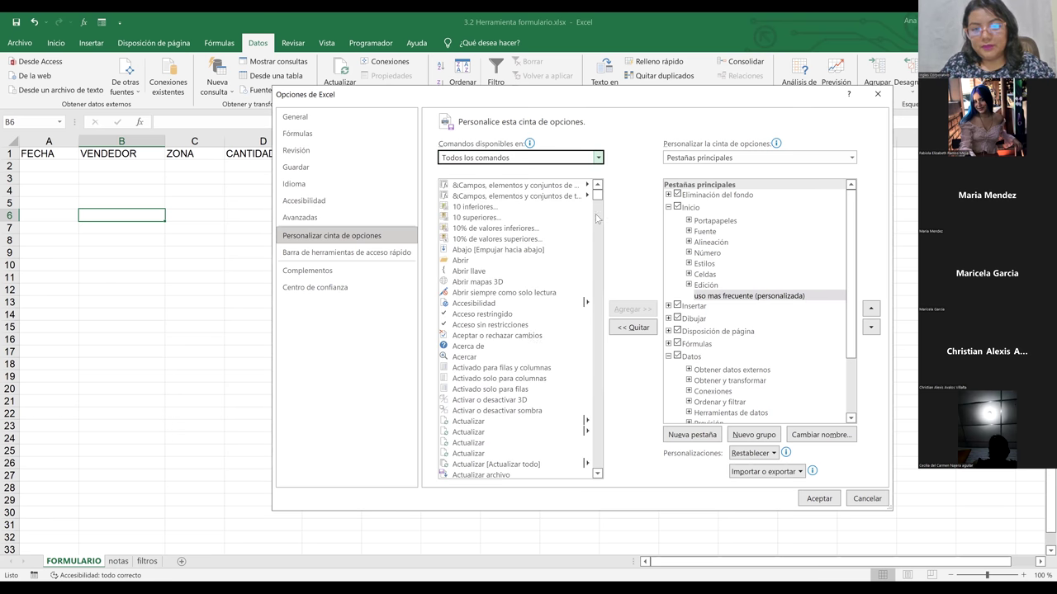
left_click(599, 219)
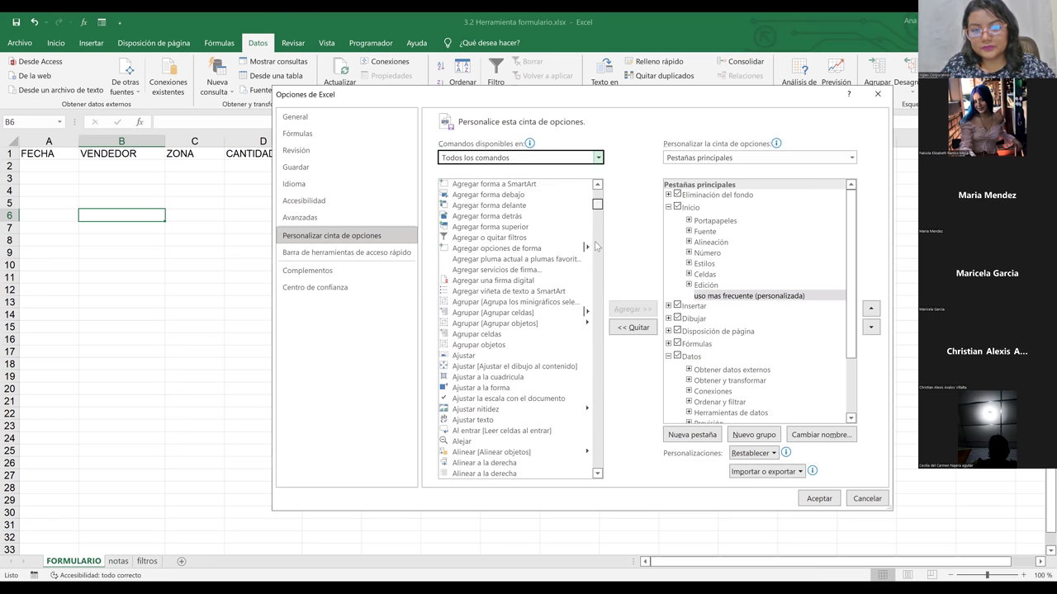
left_click(596, 259)
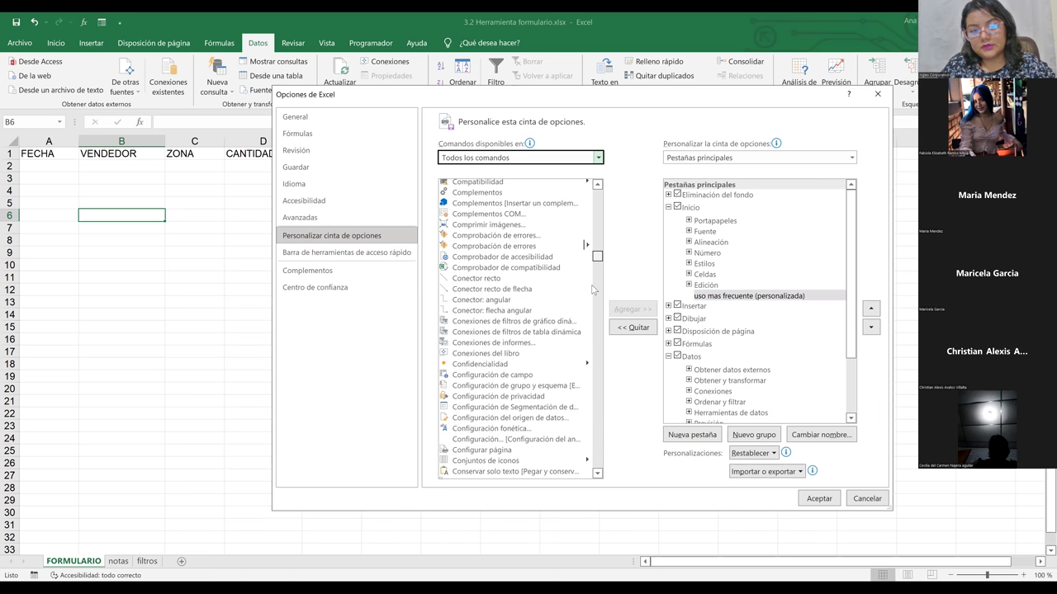
left_click(594, 289)
left_click(594, 291)
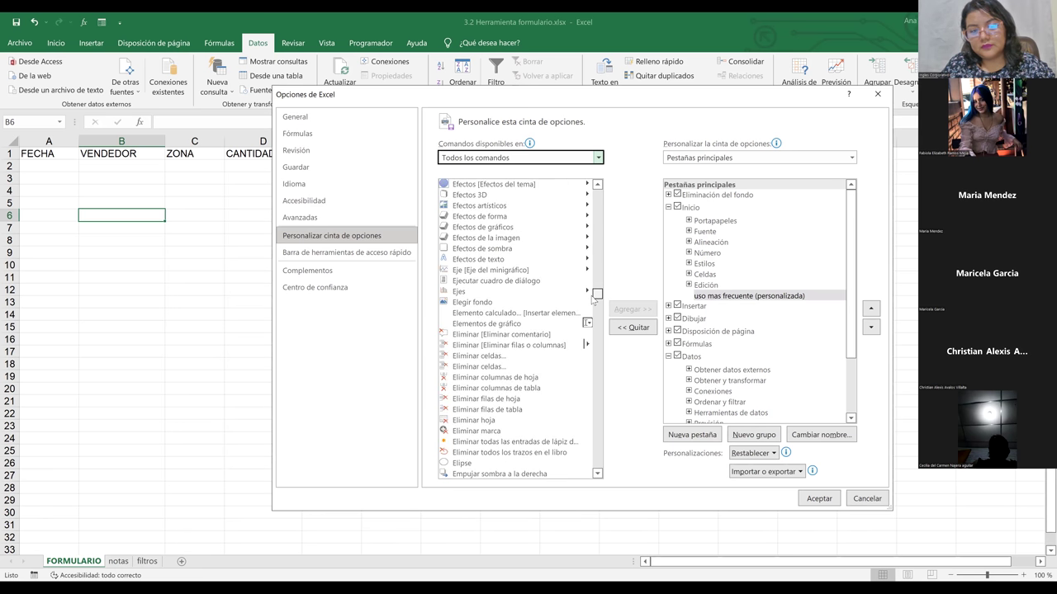
left_click(594, 281)
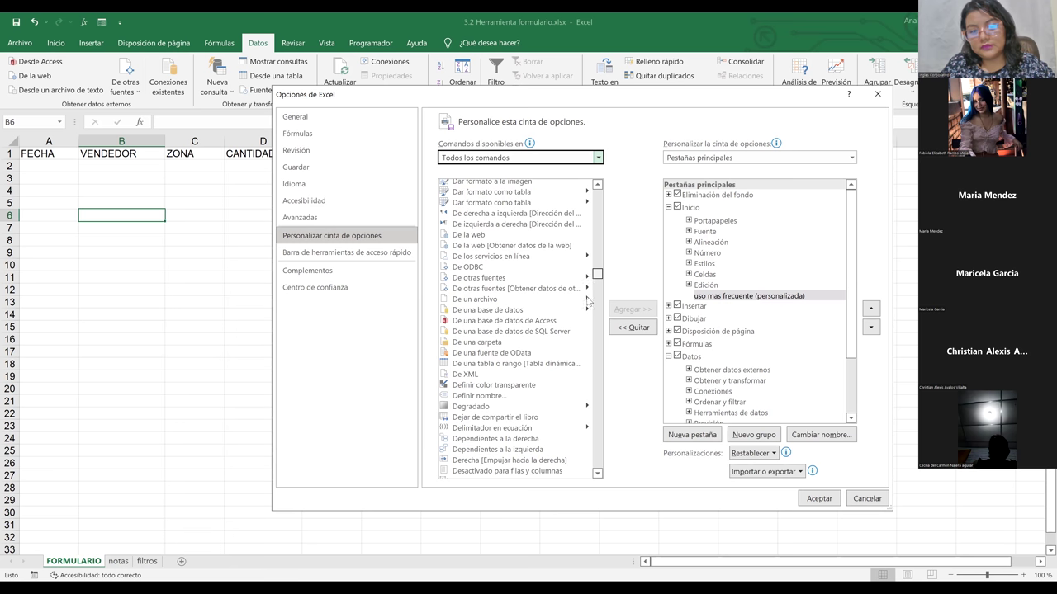
left_click(594, 306)
left_click(593, 315)
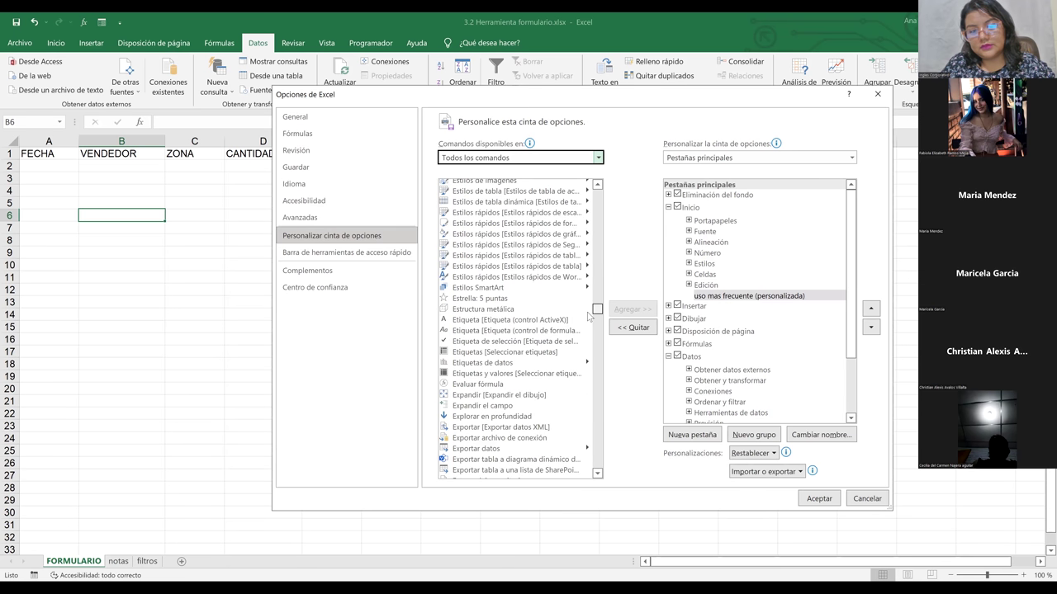
scroll(462, 404, "down", 9)
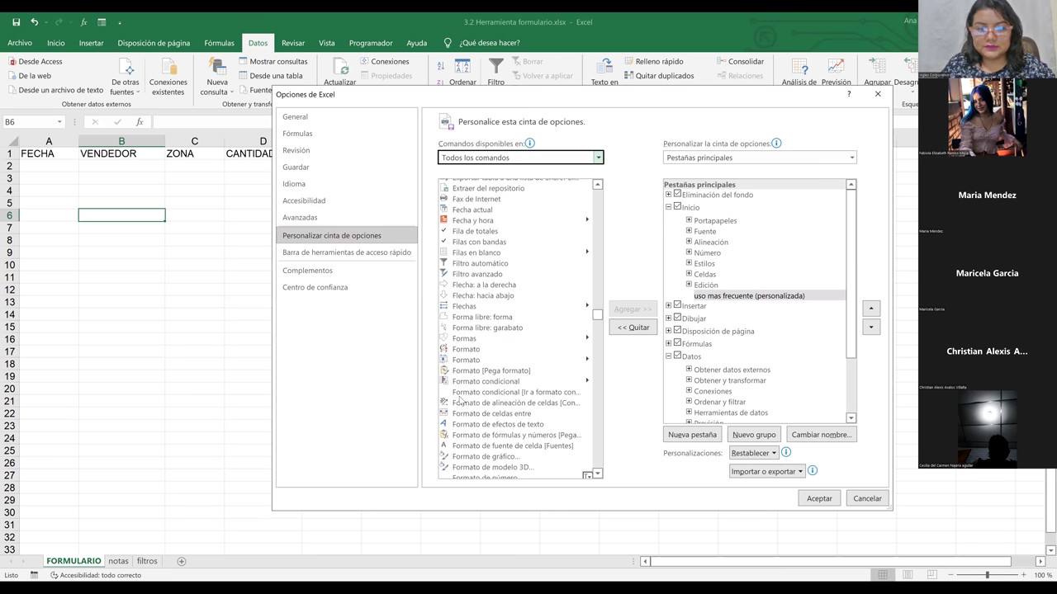
Step: Select Formulario and add it to the uso mas frecuente group
left_click(467, 446)
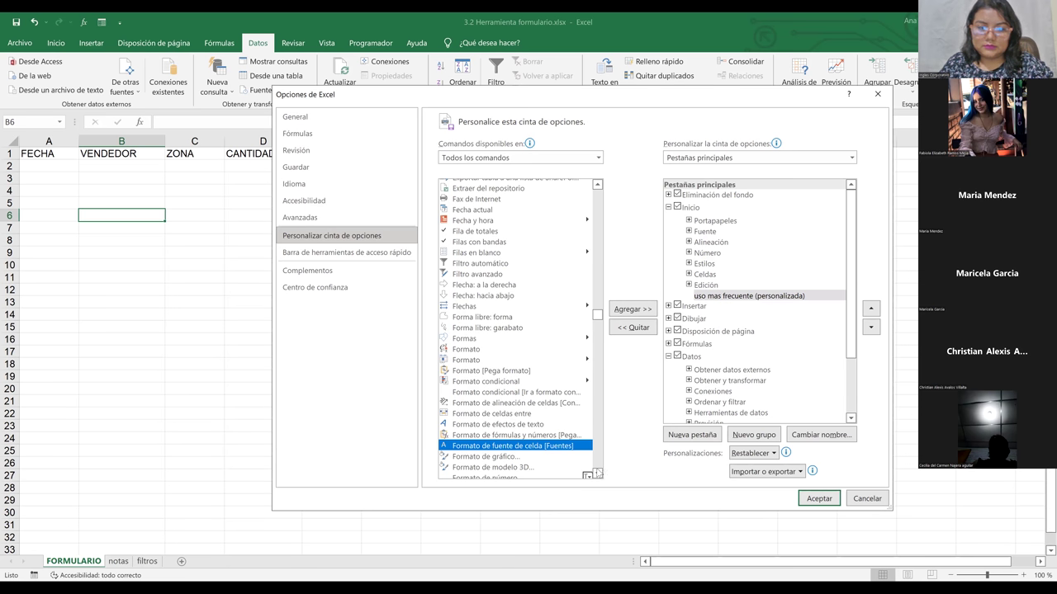
left_click(596, 473)
scroll(597, 474, "down", 3)
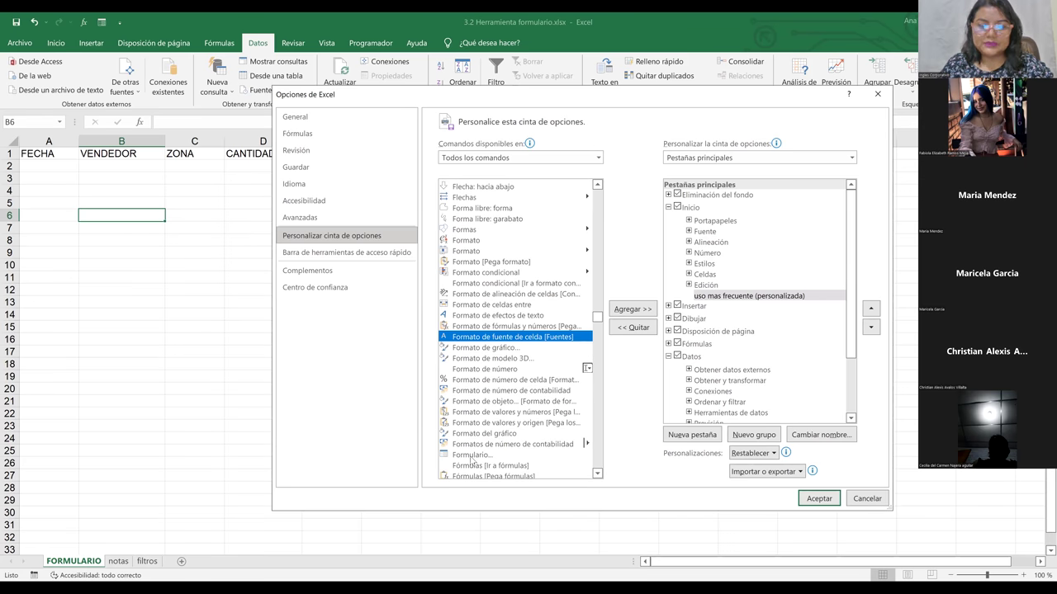
left_click(472, 456)
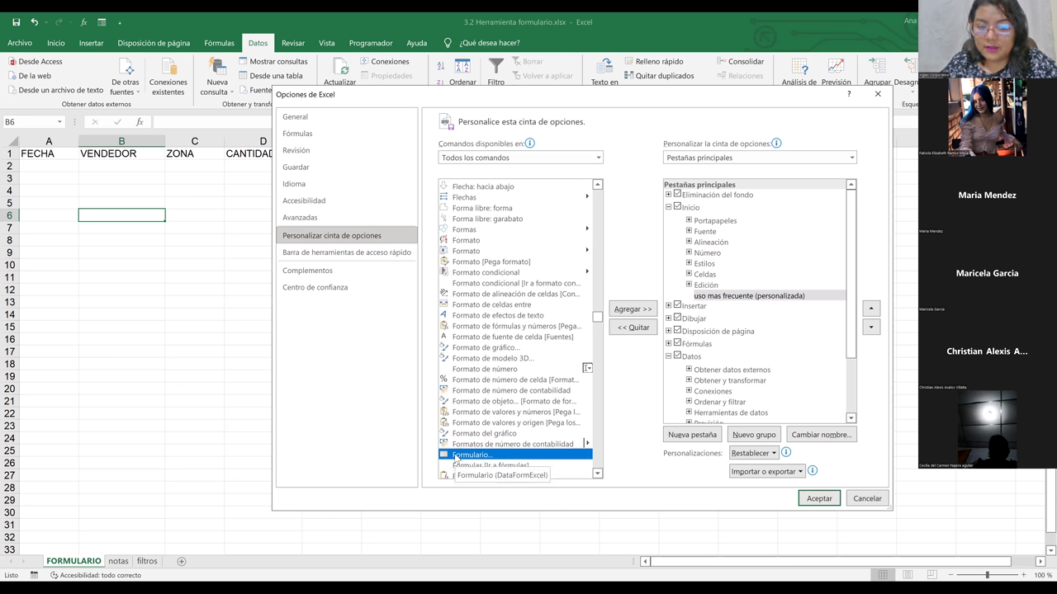
left_click(632, 310)
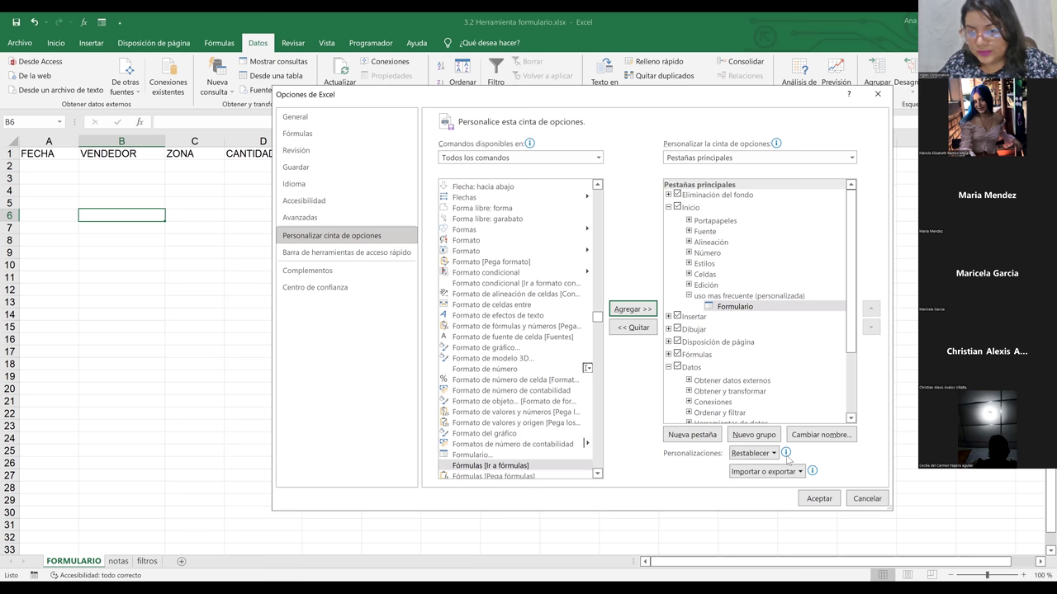
Step: Check the group's contents and accept the ribbon changes with Aceptar
mouse_move(787, 457)
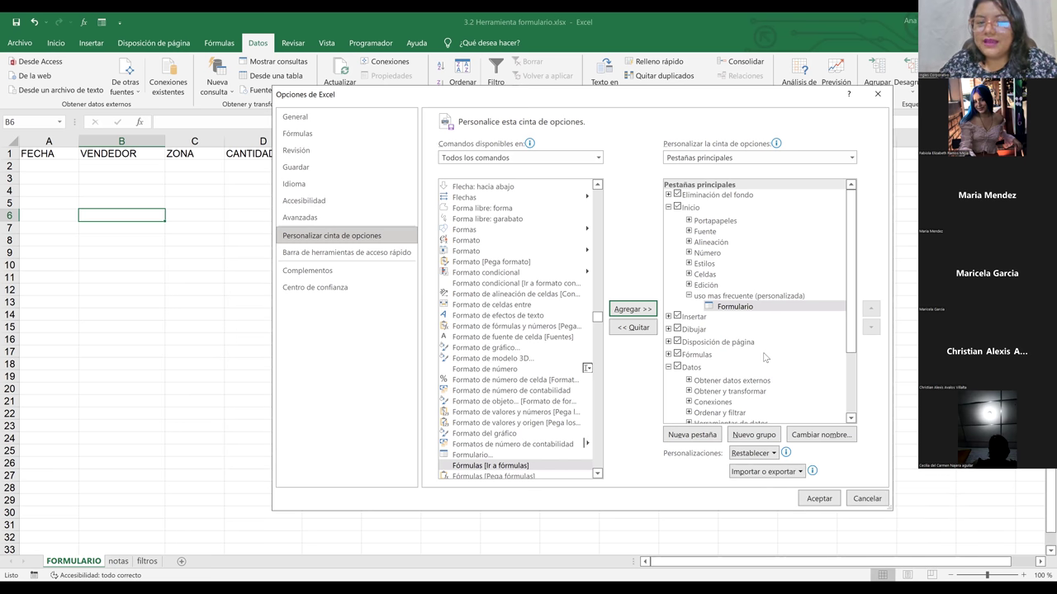
left_click_drag(597, 321, 602, 270)
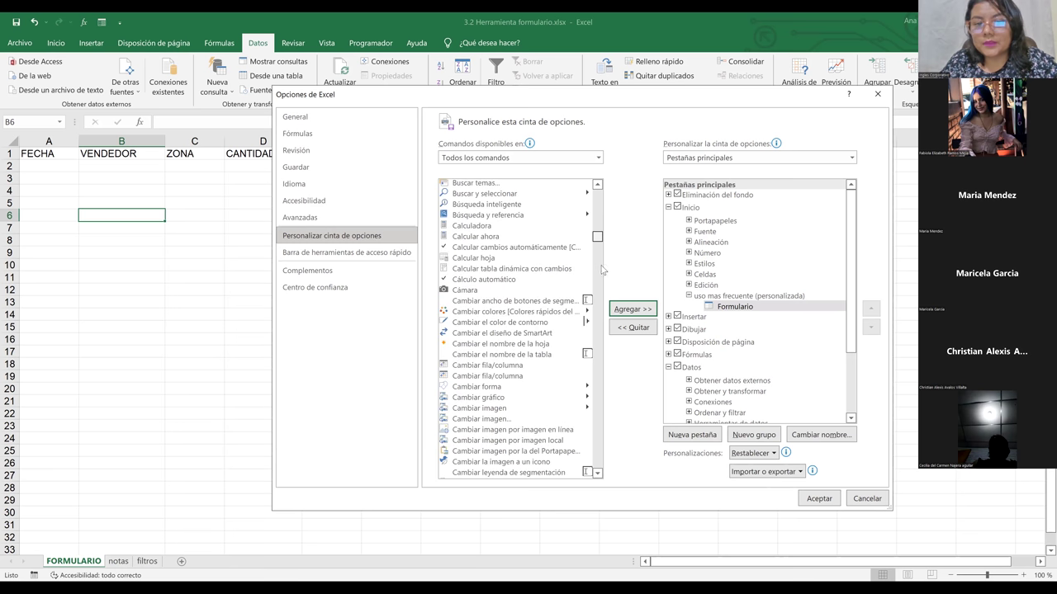
mouse_move(597, 306)
left_mouse_down()
mouse_move(592, 360)
mouse_move(596, 321)
left_mouse_up()
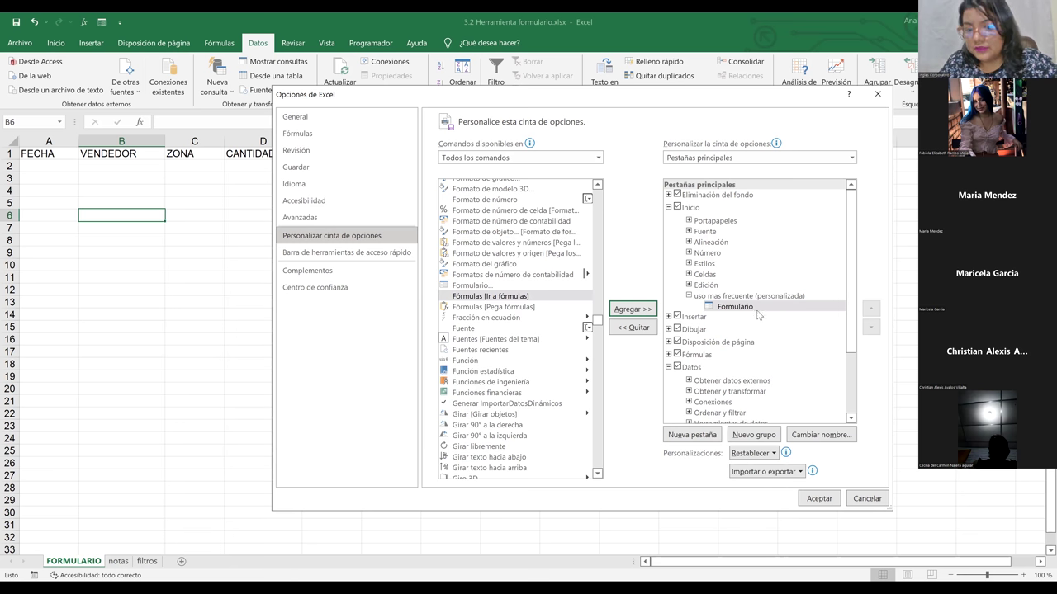
left_click(818, 498)
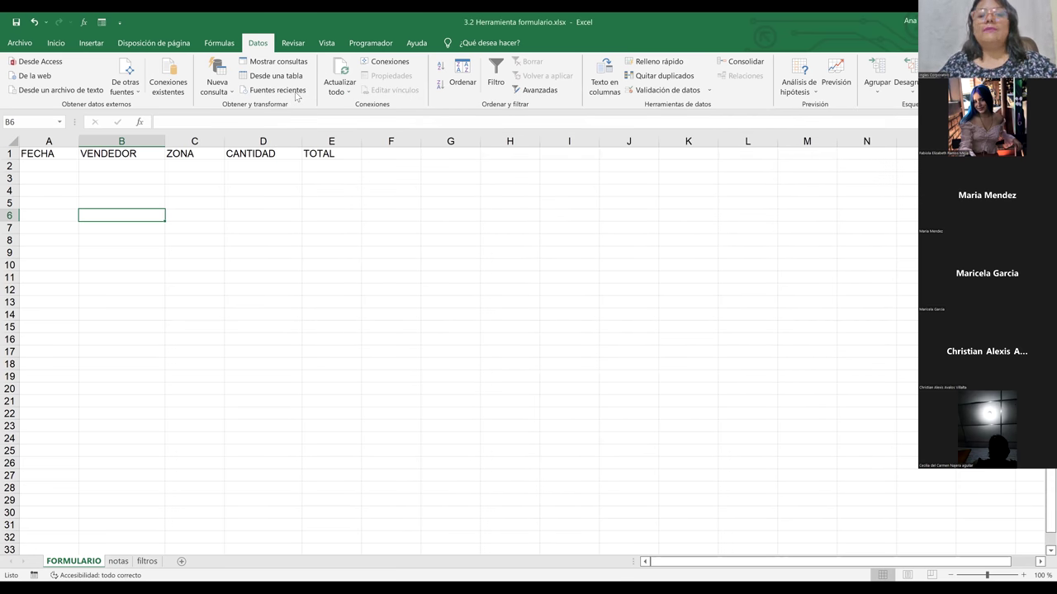
left_click(54, 45)
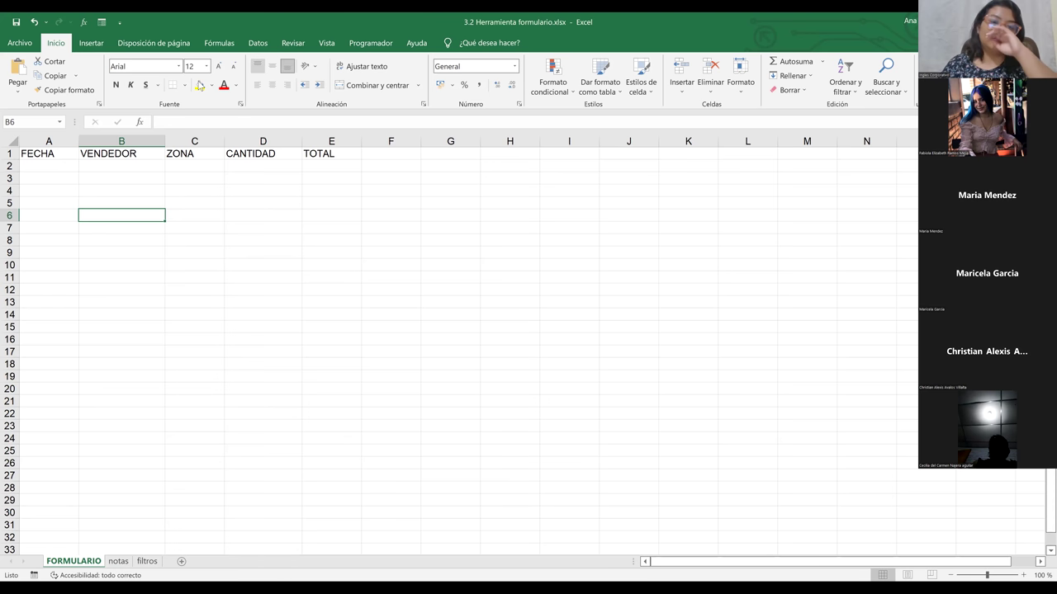
left_click(258, 43)
scroll(200, 85, "up", 1)
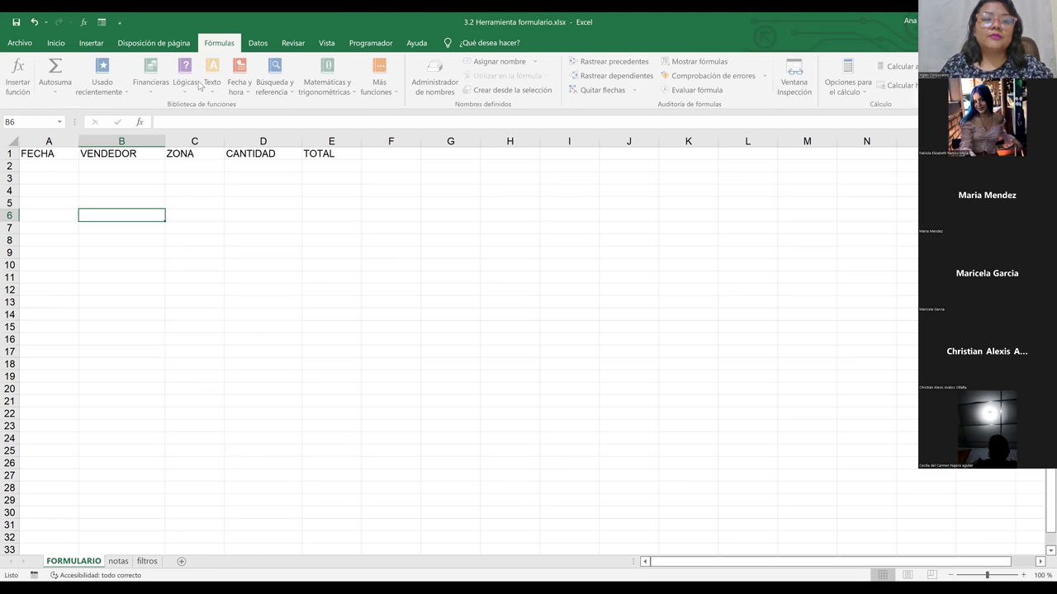
scroll(103, 52, "up", 1)
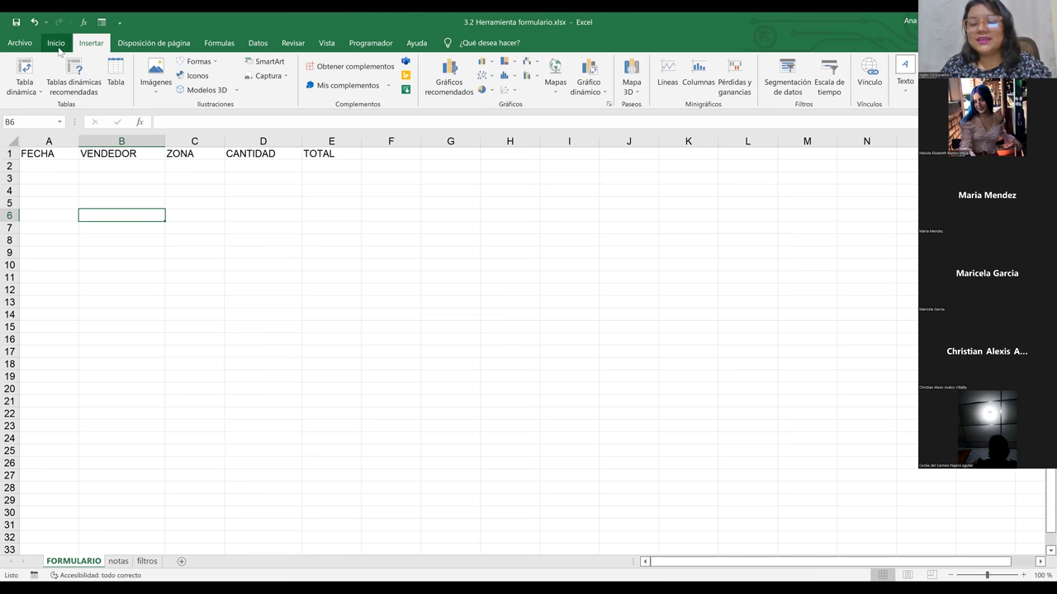
left_click(58, 46)
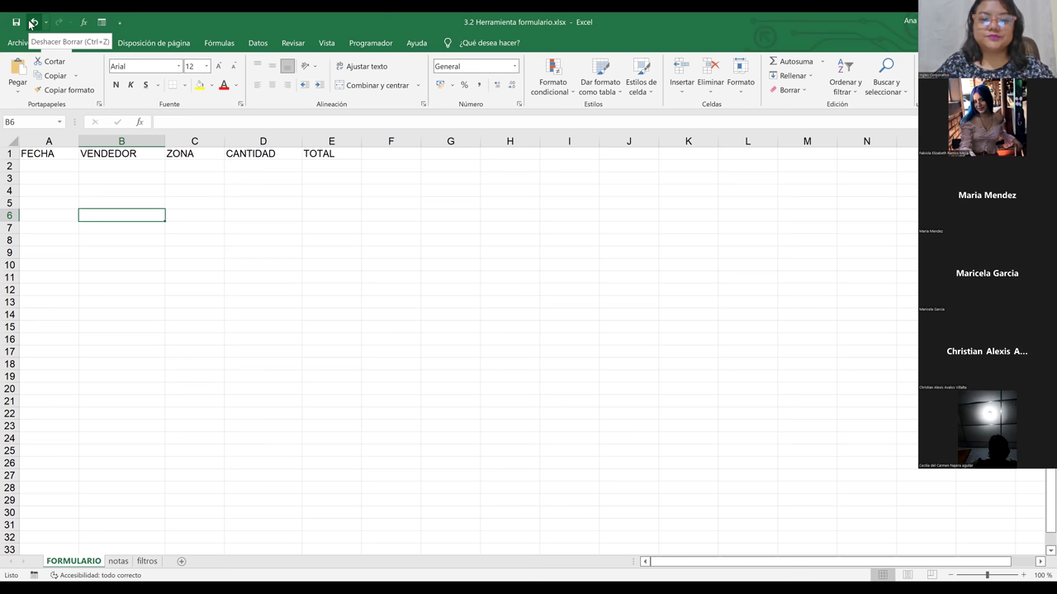
Step: Select the header row A1:E1, FECHA through TOTAL
left_click(244, 240)
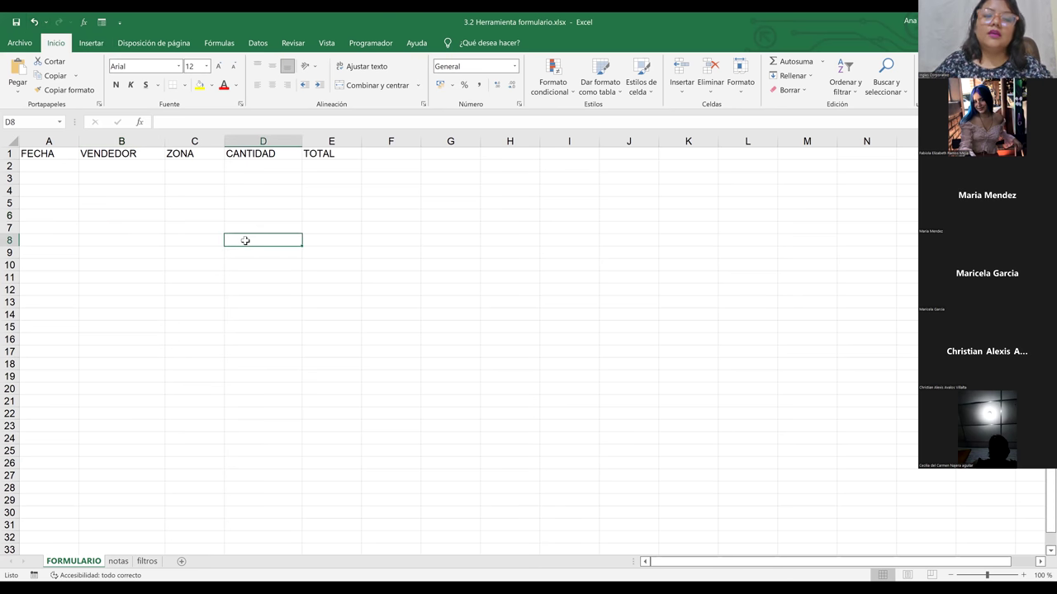
left_click(317, 165)
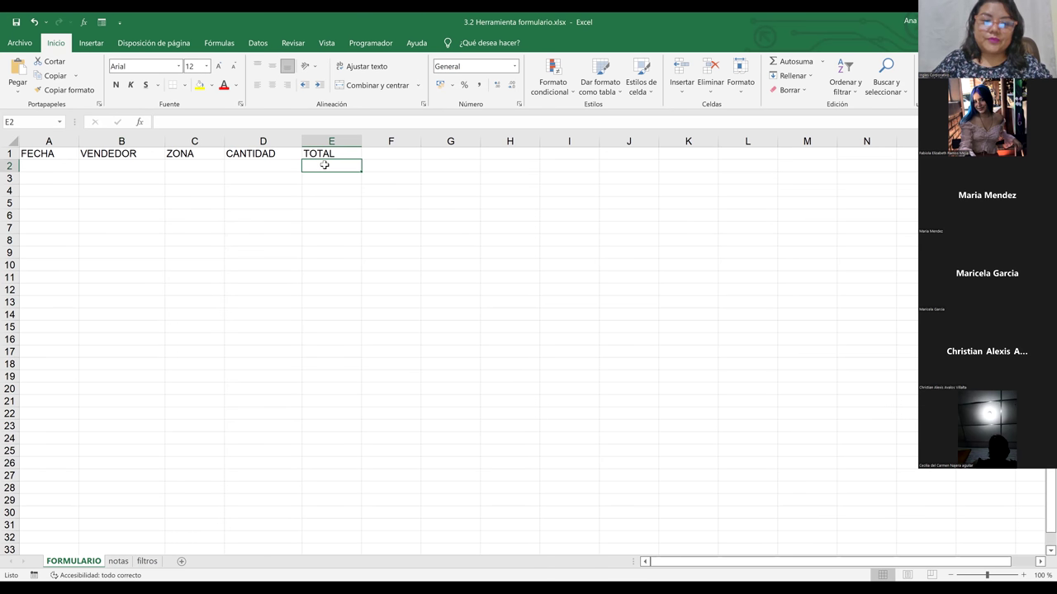
left_click(35, 154)
left_click(42, 164)
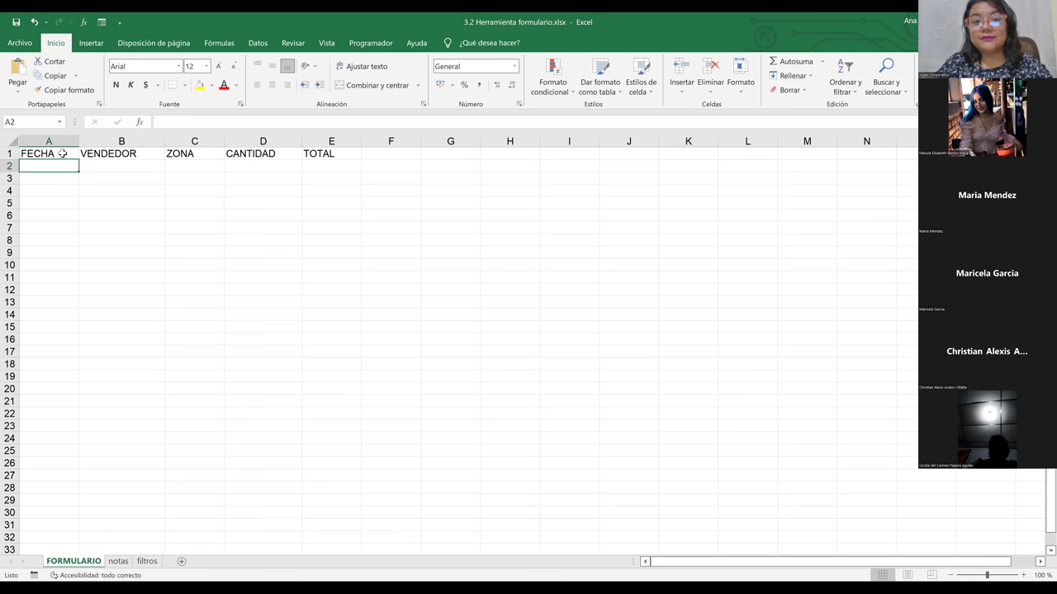
left_click(62, 154)
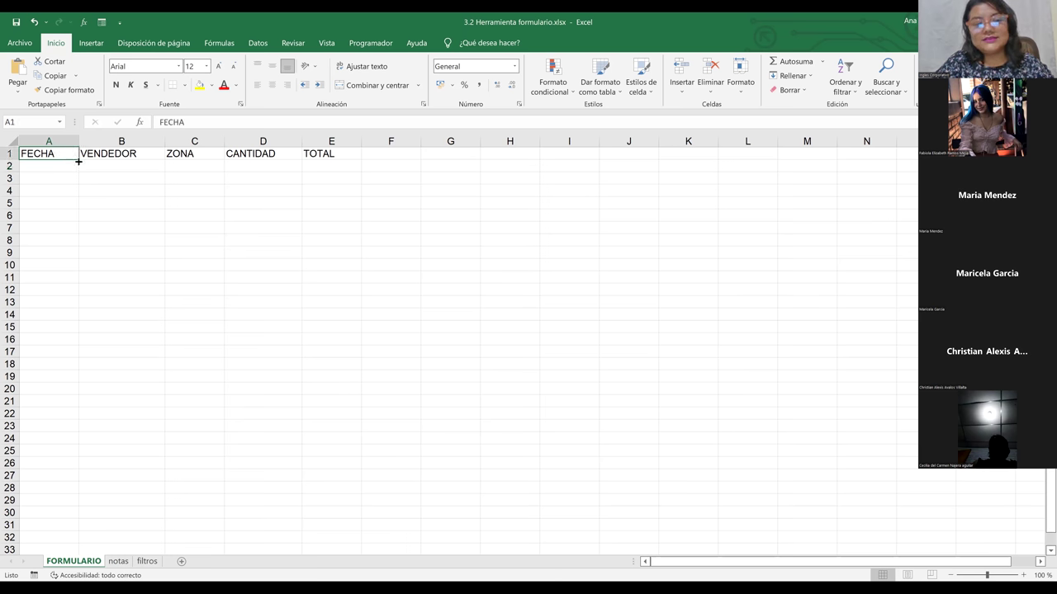
left_click(95, 164)
left_click_drag(66, 154, 324, 166)
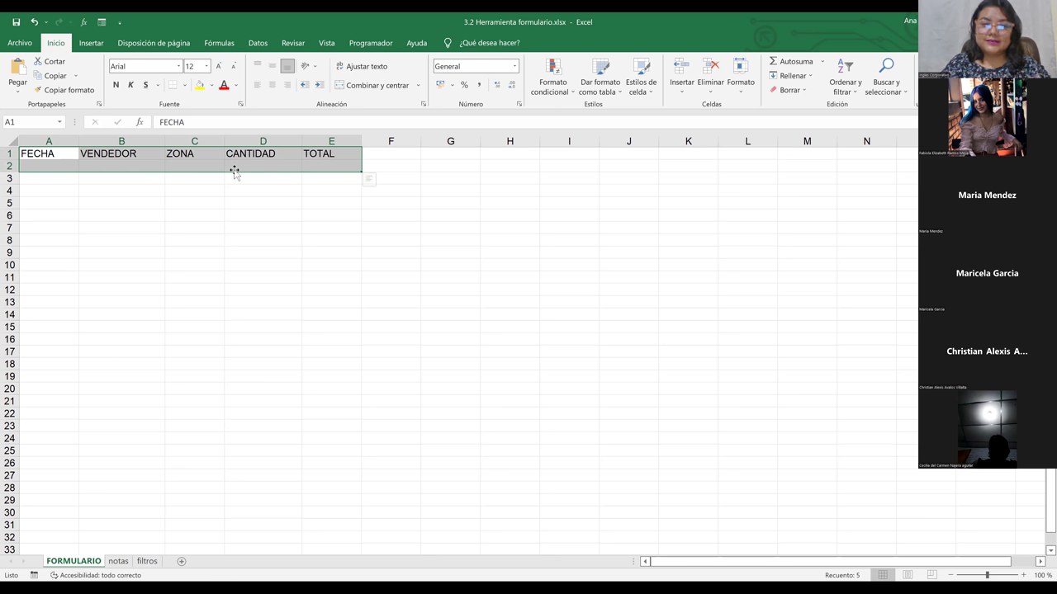
Step: Open the Formulario data form, accept row 1 as labels, then close the form
left_click(102, 24)
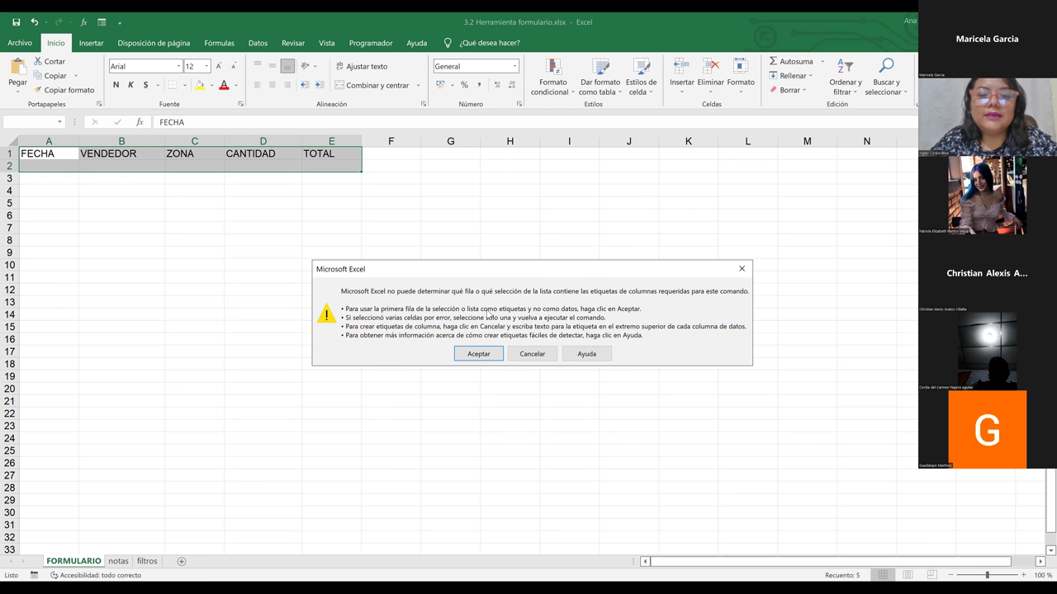
left_click(482, 363)
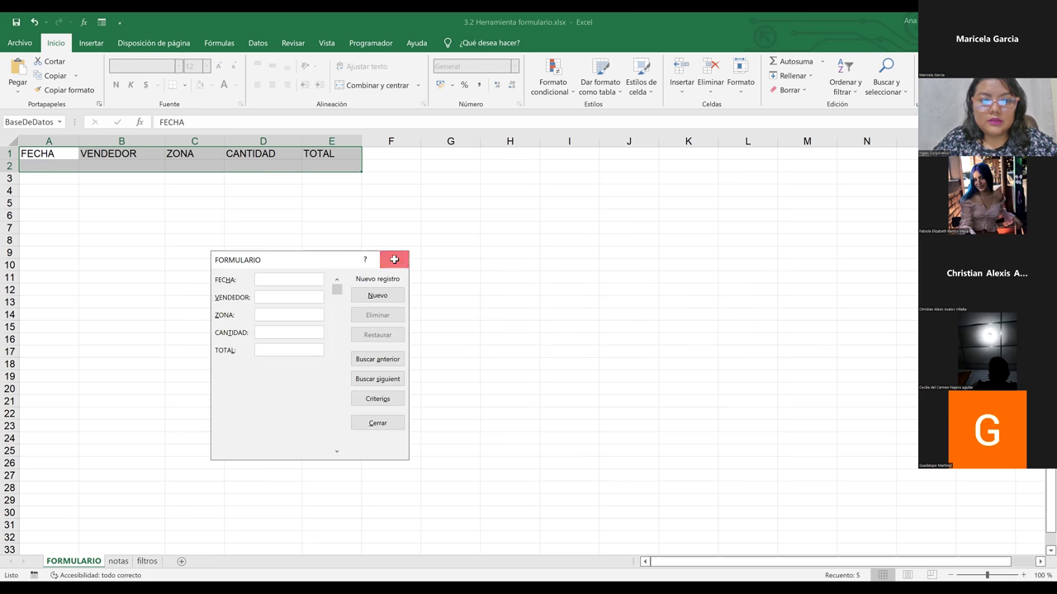
left_click(393, 259)
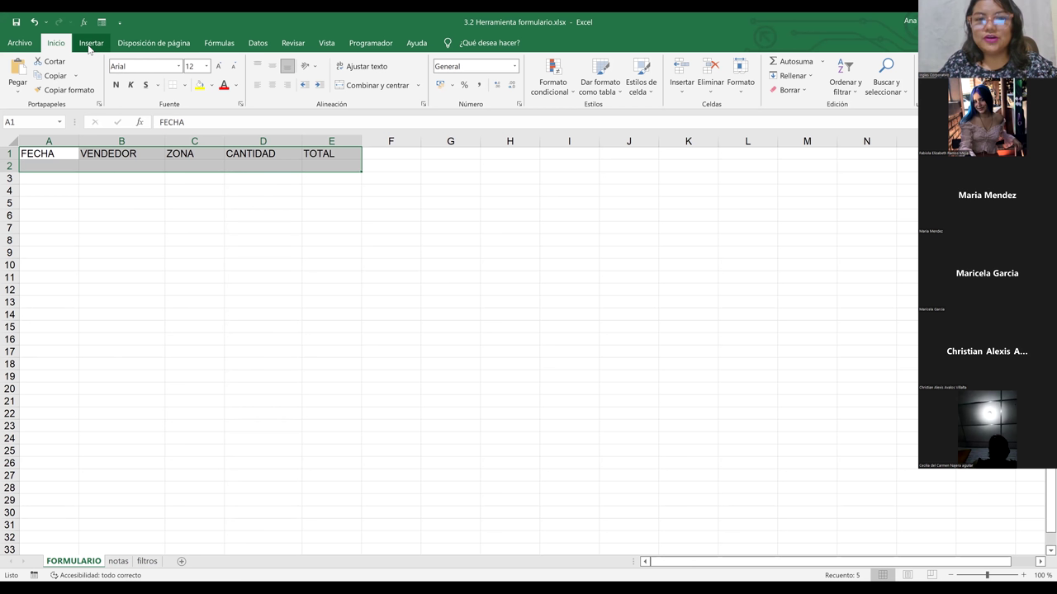
Step: Go to Archivo > Opciones > Personalizar cinta de opciones and uncheck Programador
left_click(25, 46)
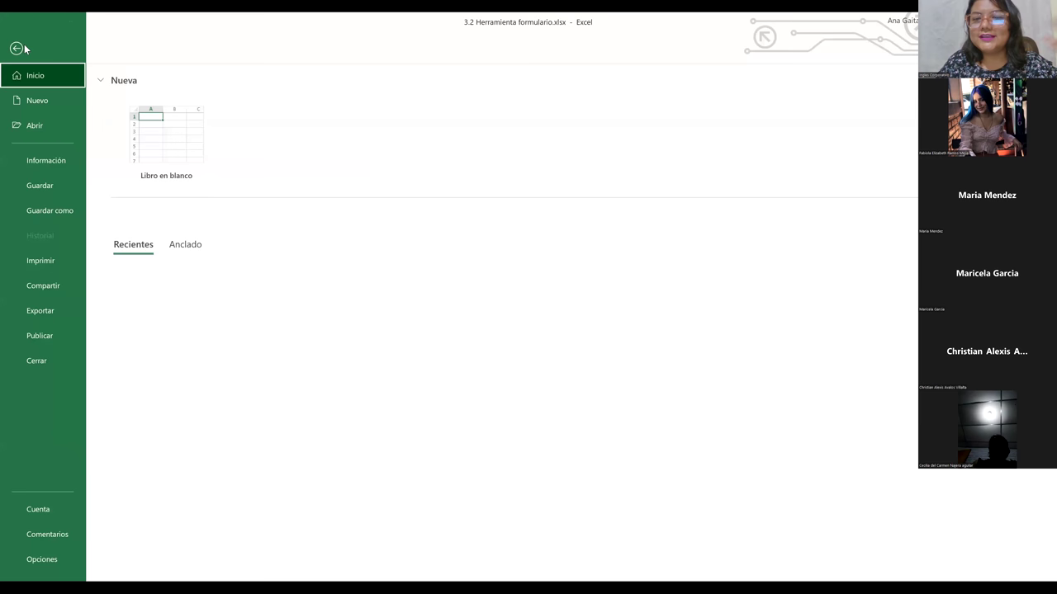
left_click(42, 560)
left_click(330, 236)
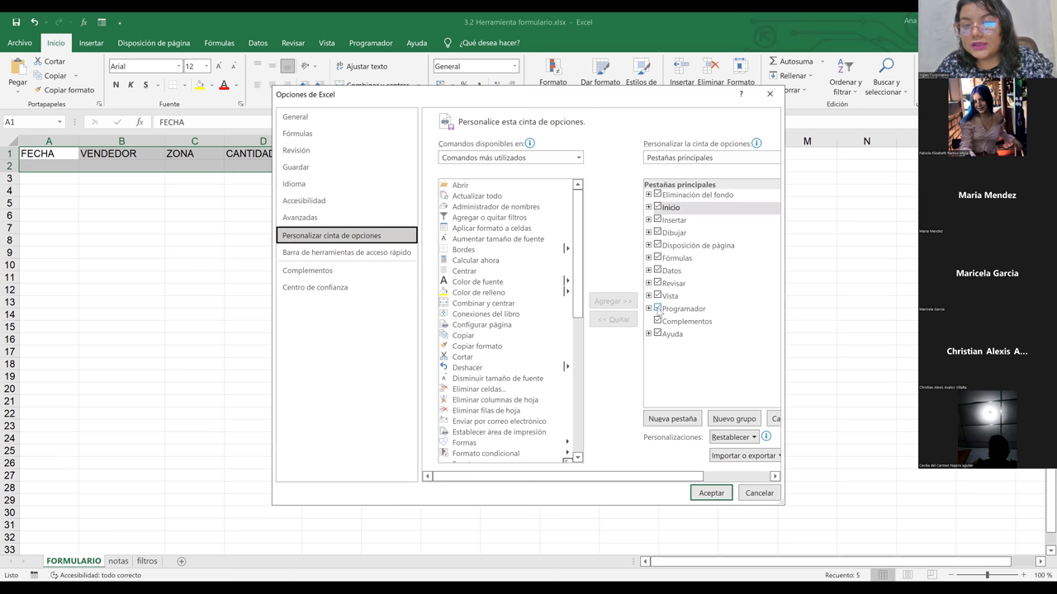
left_click(658, 310)
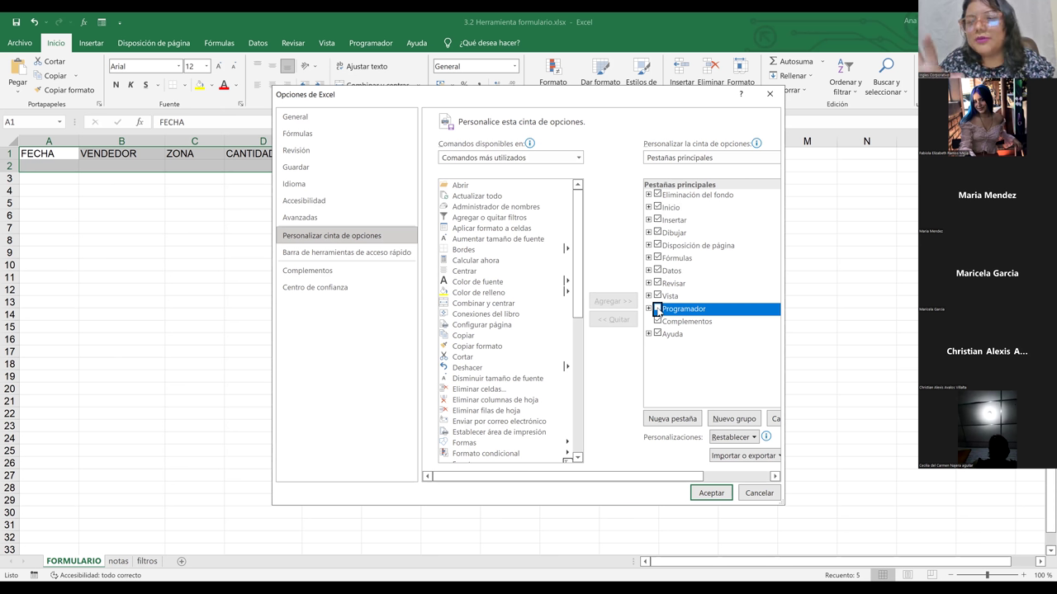
Step: Leave Programador cleared among the main tabs and accept the Options with Aceptar
left_click(718, 301)
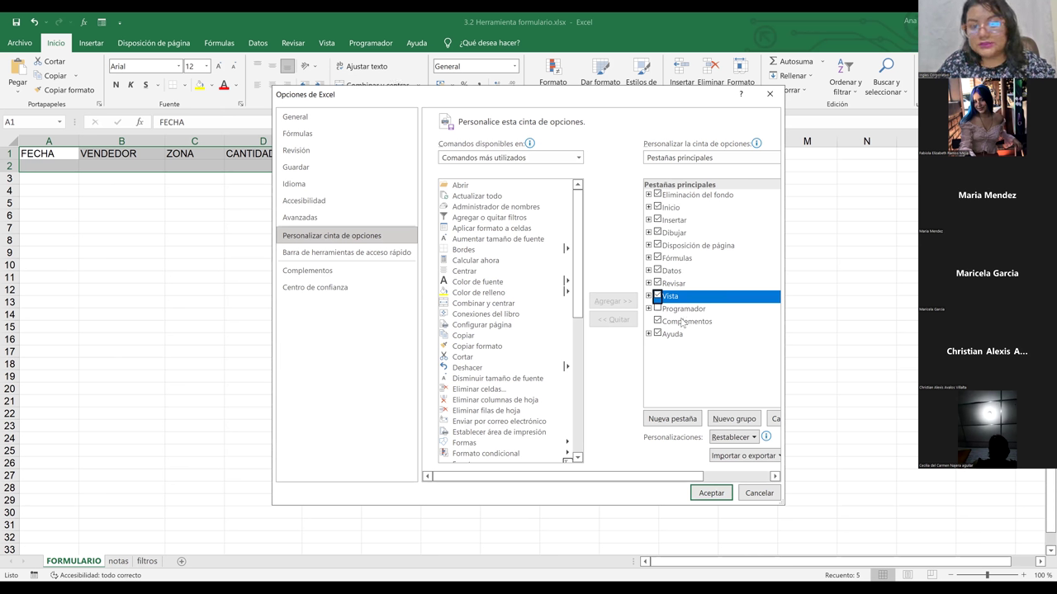
left_click(716, 494)
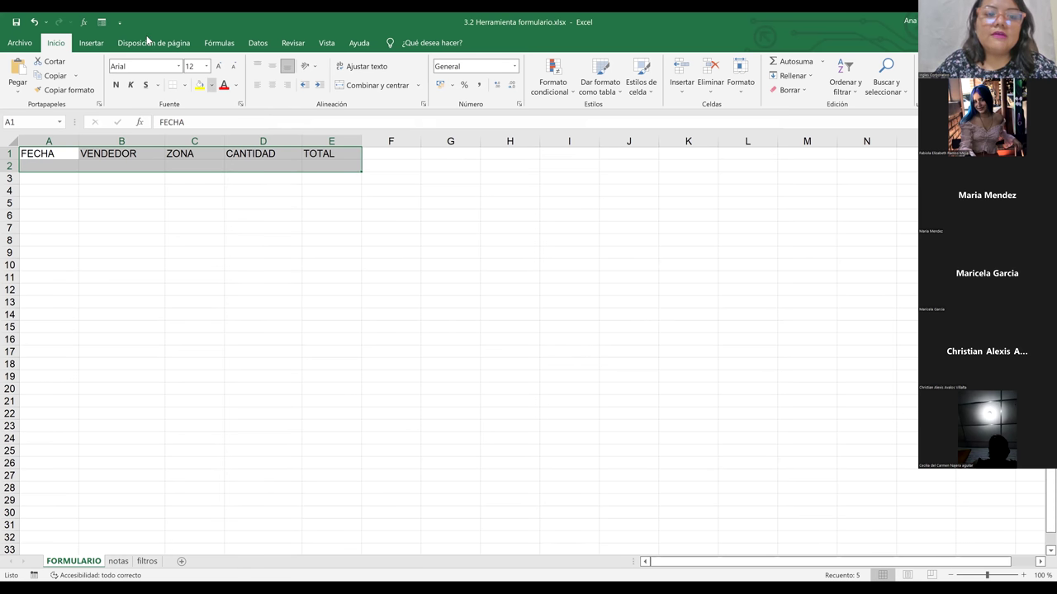
Step: Scroll the sheet and browse the Disposición de página and Insertar ribbon tabs
scroll(147, 40, "down", 3)
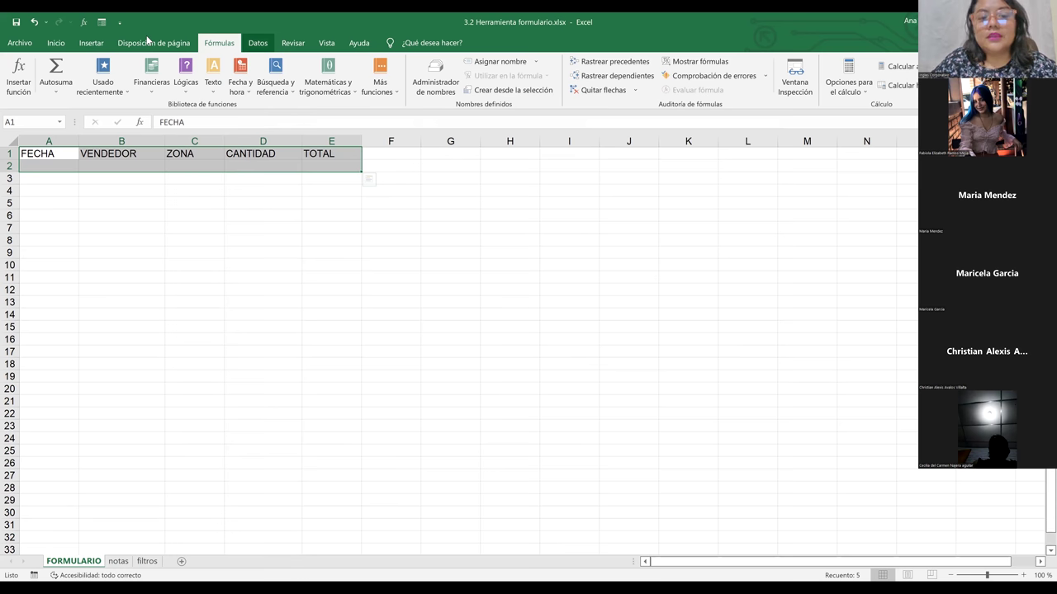
scroll(147, 40, "down", 2)
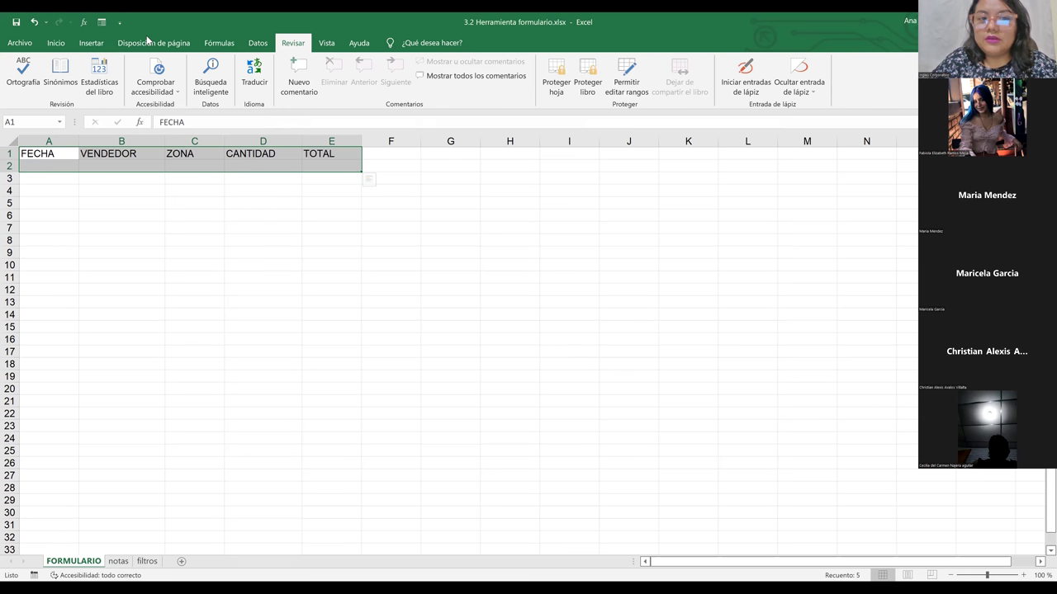
scroll(147, 41, "down", 1)
left_click(138, 43)
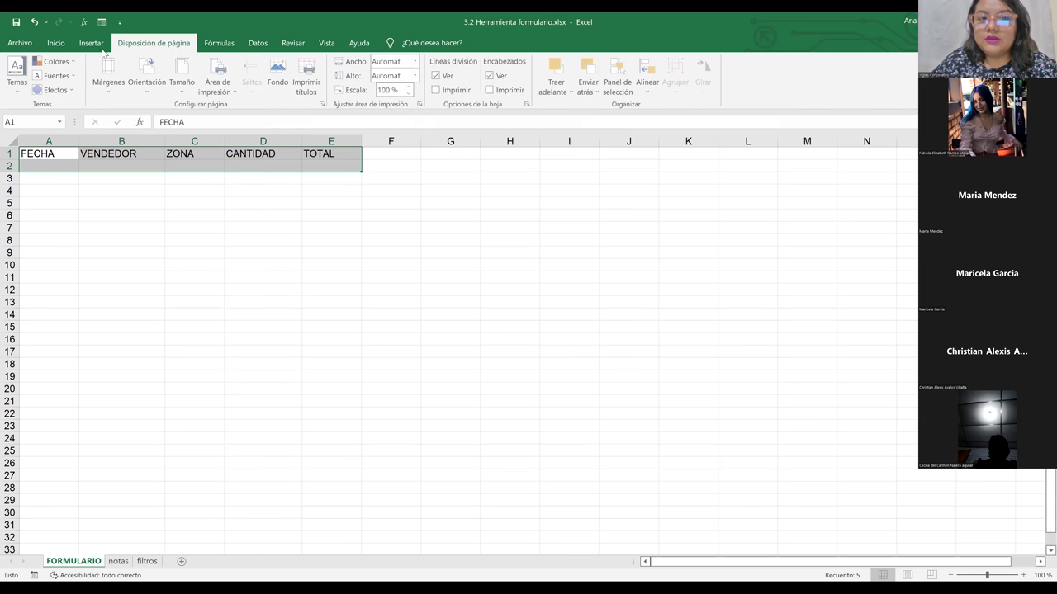
left_click(91, 44)
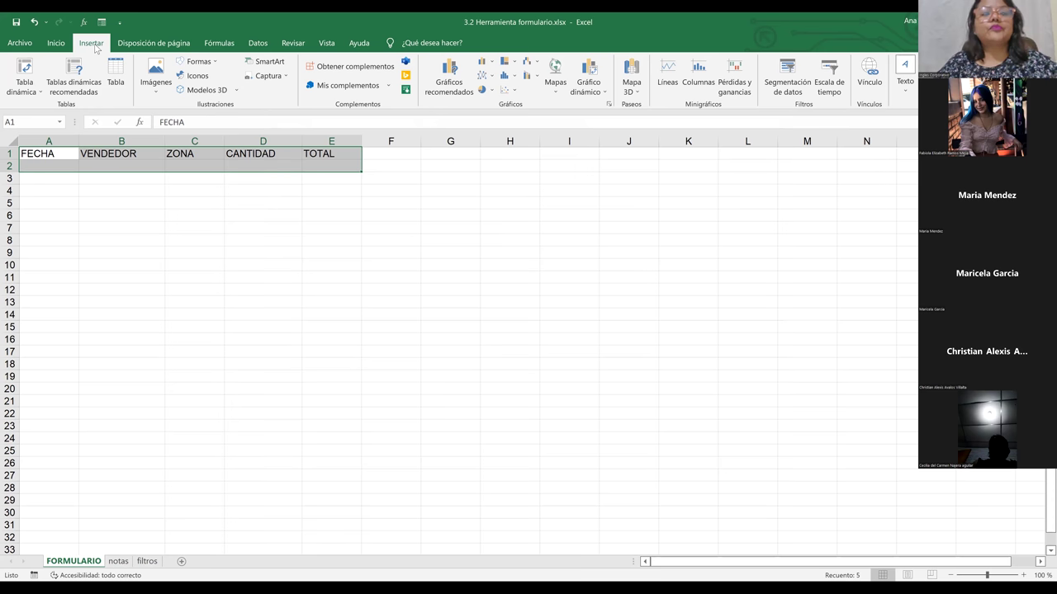
Step: Reopen Personalizar cinta de opciones, collapse Insertar, and check Programador
left_click(19, 47)
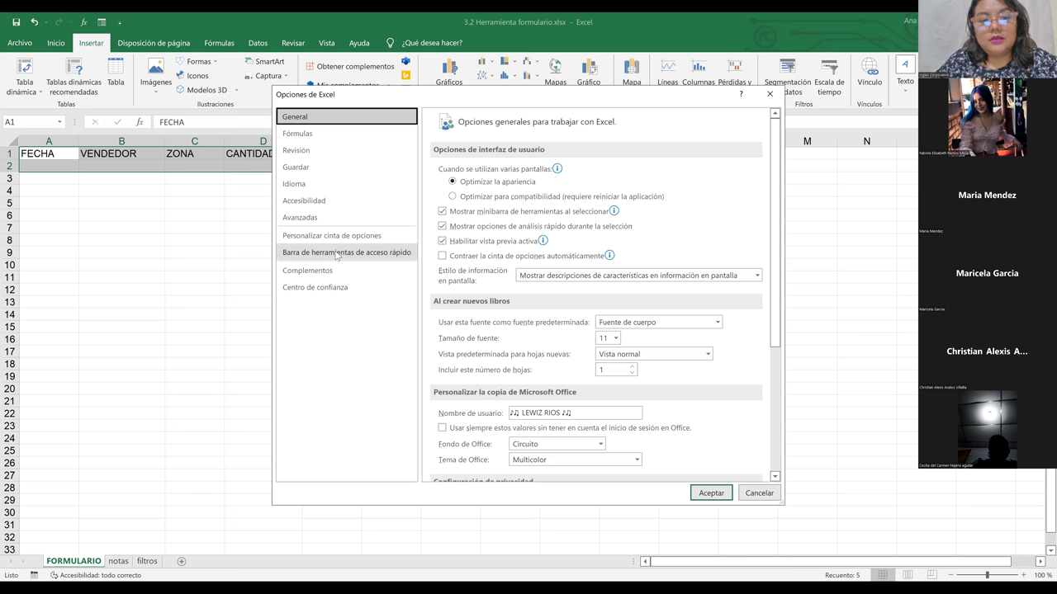
left_click(334, 237)
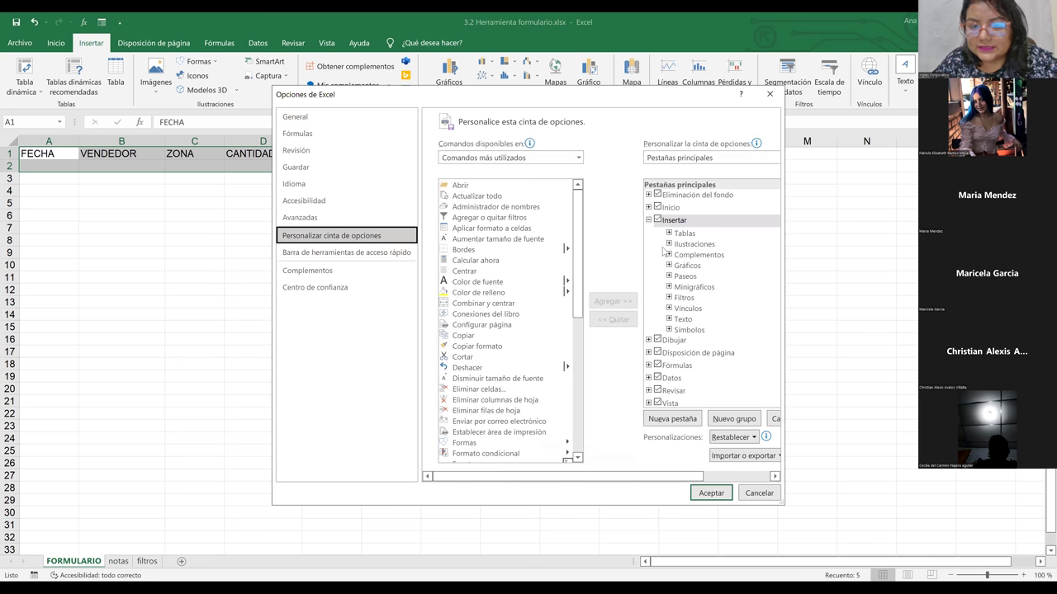
left_click(648, 220)
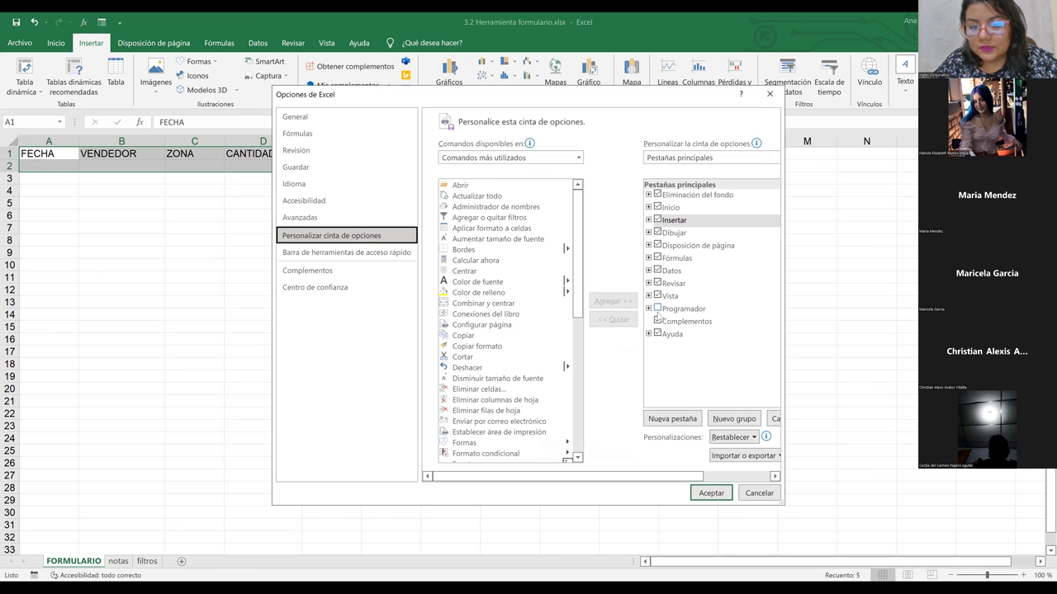
left_click(657, 309)
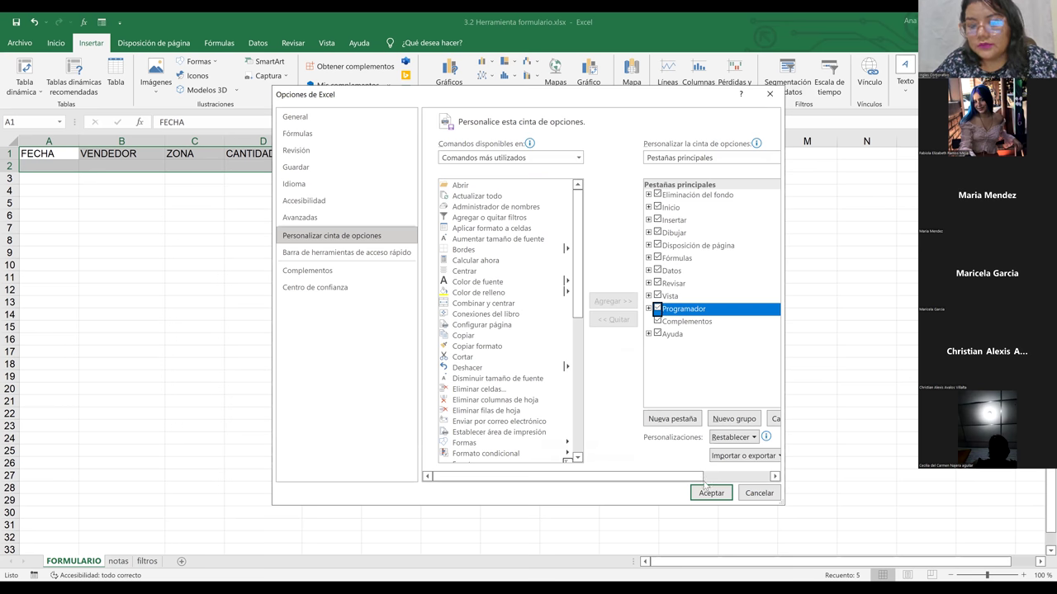
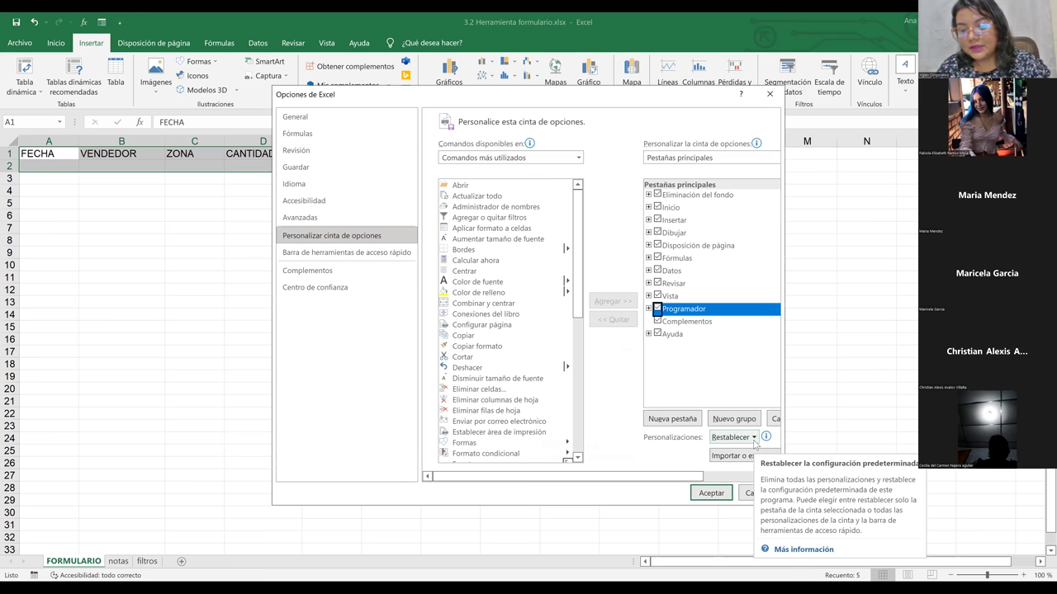
Step: Decline the reset-all of ribbon customisations and accept Excel Options so the Programador tab appears
left_click(753, 442)
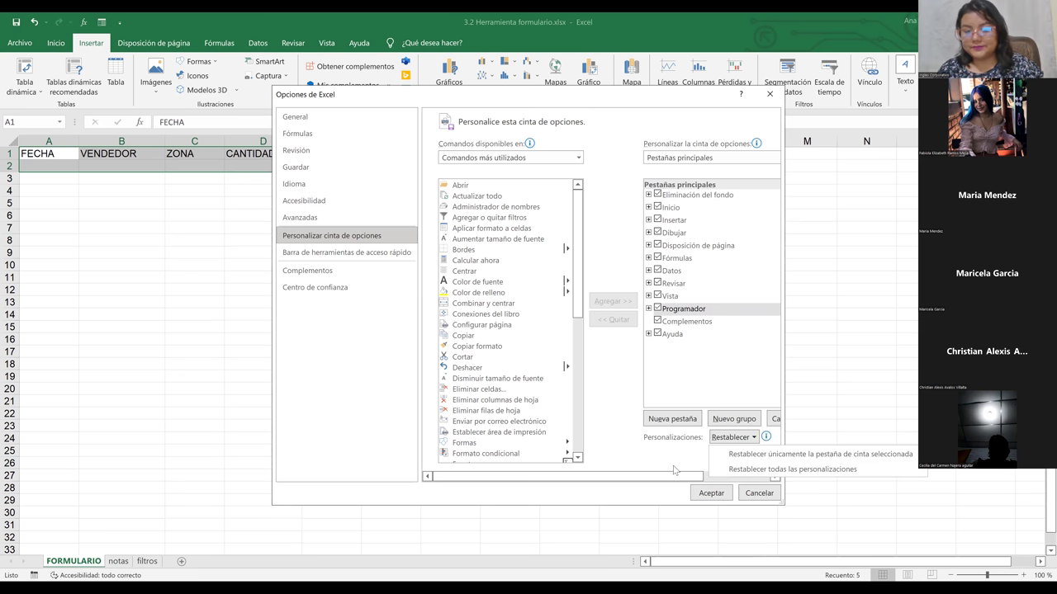
left_click(754, 439)
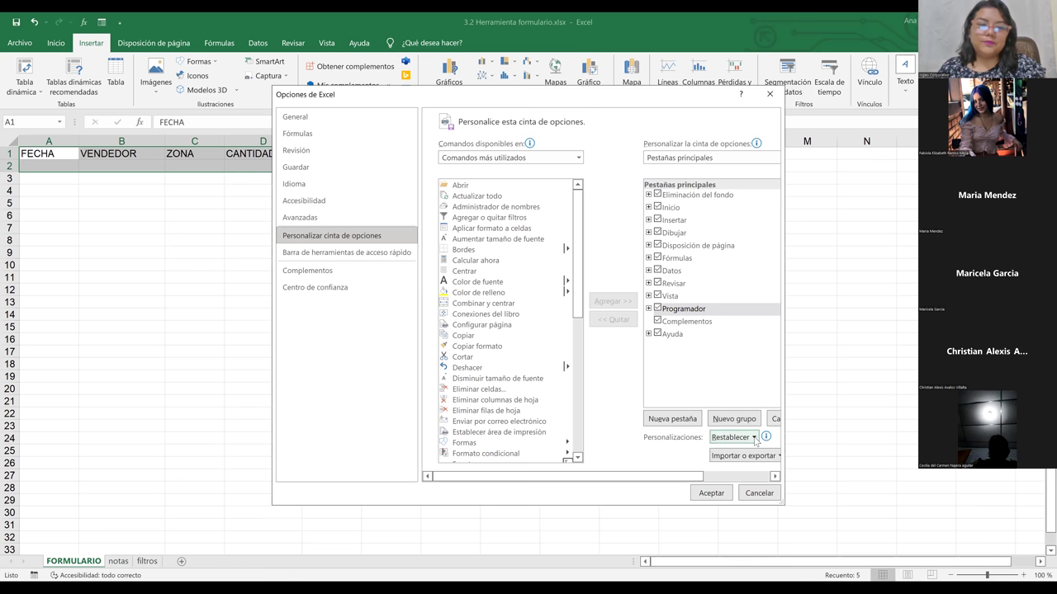
left_click(754, 439)
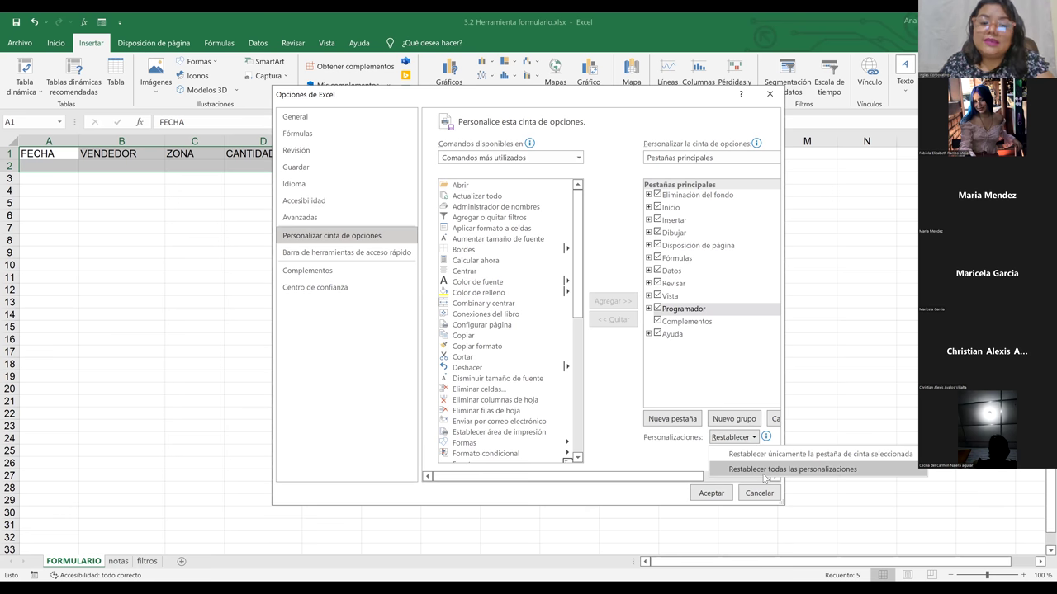
left_click(765, 477)
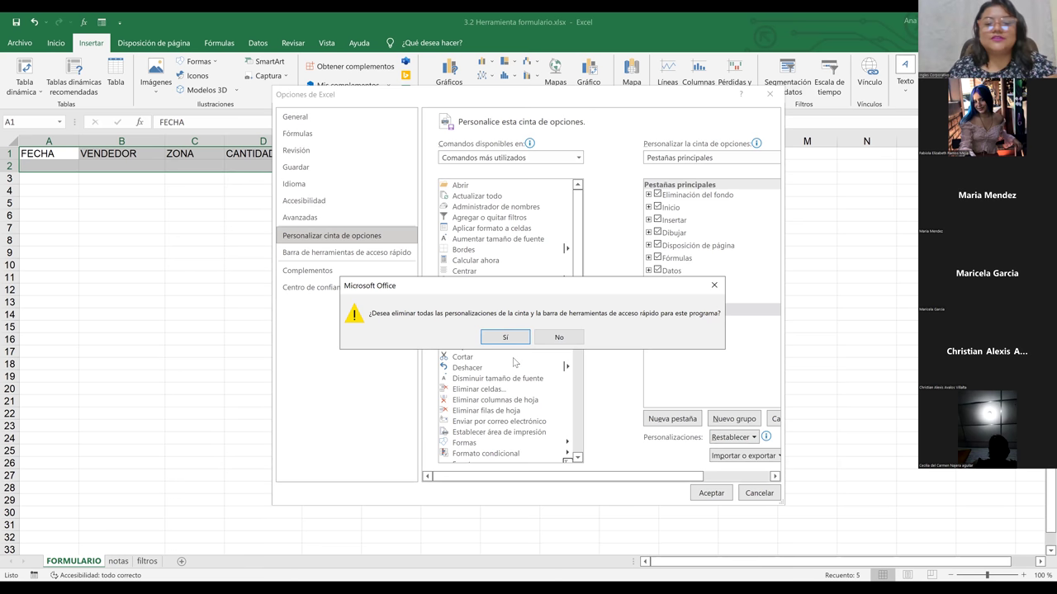
left_click(558, 338)
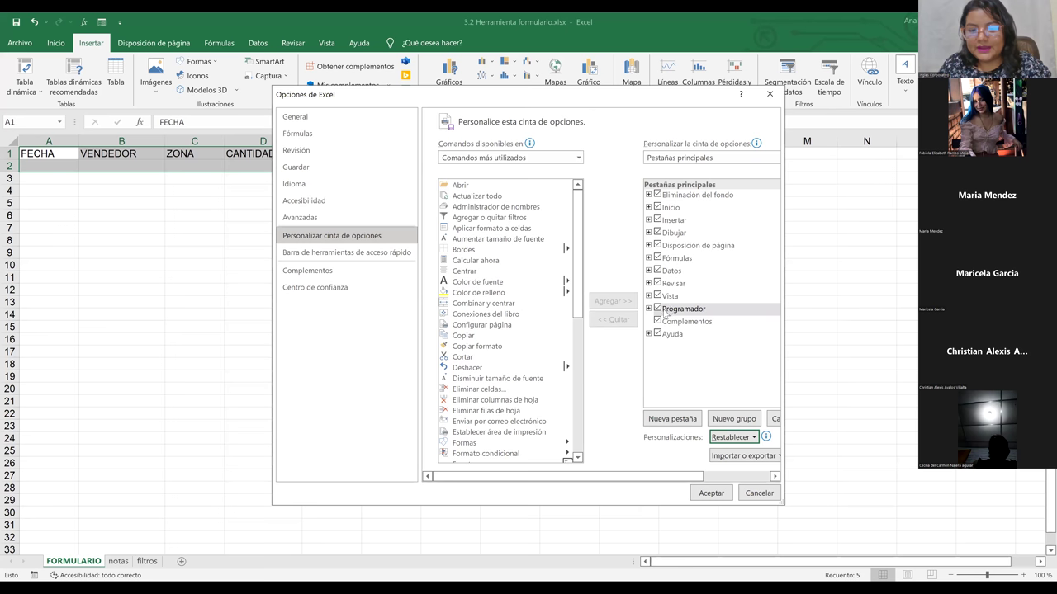
left_click(715, 495)
Step: Select the header cells A1:E1, from FECHA through TOTAL
left_click(563, 313)
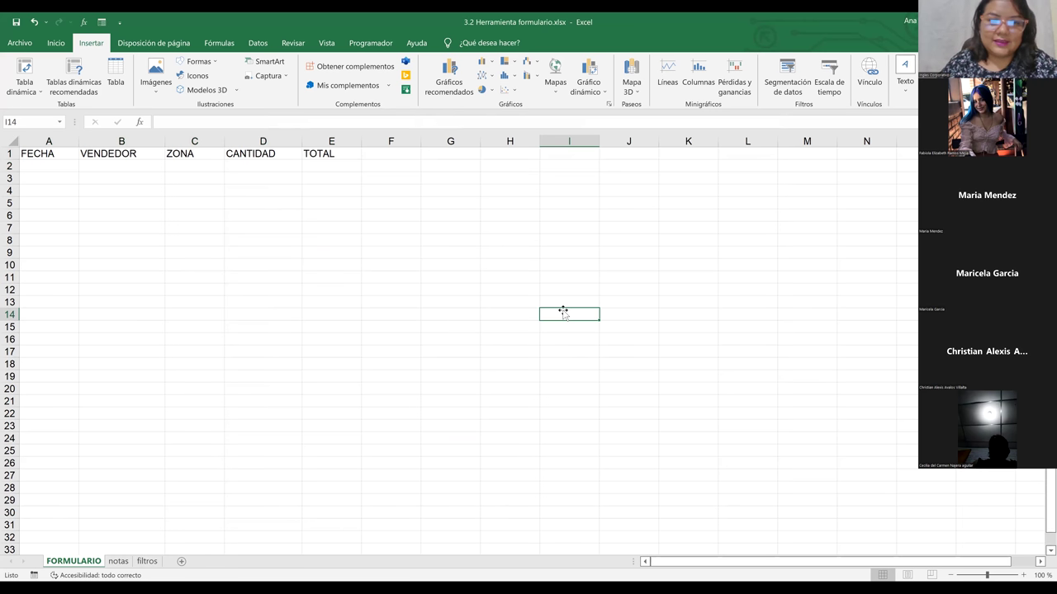
left_click(378, 236)
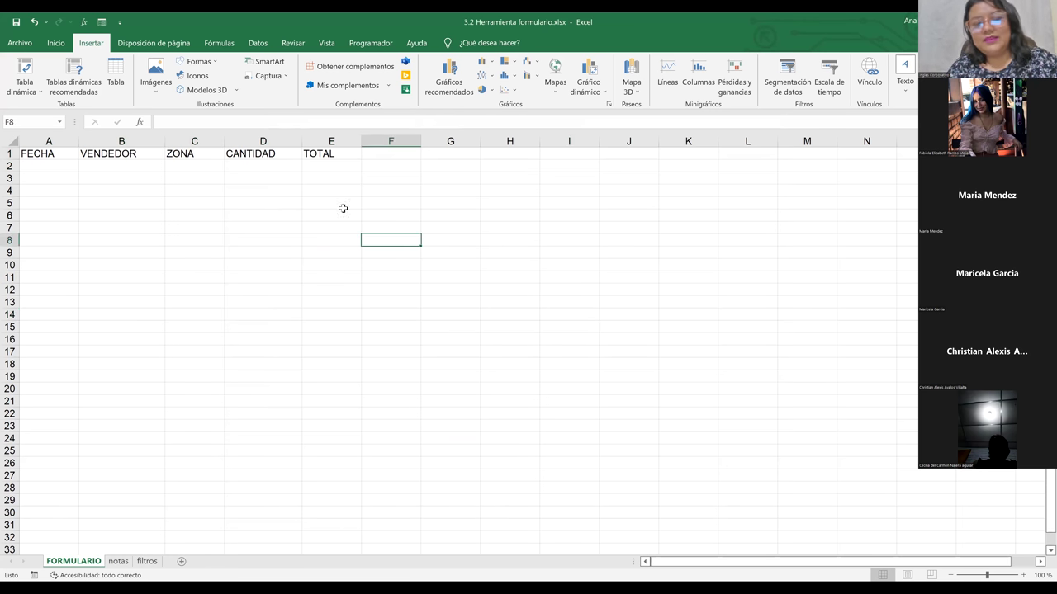
left_click(229, 192)
left_click(41, 174)
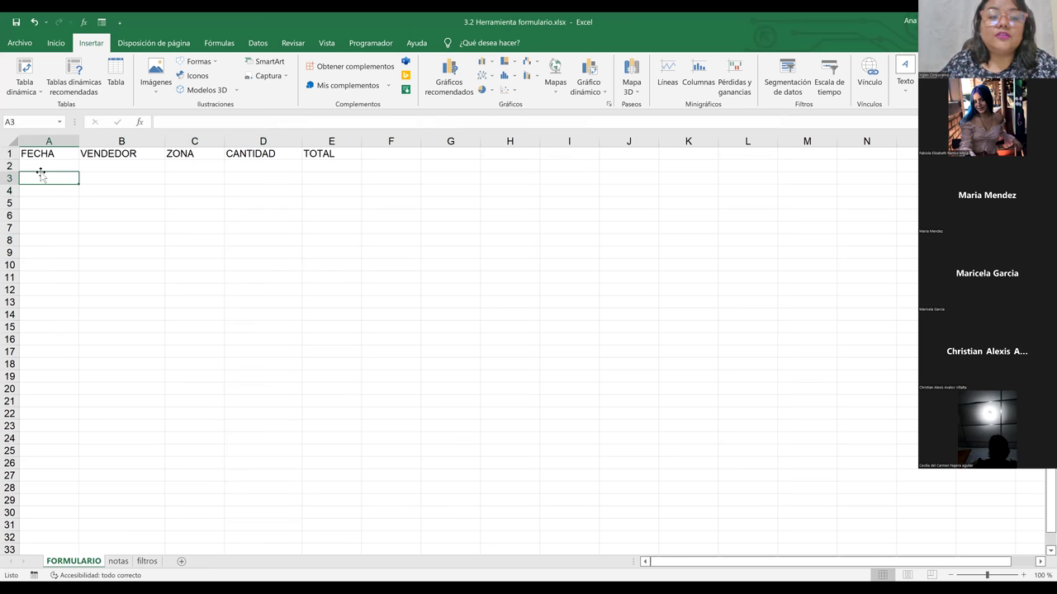
left_click(38, 154)
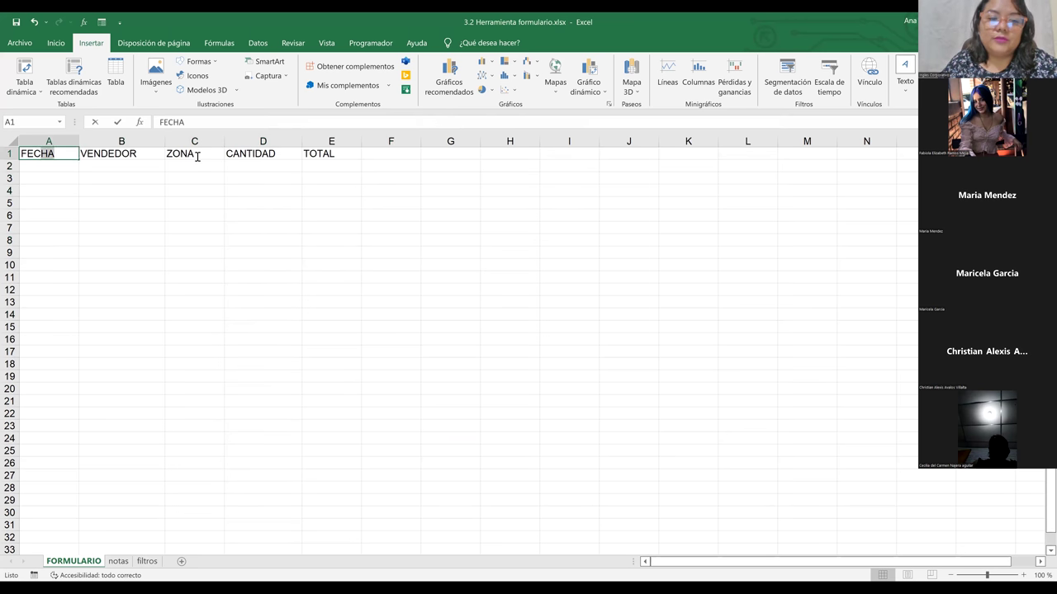
left_click(322, 165)
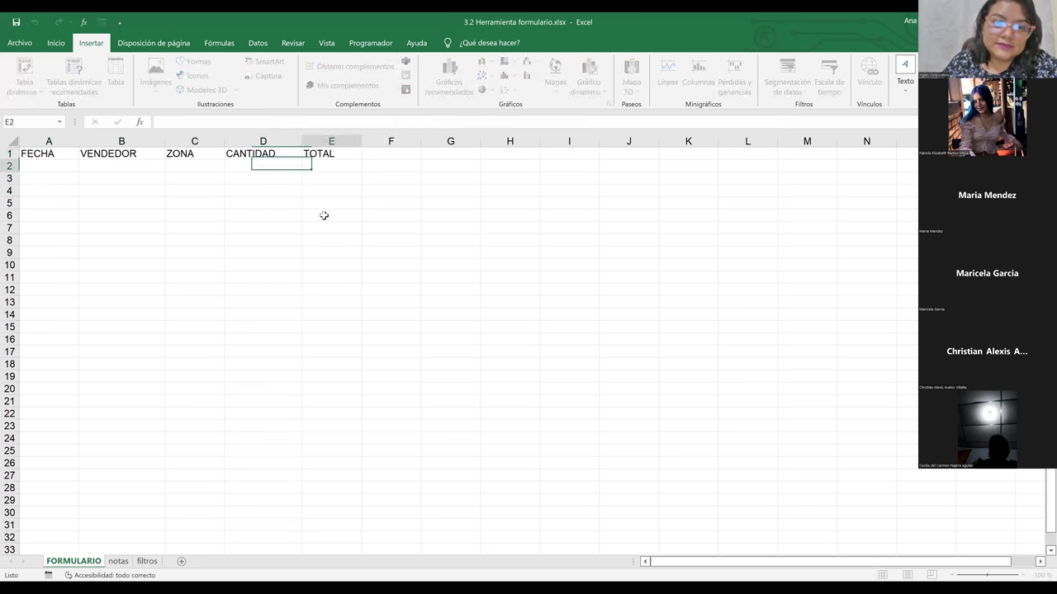
left_click(37, 155)
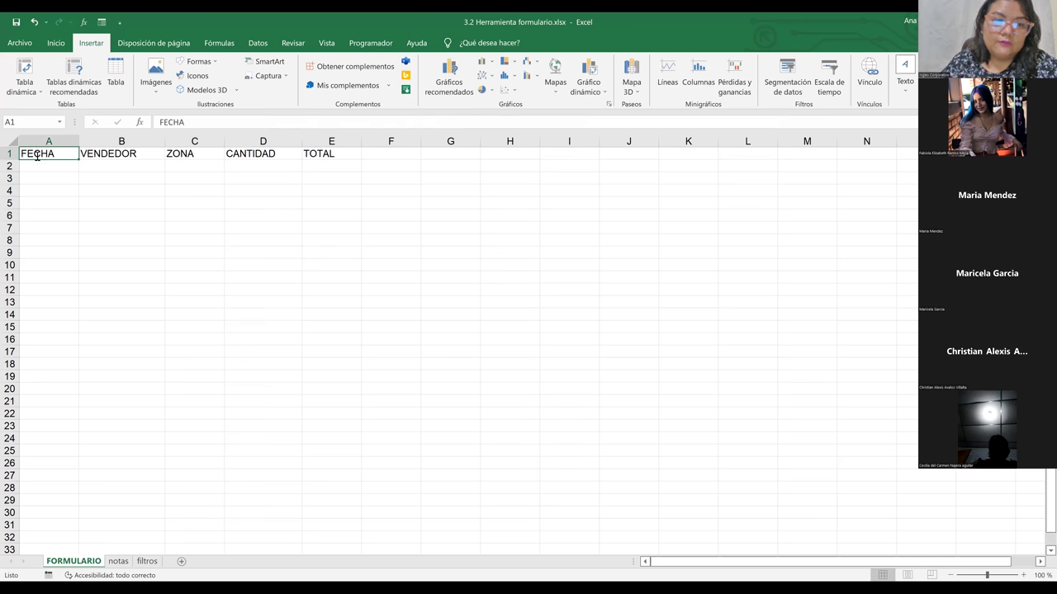
left_click(321, 180)
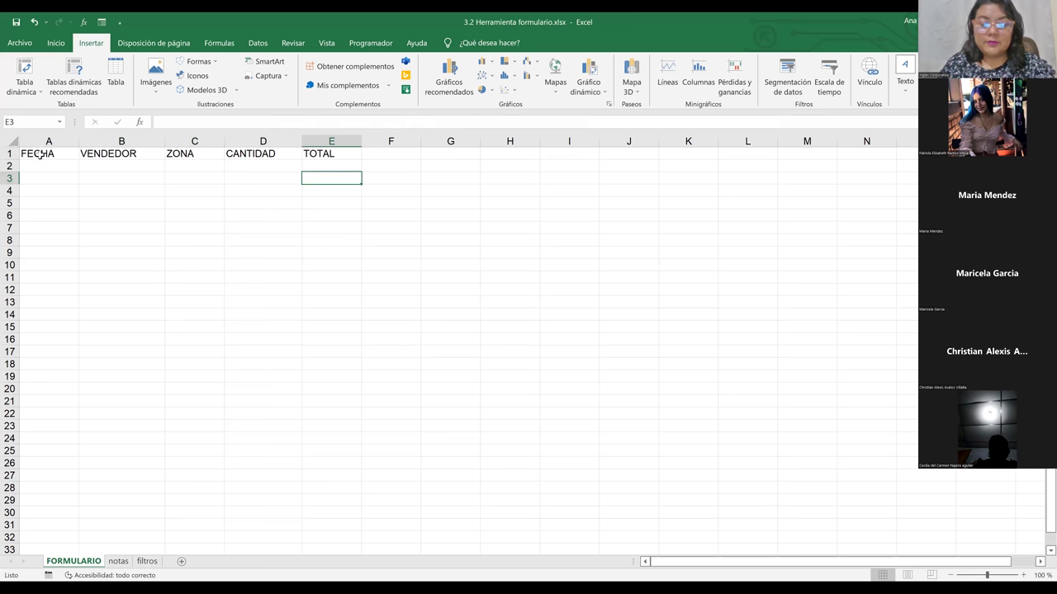
left_click_drag(40, 155, 322, 155)
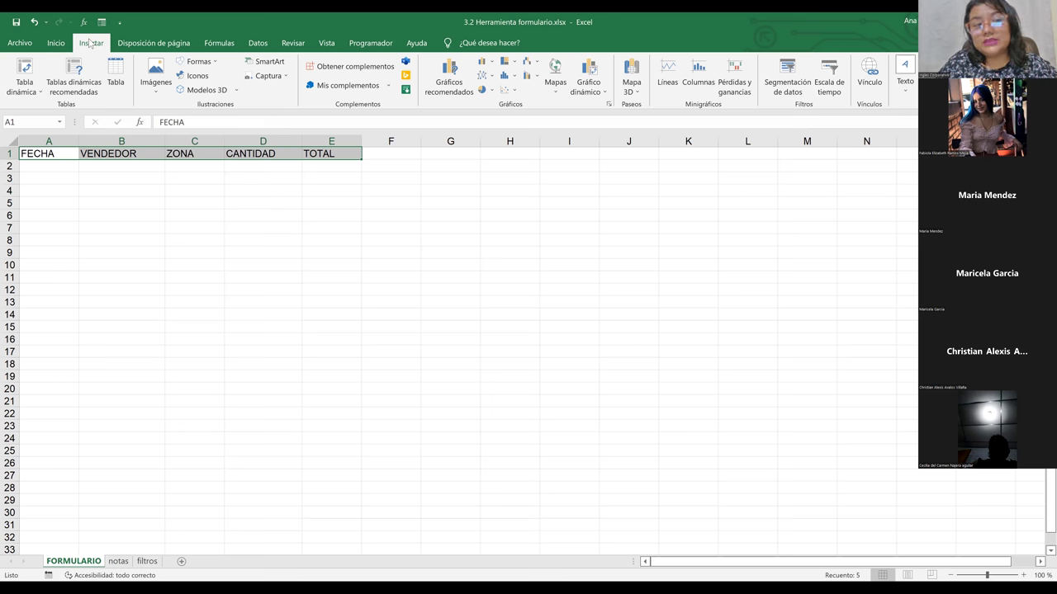
Step: Create a table from $A$1:$E$1 with 'La tabla tiene encabezados' ticked
left_click(117, 80)
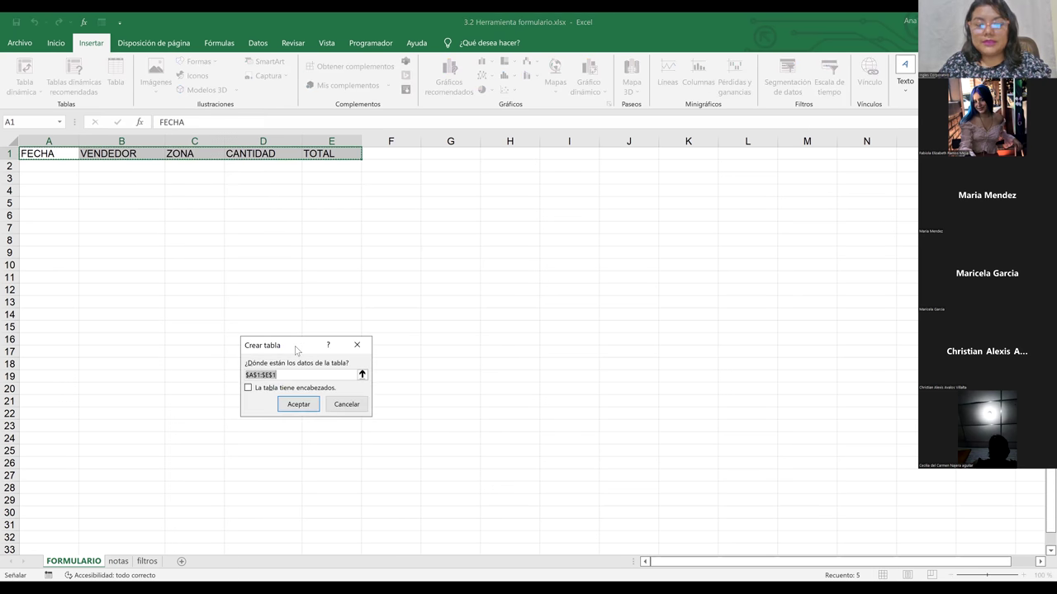
left_click_drag(296, 351, 517, 233)
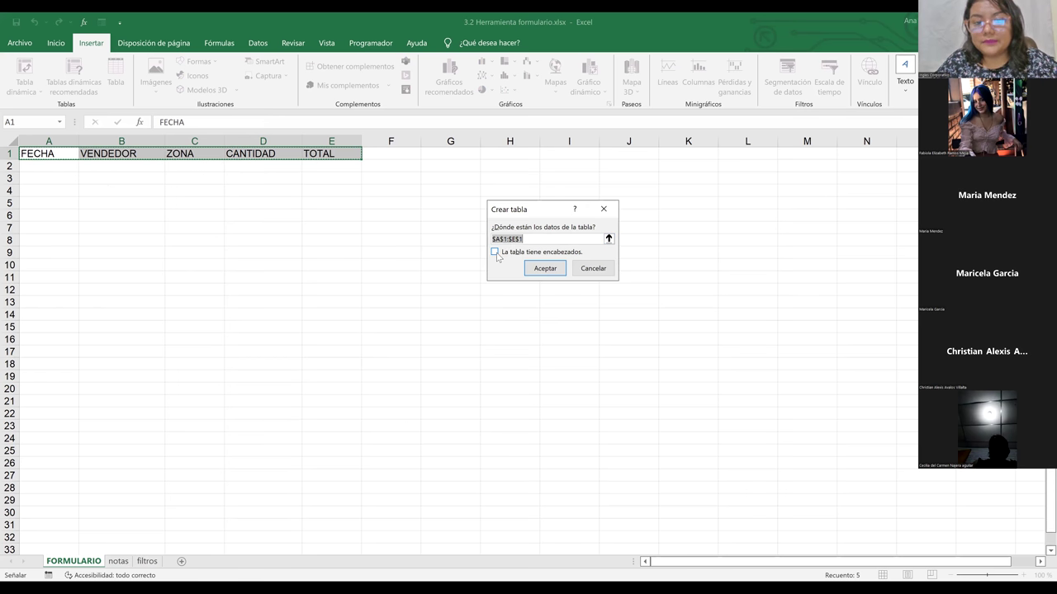
left_click(494, 252)
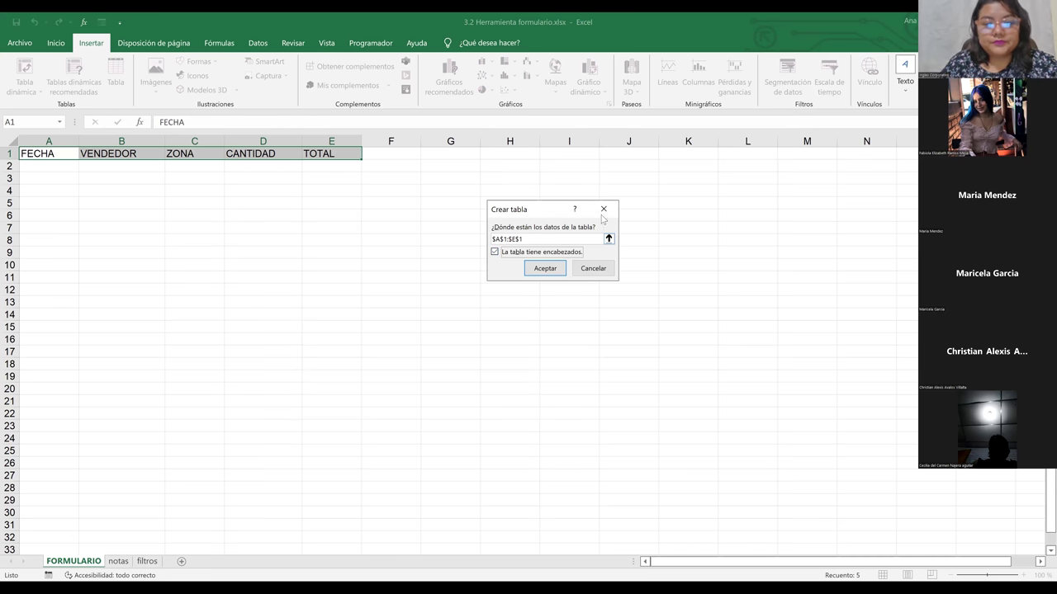
left_click(544, 270)
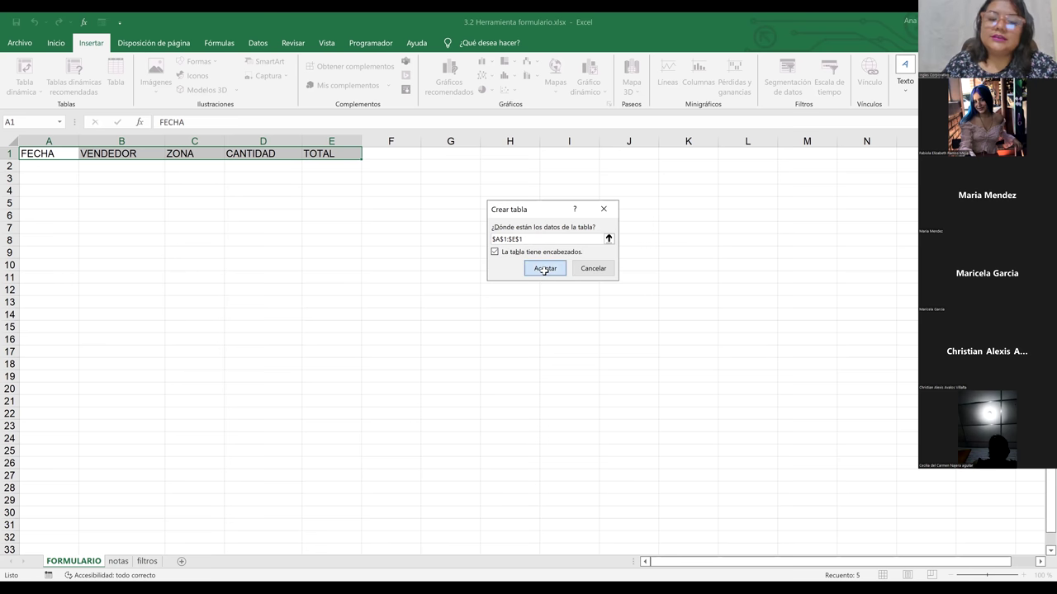
Step: Select various cells in and around the new table, including its empty row 2
left_click(545, 275)
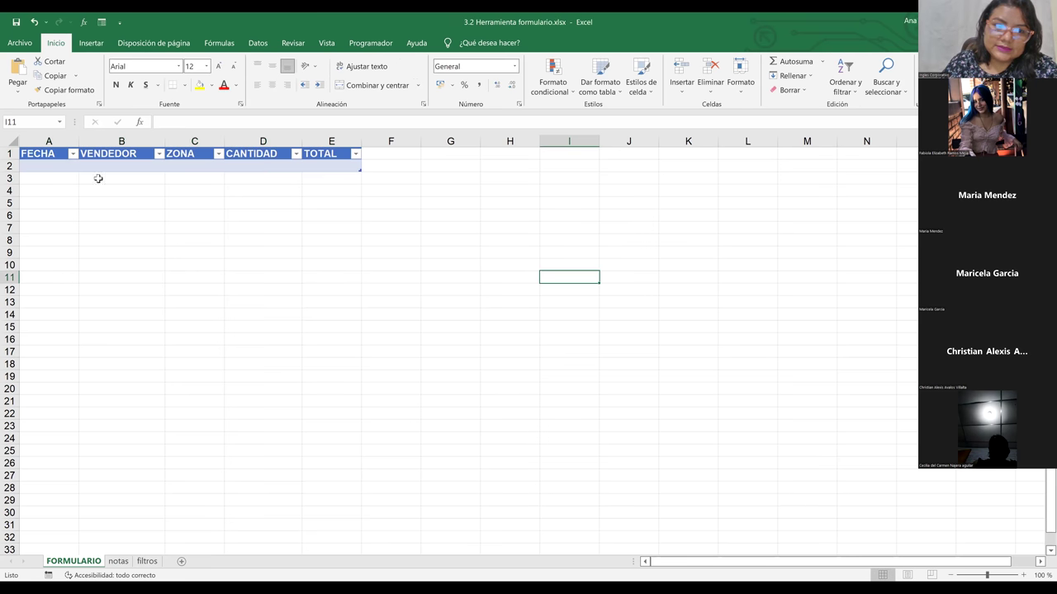
left_click(90, 166)
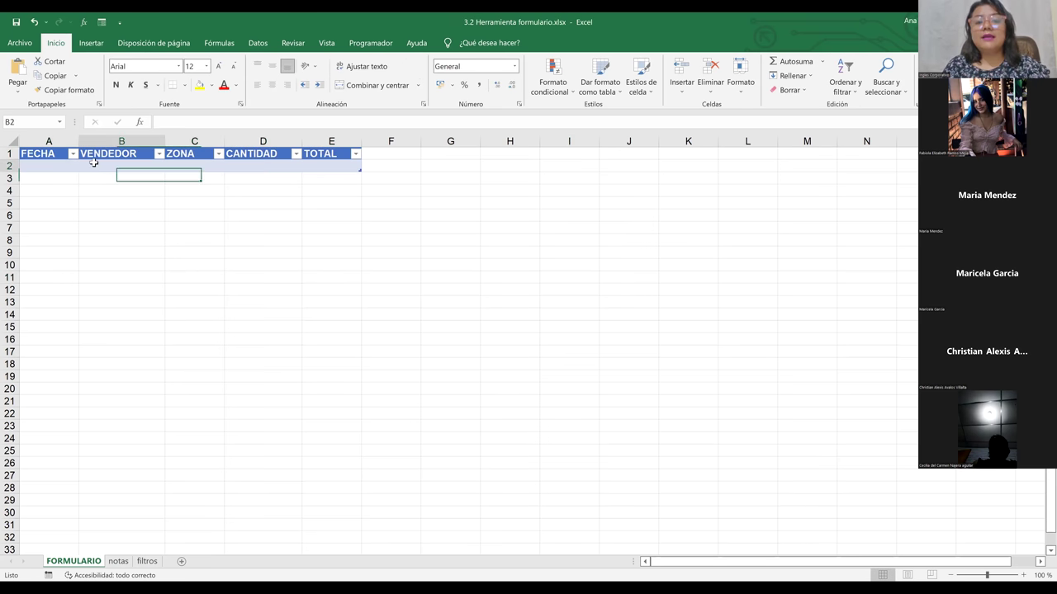
left_click(39, 153)
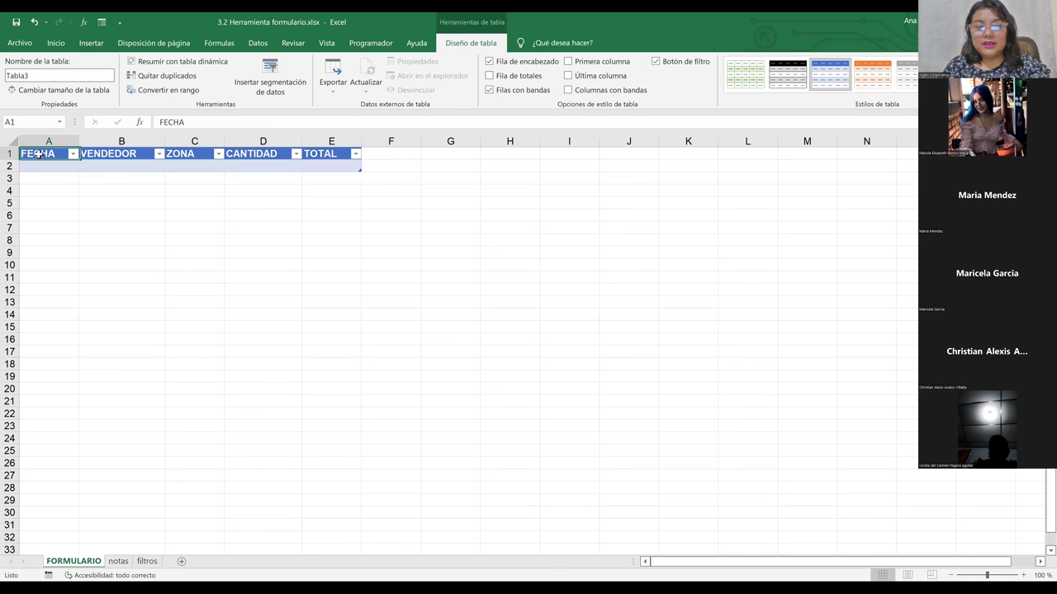
left_click(12, 165)
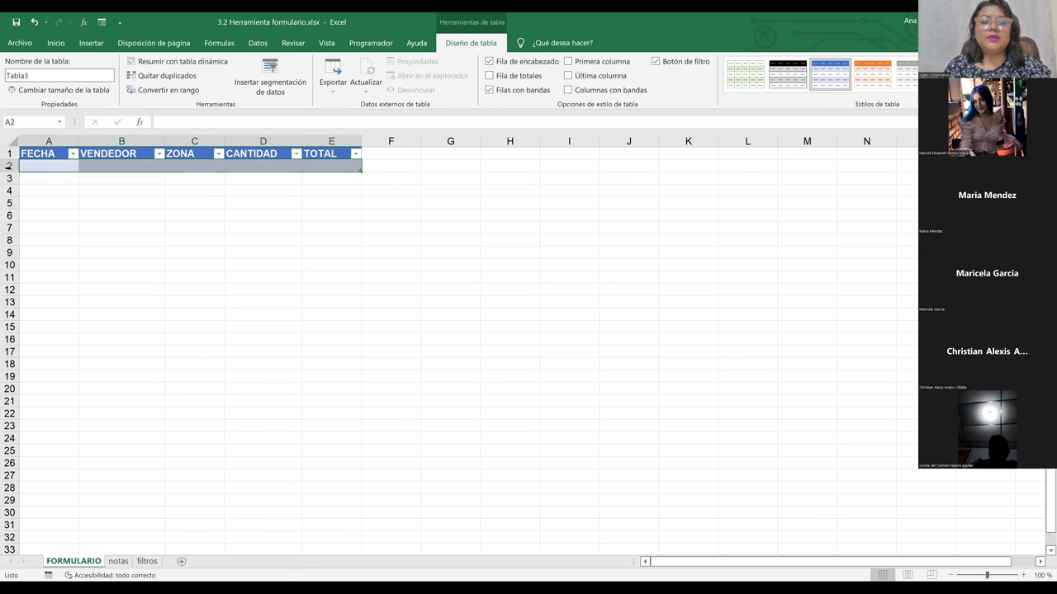
left_click(9, 166)
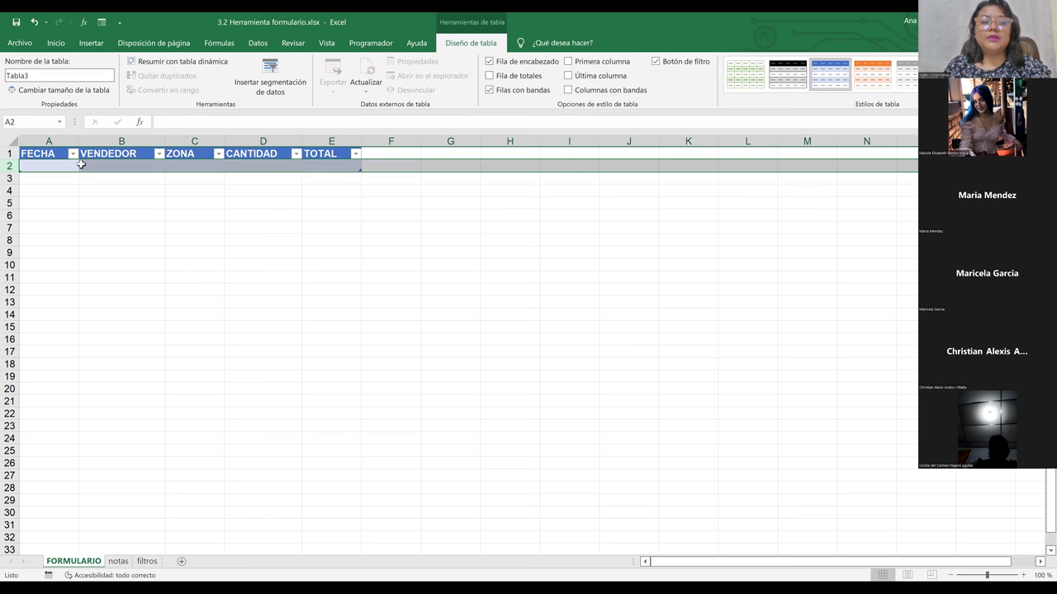
left_click(81, 164)
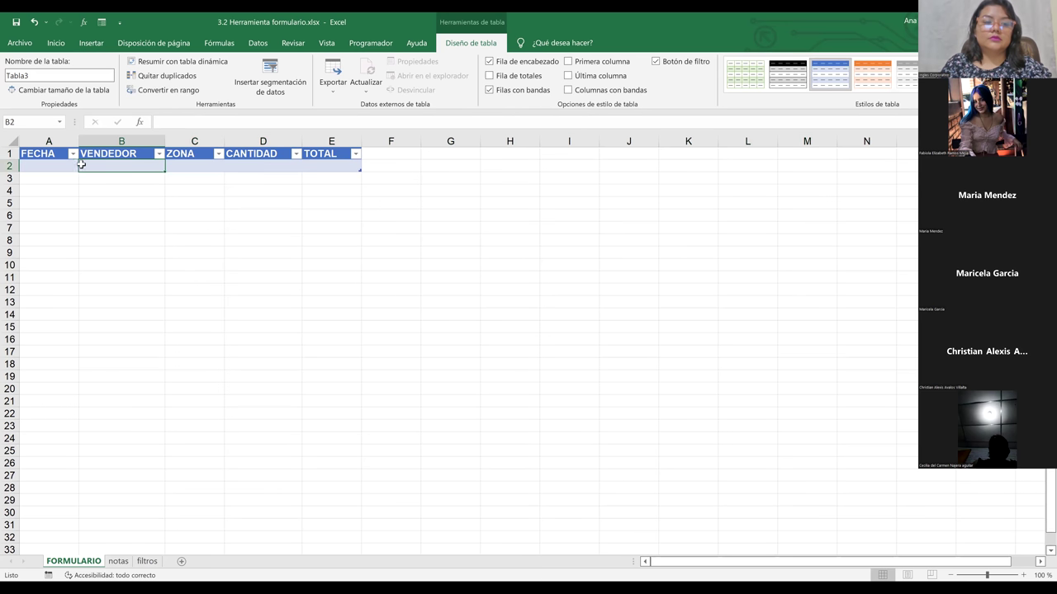
left_click(189, 203)
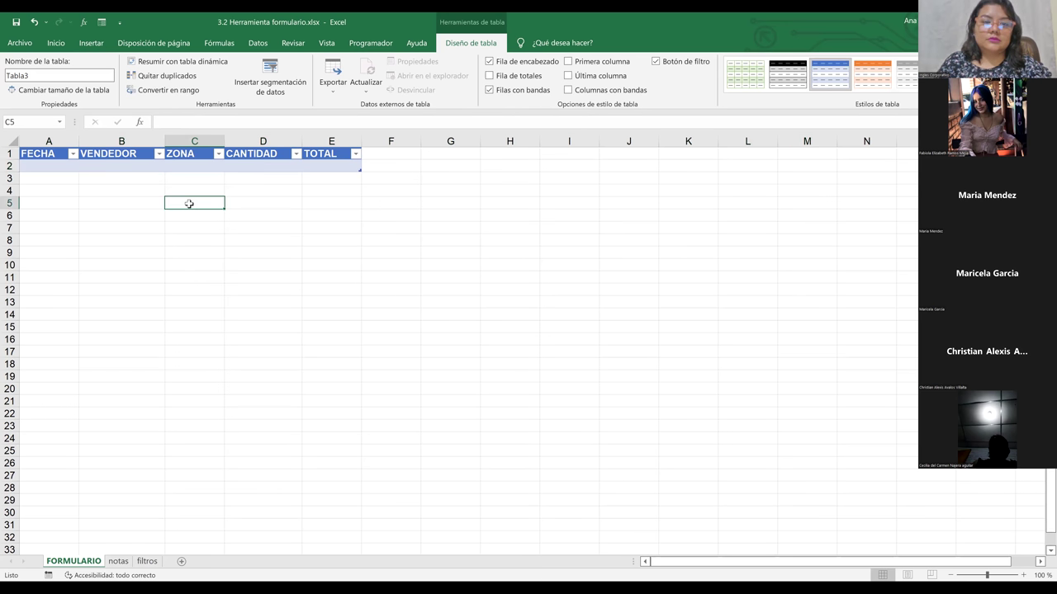
left_click(106, 168)
Step: Select the table's header cells and open the Formulario data form for Tabla3
left_click_drag(40, 156, 345, 168)
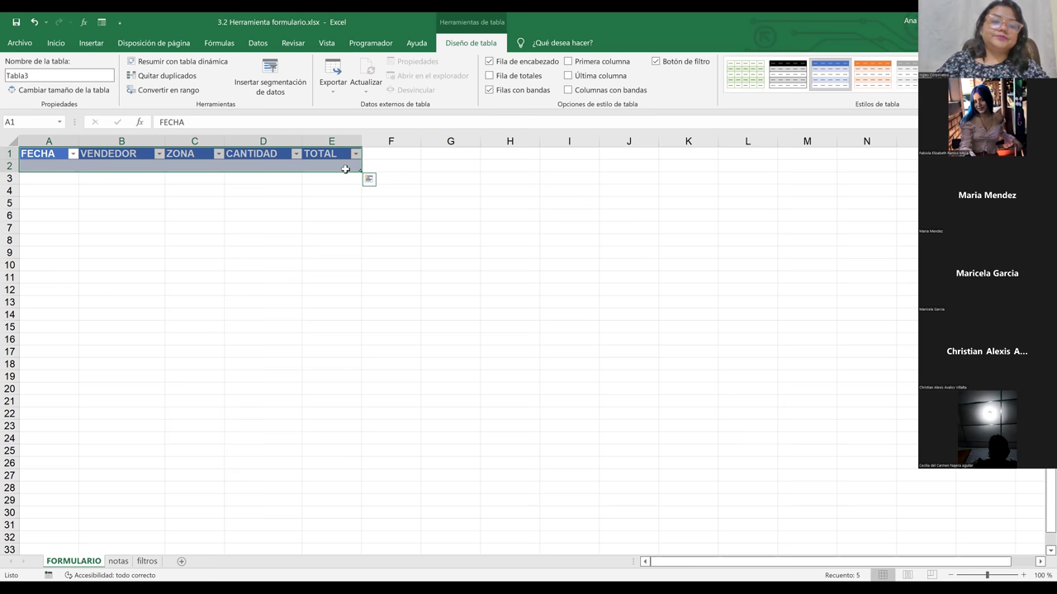
left_click(353, 215)
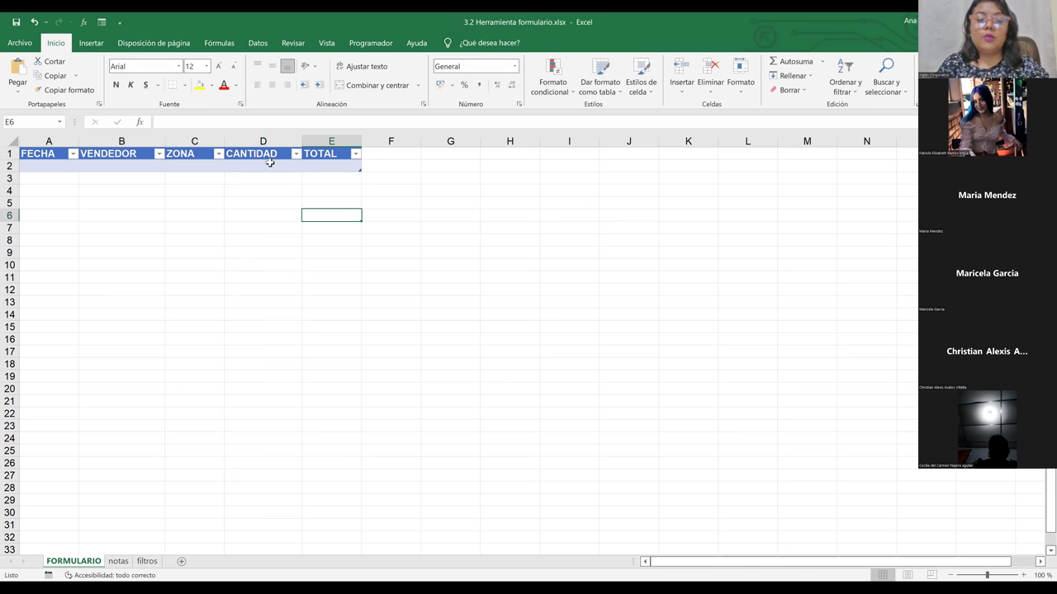
left_click(262, 158)
left_click(173, 156)
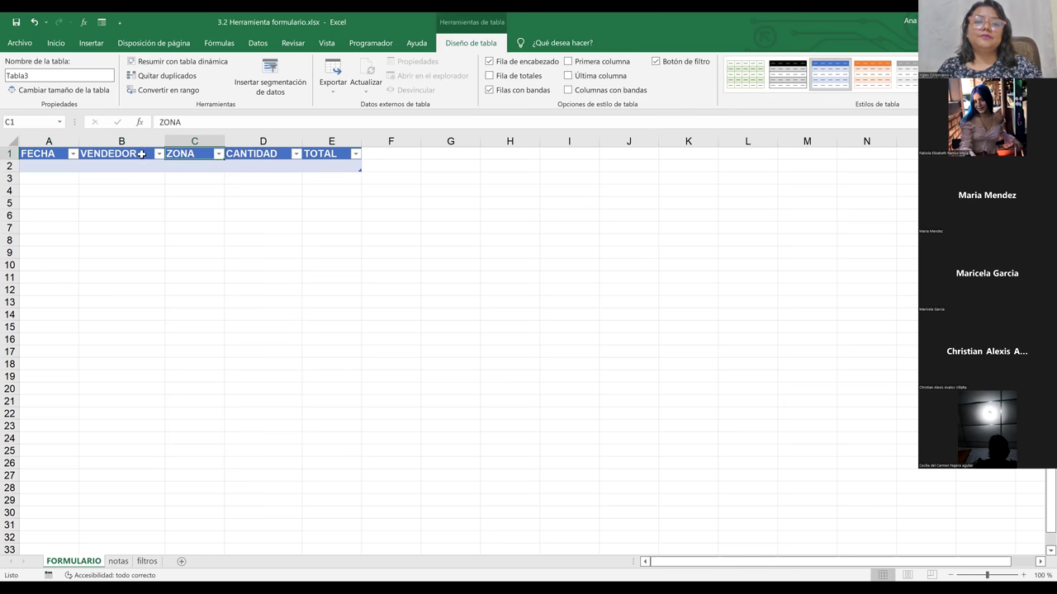
left_click(133, 154)
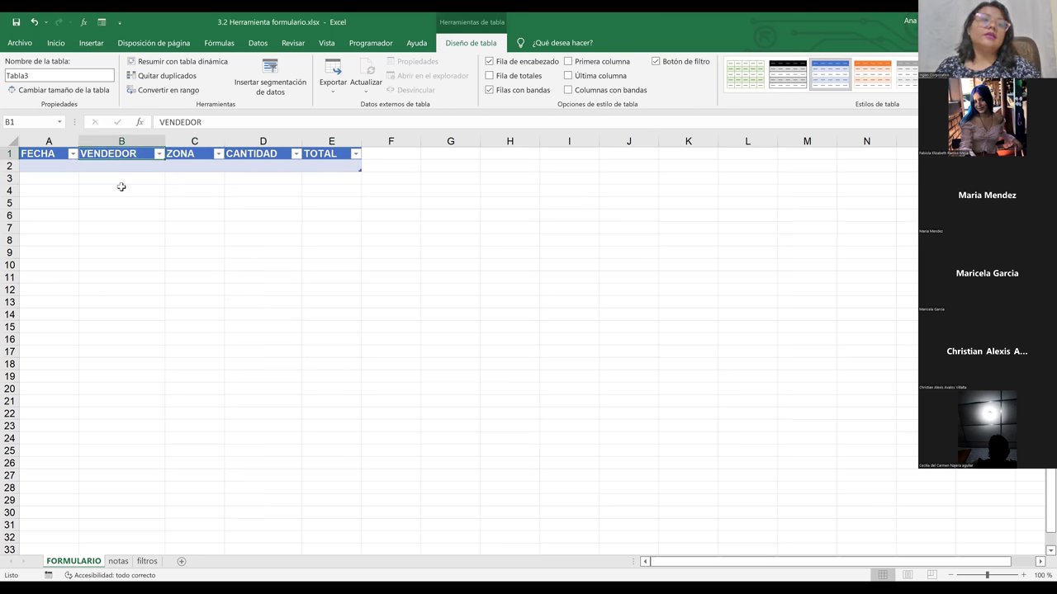
left_click(102, 23)
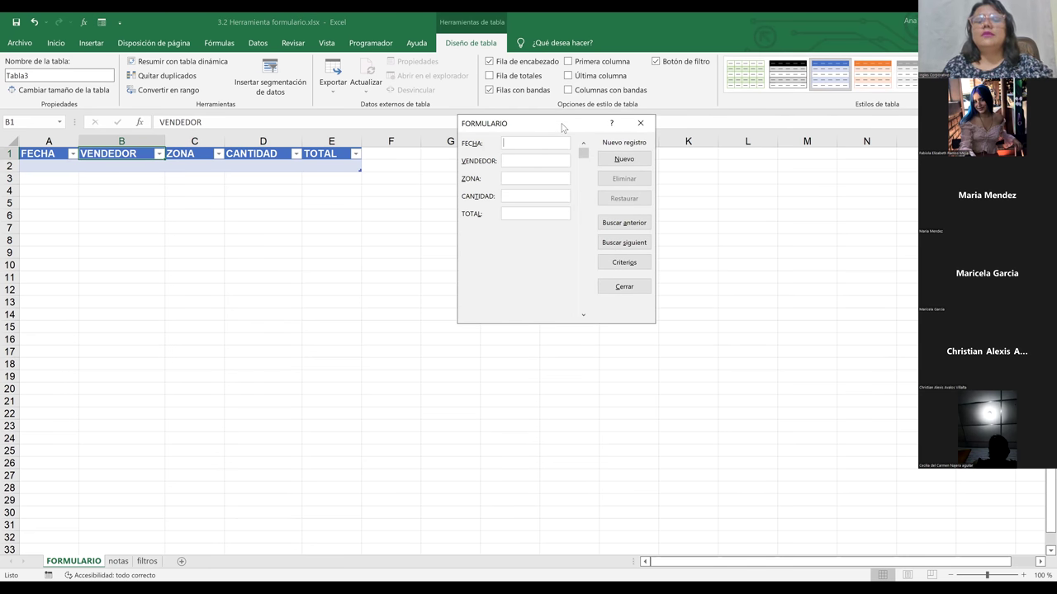
Step: Enter the date 1/02/2022 in the data form's FECHA field
left_click_drag(562, 127, 572, 218)
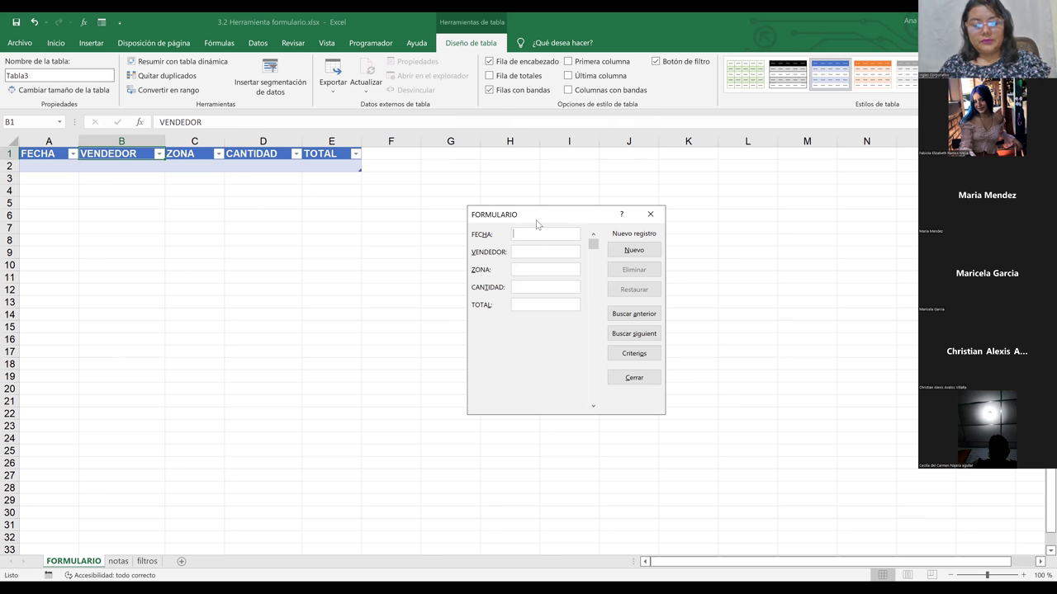
type("18")
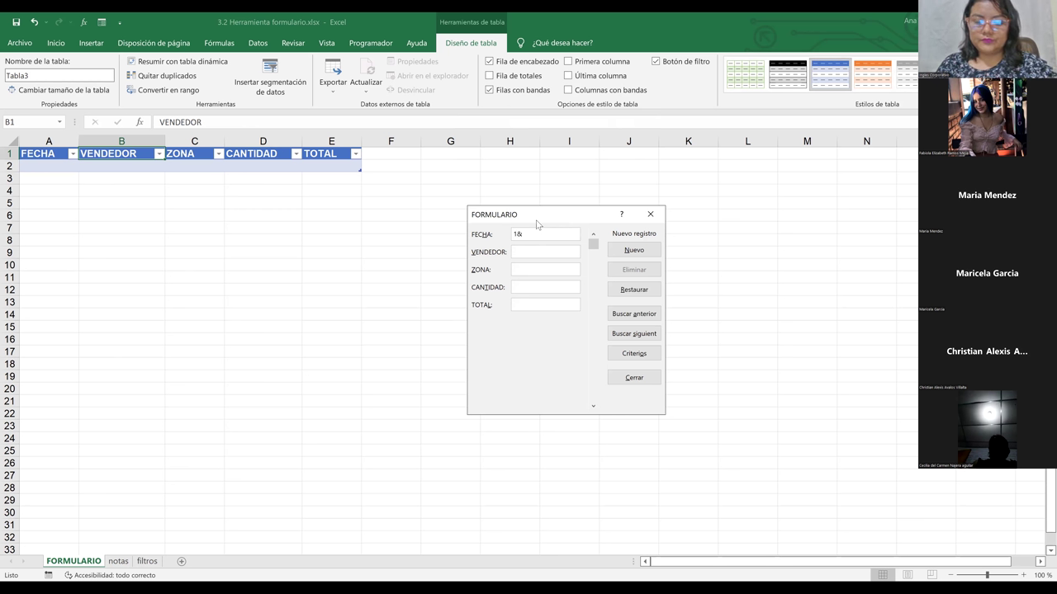
key("BackSpace")
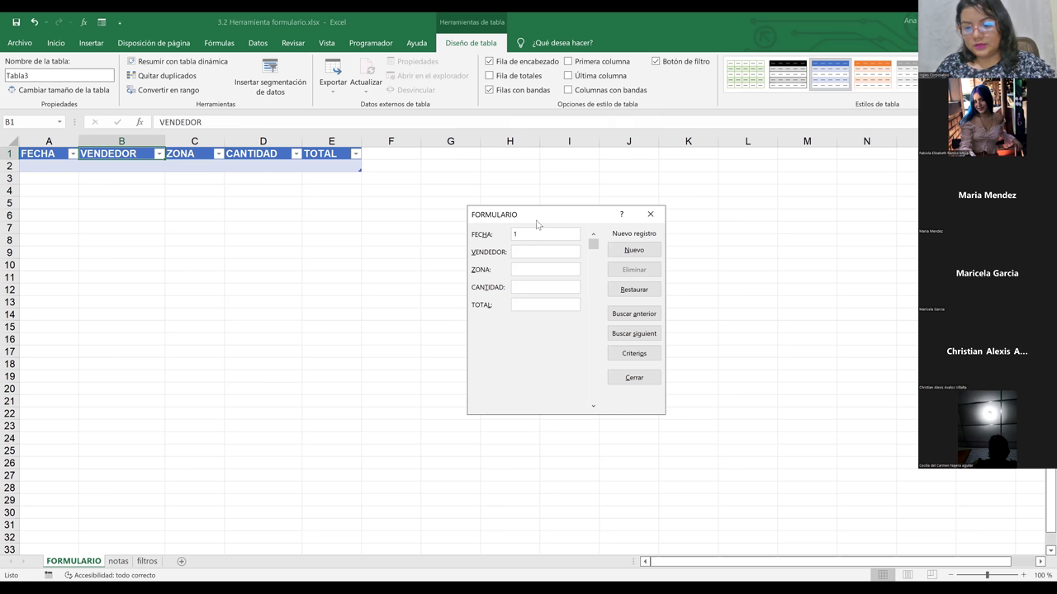
type("8")
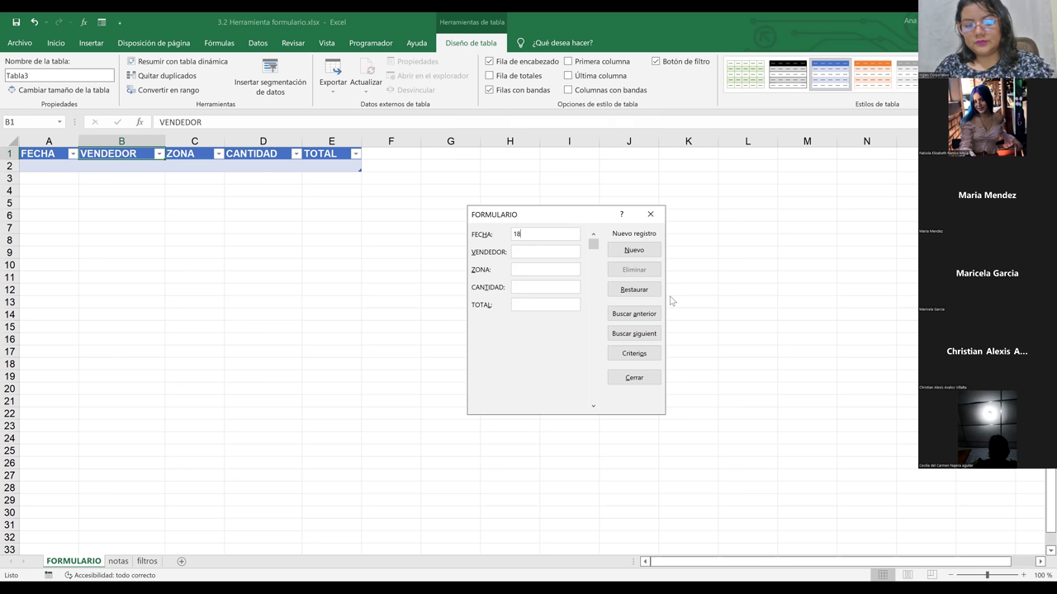
key("BackSpace")
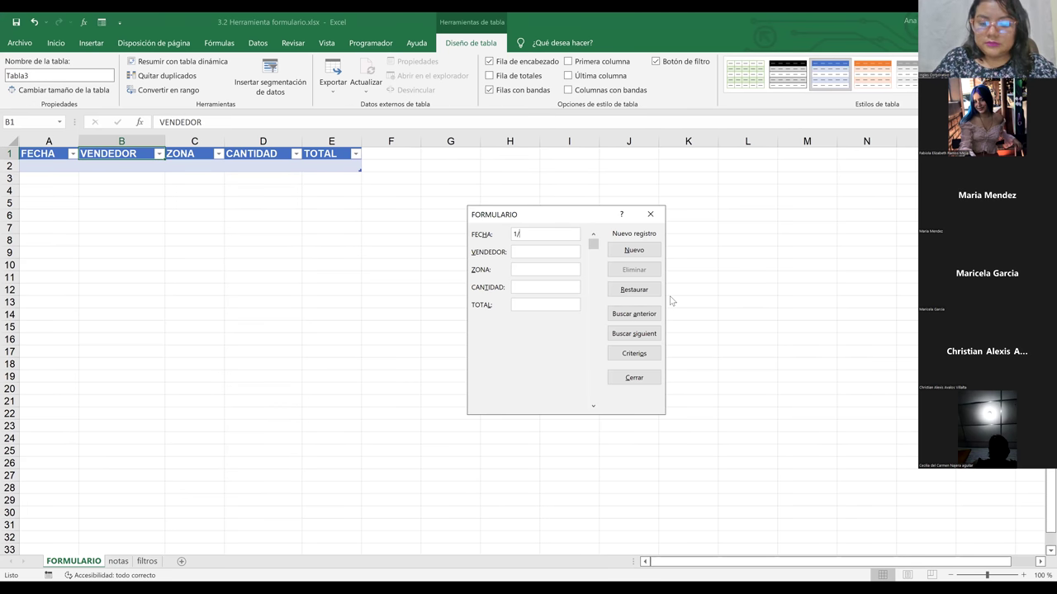
type("/02")
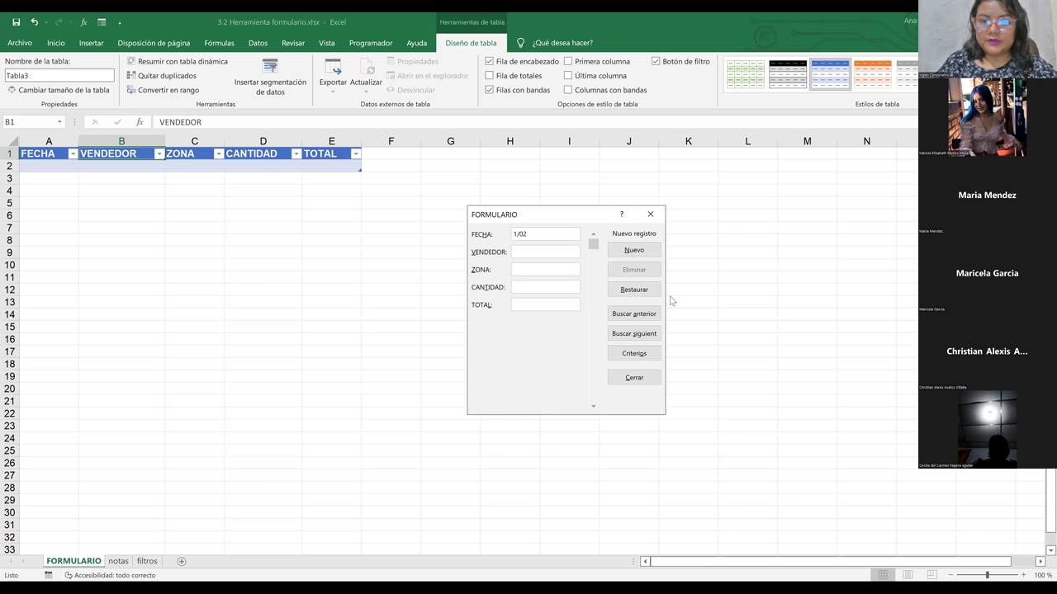
type("/2022")
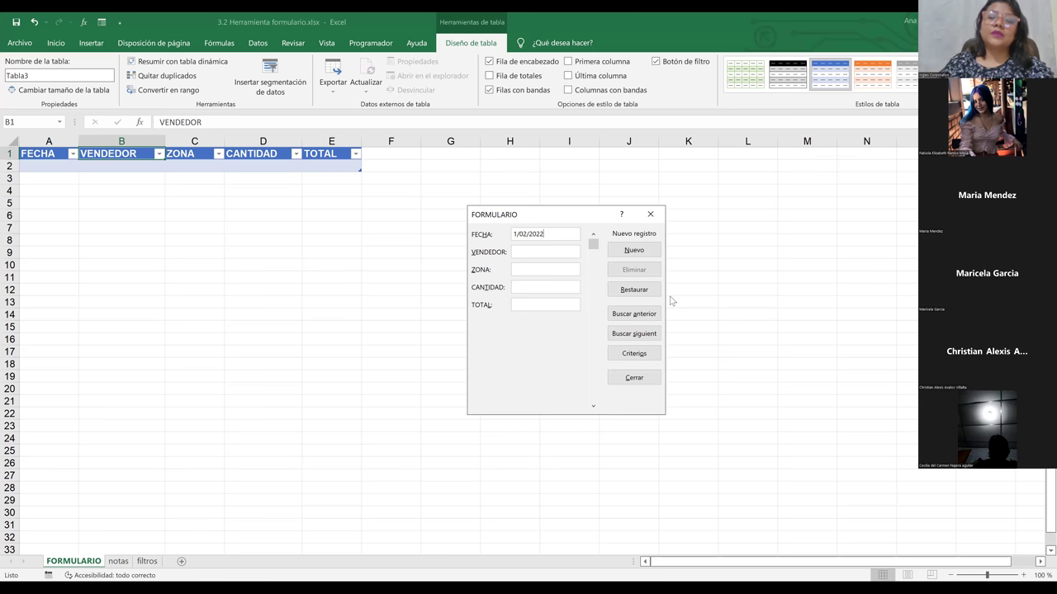
Step: Fill vendedor 1, zone centro, quantity 5 and total 50,00, then add the record
left_click(531, 252)
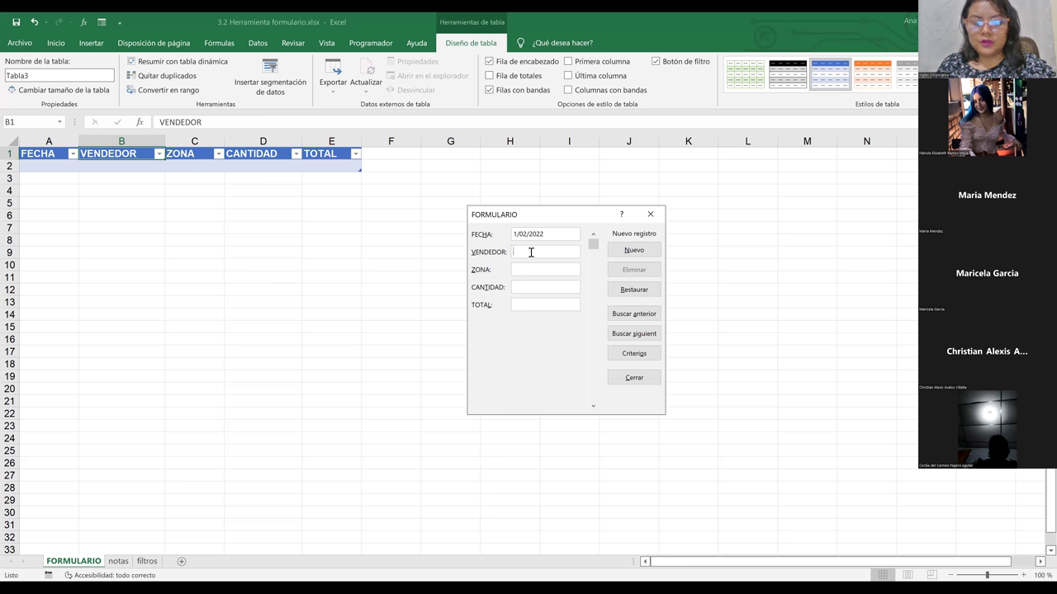
type("1")
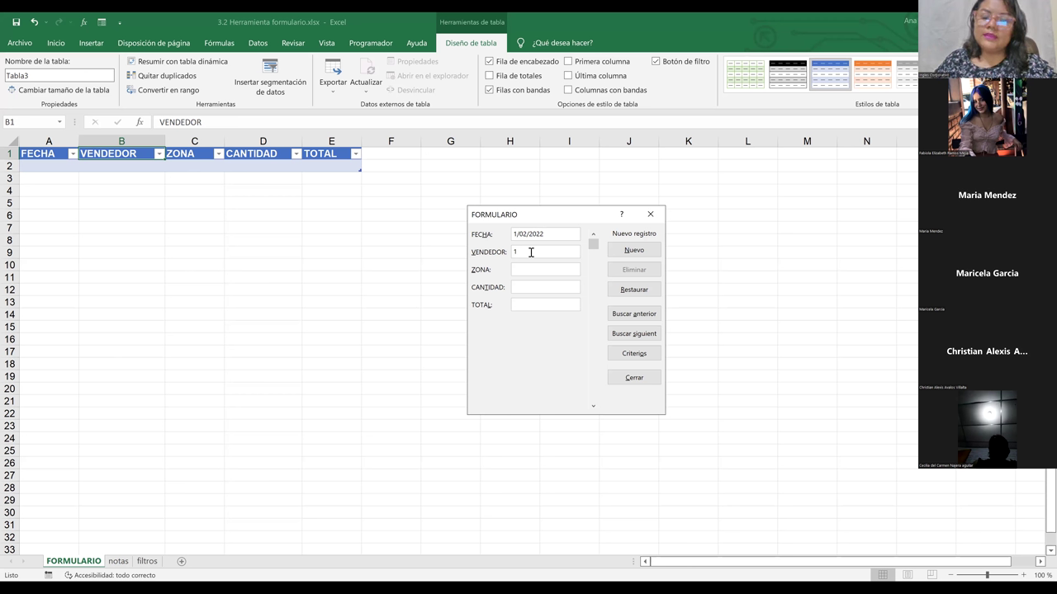
key("BackSpace")
type("vend")
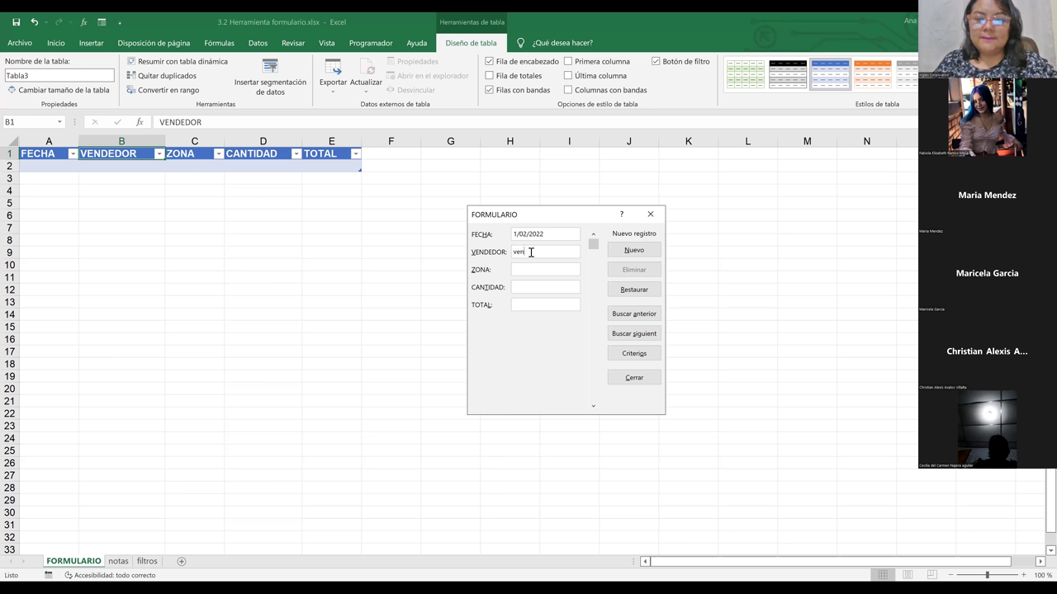
key("BackSpace")
type("/001")
key("BackSpace")
key("BackSpace")
key("BackSpace")
type("-001")
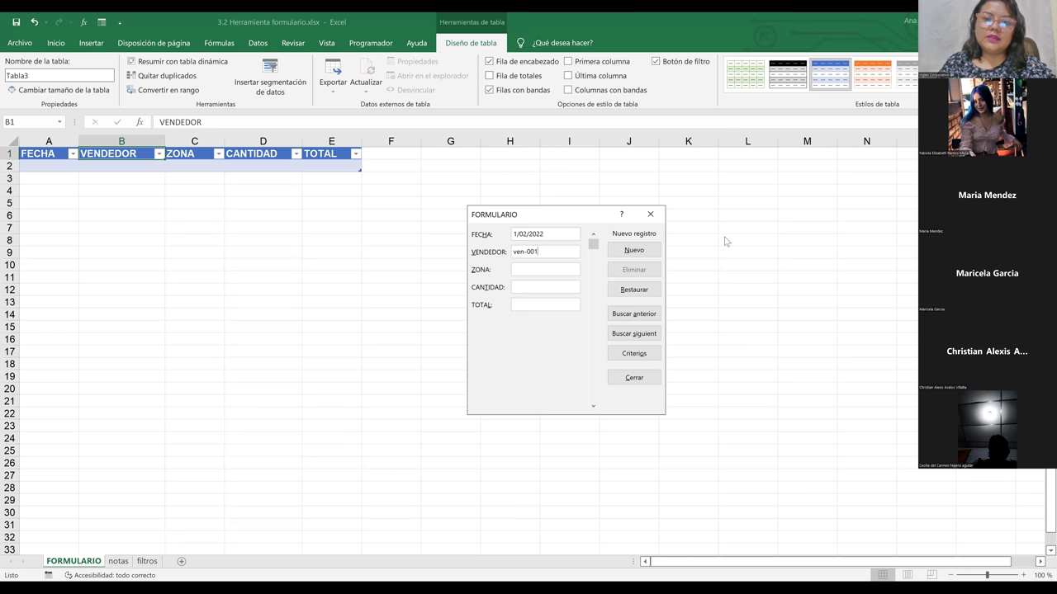
key("BackSpace")
key("BackSpace")
key("BackSpace")
key("BackSpace")
key("BackSpace")
key("BackSpace")
key("BackSpace")
type("1")
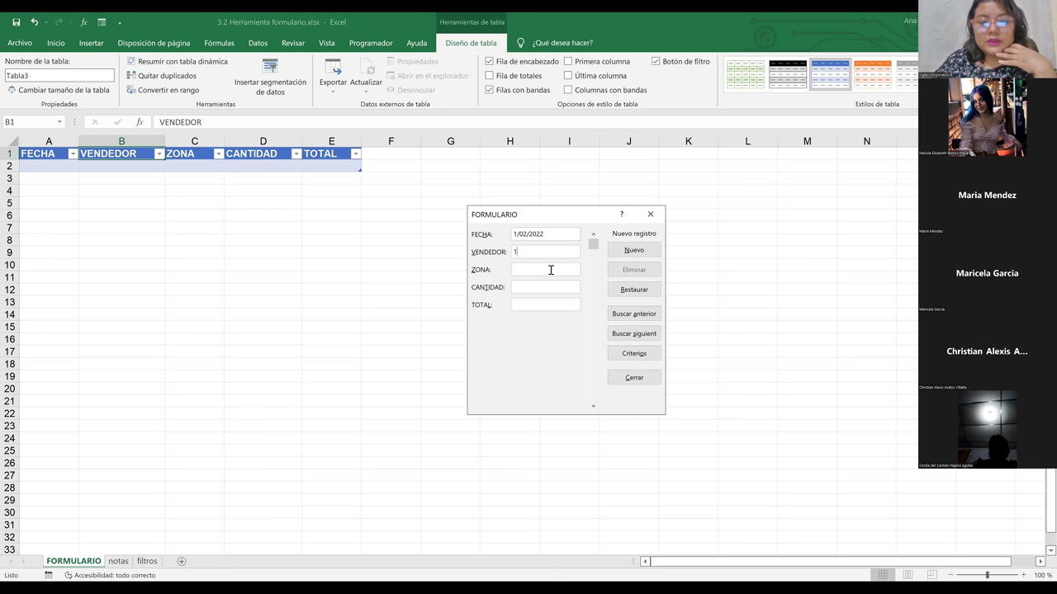
type("centro")
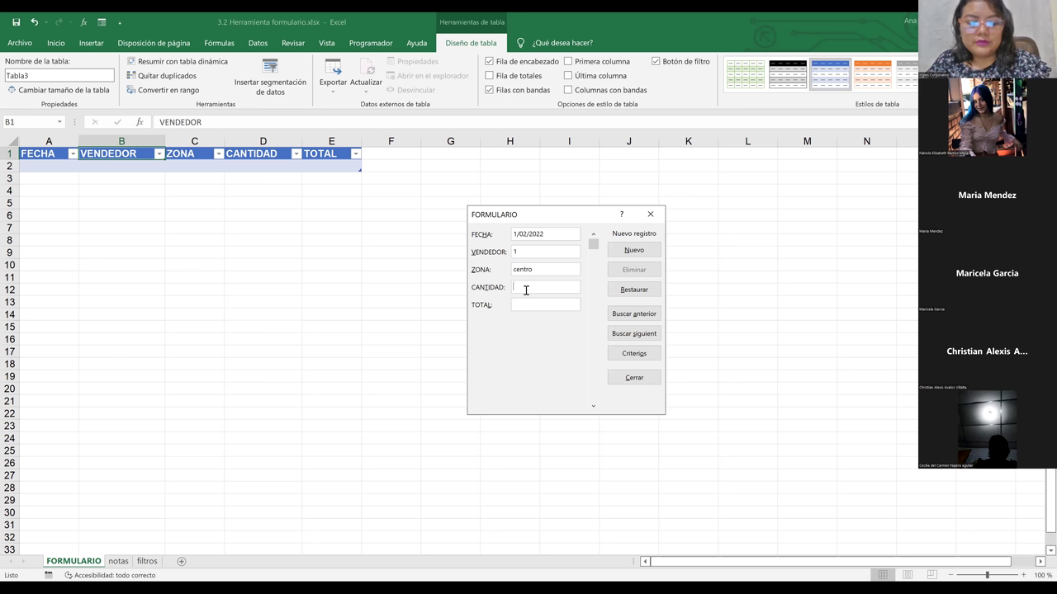
type("5")
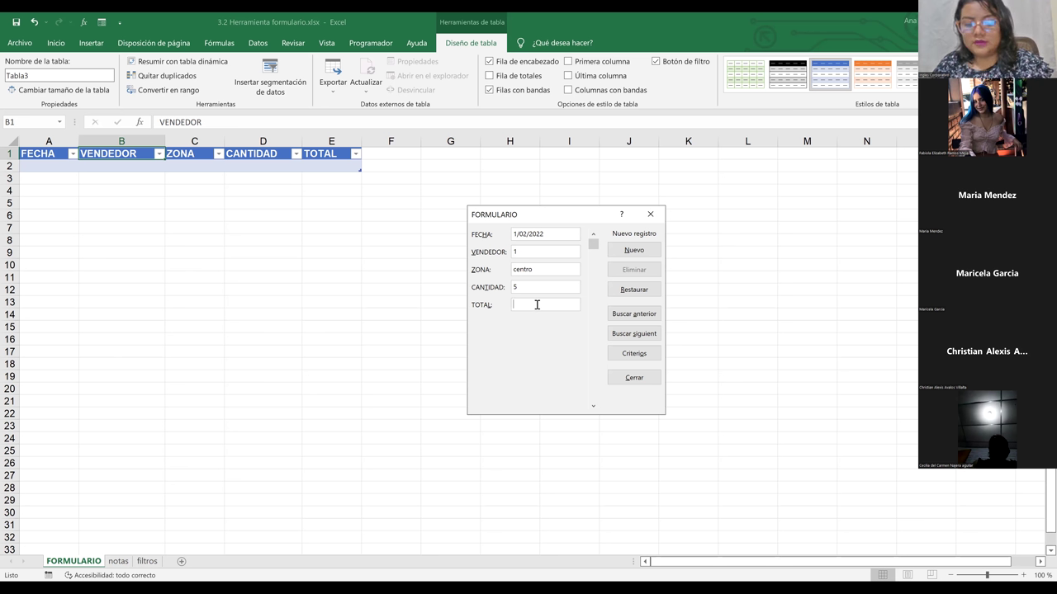
type("50")
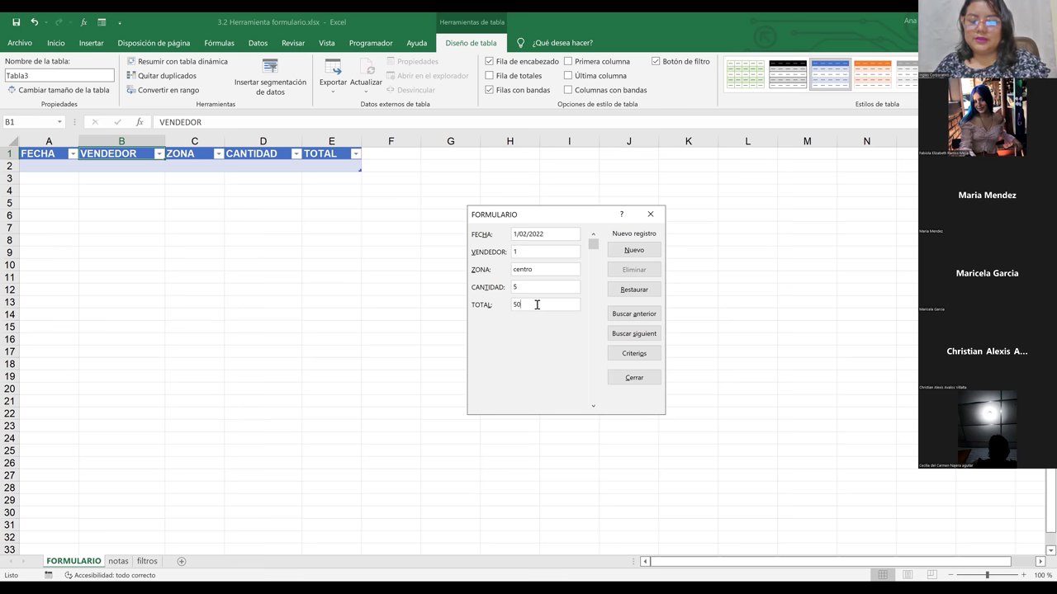
type(",00")
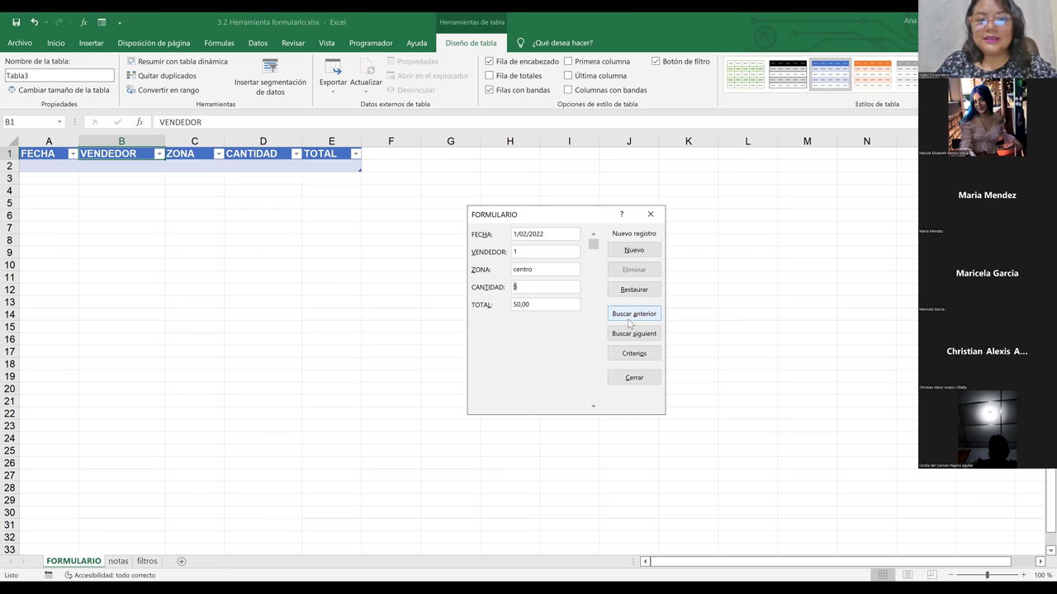
key("Return")
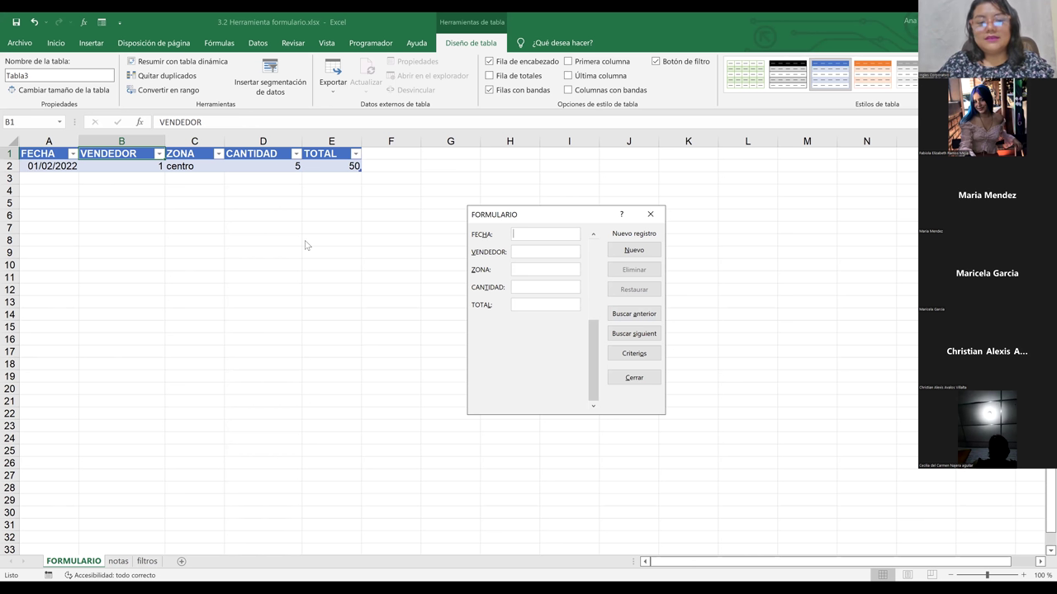
Step: Enter 01/02/2022, vendedor 2, zone norte, quantity 80 and total 100,00, and add it with Nuevo
left_click(617, 257)
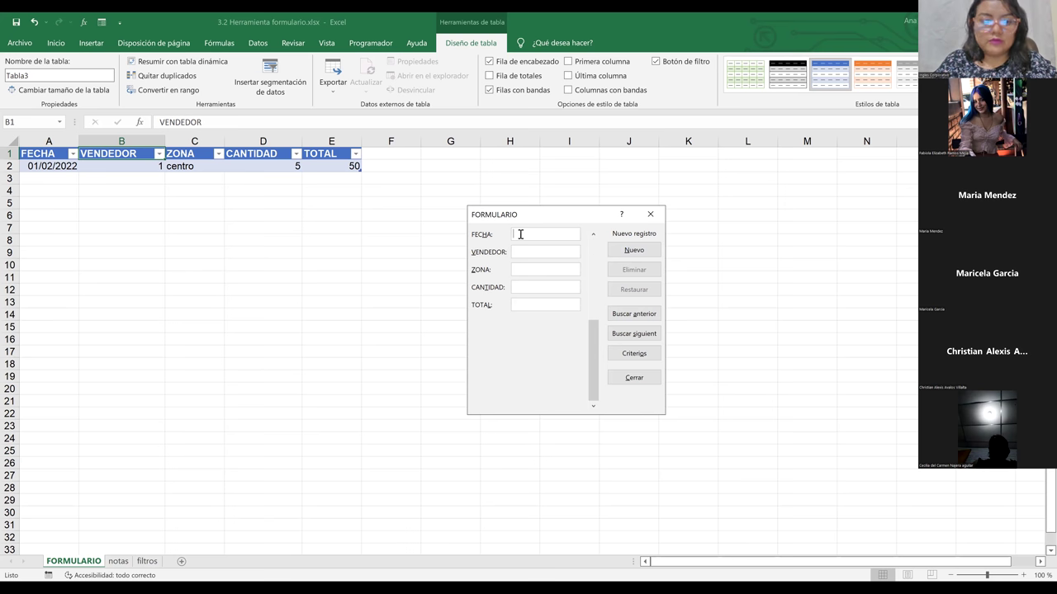
type("01/")
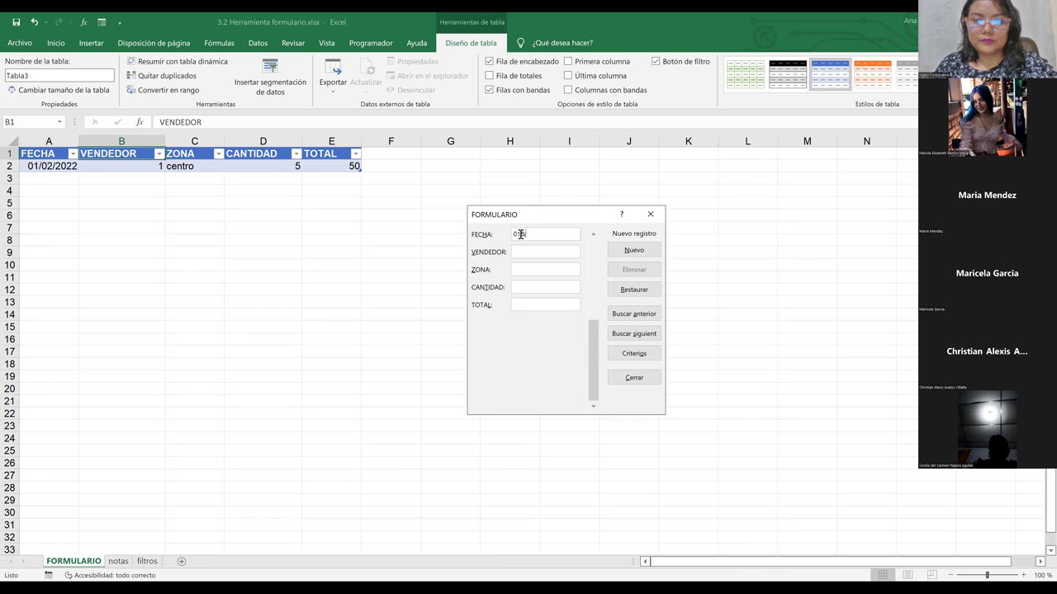
type("02")
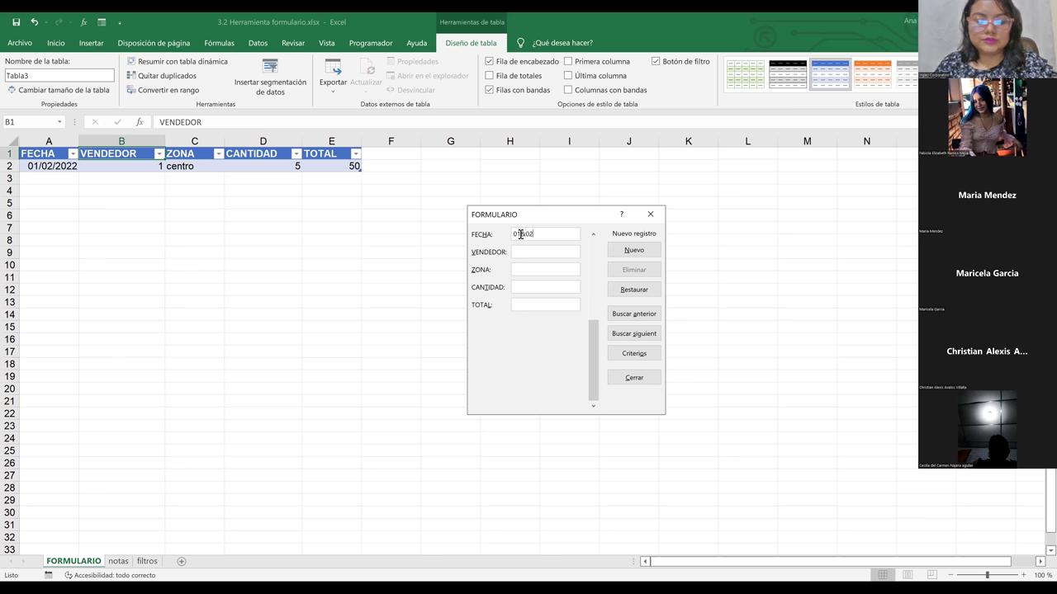
type("/2")
key("BackSpace")
key("BackSpace")
key("BackSpace")
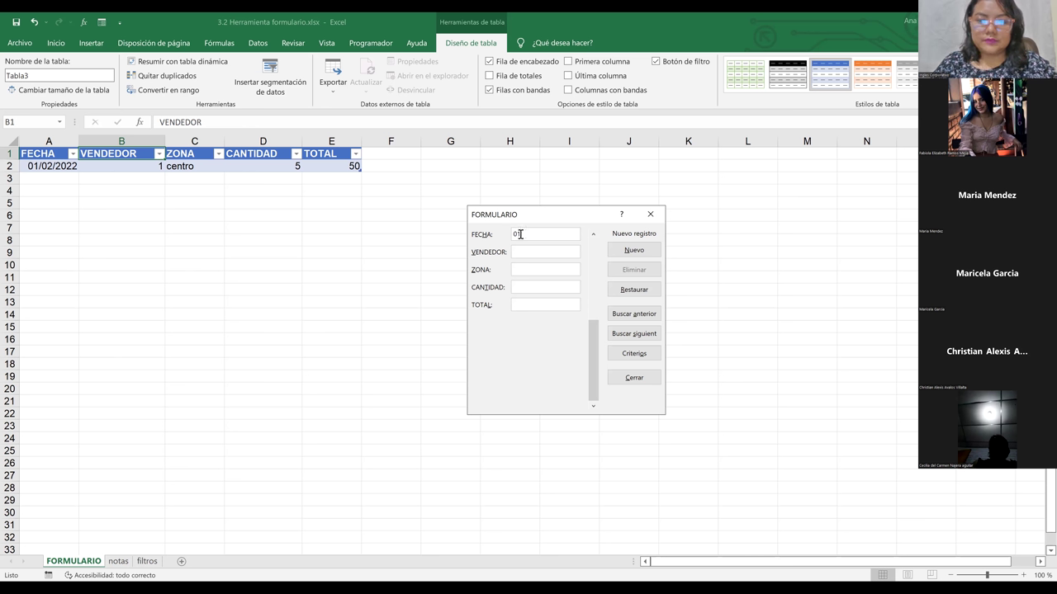
type("/02/")
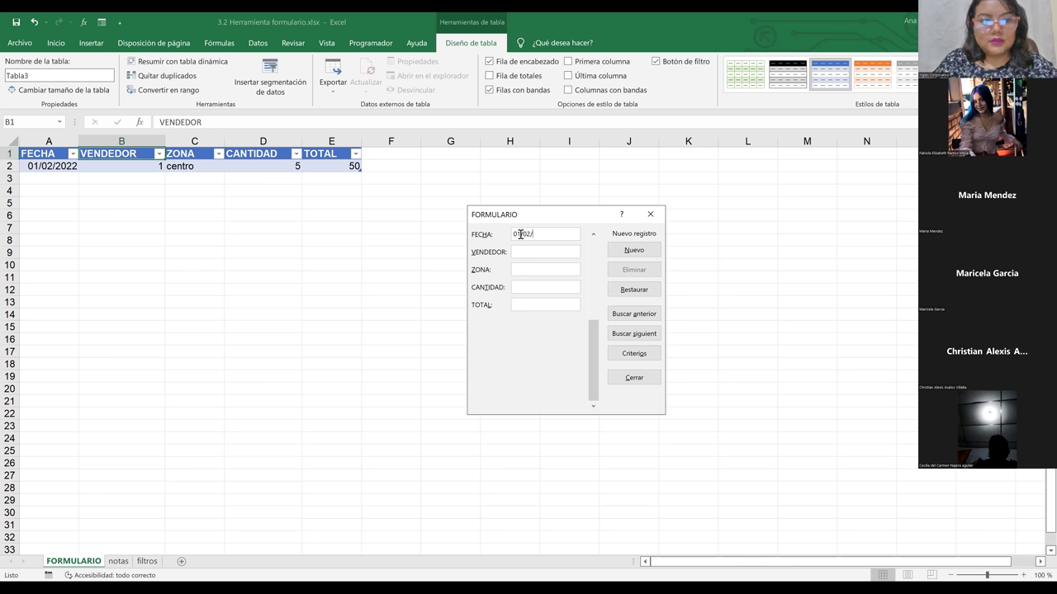
type("2022")
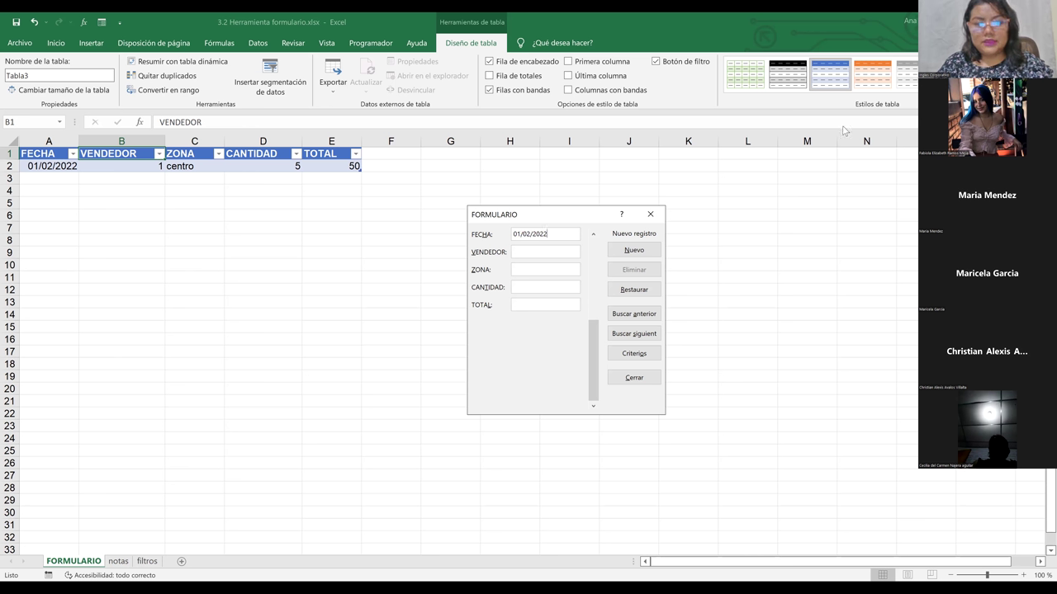
left_click(550, 254)
type("2")
left_click(539, 271)
type("norte")
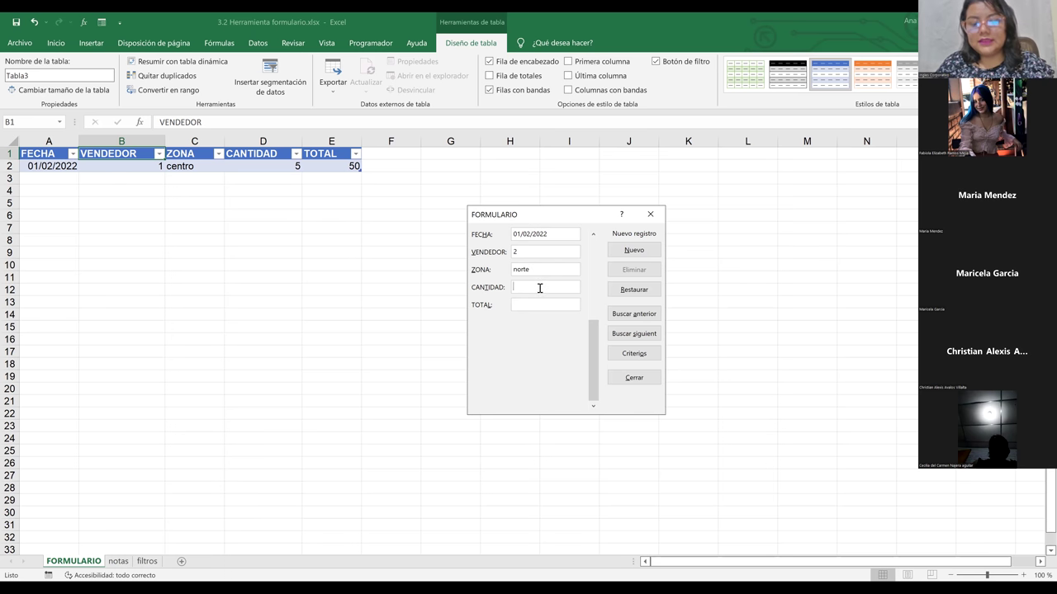
left_click(540, 288)
type("80")
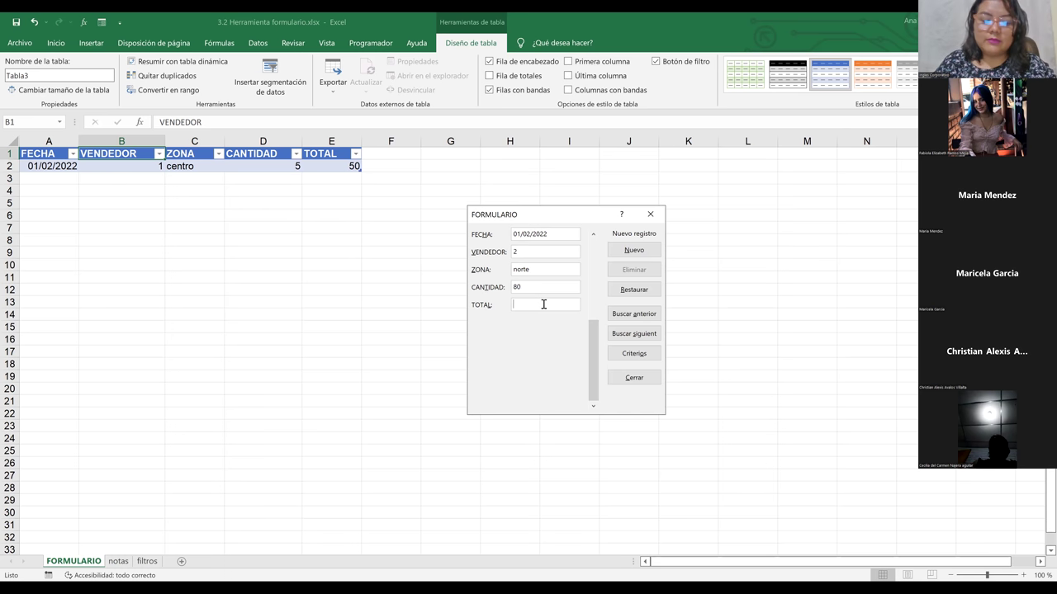
type("100")
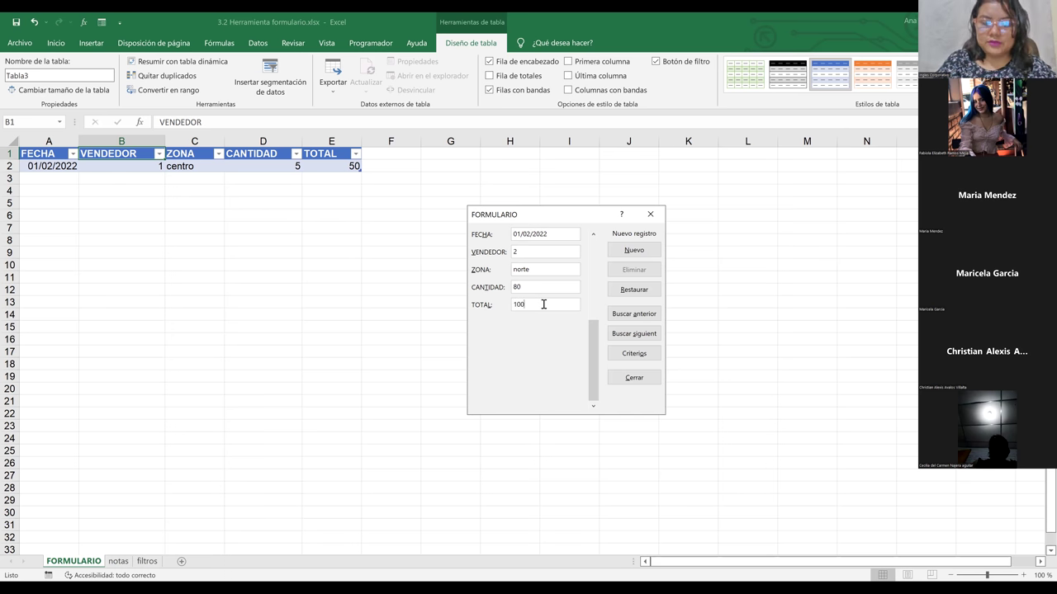
type(",00")
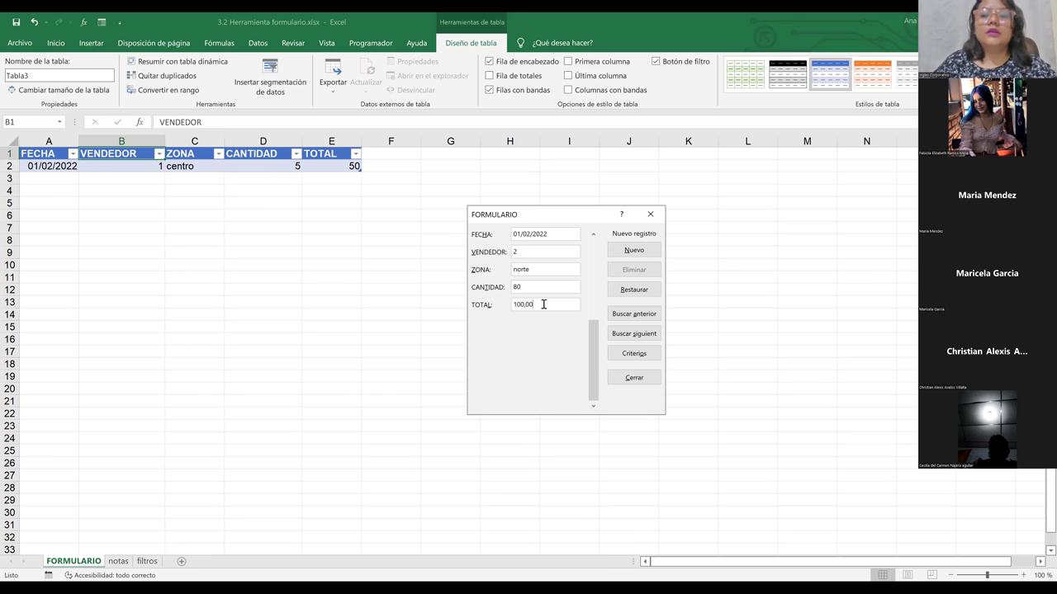
left_click(642, 251)
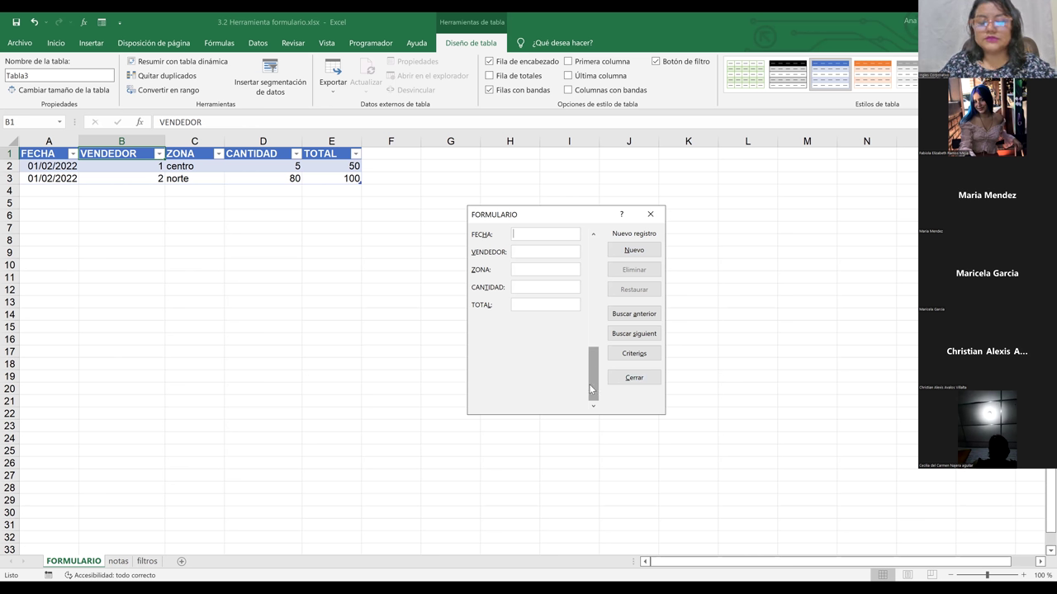
left_click_drag(590, 388, 600, 279)
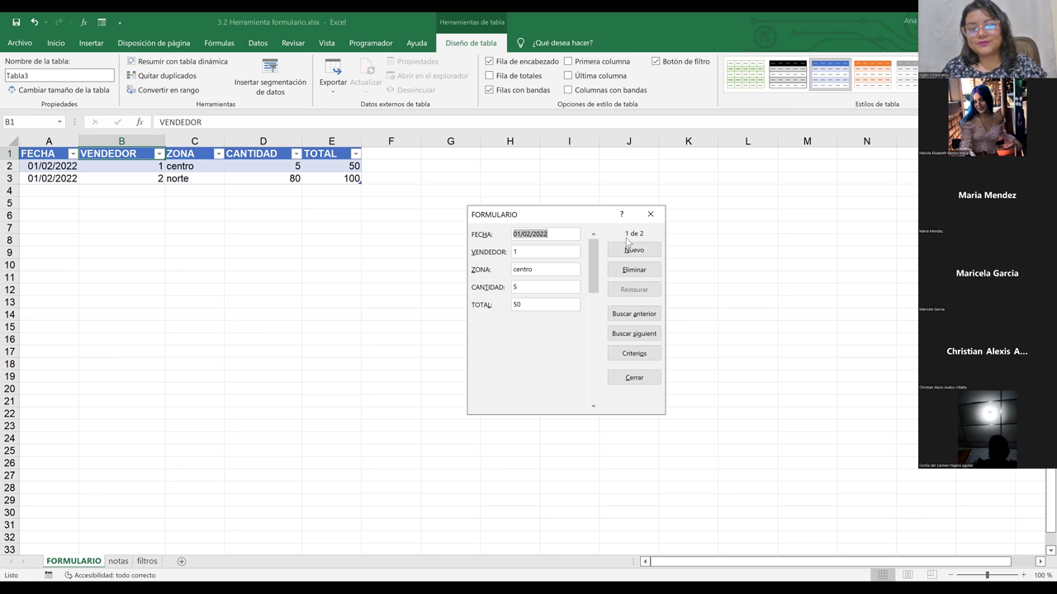
left_click(593, 406)
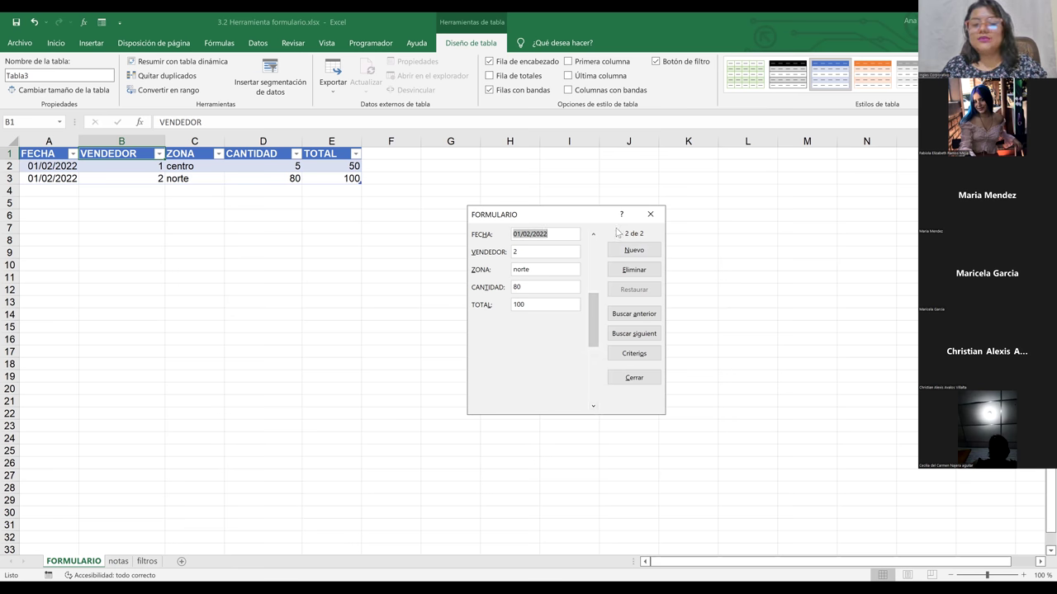
left_click(592, 406)
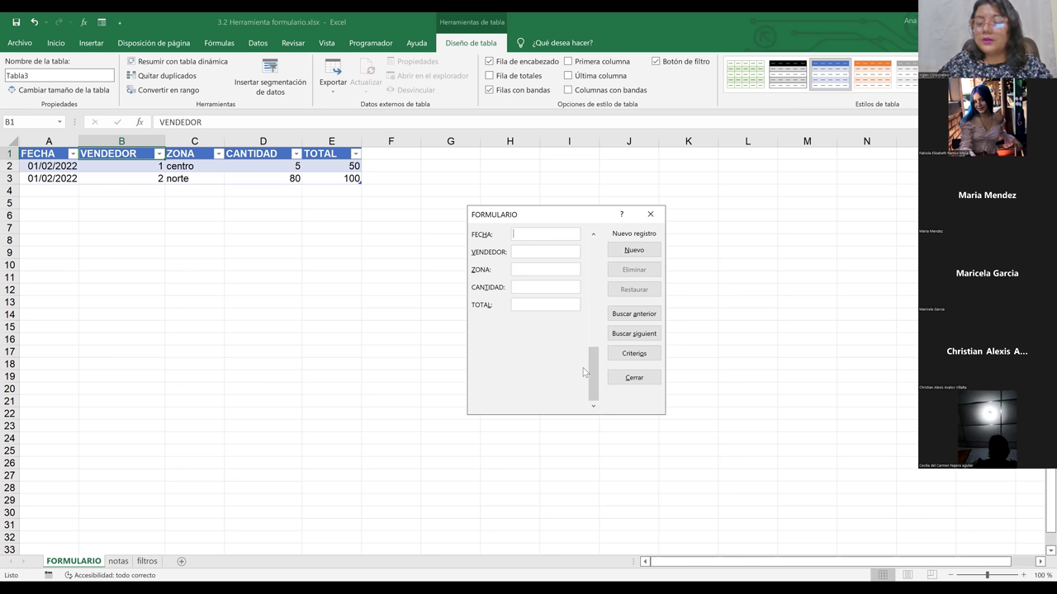
left_click(593, 237)
left_click(593, 237)
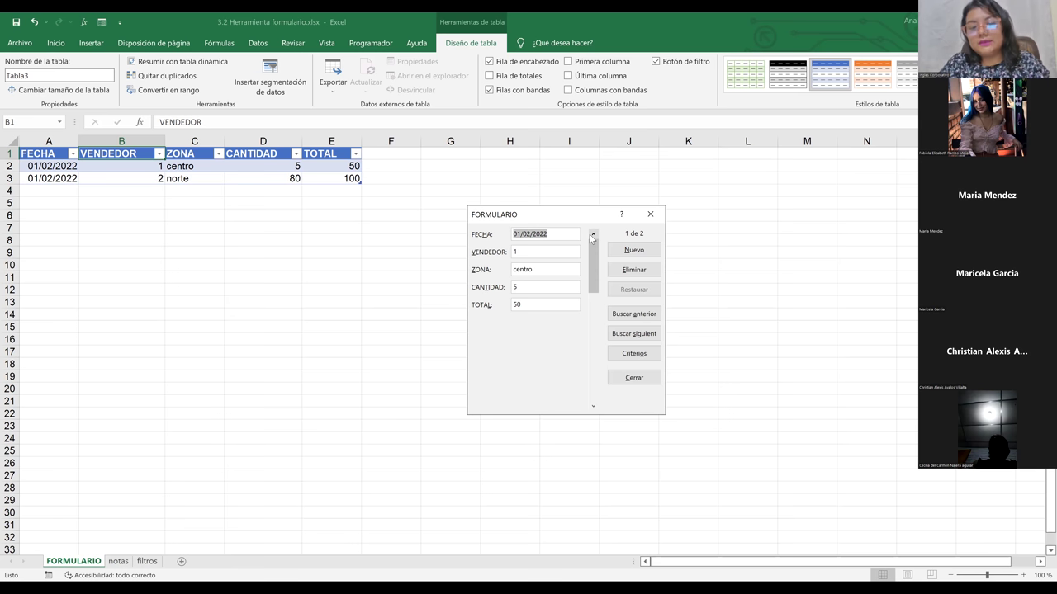
left_click(637, 318)
left_click(647, 333)
left_click(647, 335)
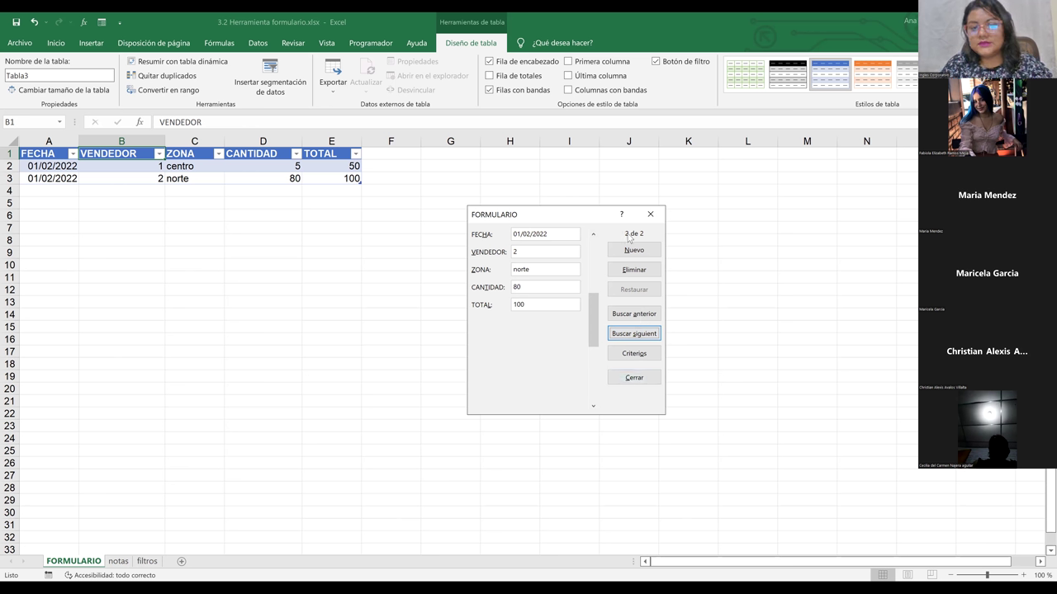
left_click(634, 318)
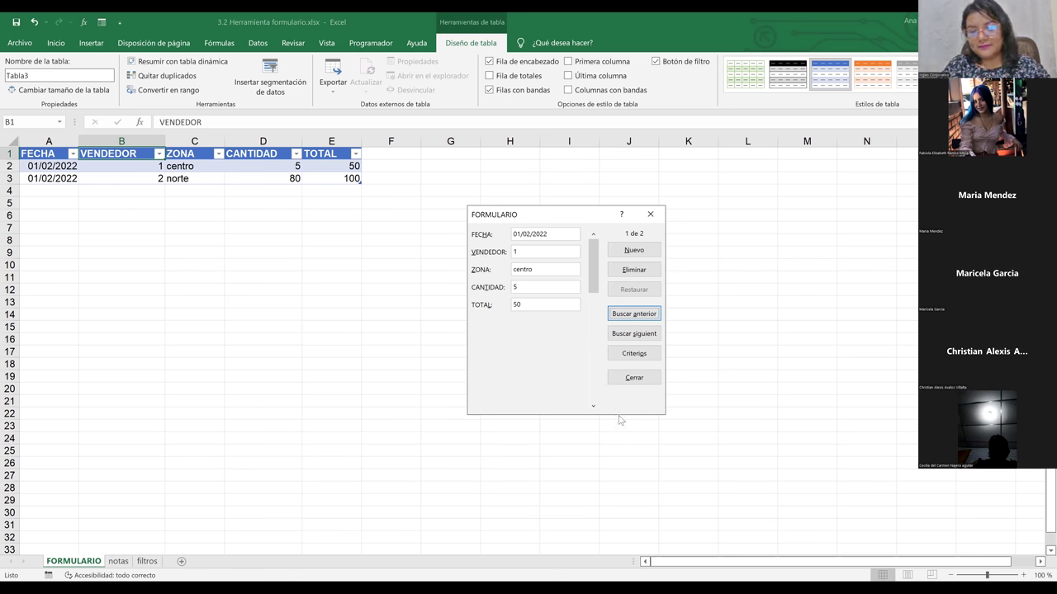
double_click(593, 406)
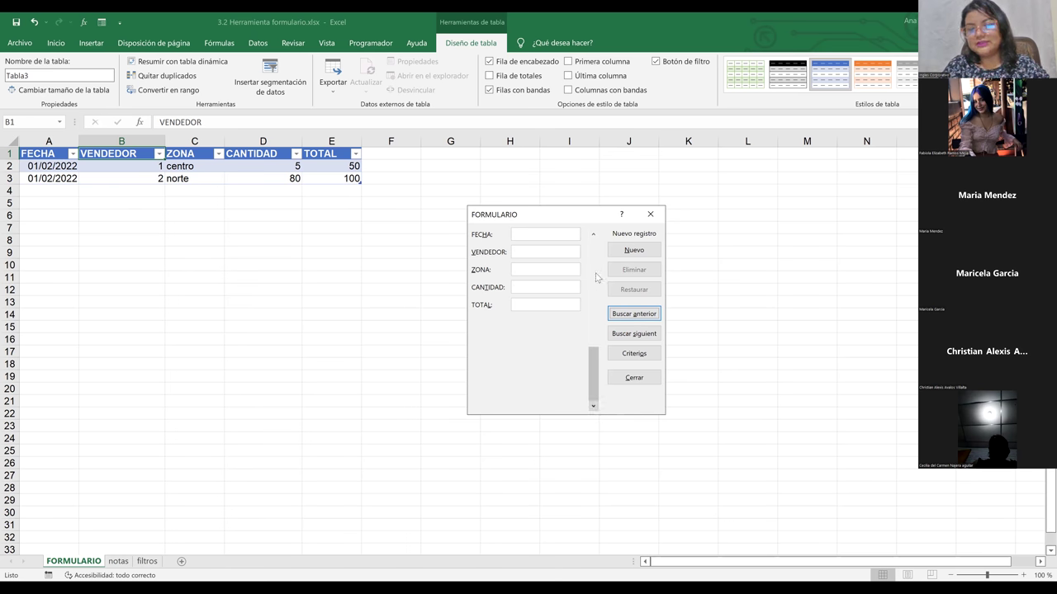
left_click(592, 235)
left_click(592, 235)
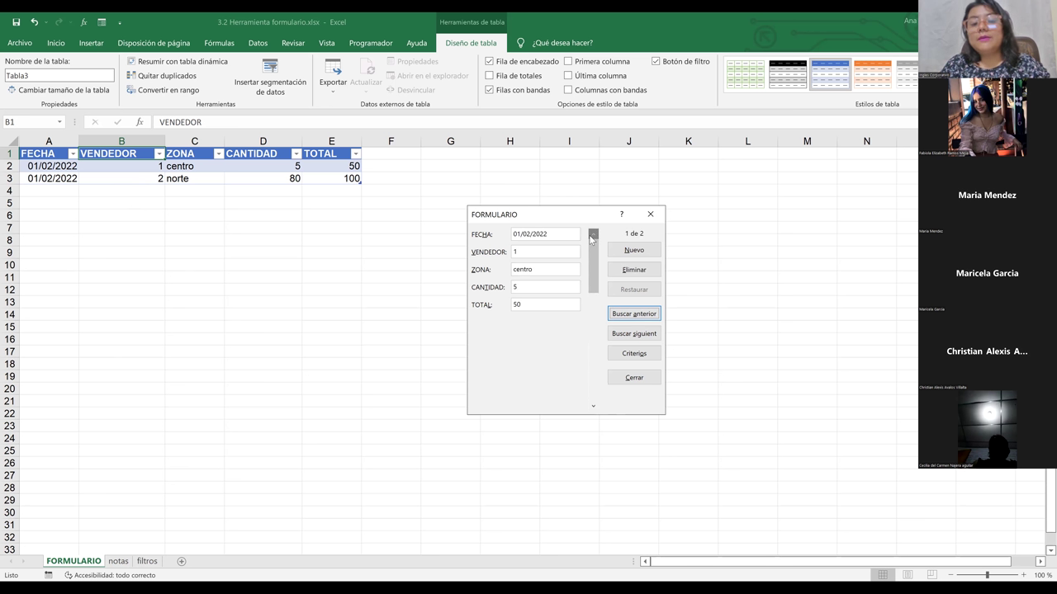
Step: Search the form by Criterios for VENDEDOR 2, showing the norte sale totalling 100
left_click(639, 355)
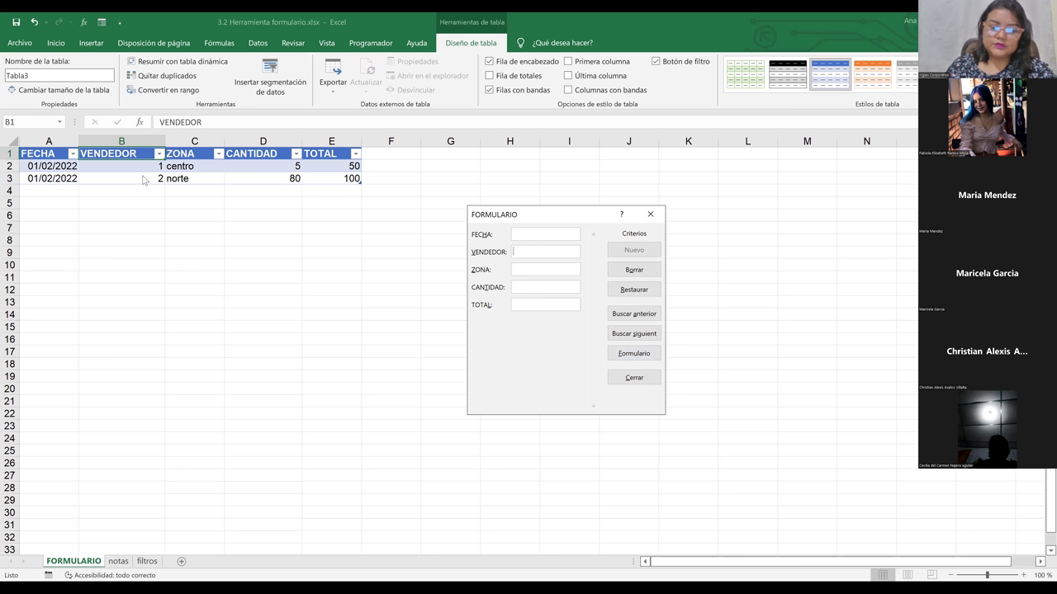
type("2")
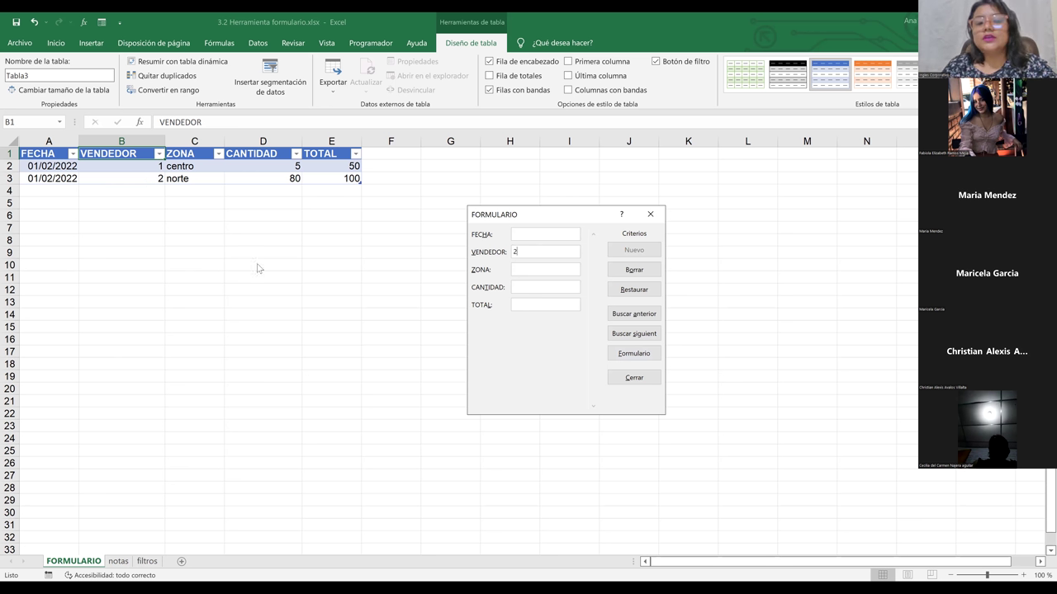
key("Return")
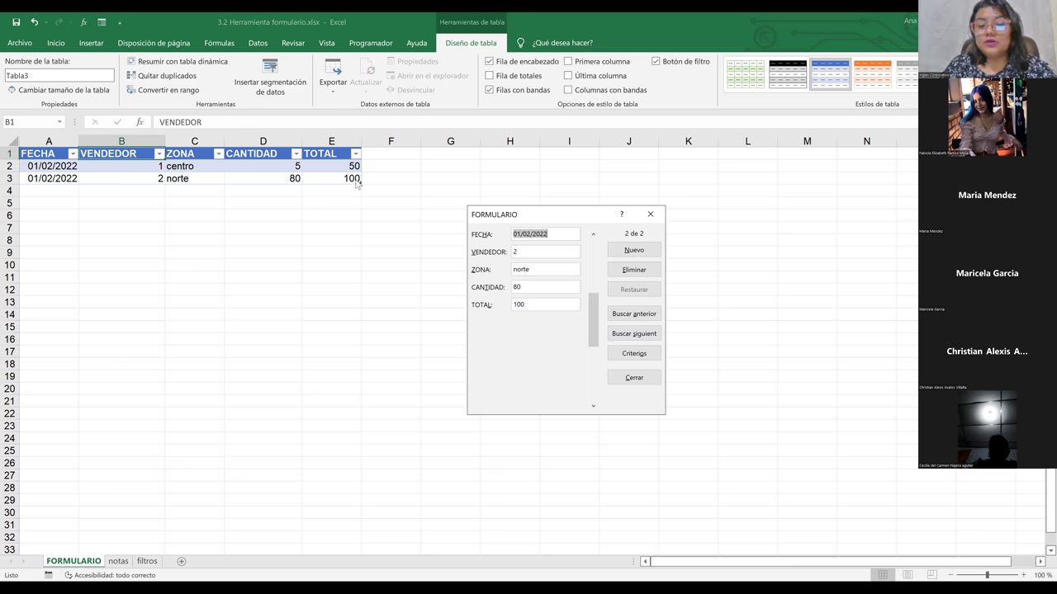
Step: Change record 2's VENDEDOR from 2 to 3 and save it by moving to record 1
left_click(521, 251)
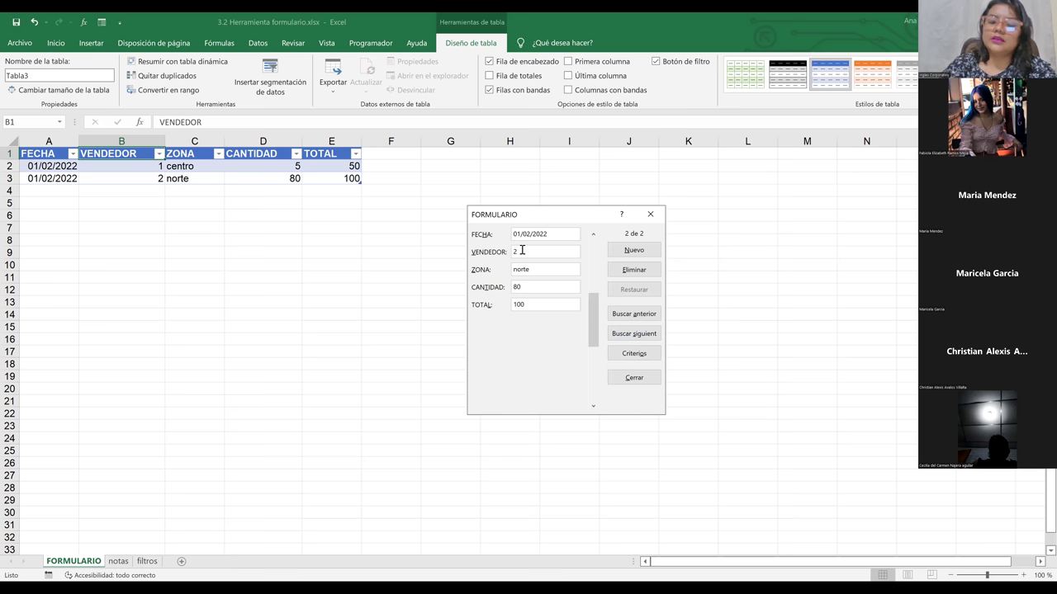
key("BackSpace")
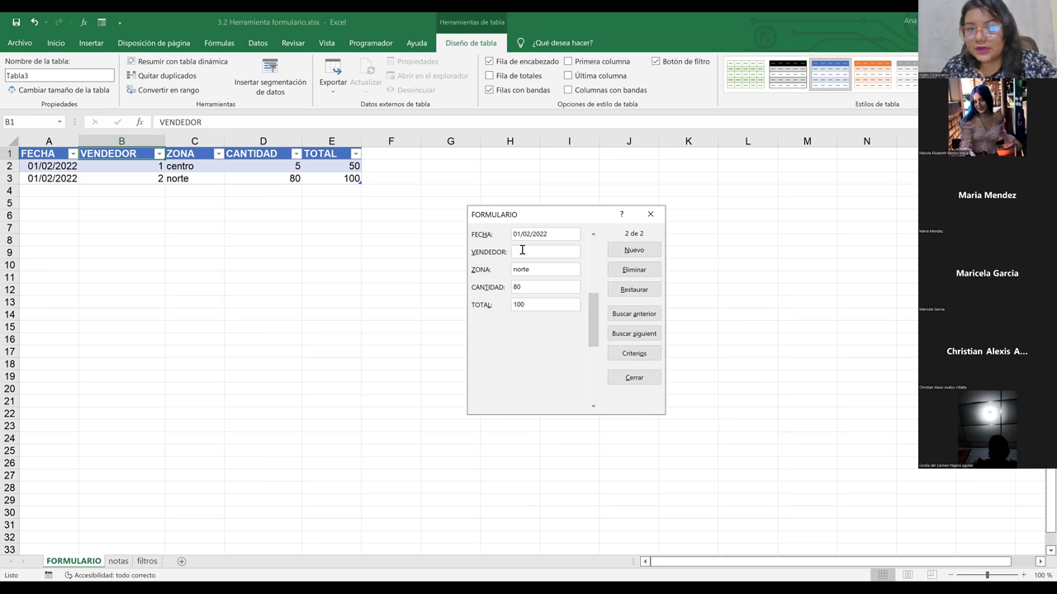
type("3")
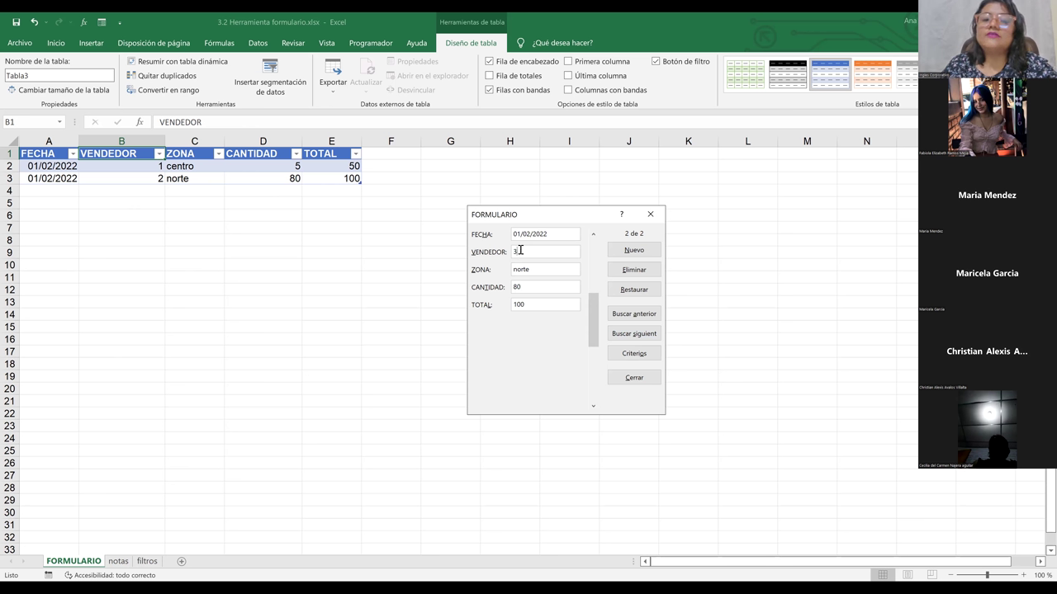
left_click(593, 278)
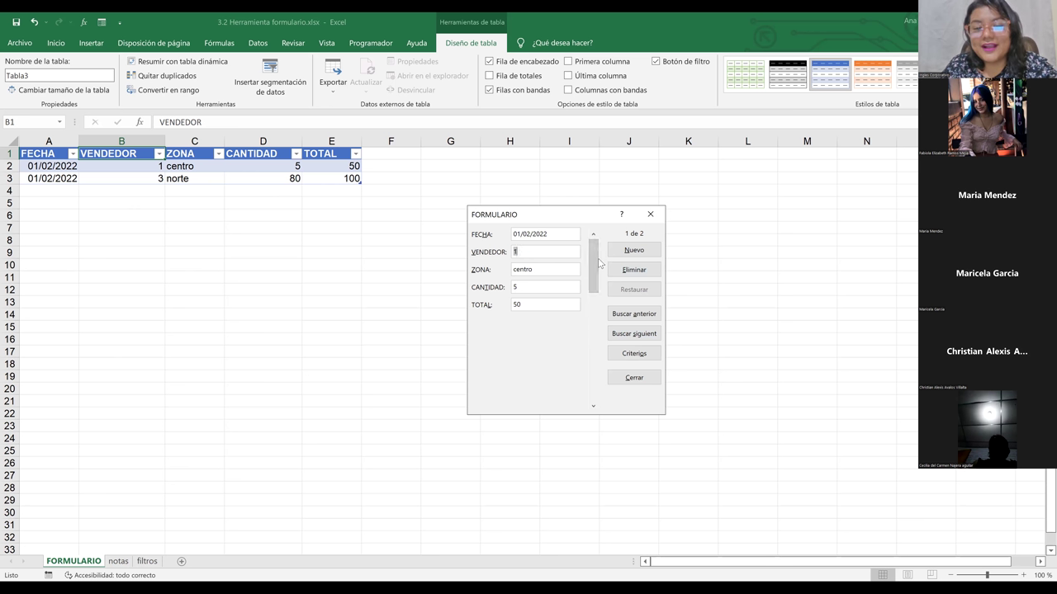
Step: Revisit records 1 and 2 to confirm VENDEDOR 3, then scroll to a blank new record
left_click(593, 407)
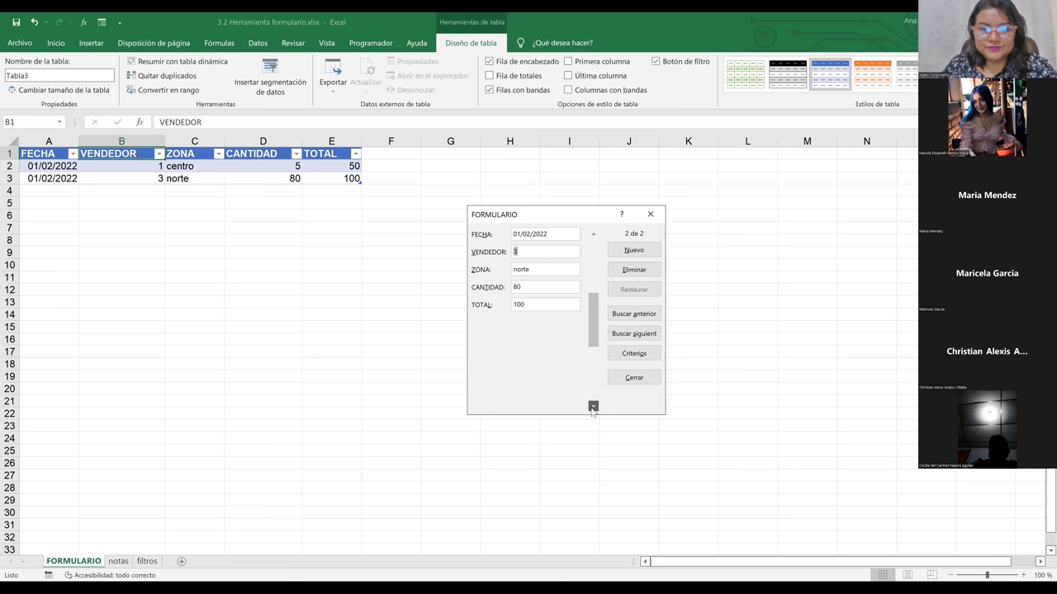
left_click(535, 252)
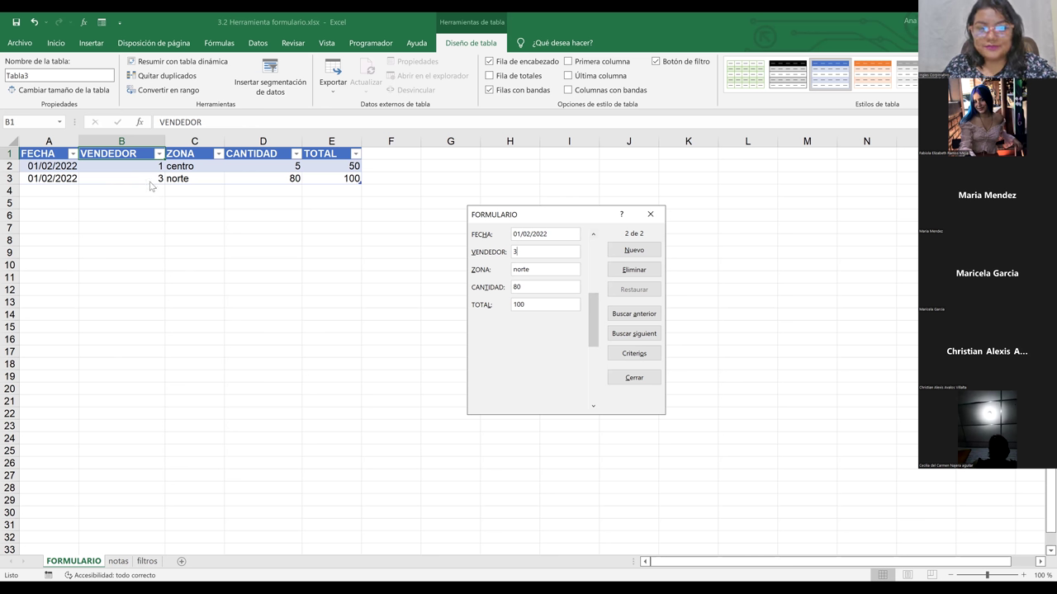
left_click(594, 275)
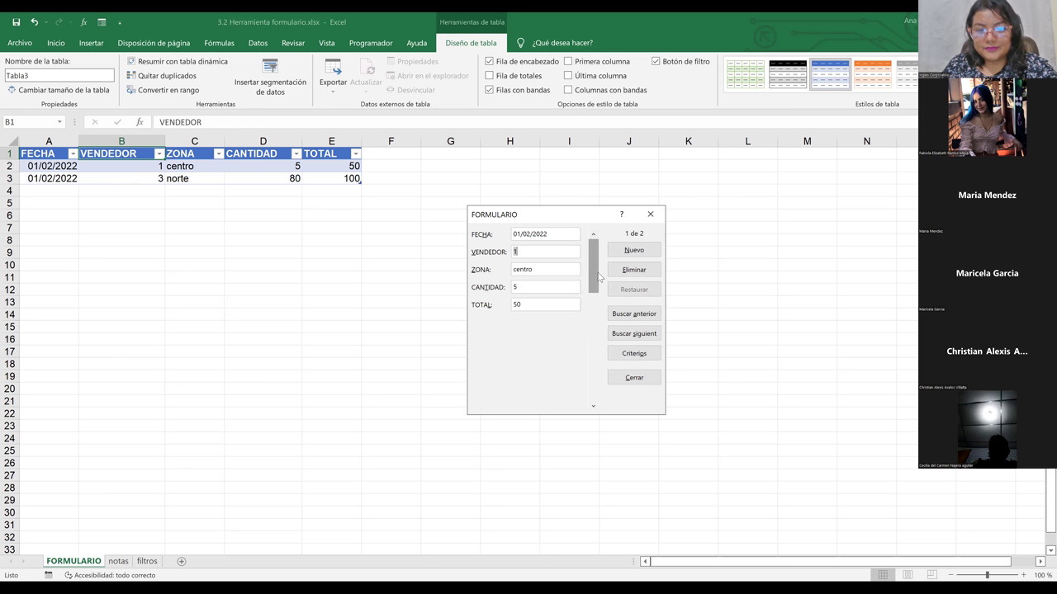
left_click(593, 406)
double_click(517, 251)
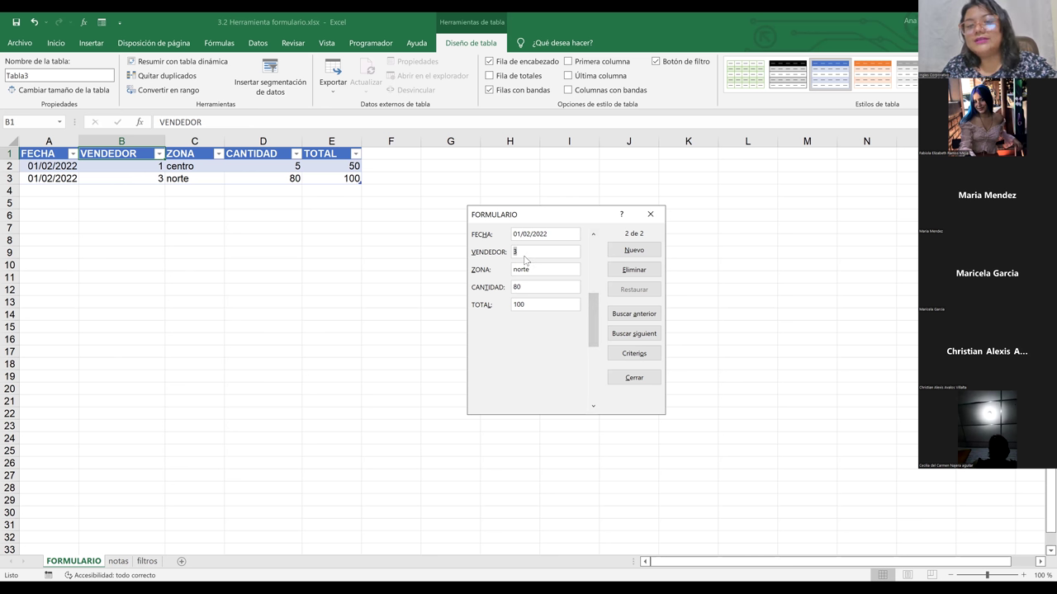
left_click(524, 256)
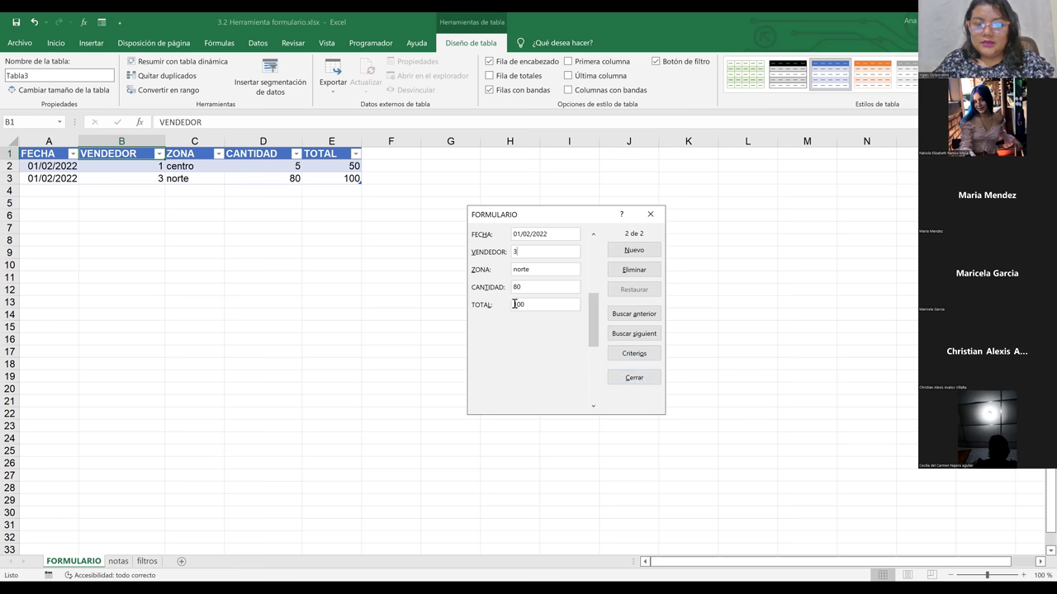
scroll(570, 303, "down", 1)
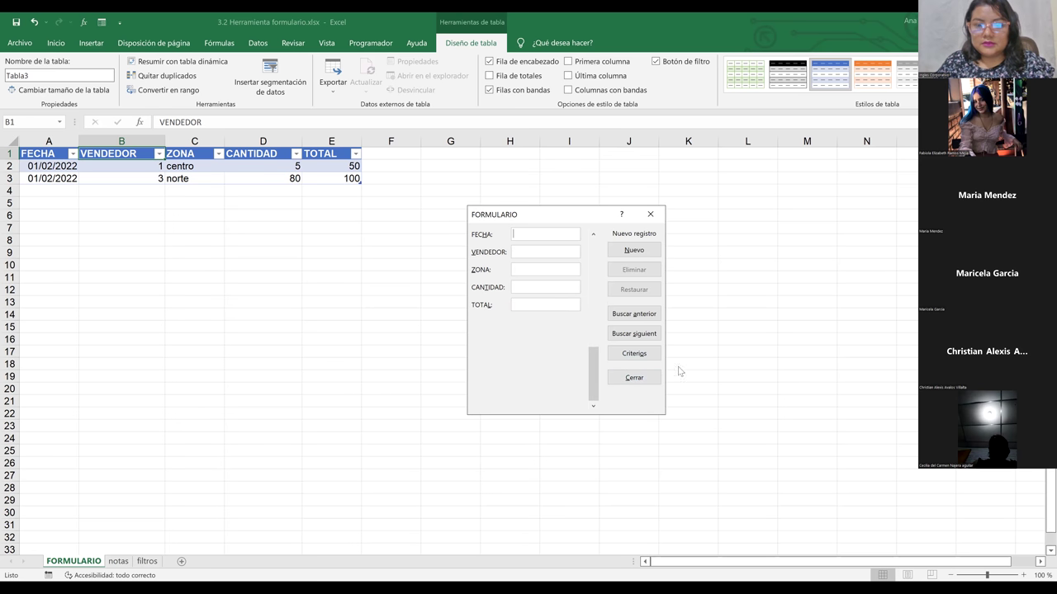
left_click(634, 378)
left_click(411, 249)
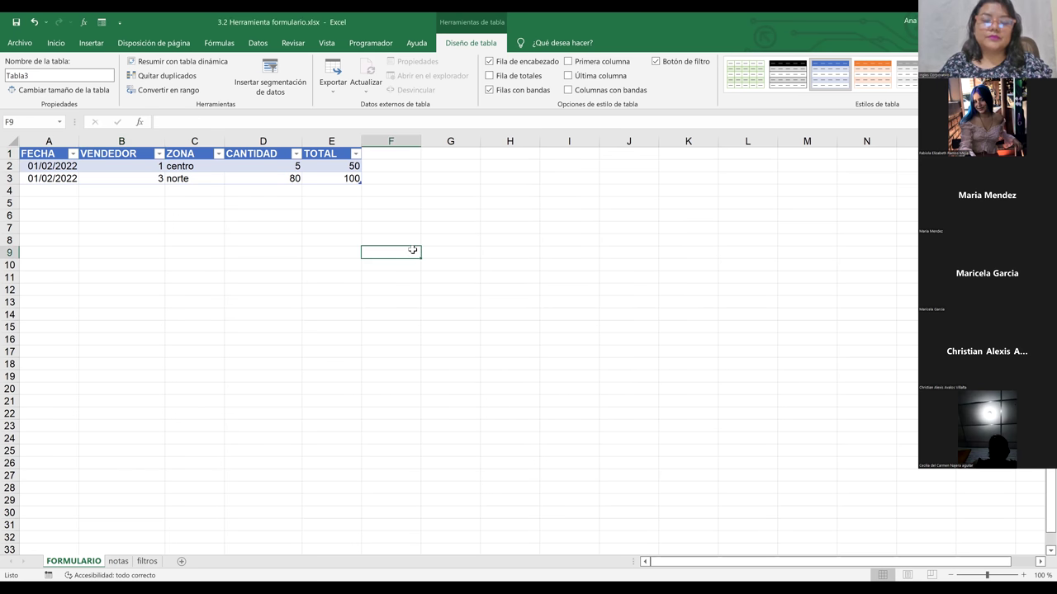
left_click(324, 178)
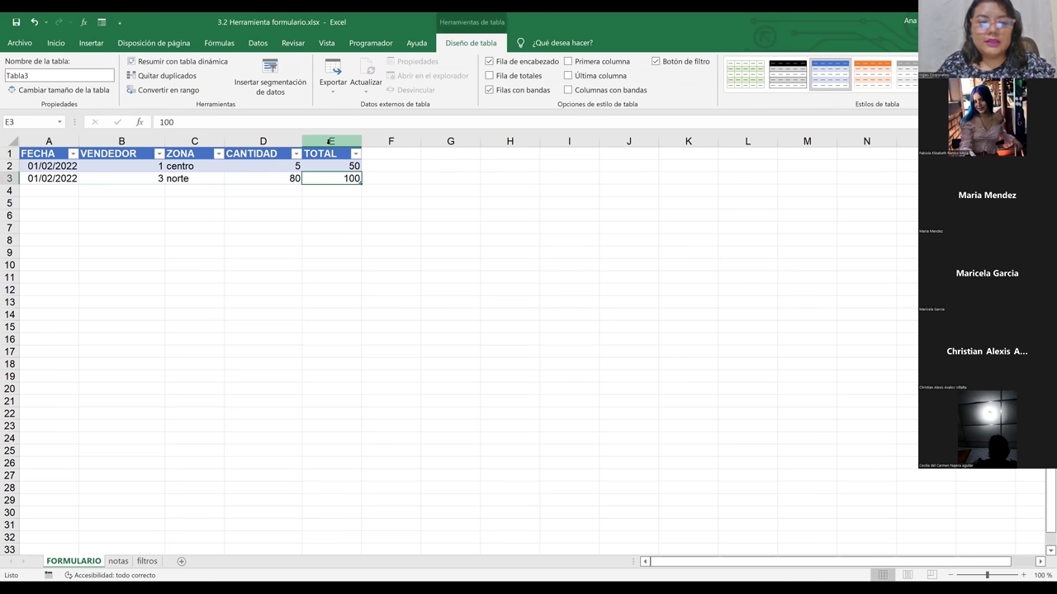
left_click(330, 139)
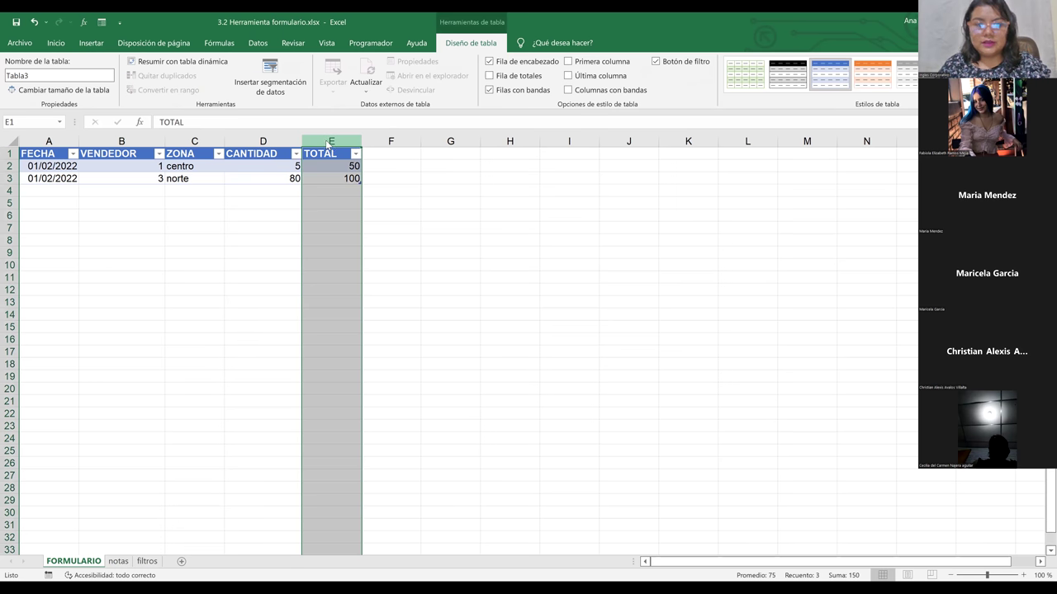
right_click(327, 141)
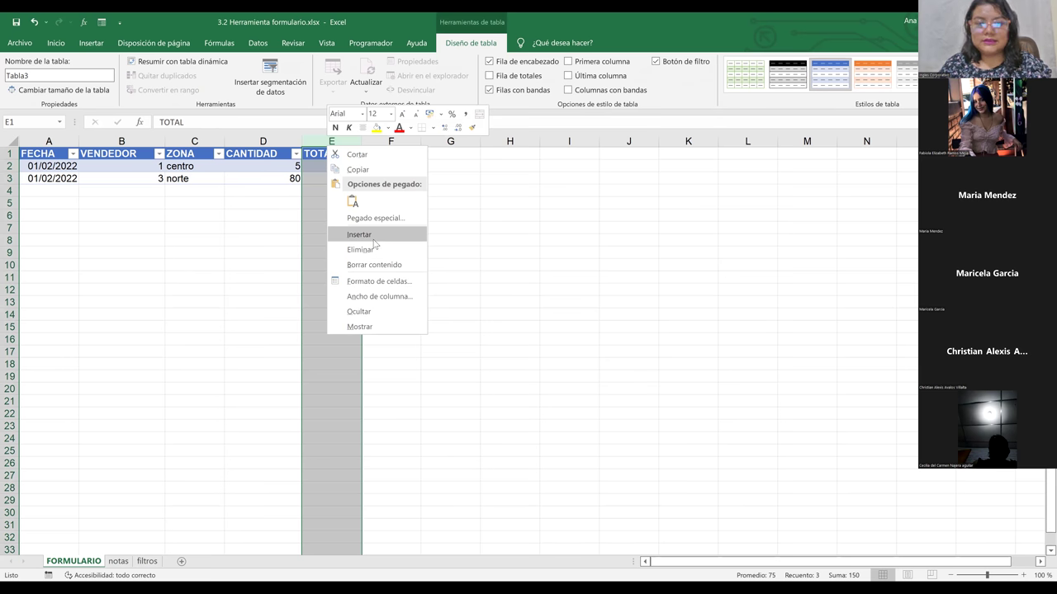
left_click(370, 235)
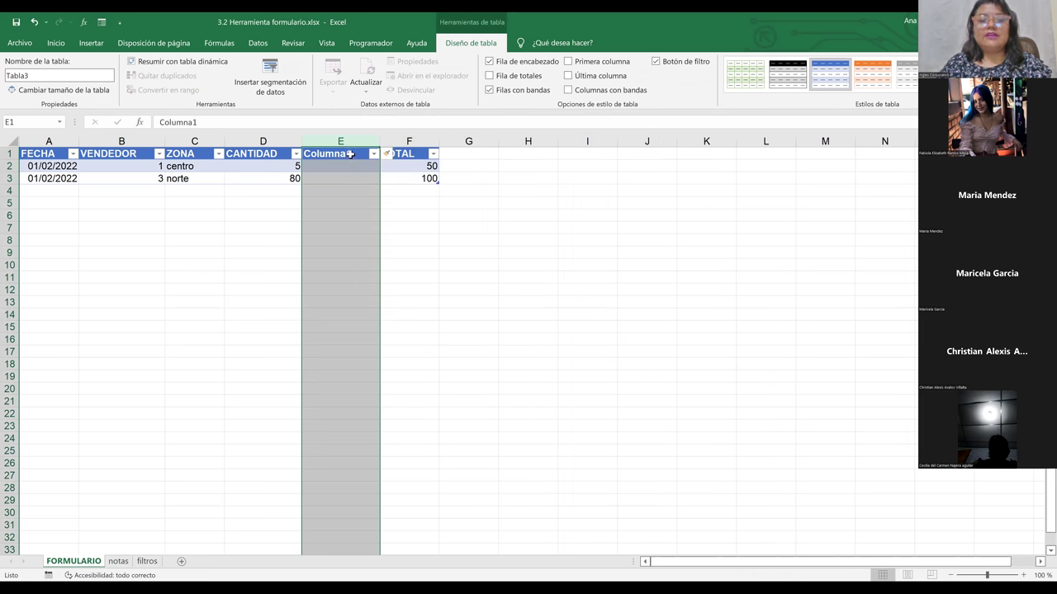
left_click(350, 154)
type("Preci")
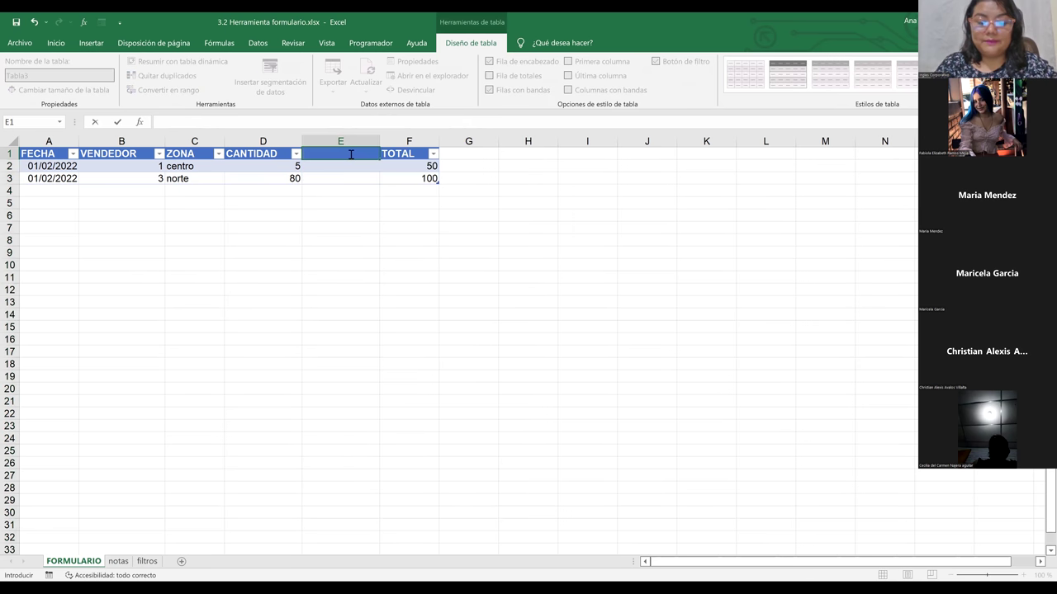
type("o")
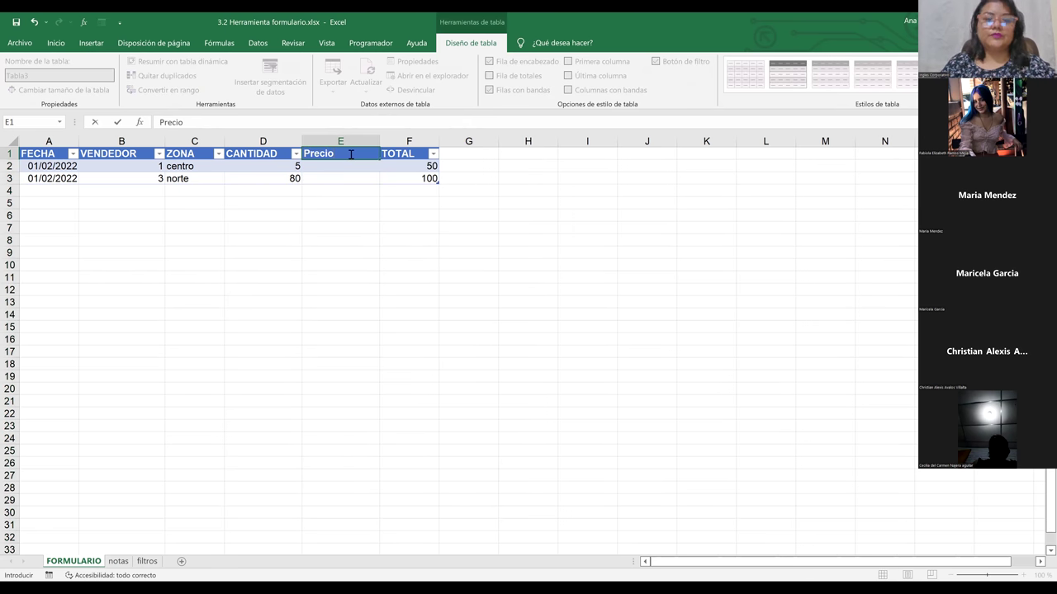
left_click(355, 257)
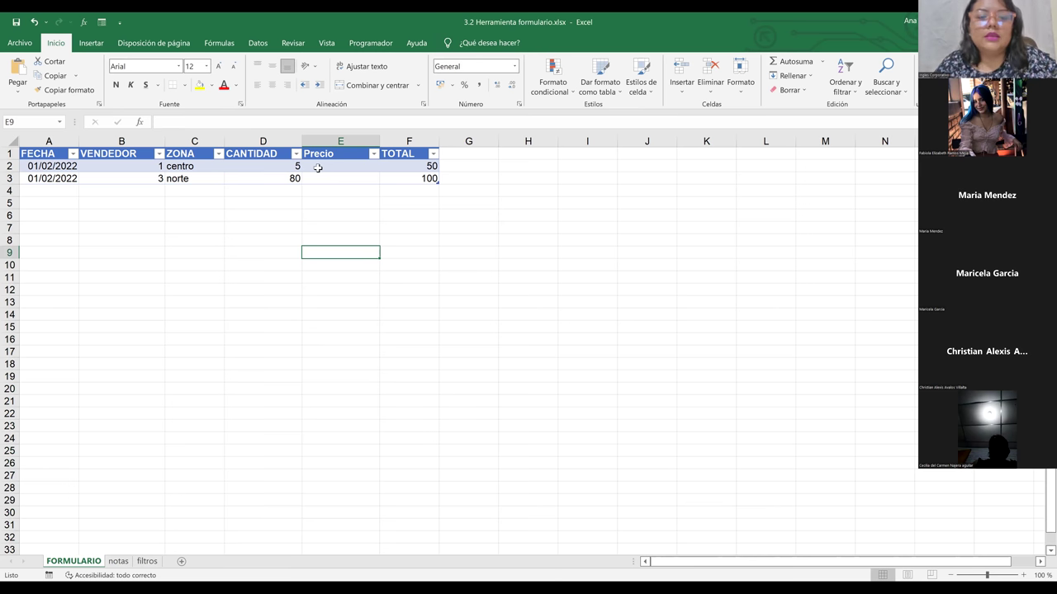
left_click(318, 167)
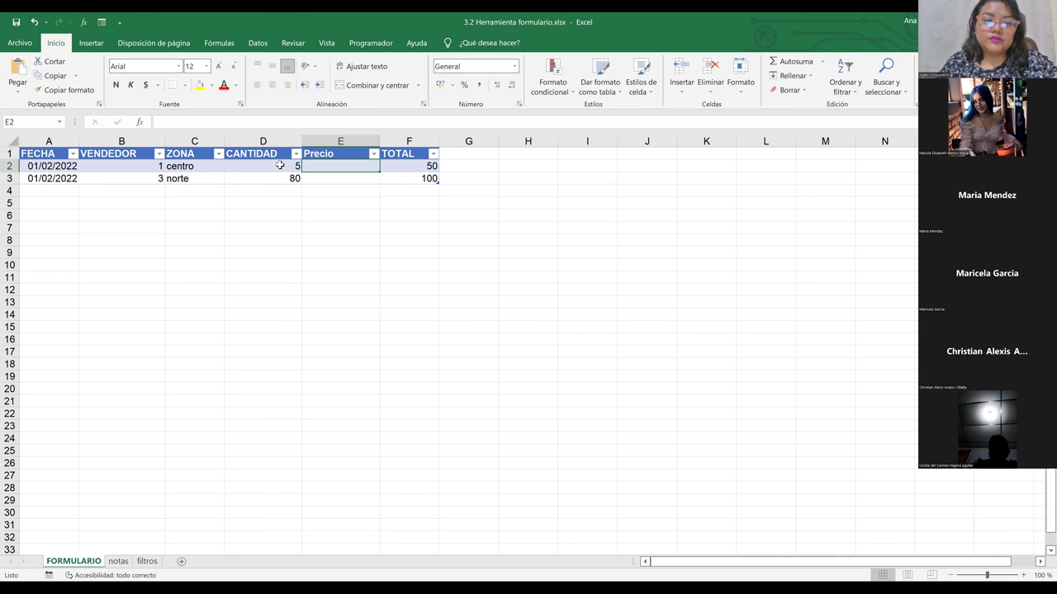
left_click(274, 166)
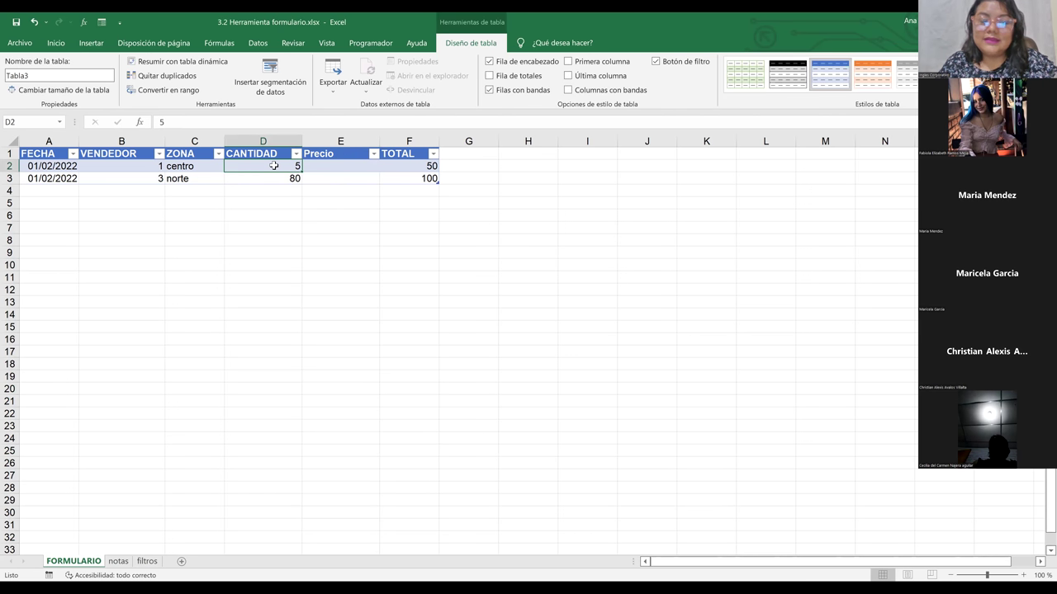
left_click(336, 167)
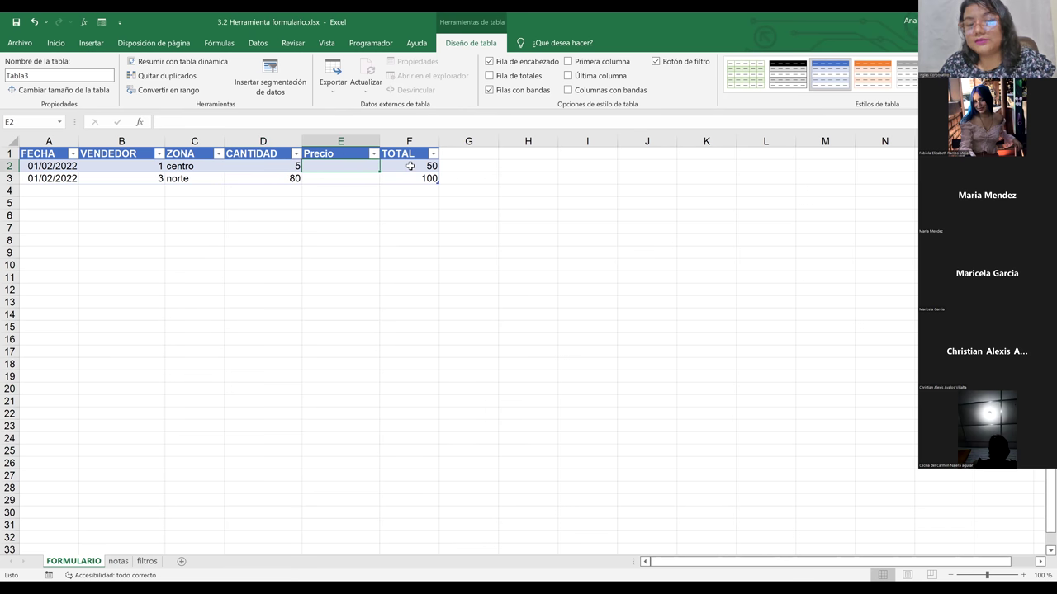
left_click(410, 166)
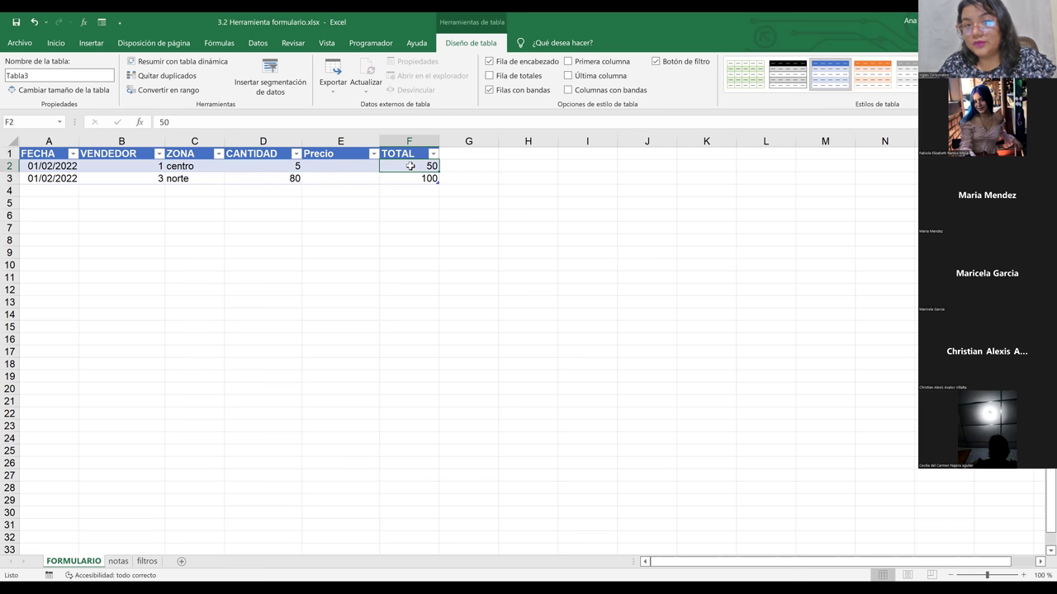
Step: Enter Precio 5,8 for the centro sale and 50 for the norte sale in E2:E3
left_click(340, 167)
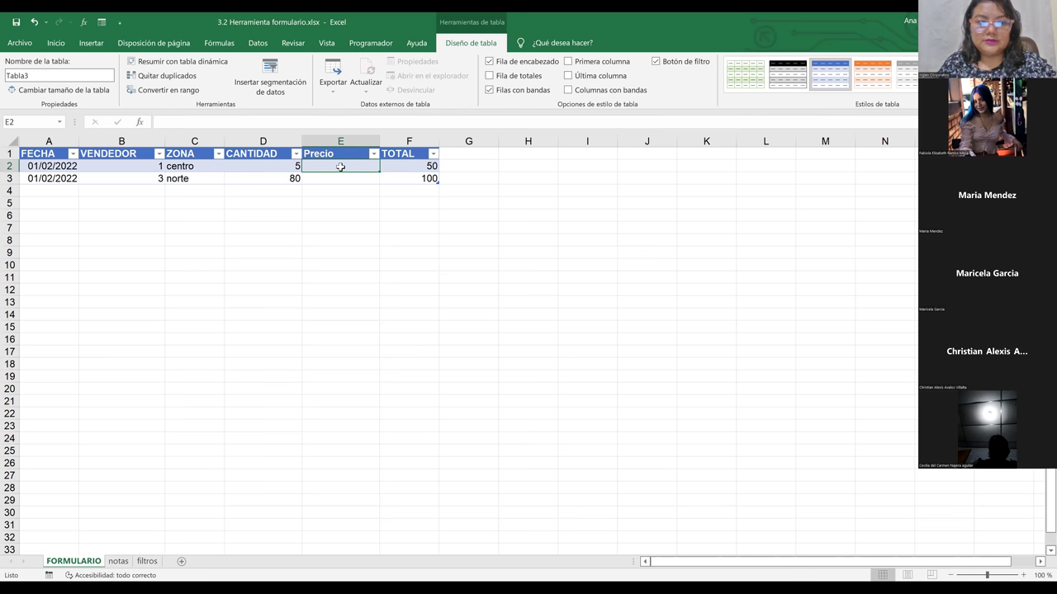
left_click(306, 224)
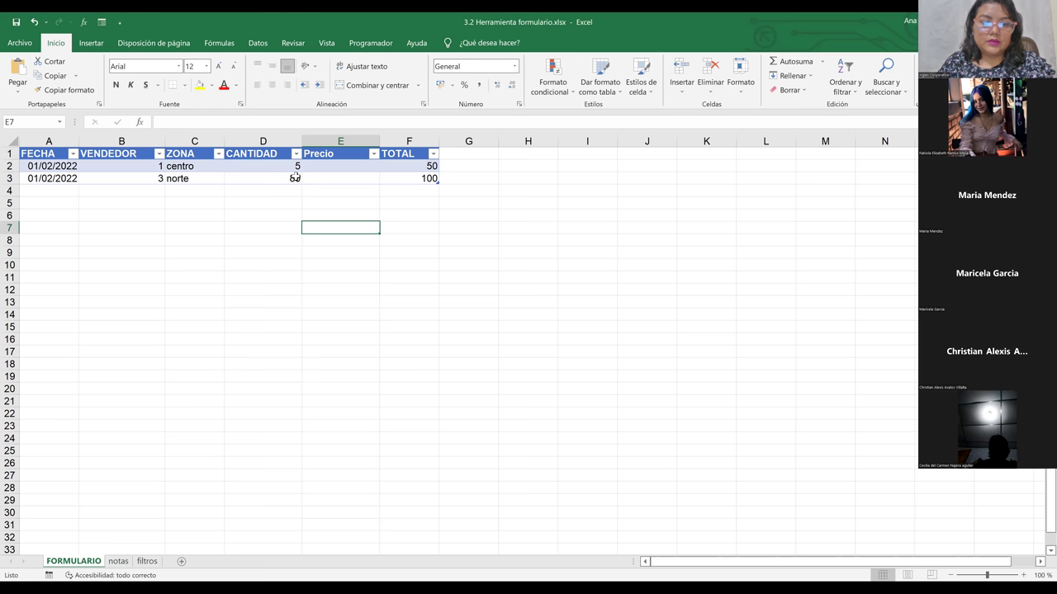
left_click(329, 169)
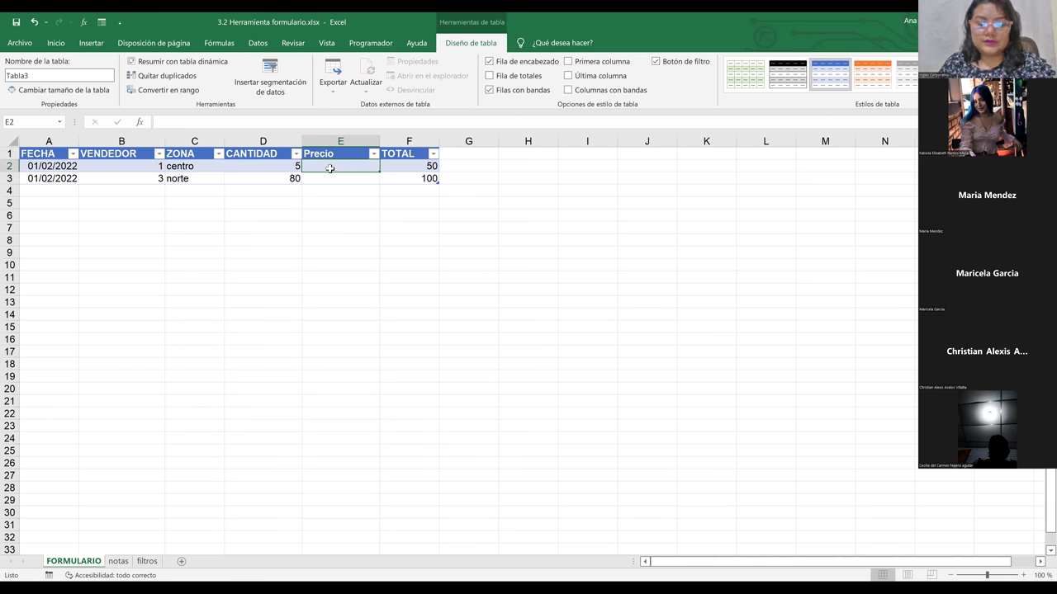
type("5")
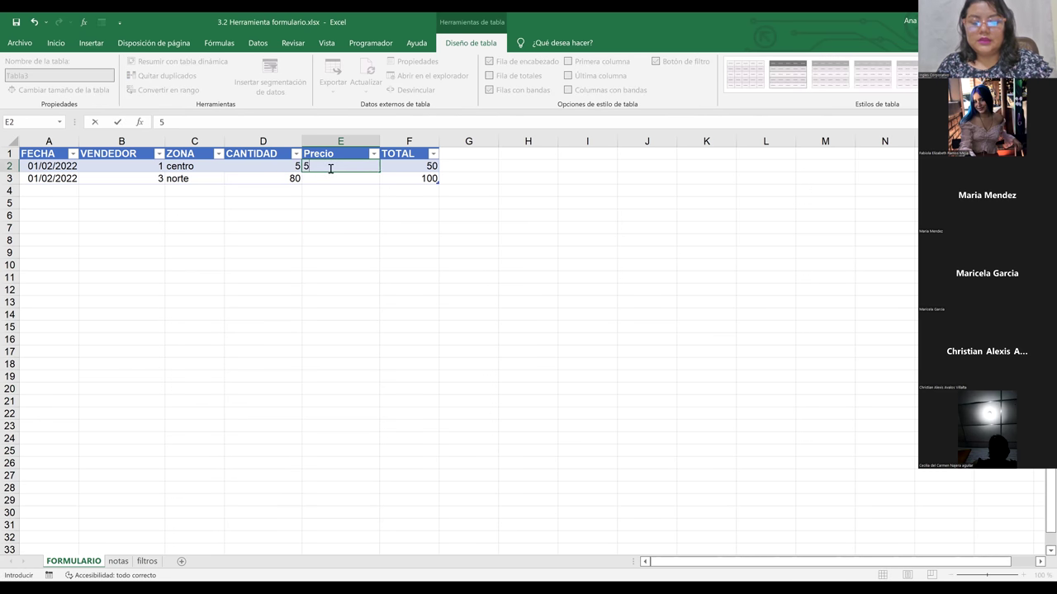
type(",8")
key("Return")
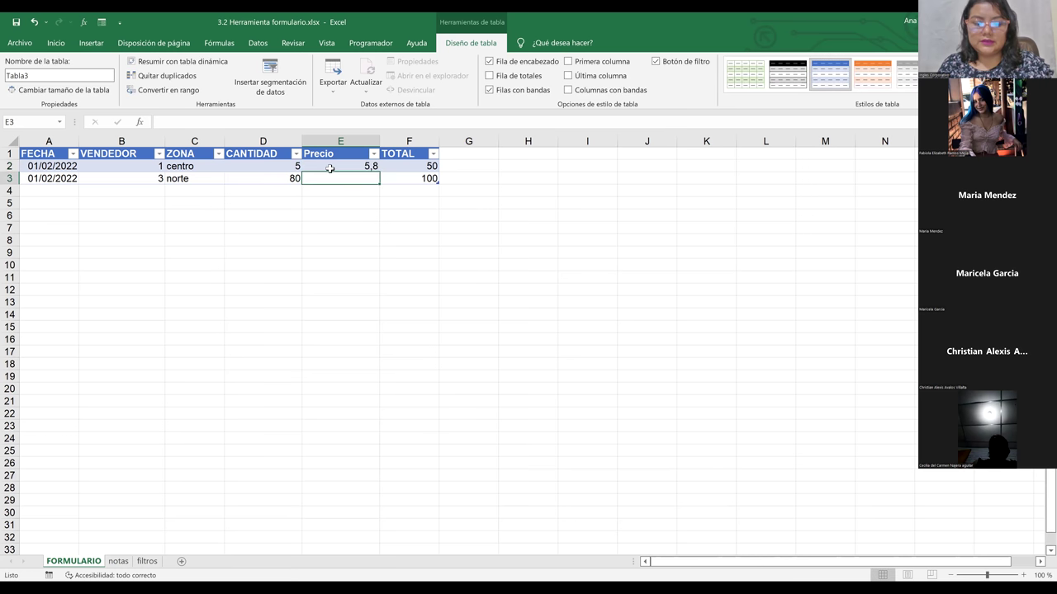
type("50")
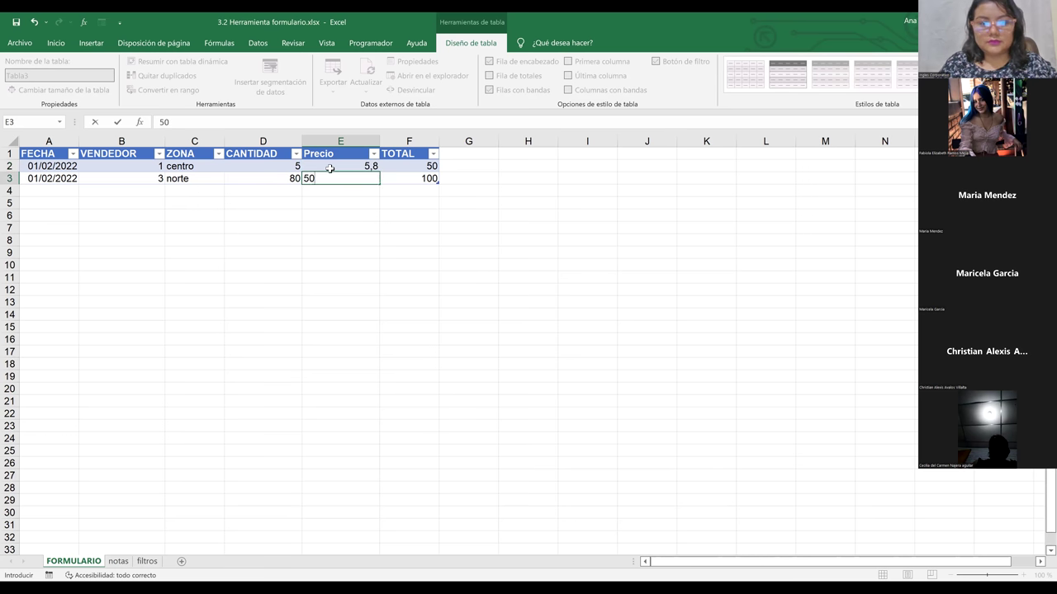
key("Return")
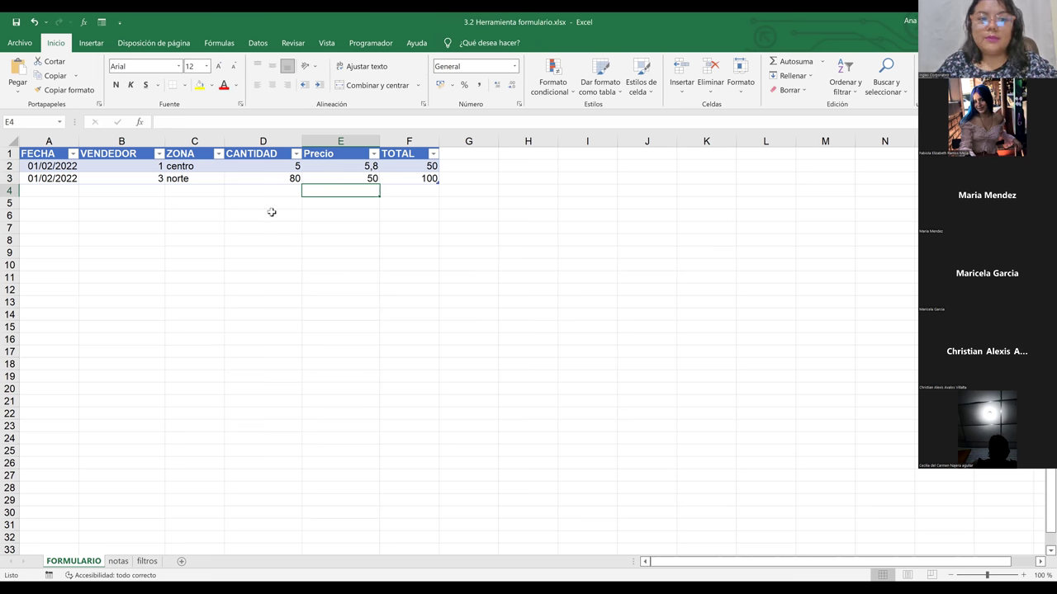
left_click(240, 187)
left_click(238, 175)
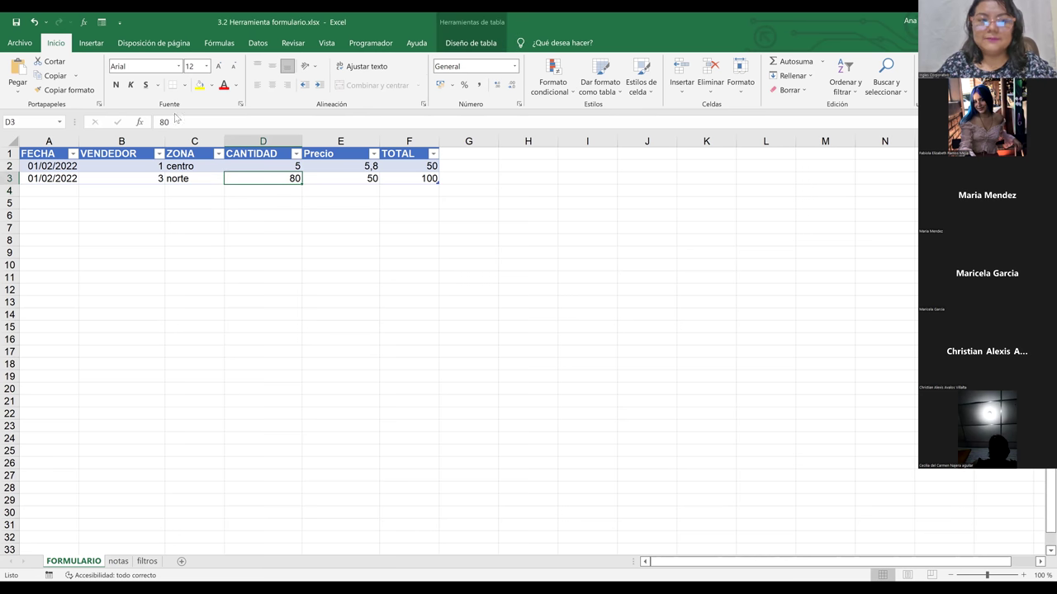
Step: Add the record 25/10/2022, vendedor 2, centro, quantity 8, price 9,5, total 8 via the form, then close it
left_click(99, 24)
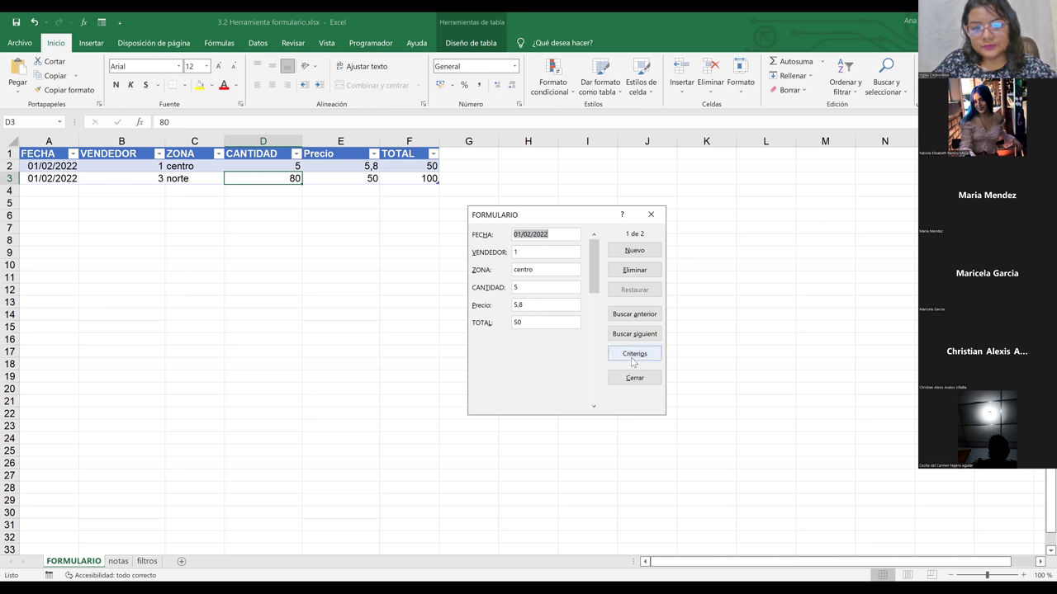
left_click(632, 251)
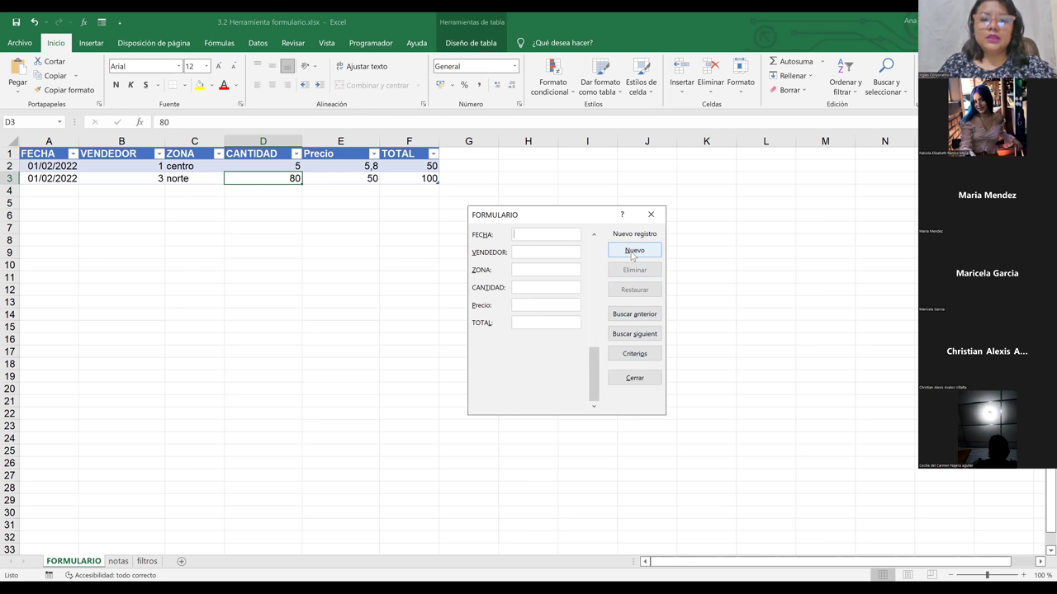
type("25&")
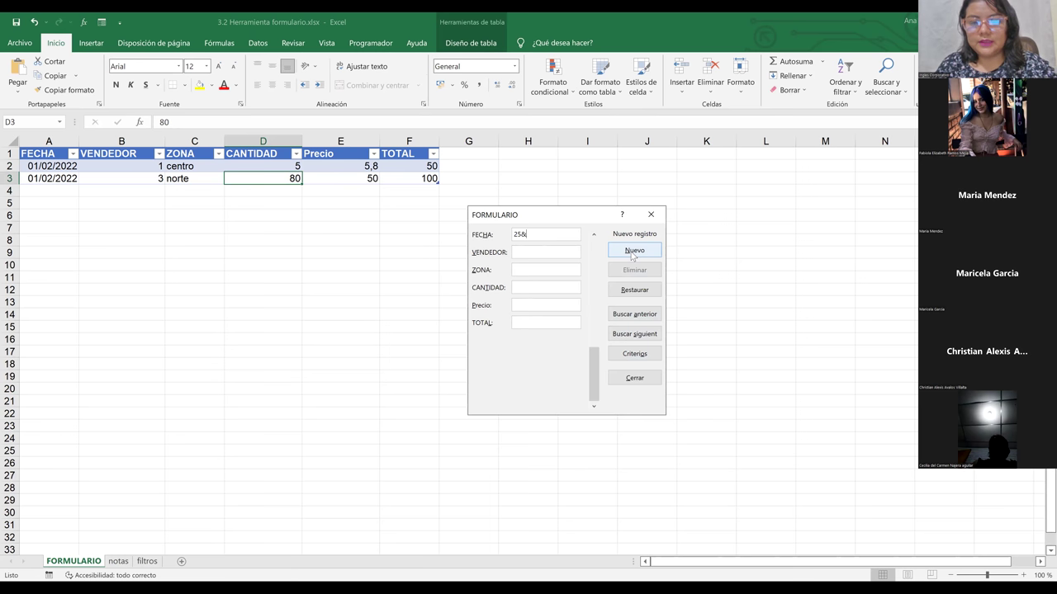
key("BackSpace")
type("/")
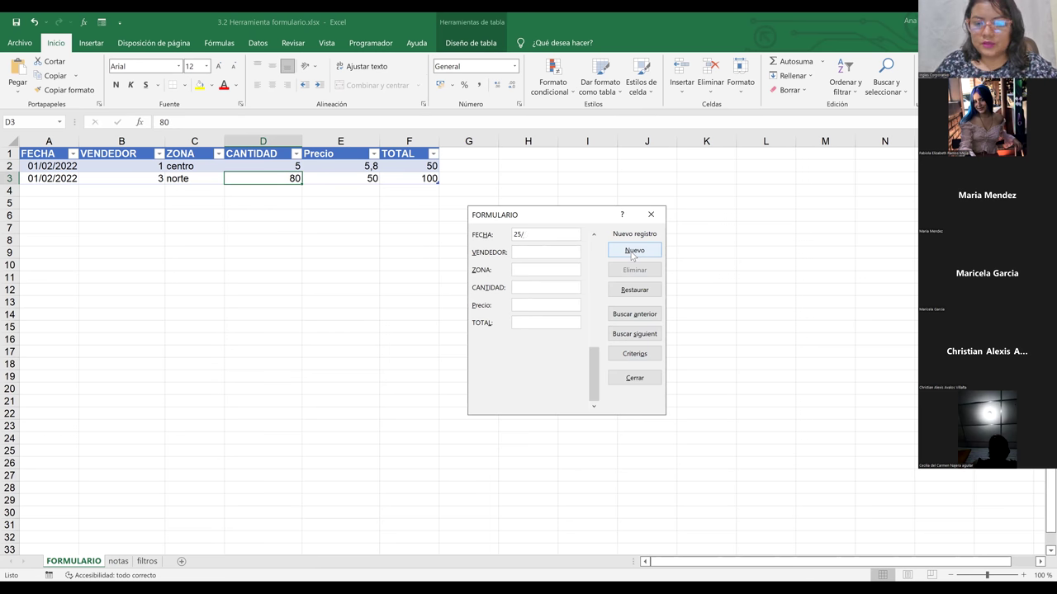
type("10")
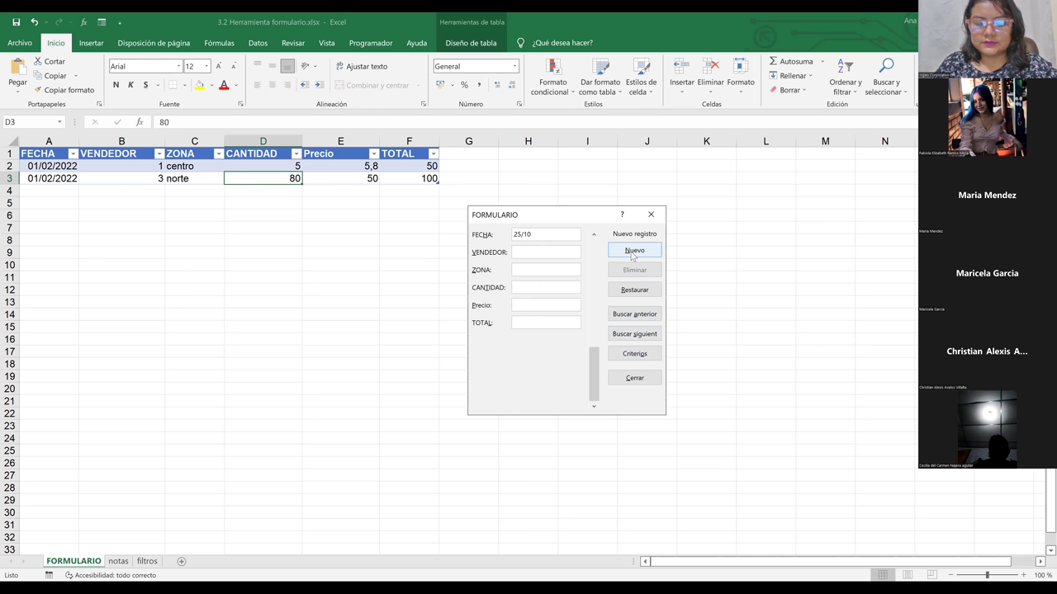
type("/2022")
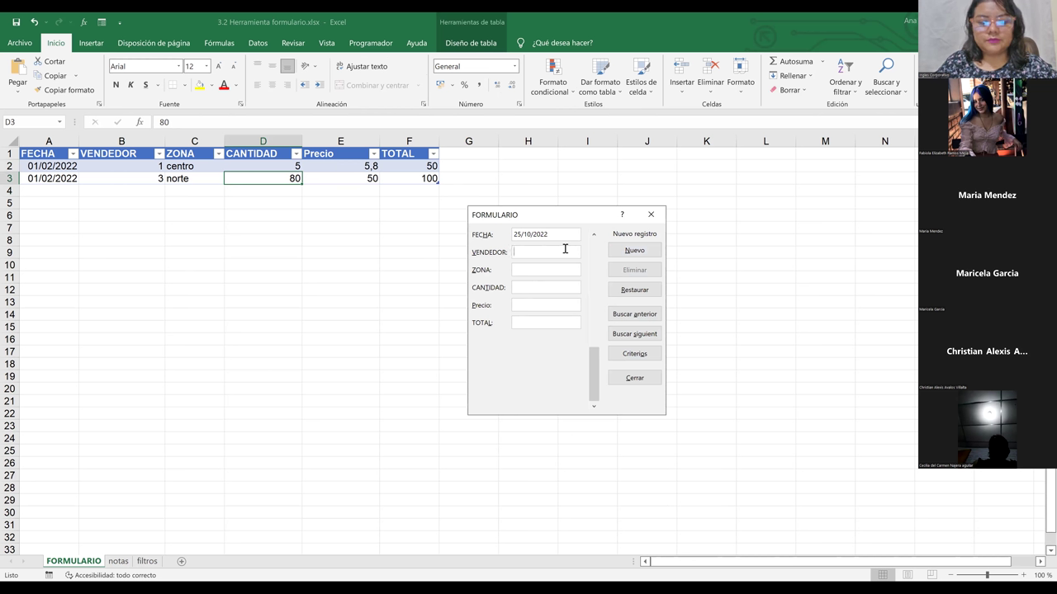
type("2")
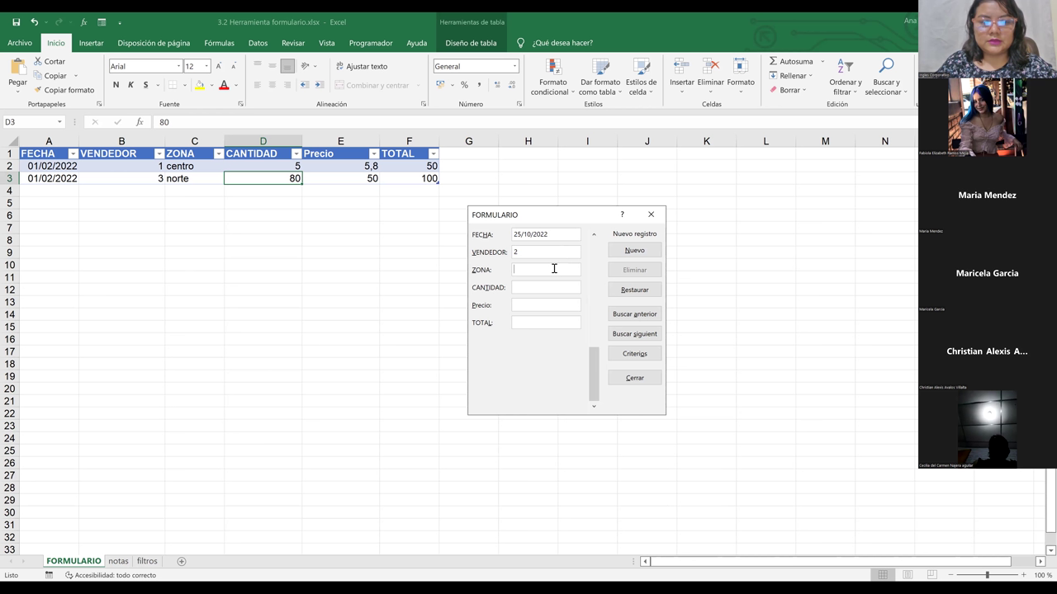
type("centro")
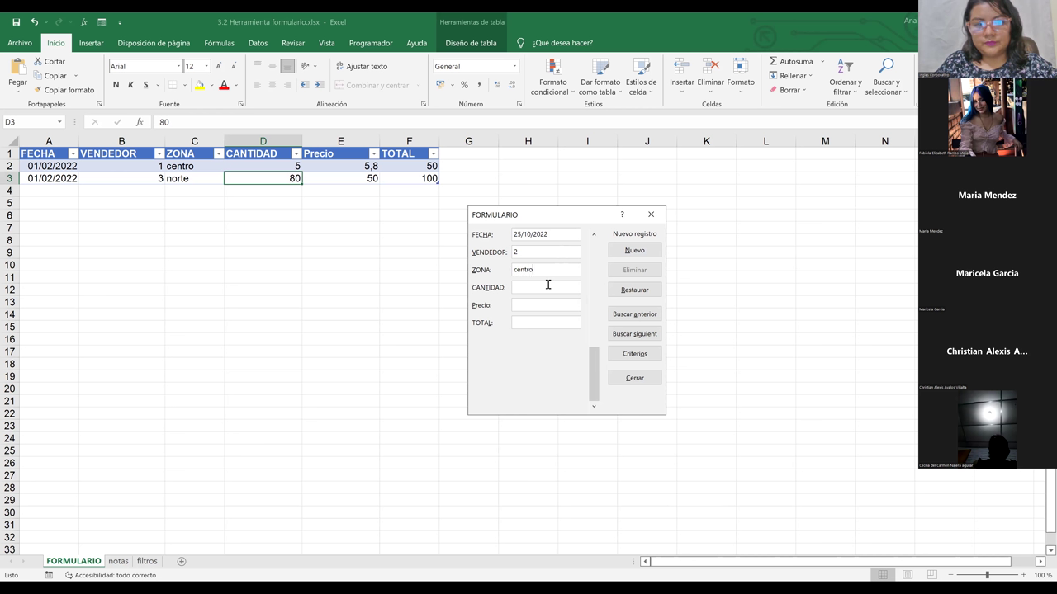
type("8")
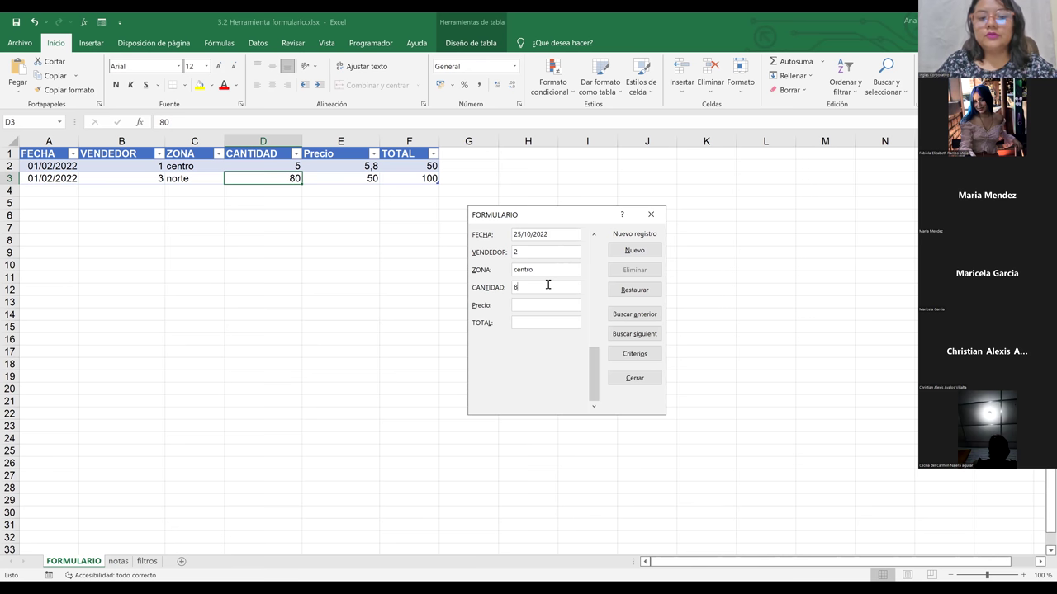
left_click(537, 305)
type("9,5")
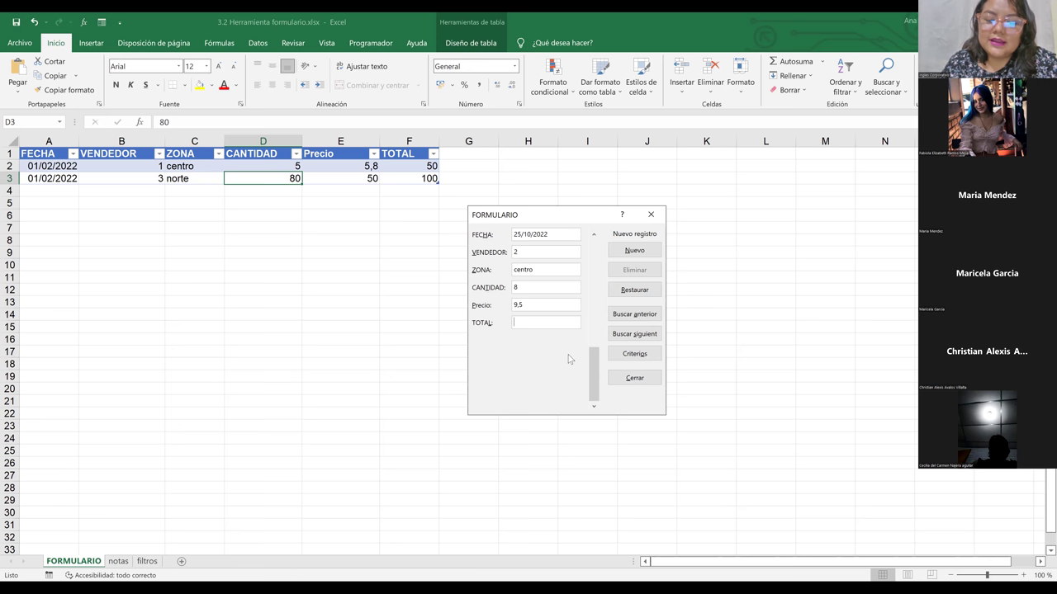
type("8")
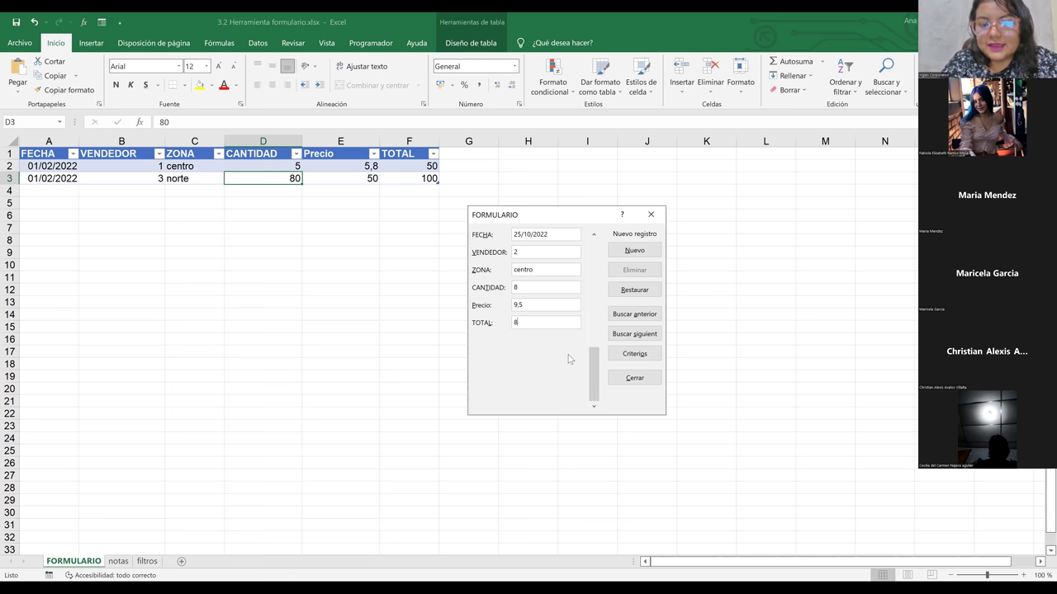
key("Return")
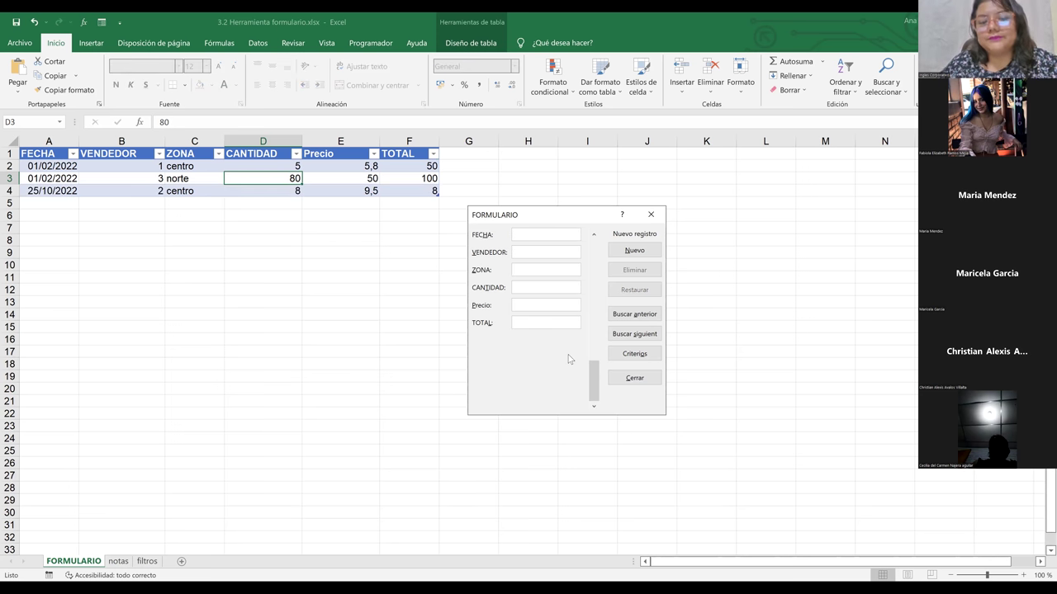
left_click(634, 378)
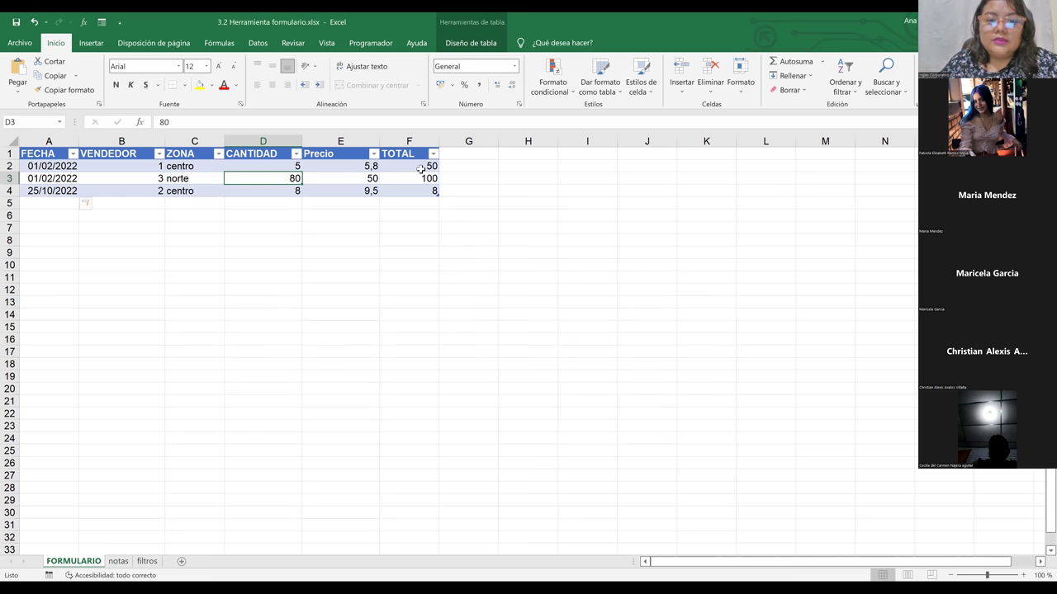
Step: Clear the existing values from the TOTAL column
left_click(421, 169)
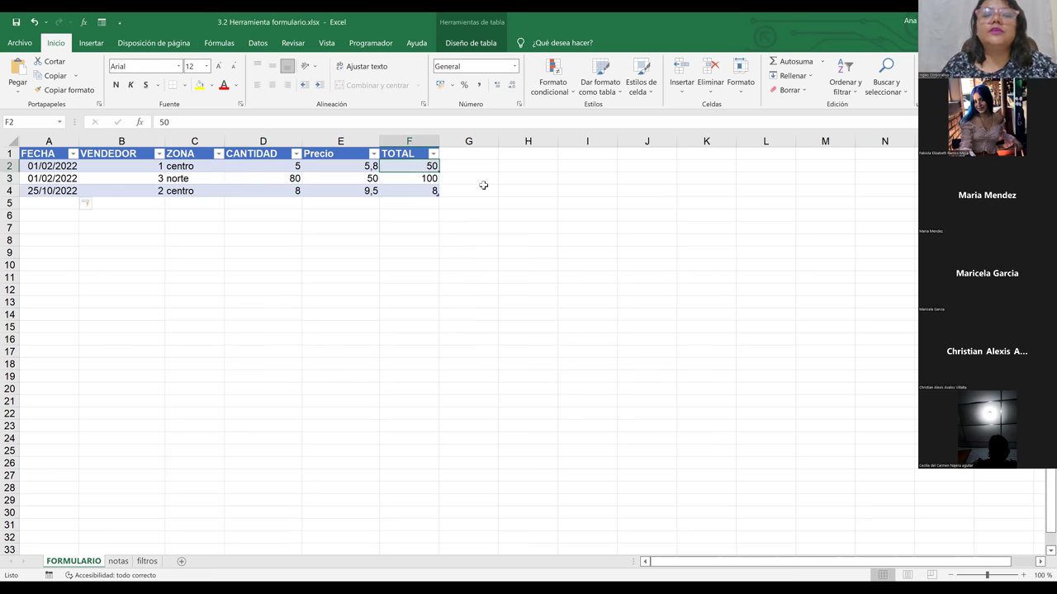
left_click(471, 190)
left_click(408, 164, "shift")
left_click_drag(409, 164, 416, 198)
key("Delete")
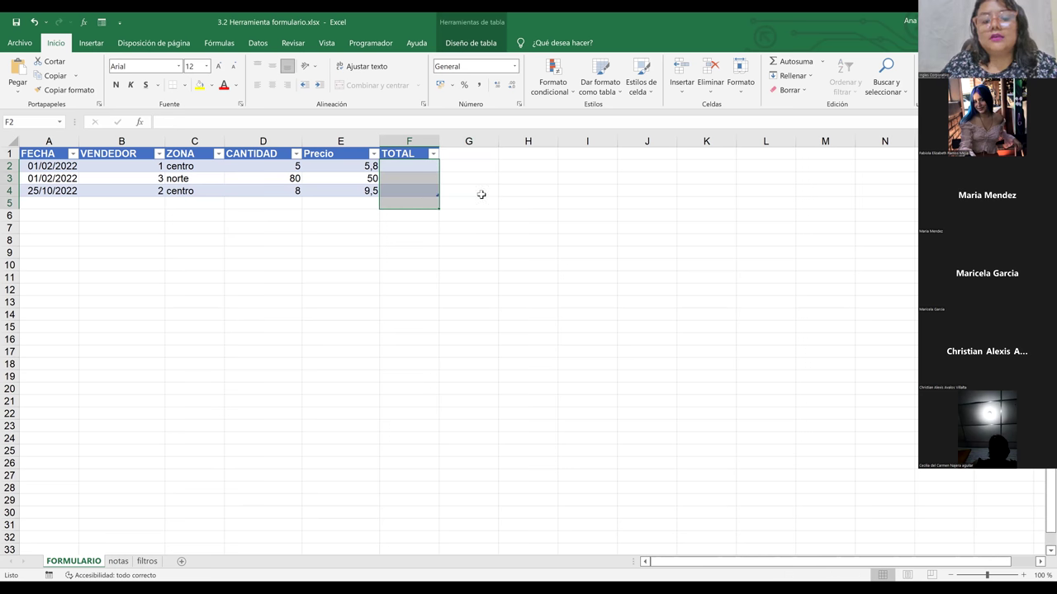
left_click(481, 193)
left_click(411, 168)
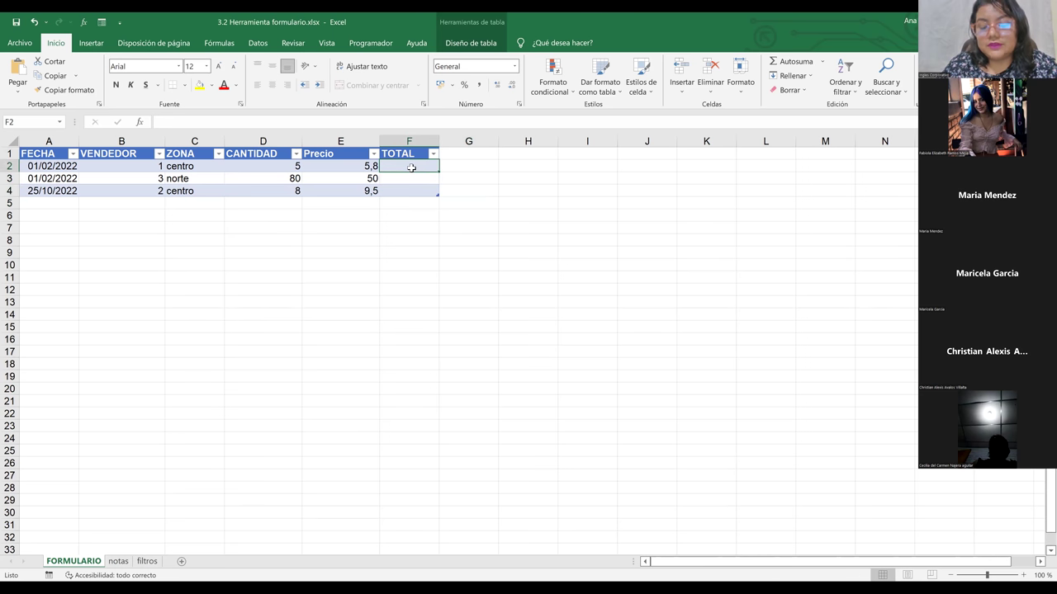
key("BackSpace")
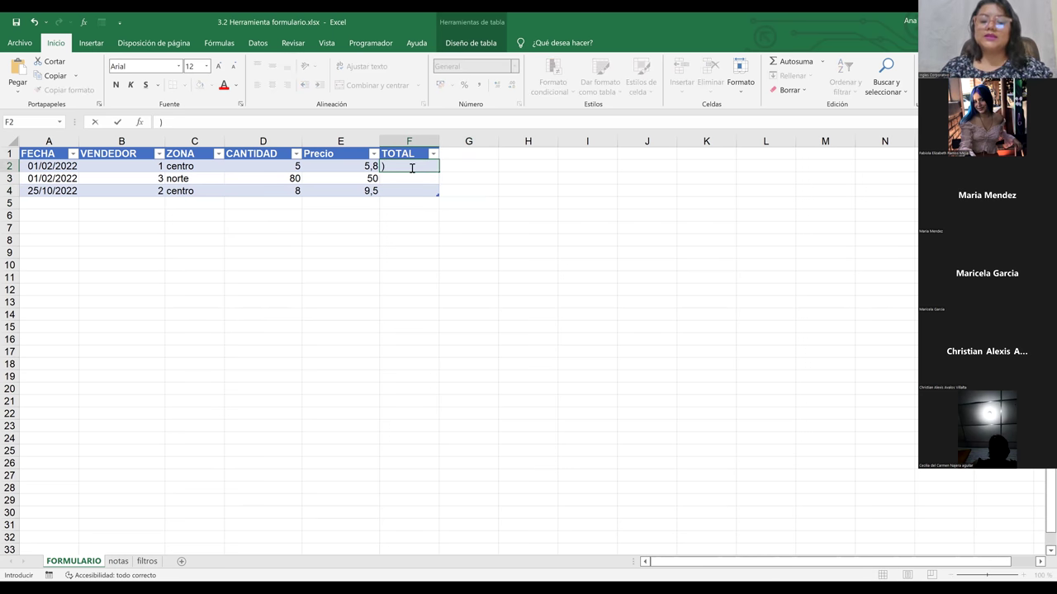
type("=")
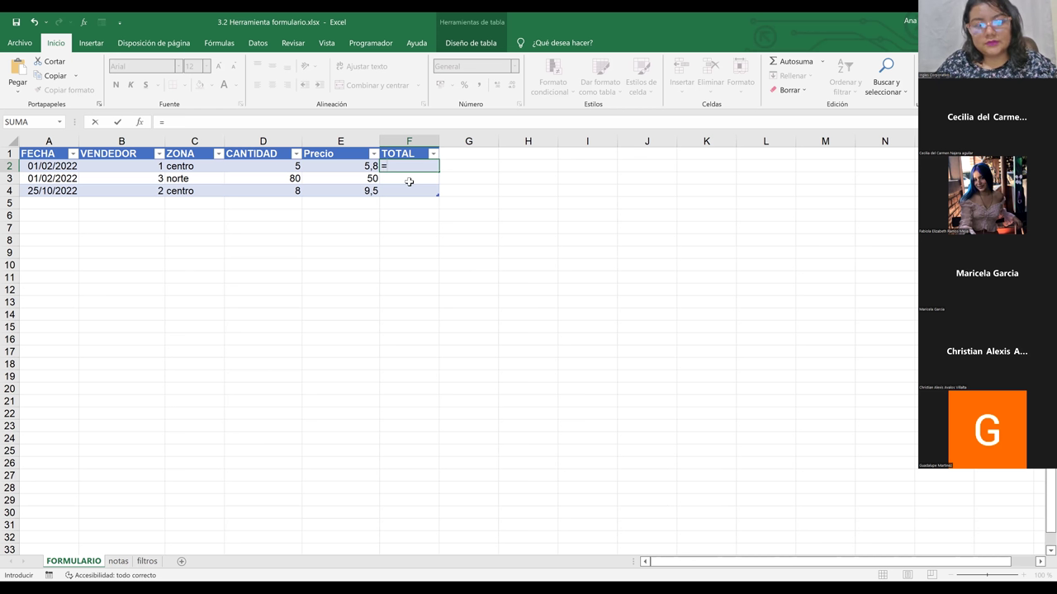
left_click(258, 165)
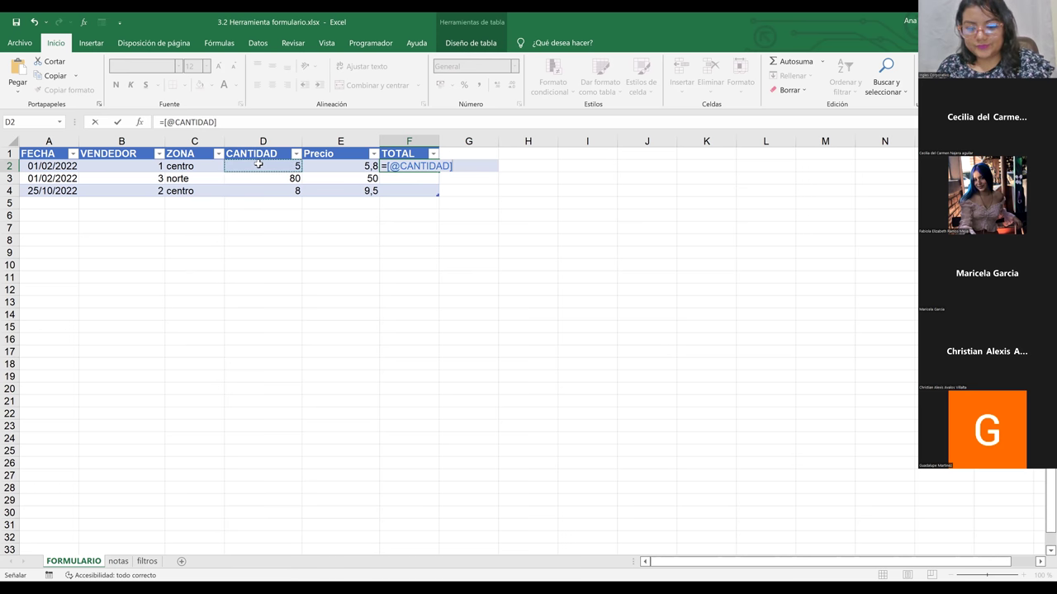
type("*")
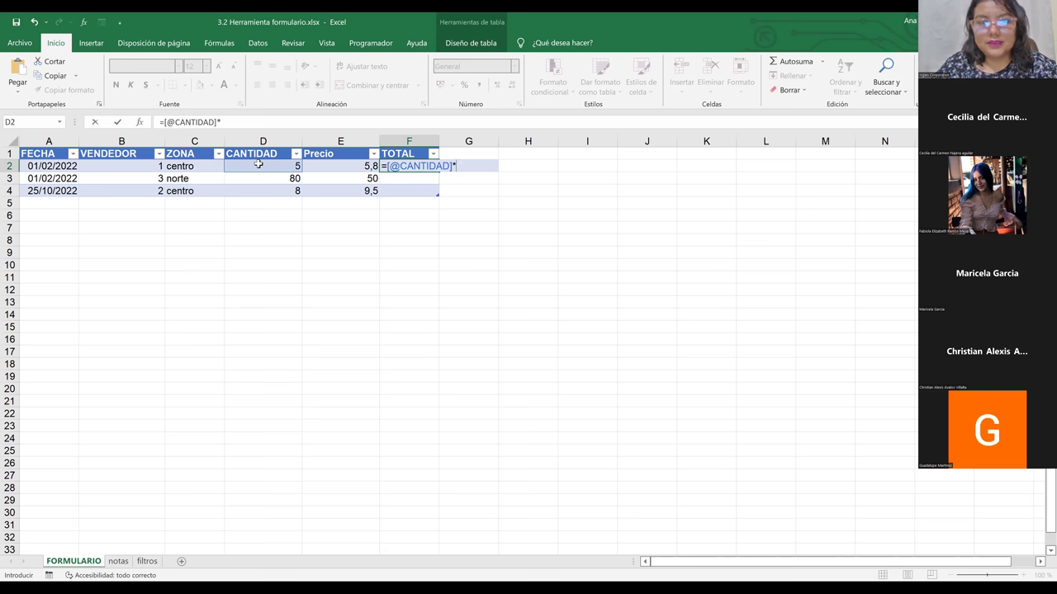
left_click(337, 167)
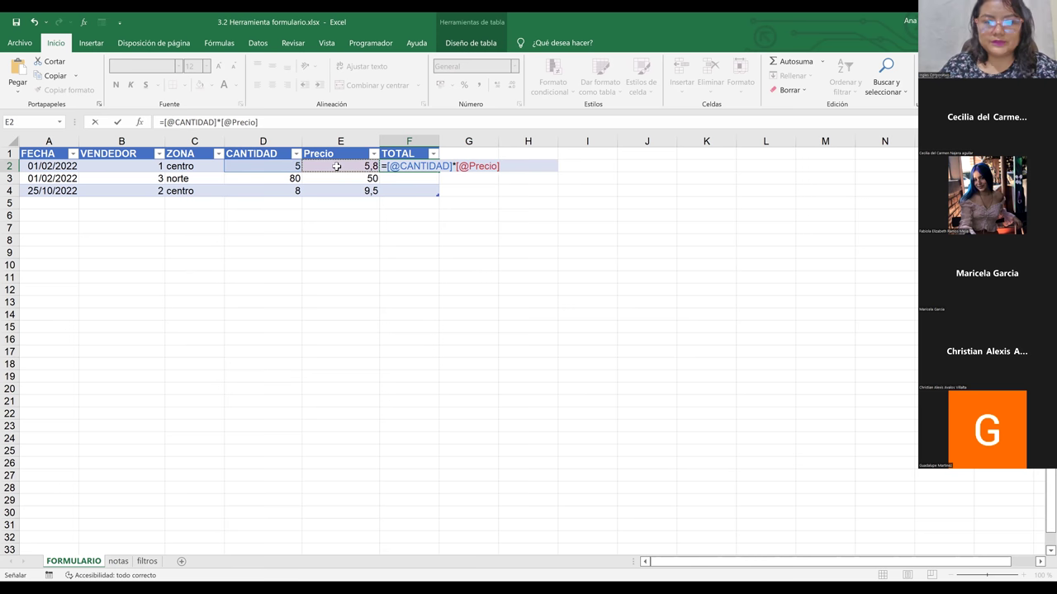
key("Return")
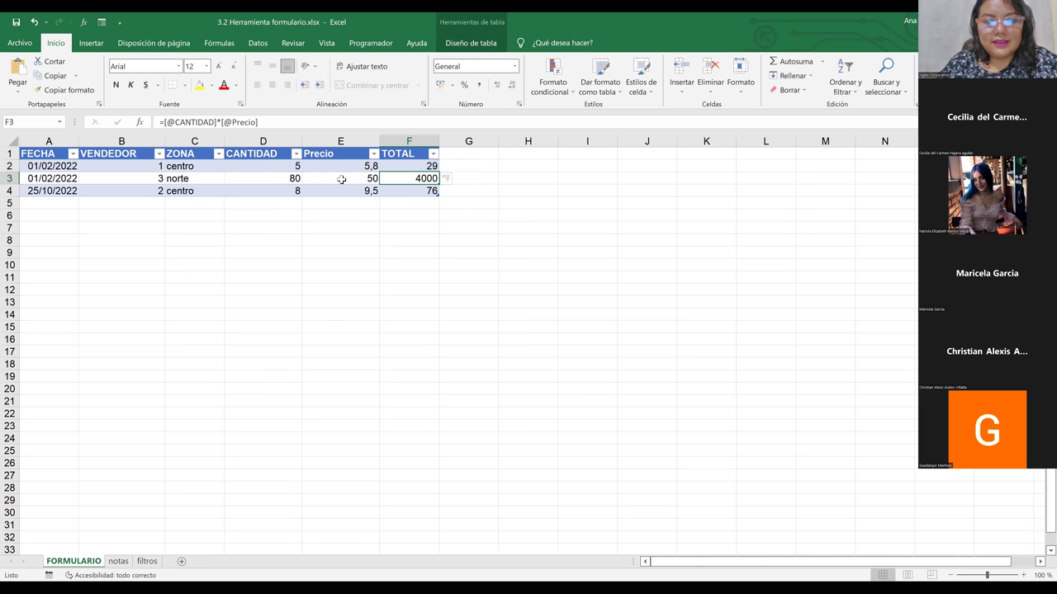
left_click(341, 179)
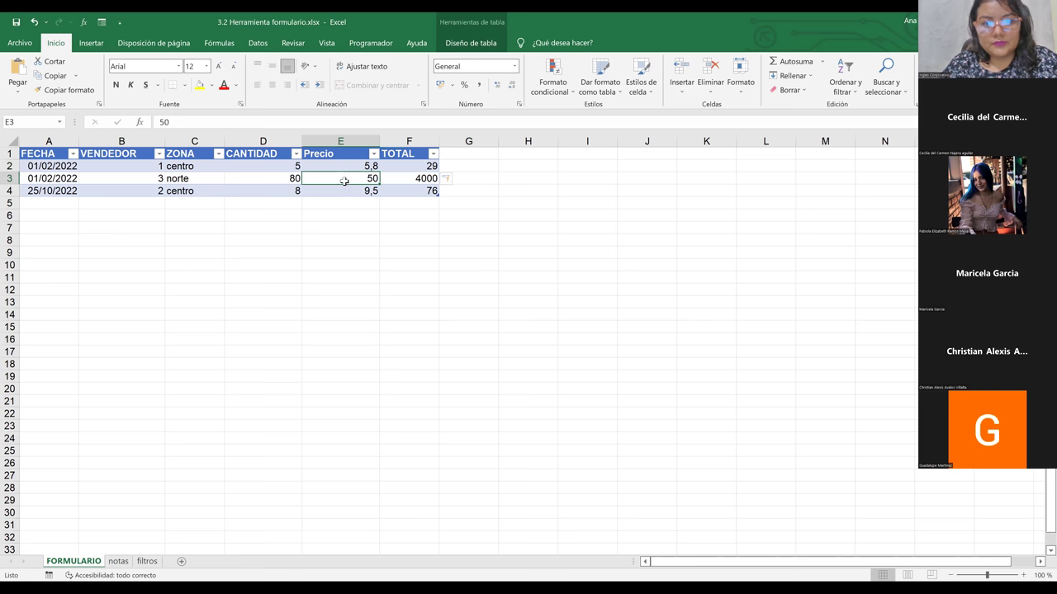
left_click(405, 220)
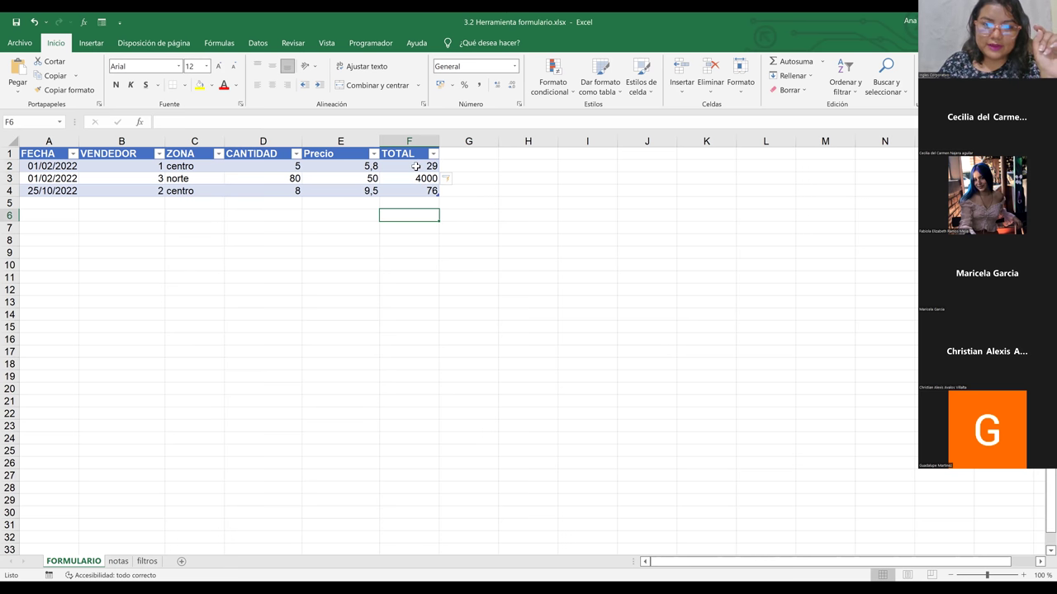
left_click(416, 166)
Step: Format Precio and TOTAL (E2:F4) as Contabilidad euros, e.g. 5,80 € and 4.000,00 €
left_click(63, 168)
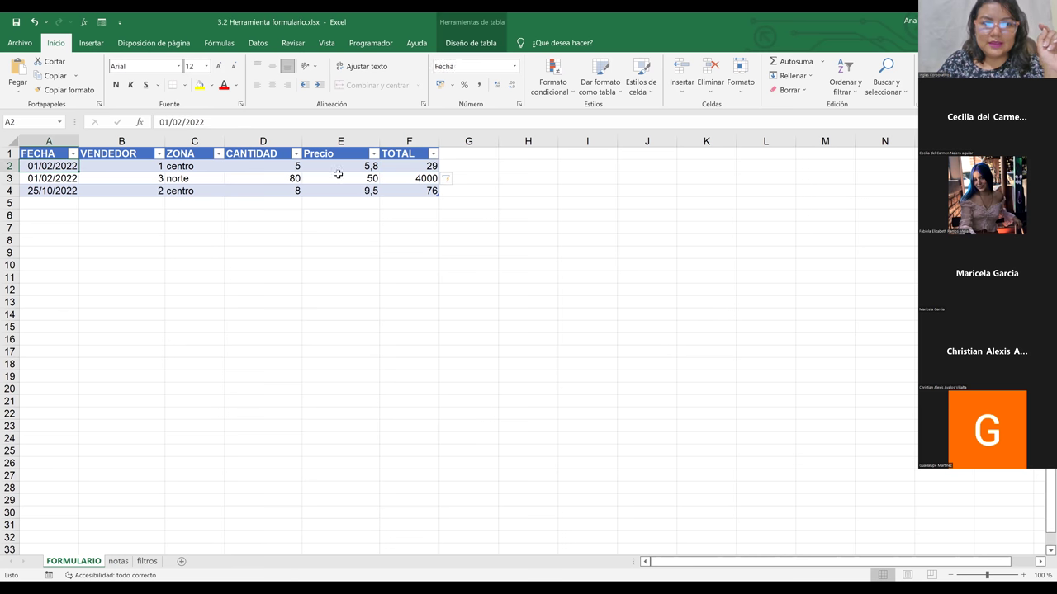
left_click(416, 167)
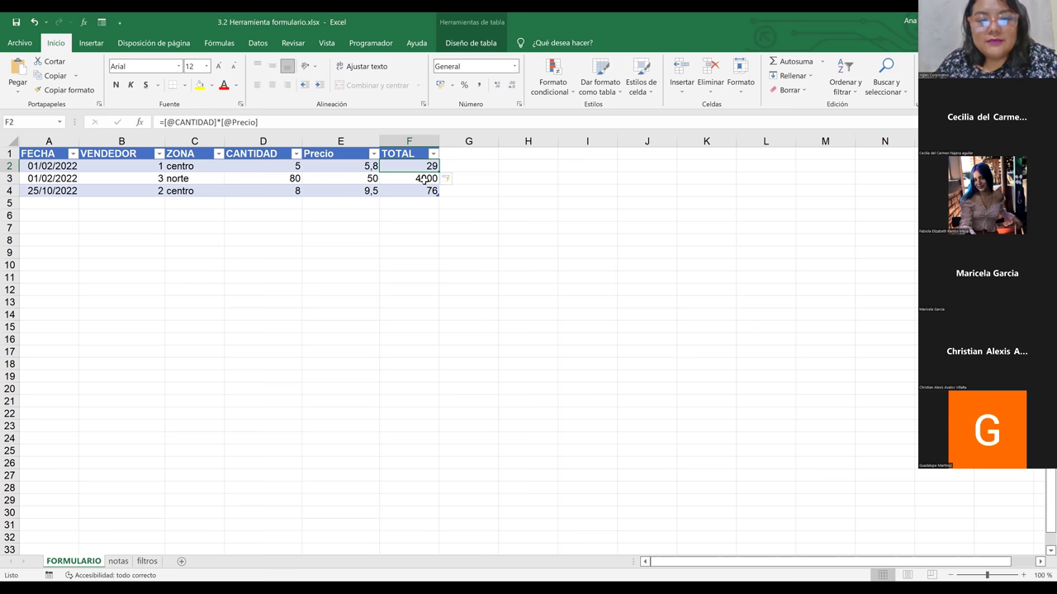
left_click(358, 188)
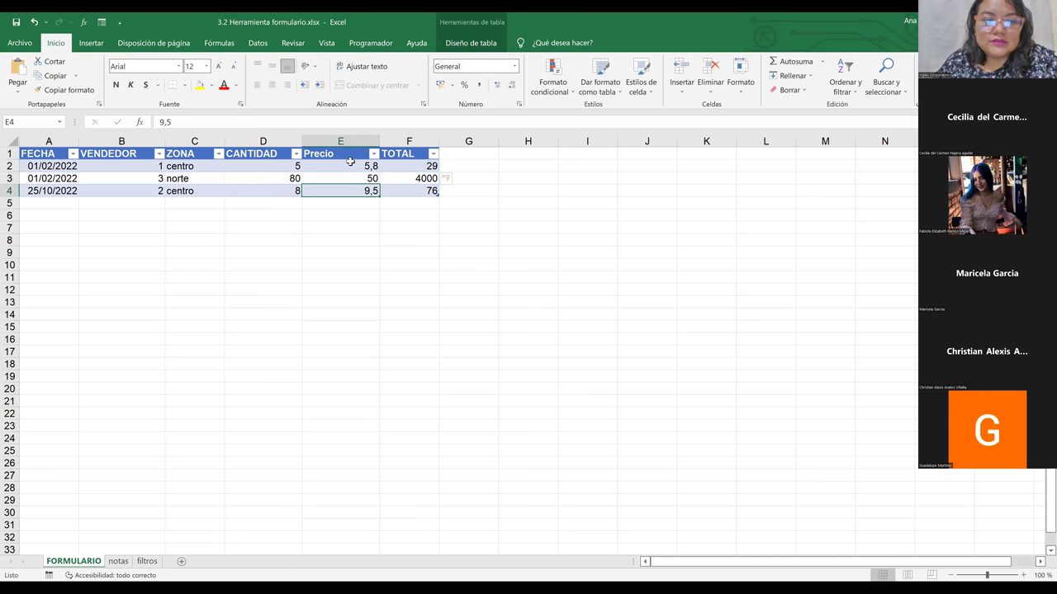
left_click_drag(277, 167, 278, 191)
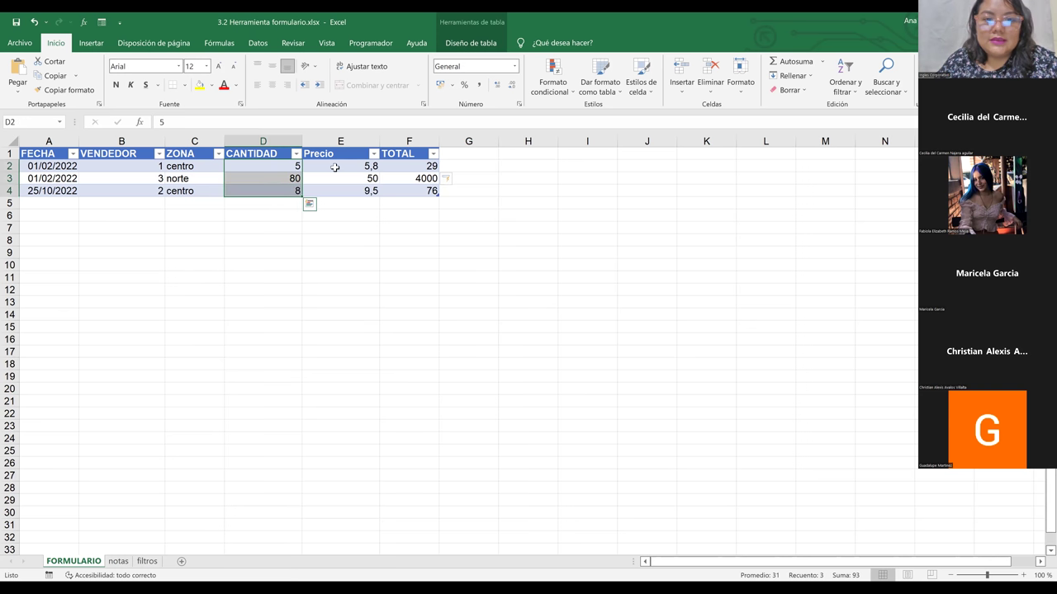
left_click_drag(335, 167, 426, 198)
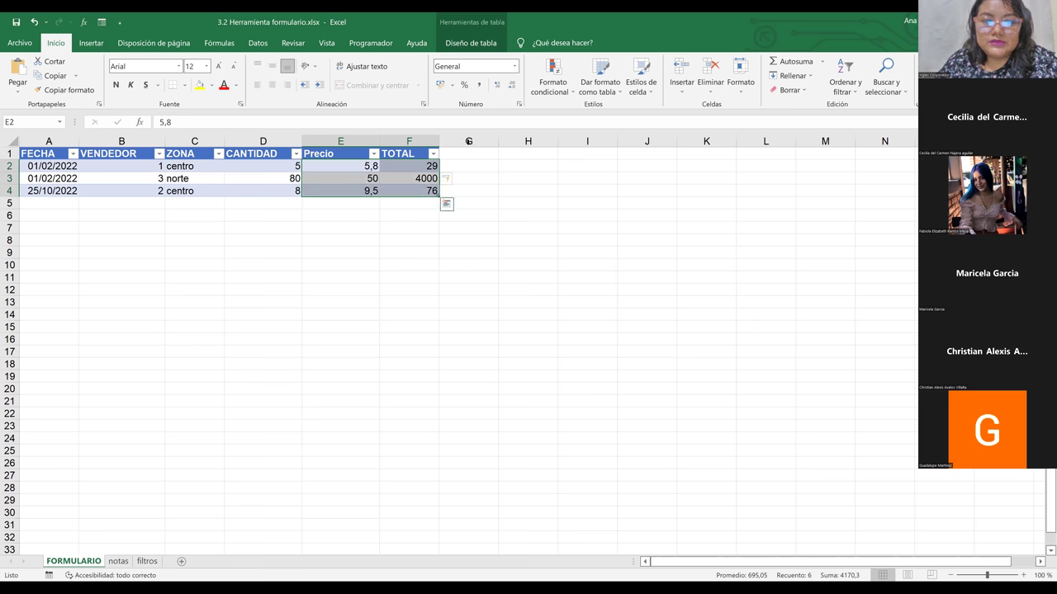
left_click(514, 66)
left_click(496, 169)
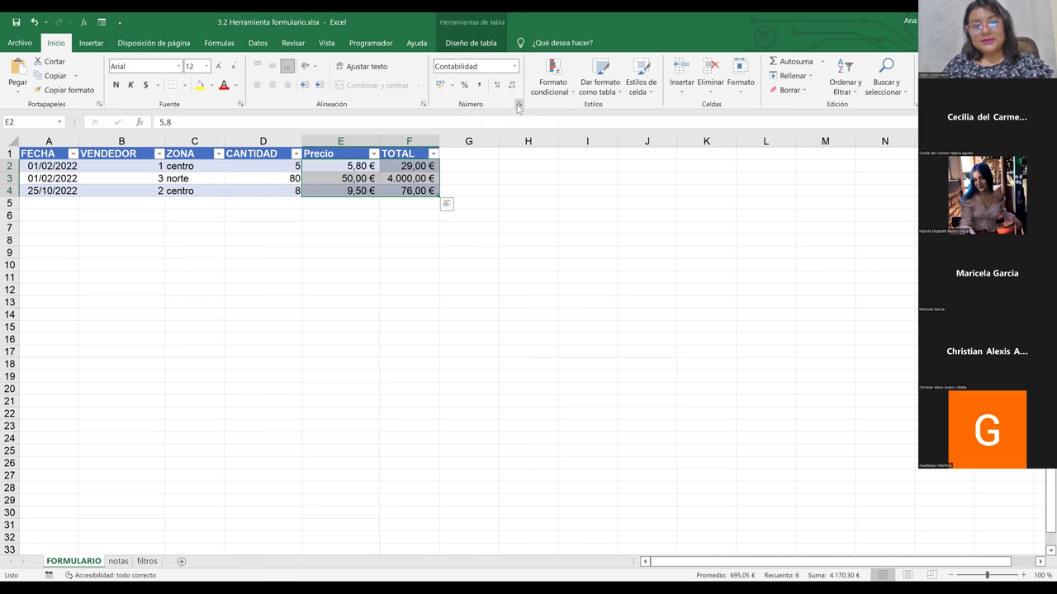
left_click(519, 105)
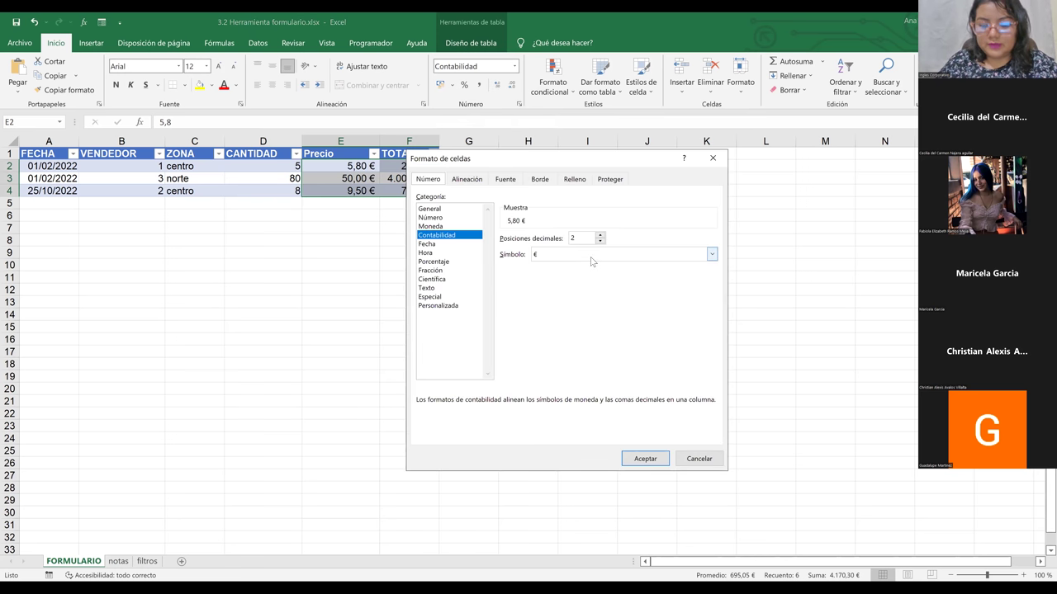
Step: Change the accounting symbol to $ Español (El Salvador), giving $ 5,80 and $ 4.000,00
left_click(591, 255)
key("Down")
key("Down")
key("Down")
key("Down")
key("Down")
key("Down")
key("Down")
key("Down")
key("Down")
key("Down")
key("Down")
key("Down")
key("Down")
key("Down")
key("Down")
key("Down")
key("Down")
key("Down")
key("Down")
key("Down")
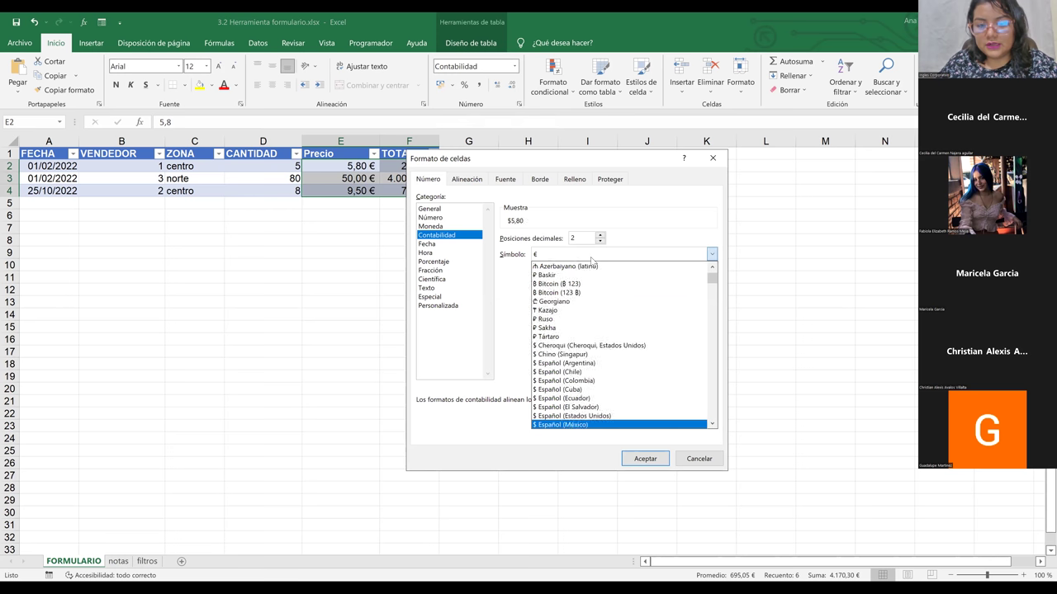
key("Up")
key("Up")
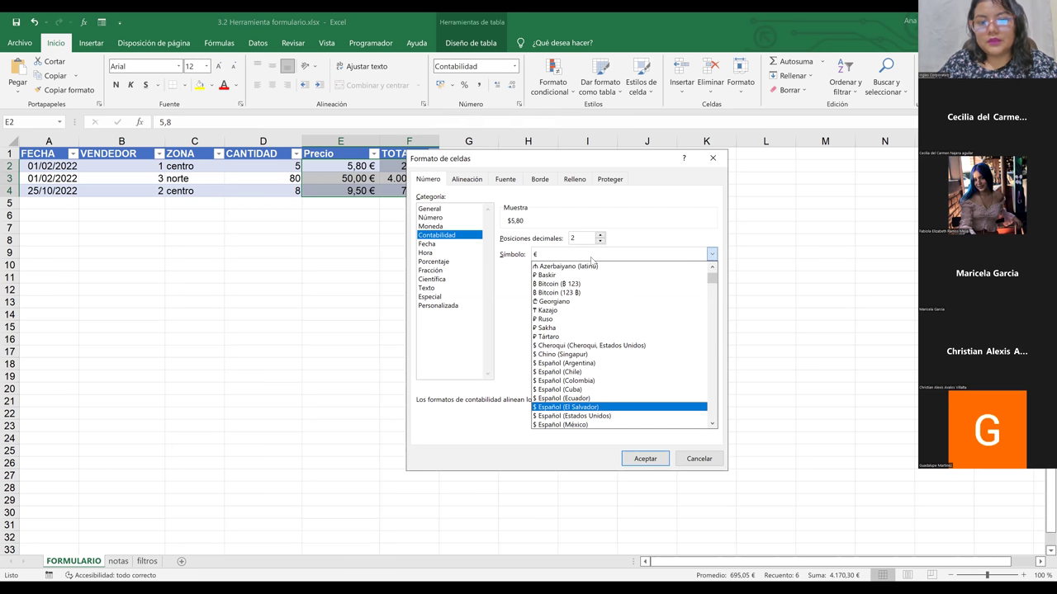
key("Return")
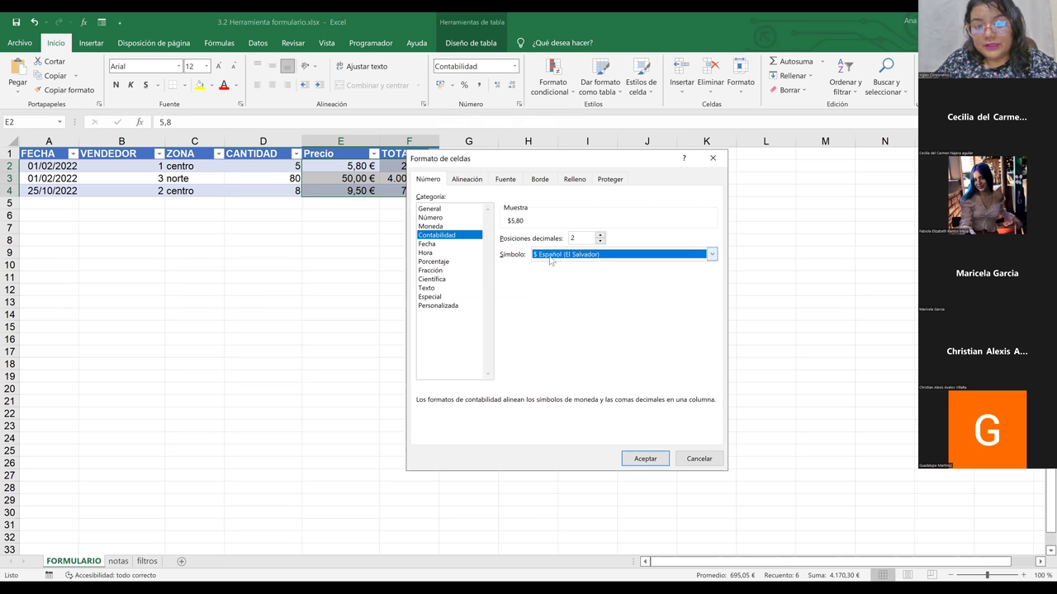
left_click(642, 460)
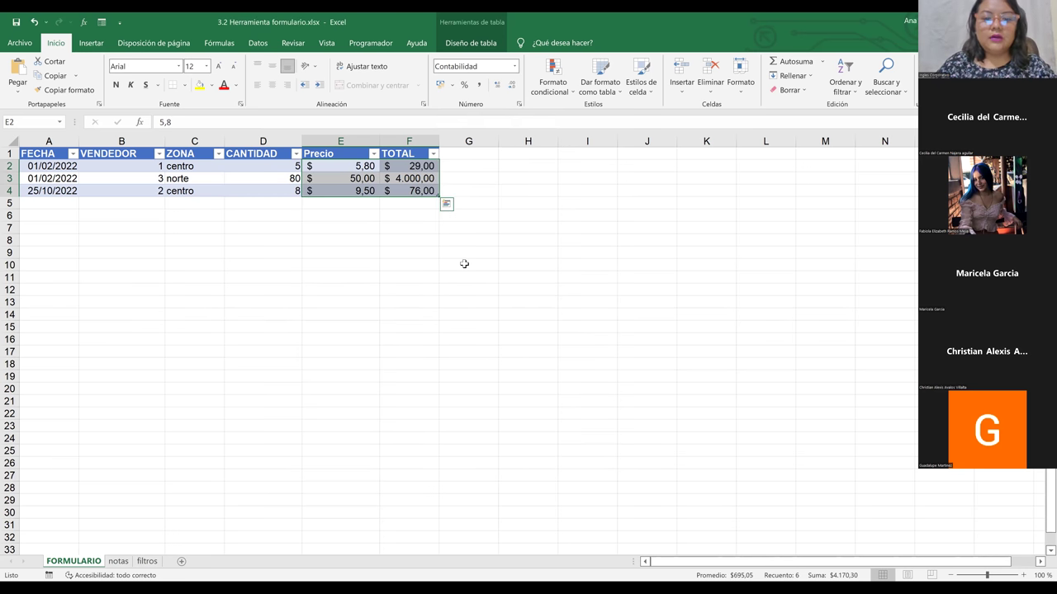
Step: Select the whole sales table with Ctrl+A
left_click(464, 264)
left_click(363, 170)
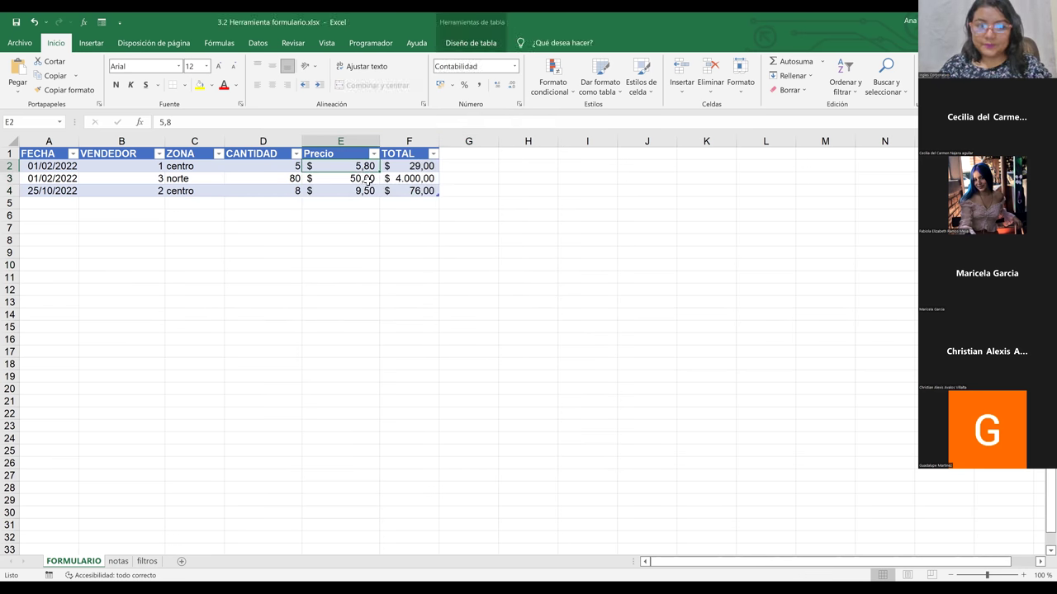
key("ctrl+a")
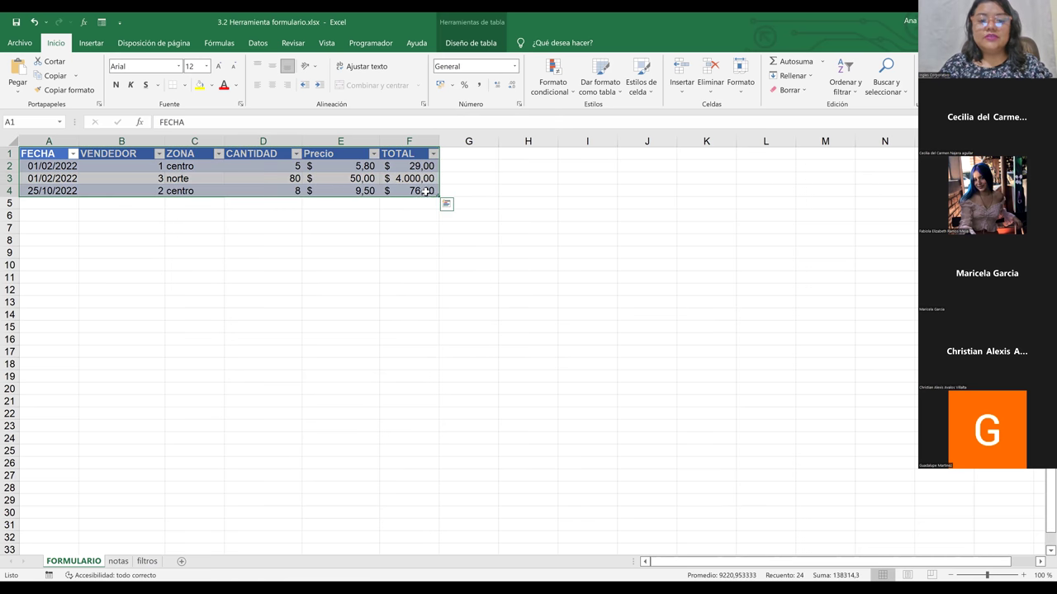
Step: Launch the Formulario data form for the sales table, showing record 1 de 3
left_click(425, 191)
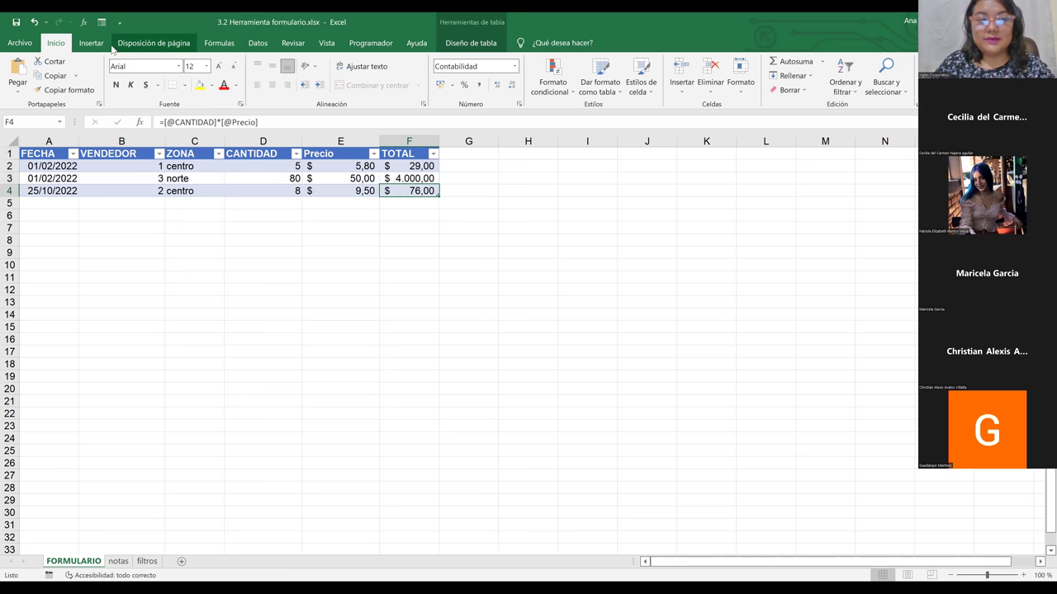
left_click(102, 23)
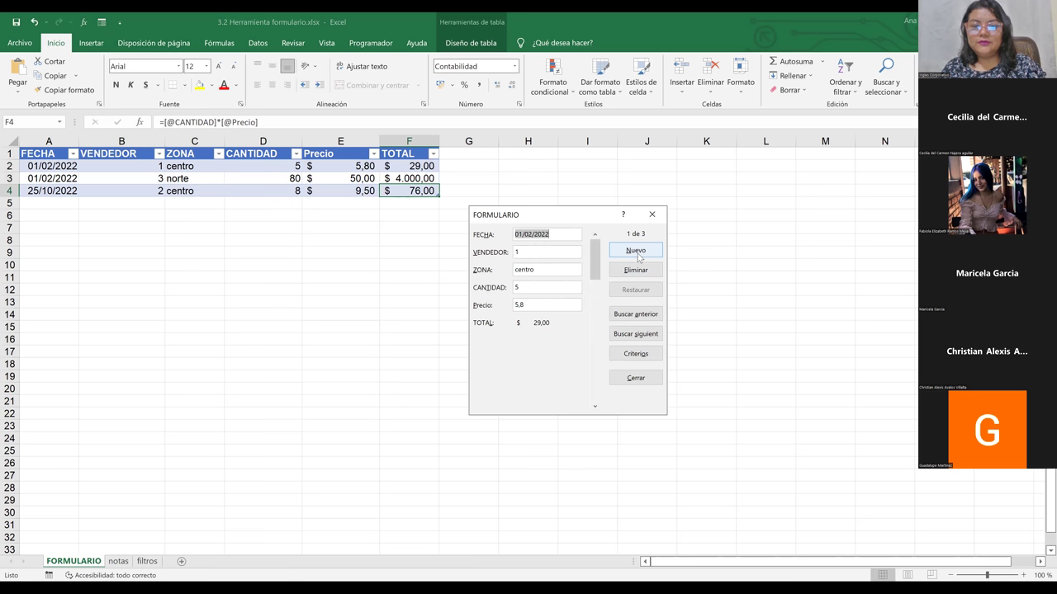
Step: Choose Nuevo in the FORMULARIO dialog to begin a blank sales record
left_click(638, 258)
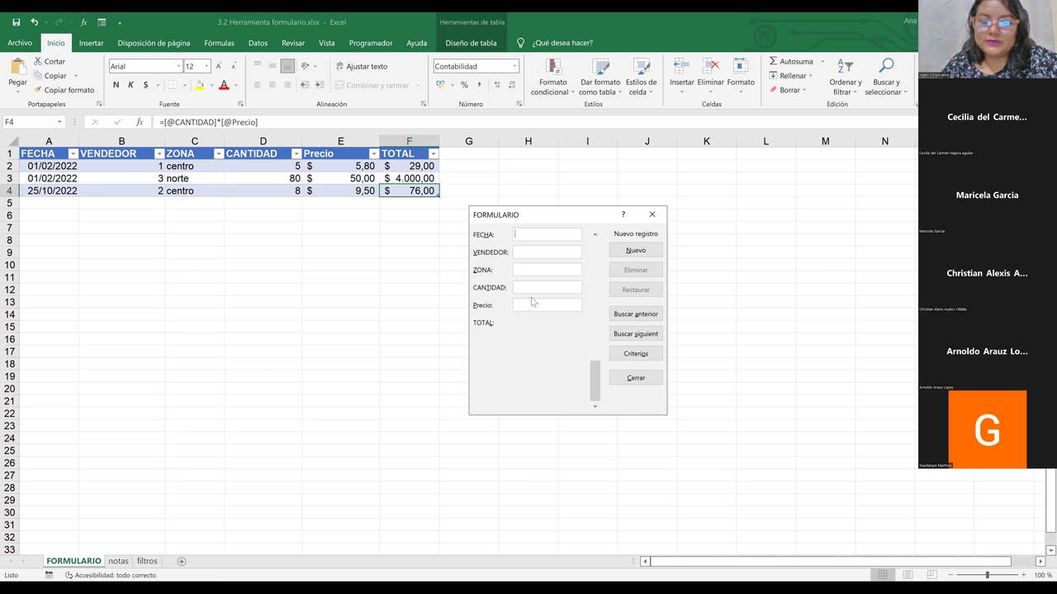
Step: Add the sale 25/10/2022, vendedor 4, norte, 10 units at 7,5 via the form, then close it
left_click(544, 232)
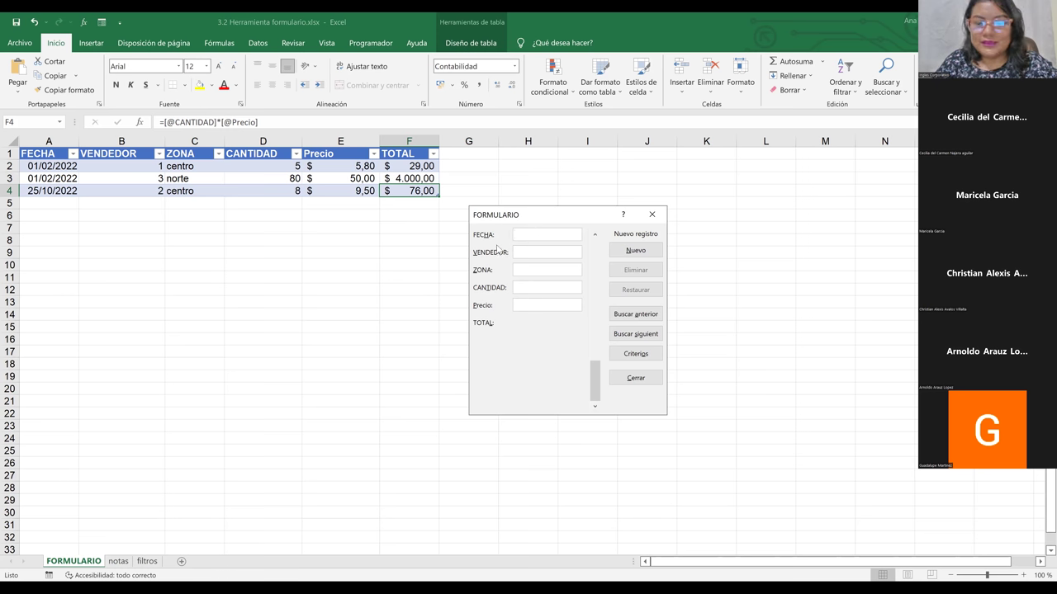
type("25")
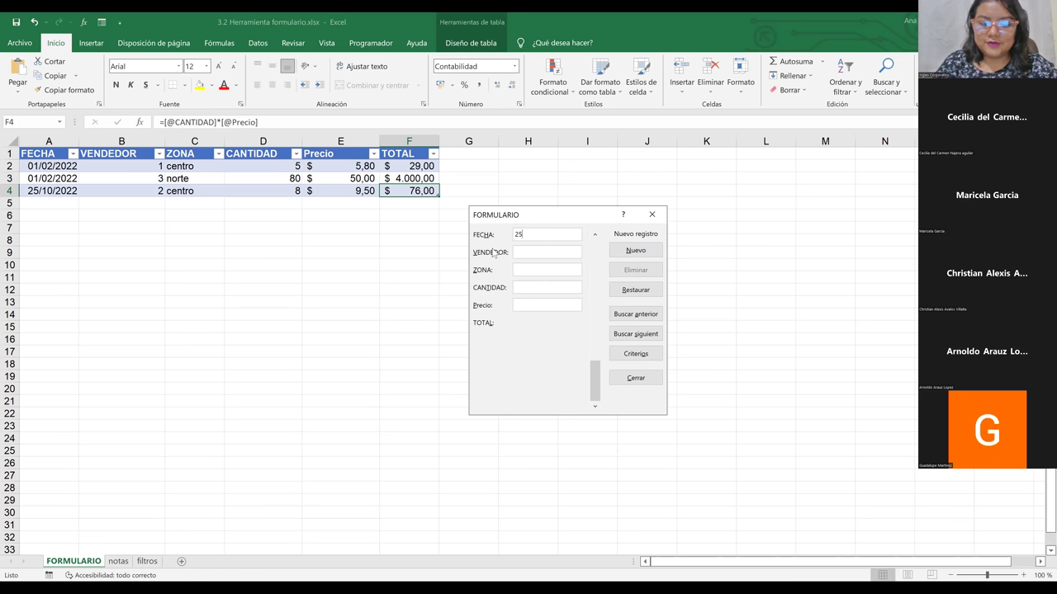
type("/10/2022")
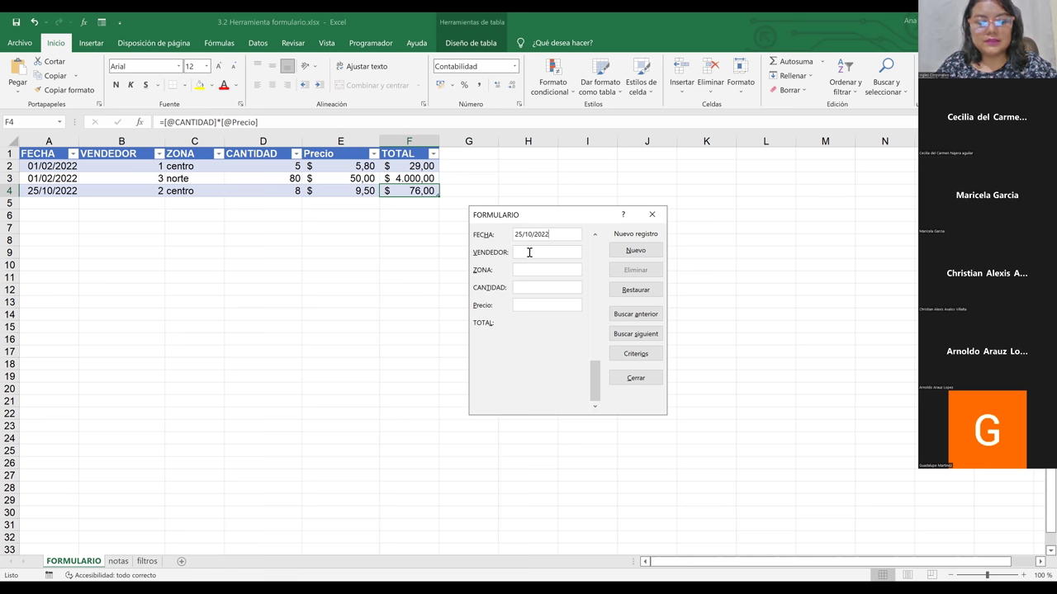
type("4")
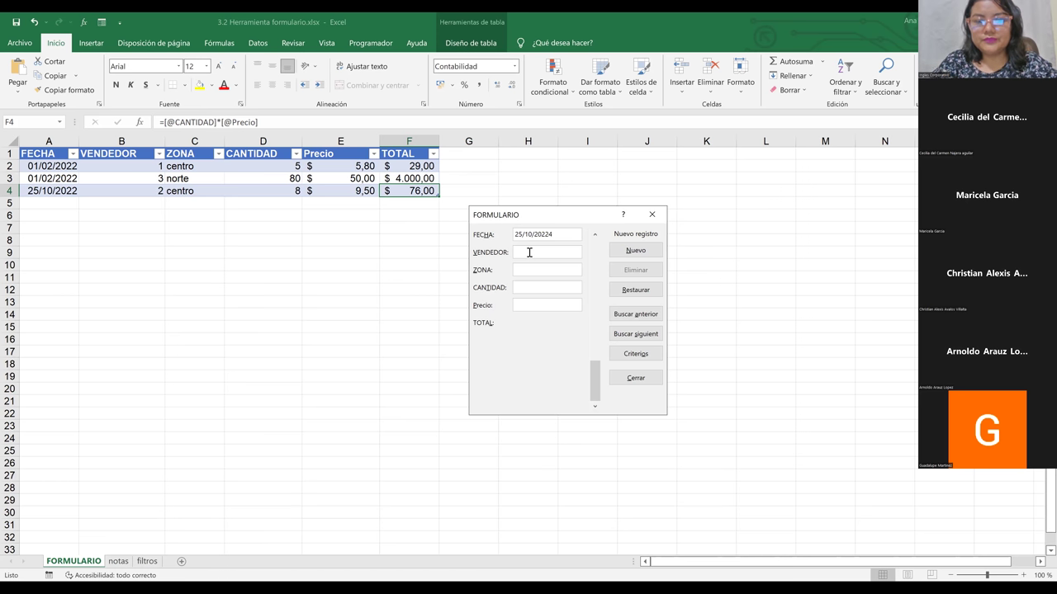
key("BackSpace")
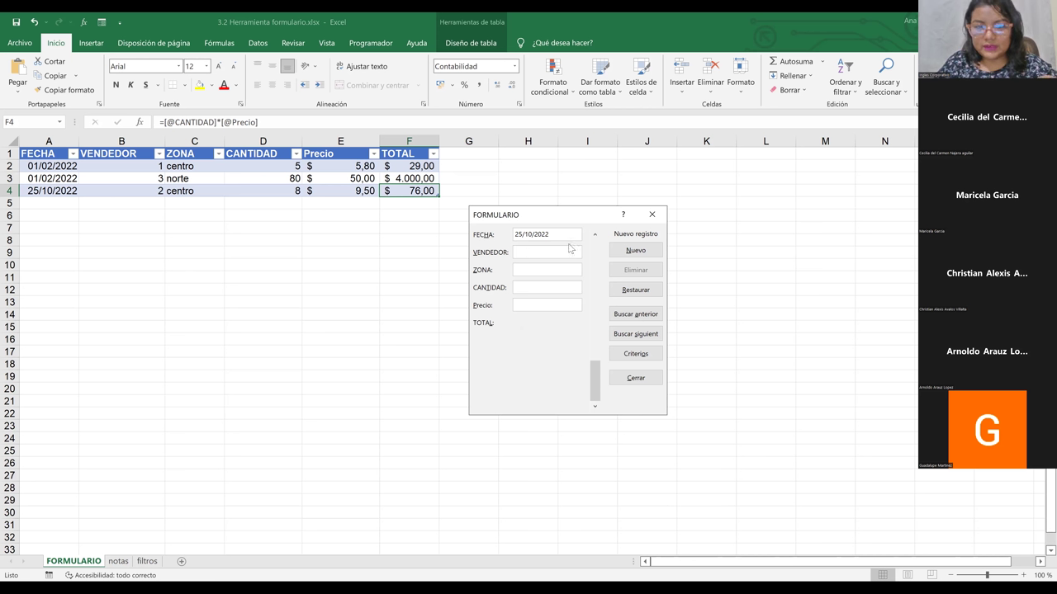
left_click(553, 253)
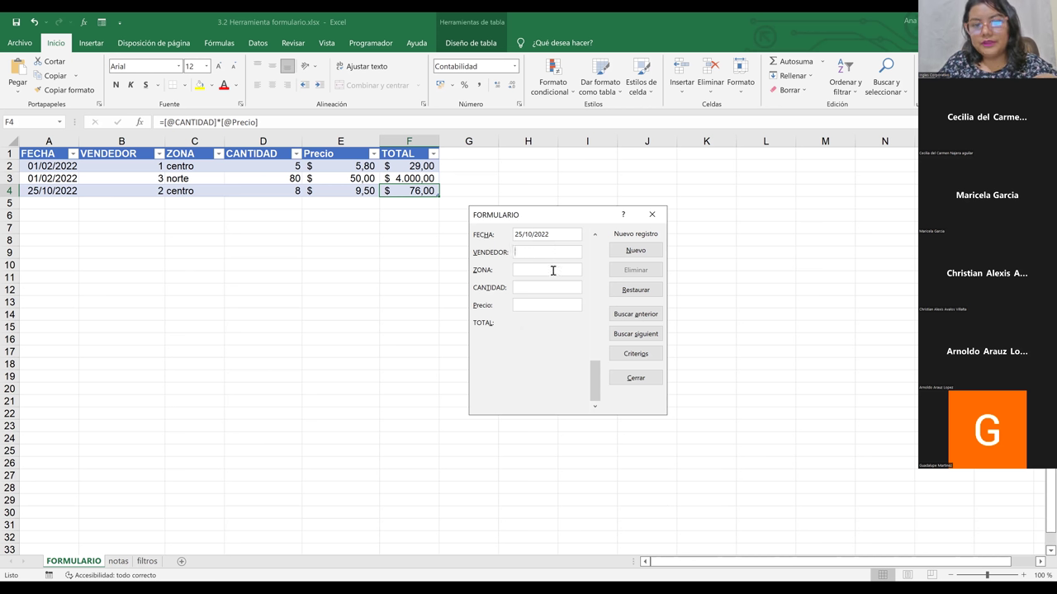
left_click(553, 271)
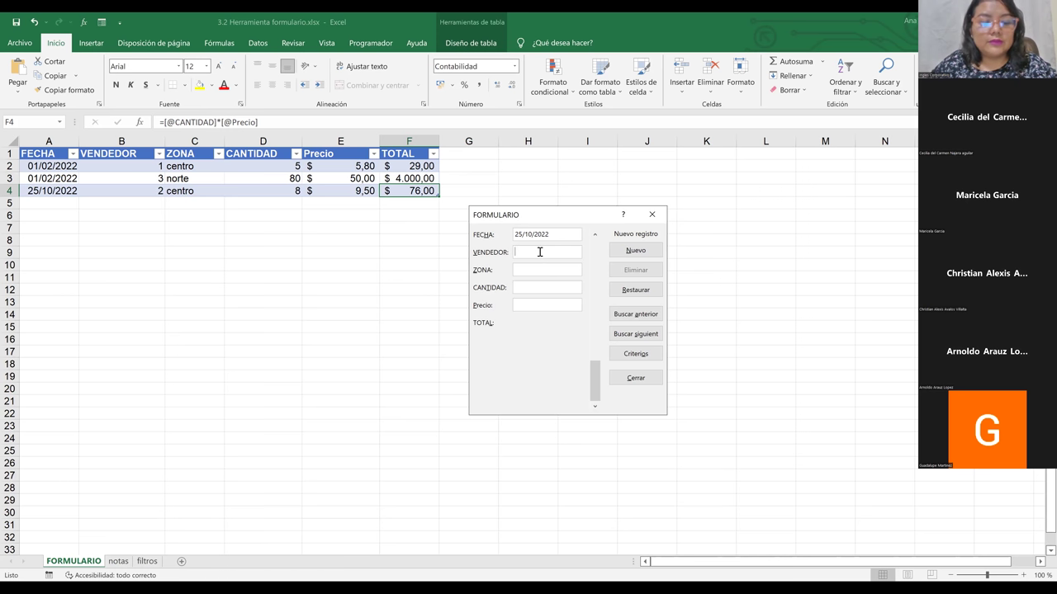
left_click(540, 251)
type("4")
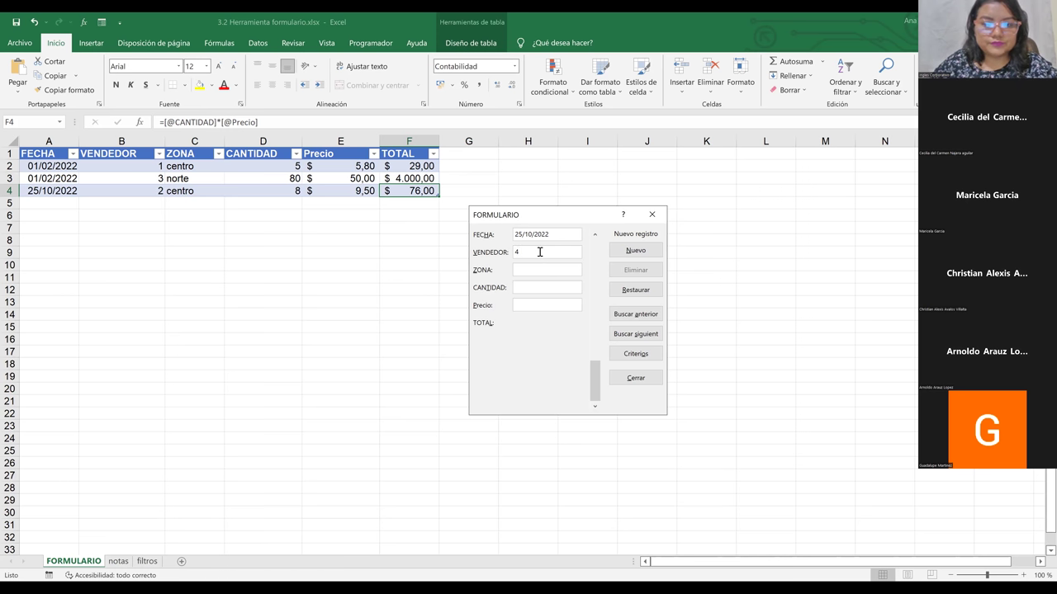
type("norte")
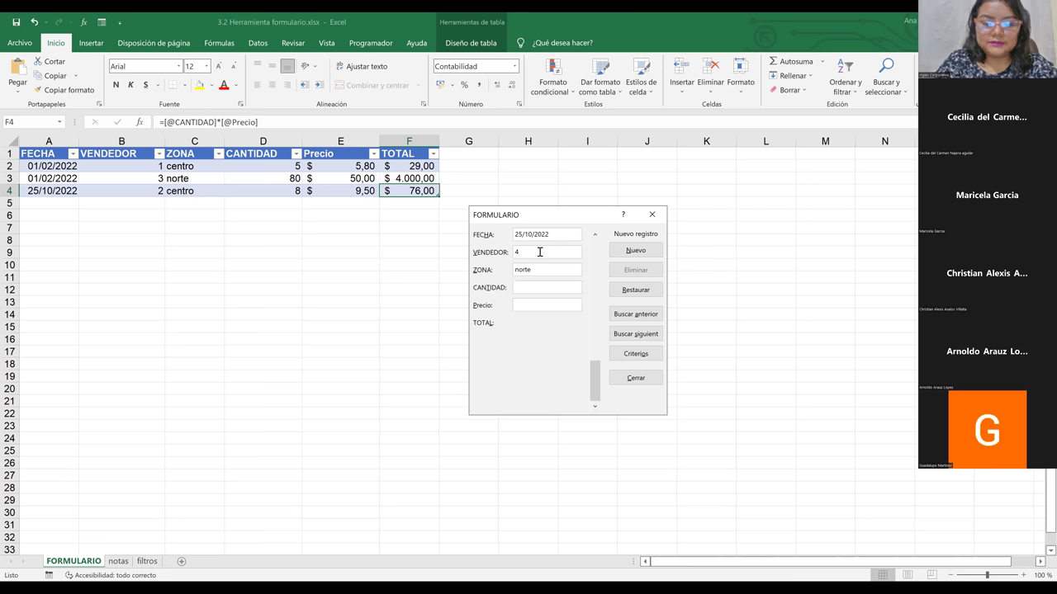
type("10")
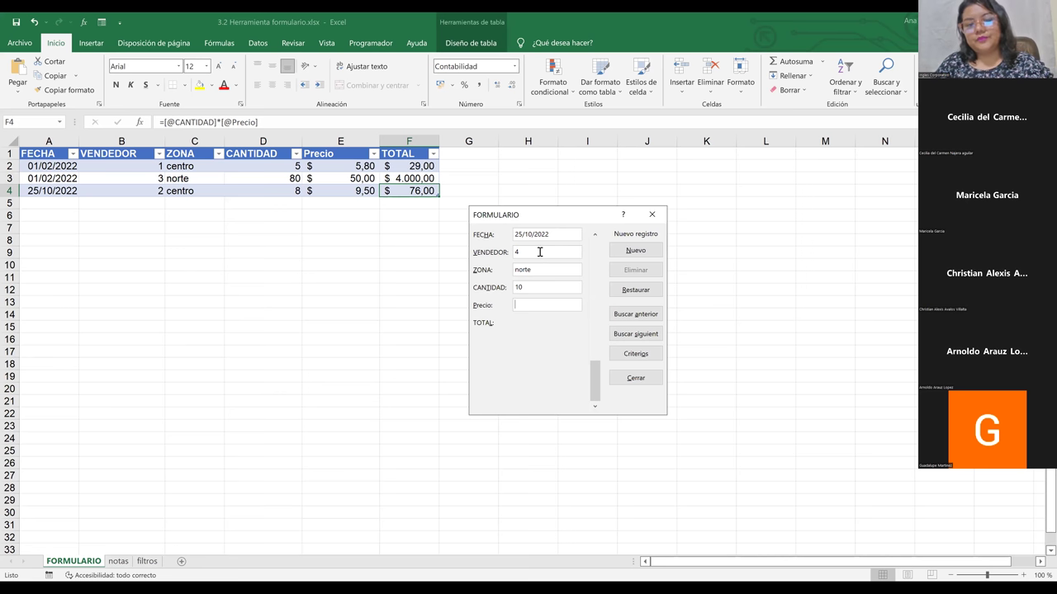
type("7,5")
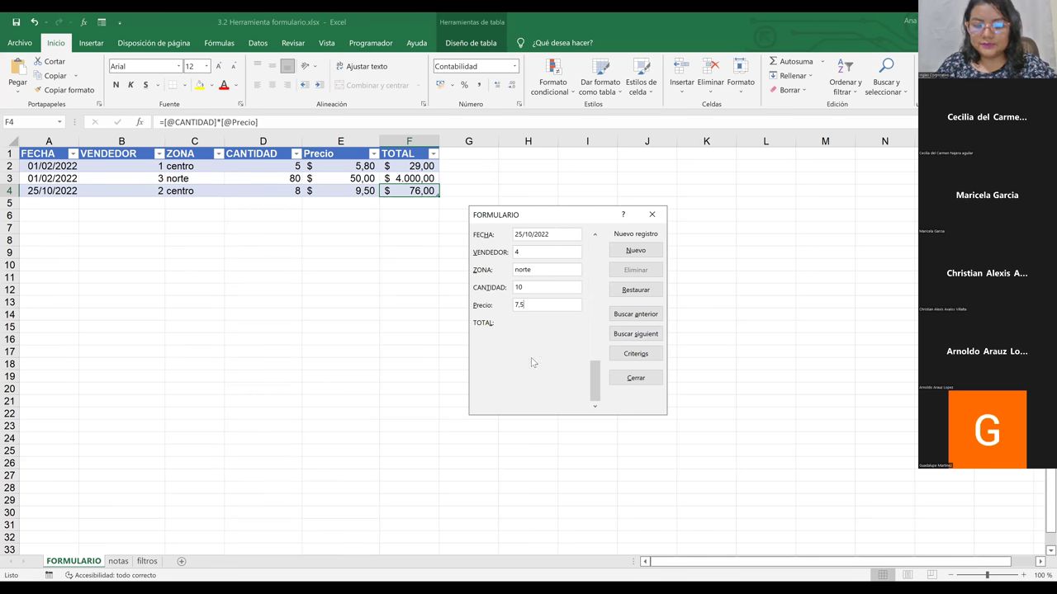
key("Return")
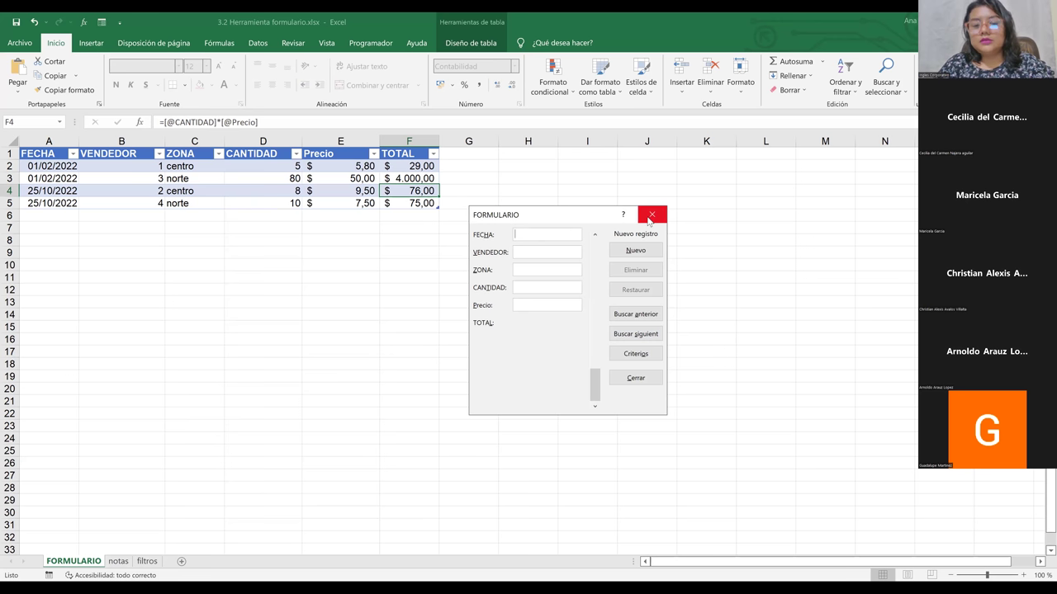
left_click(648, 216)
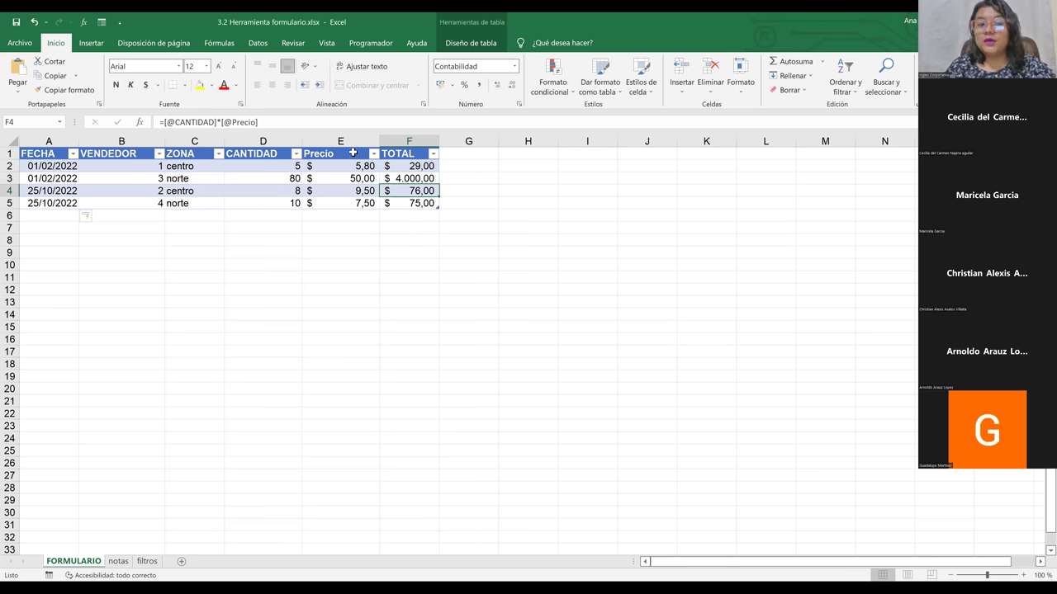
left_click(393, 154)
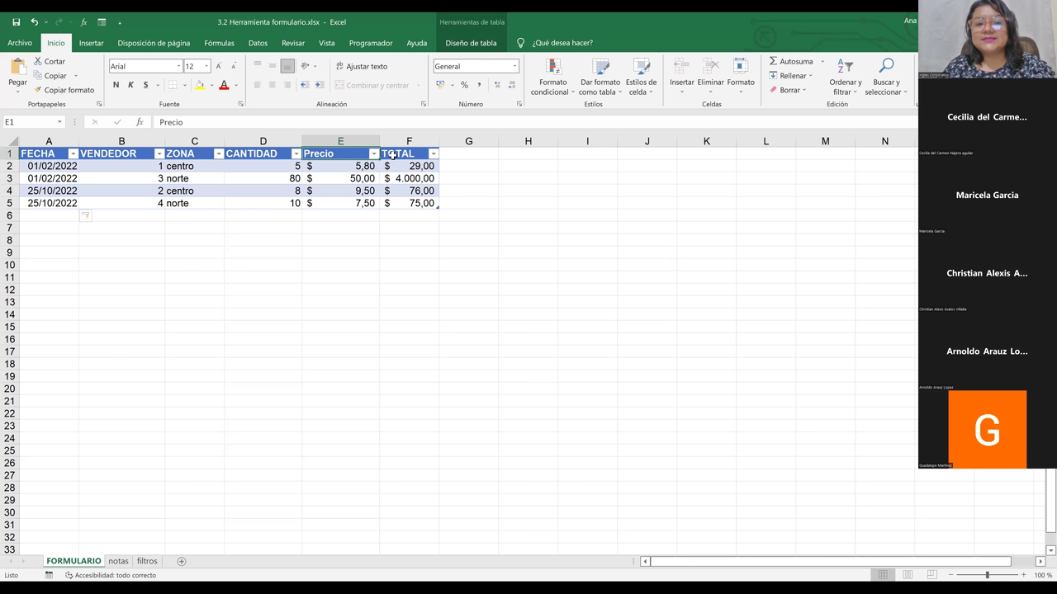
left_click(321, 154)
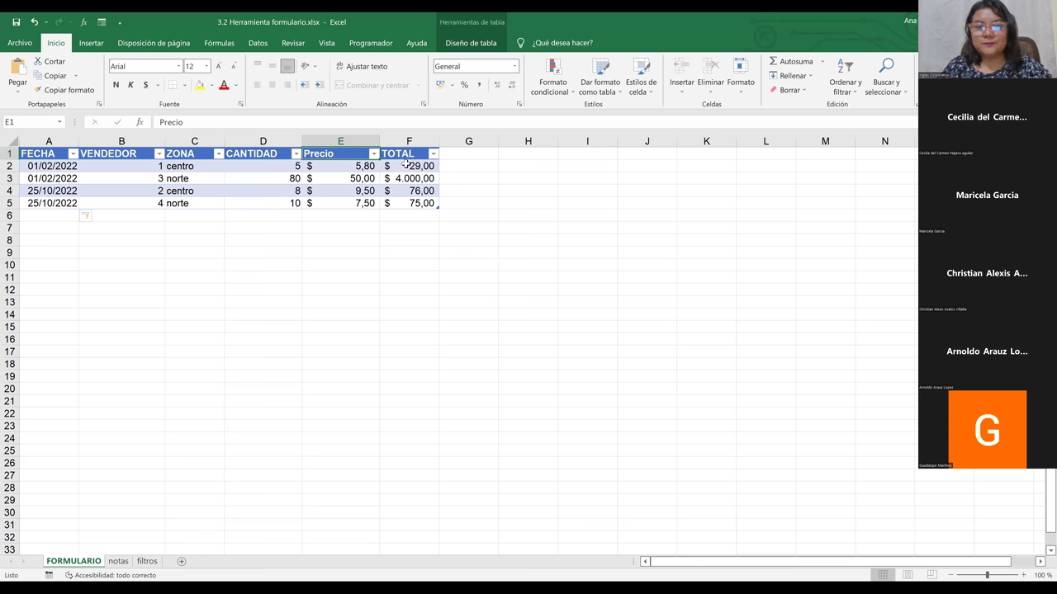
left_click(403, 166)
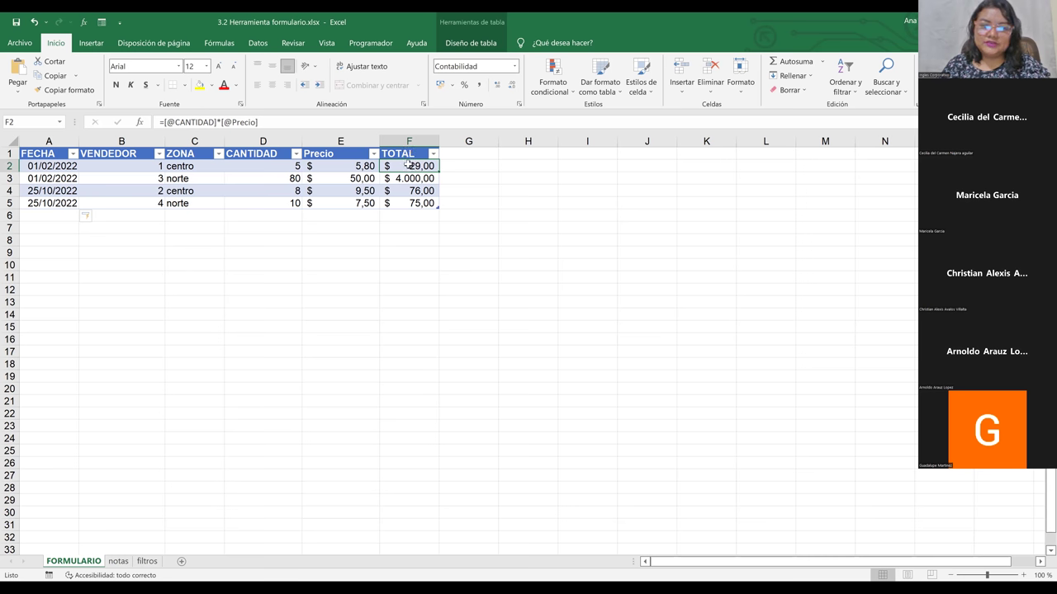
double_click(427, 167)
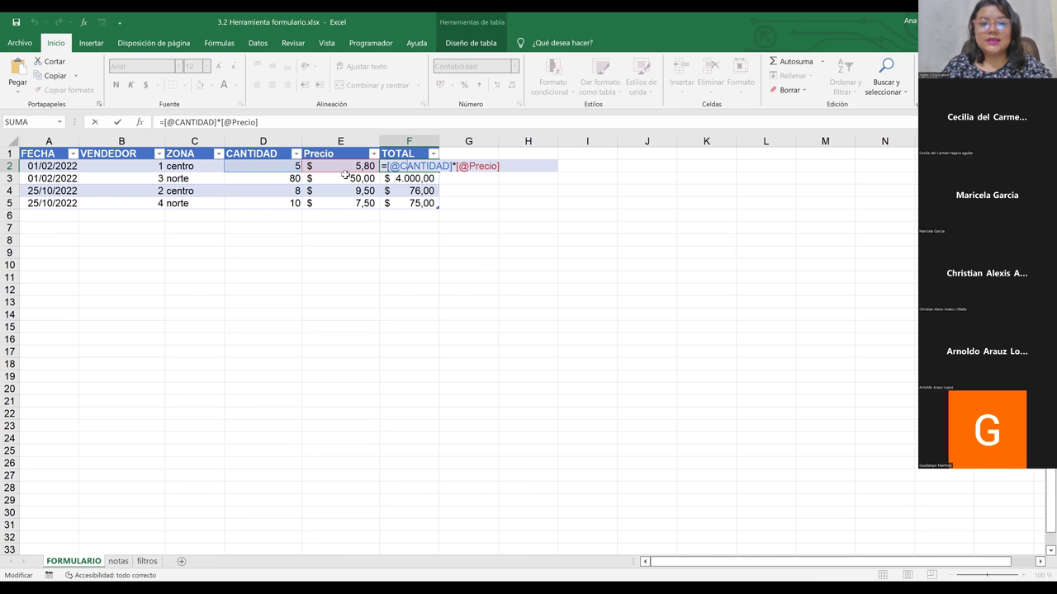
key("Return")
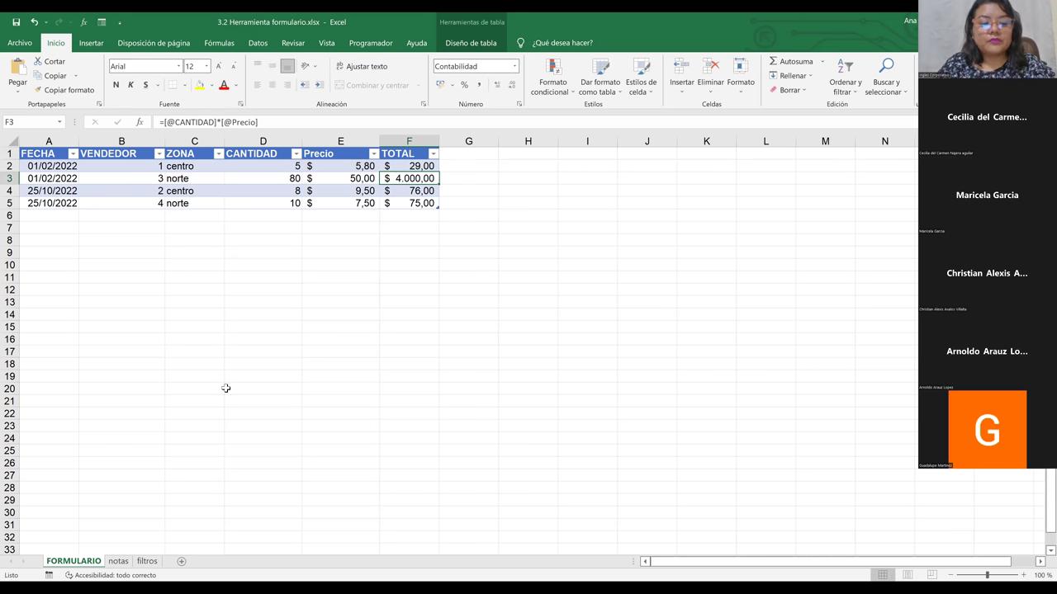
left_click(118, 562)
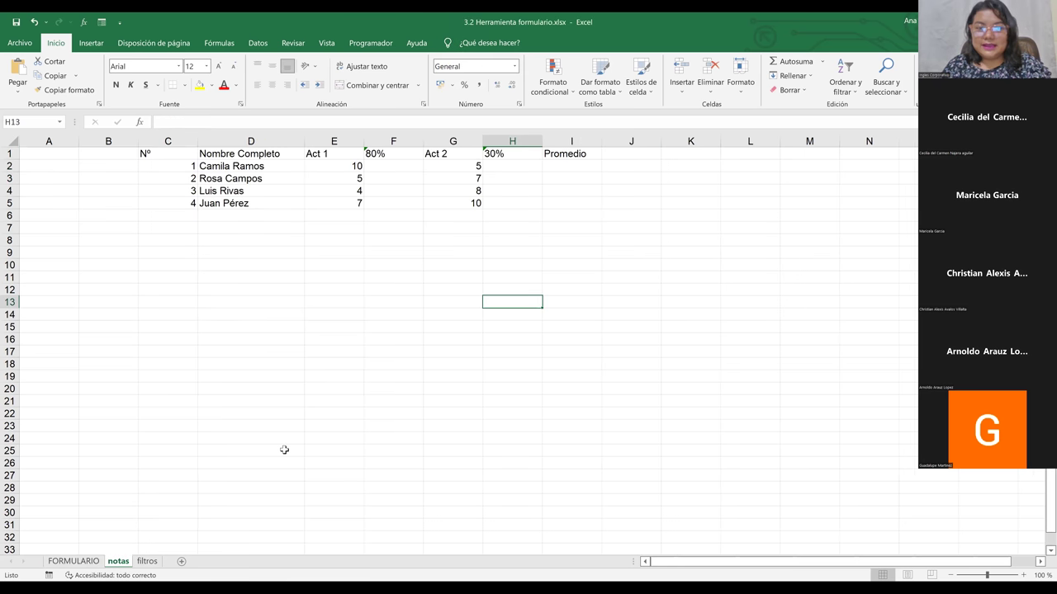
Step: Select the notas grades table from C1 through Promedio to review it, then move to filtros
left_click(366, 404)
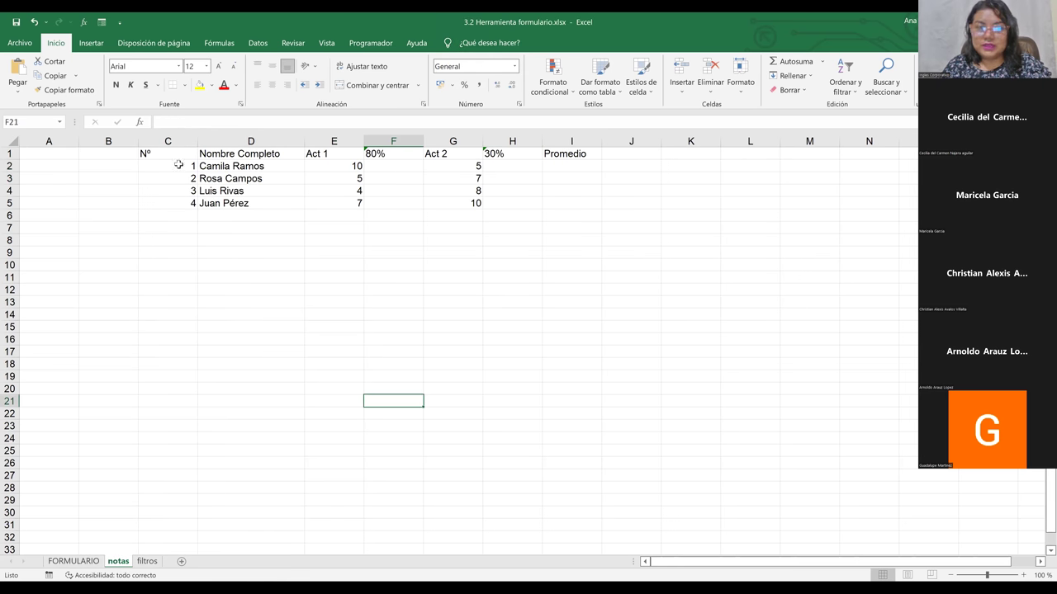
left_click_drag(176, 155, 515, 198)
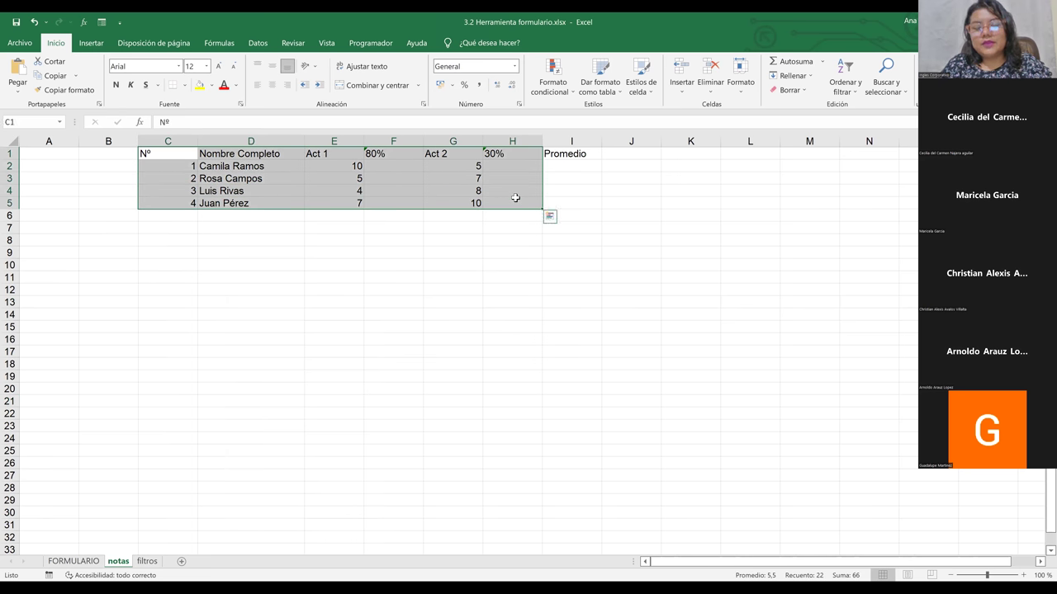
left_click(205, 163)
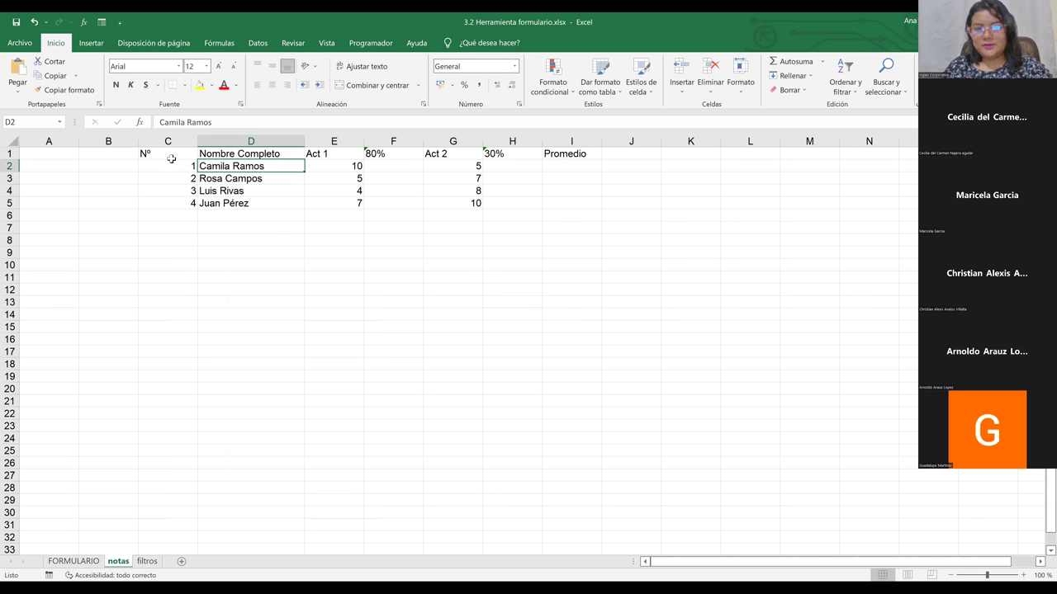
left_click_drag(172, 157, 514, 200)
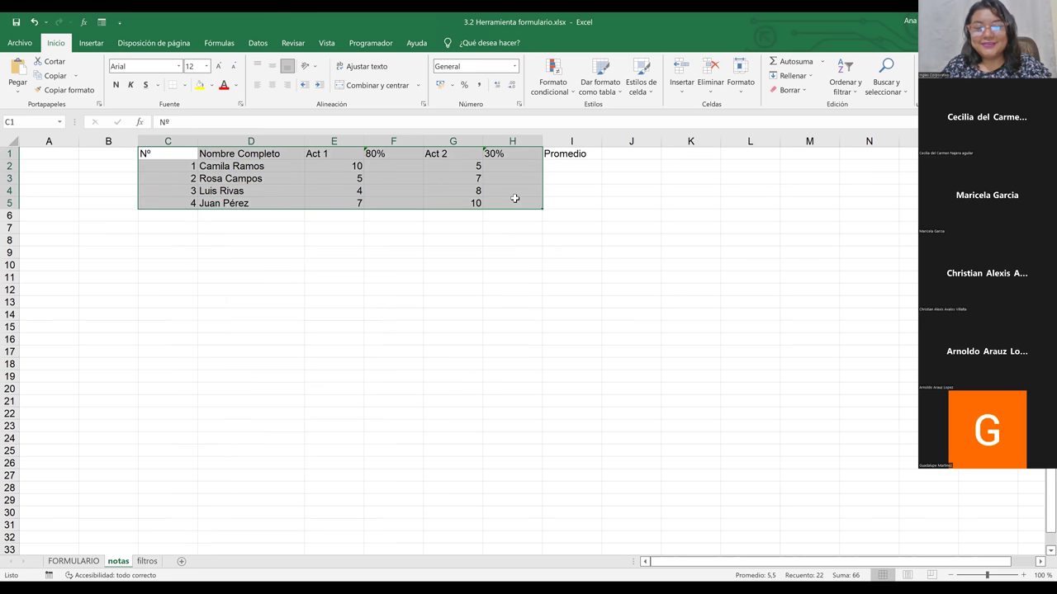
left_click(518, 206)
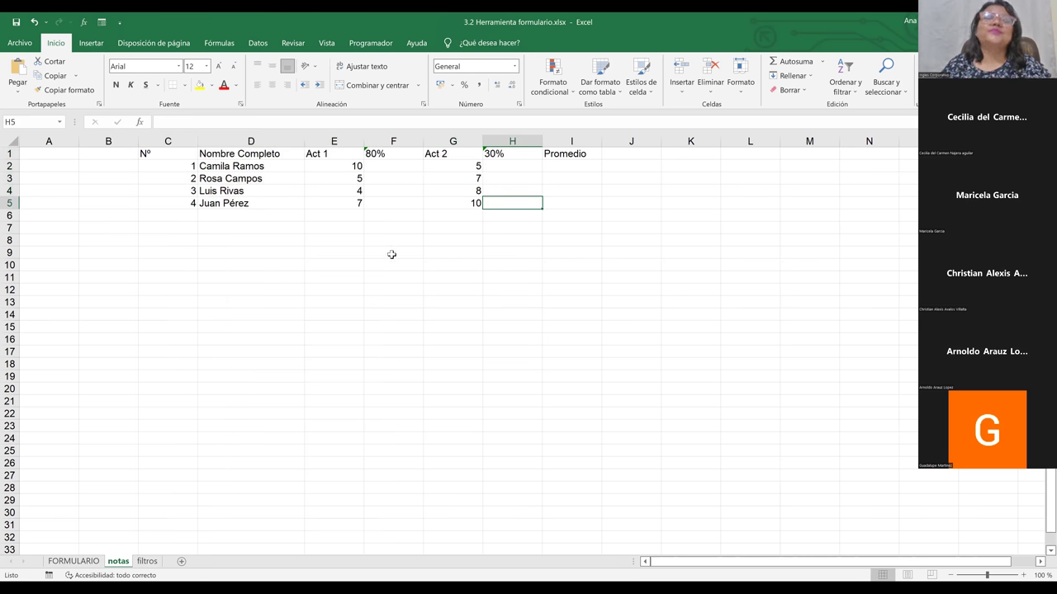
left_click_drag(180, 157, 554, 202)
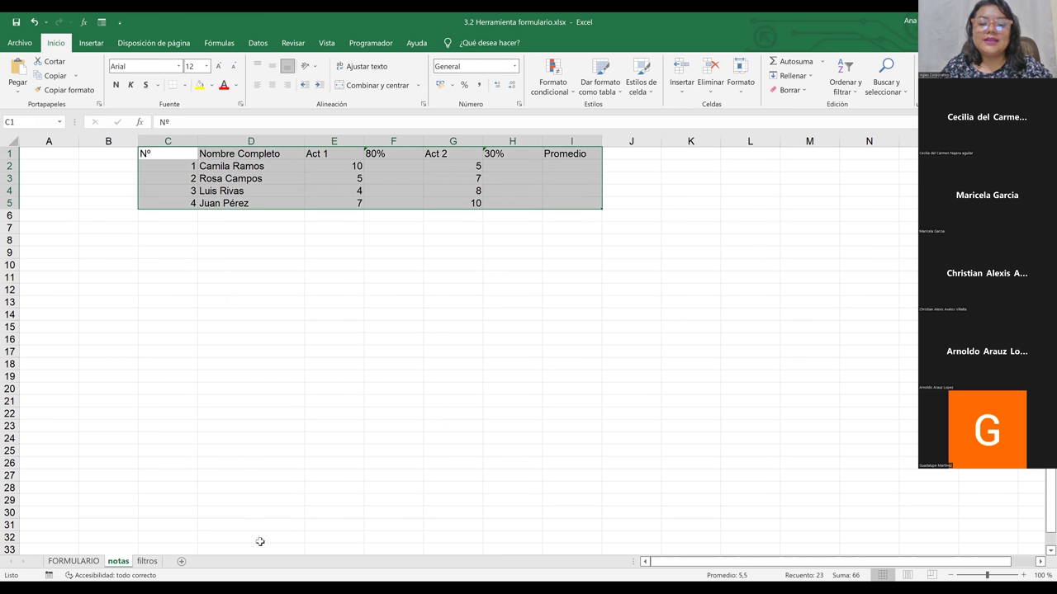
left_click(81, 566)
left_click(153, 362)
left_click(119, 564)
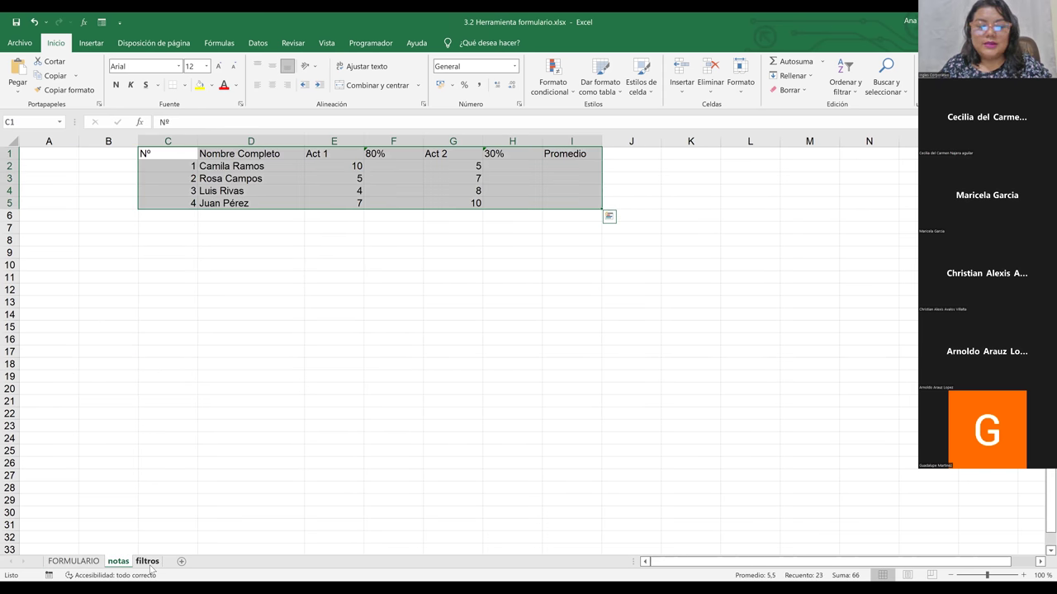
left_click(149, 563)
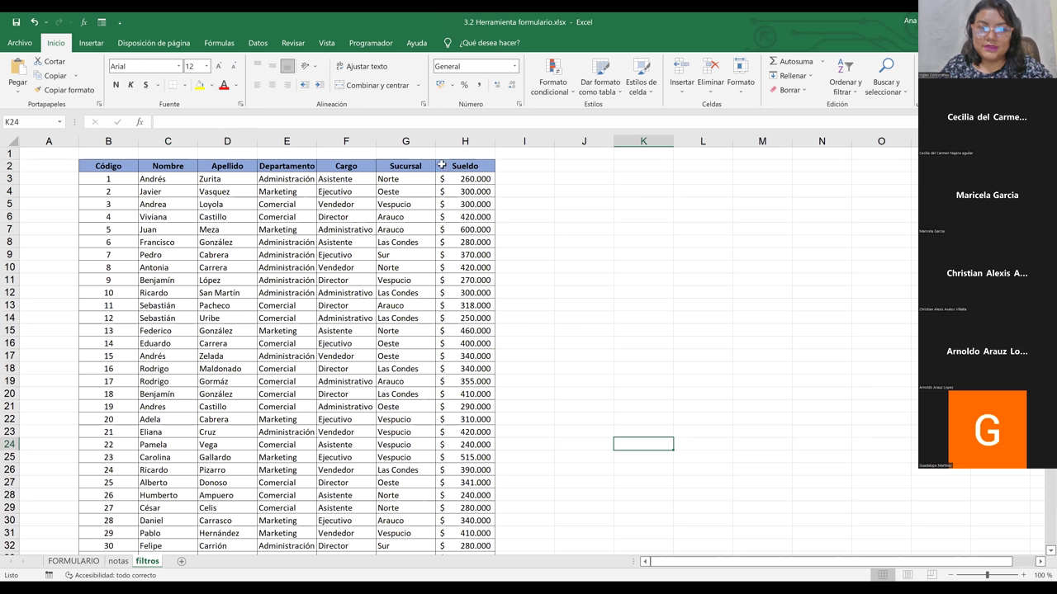
left_click_drag(452, 166, 108, 166)
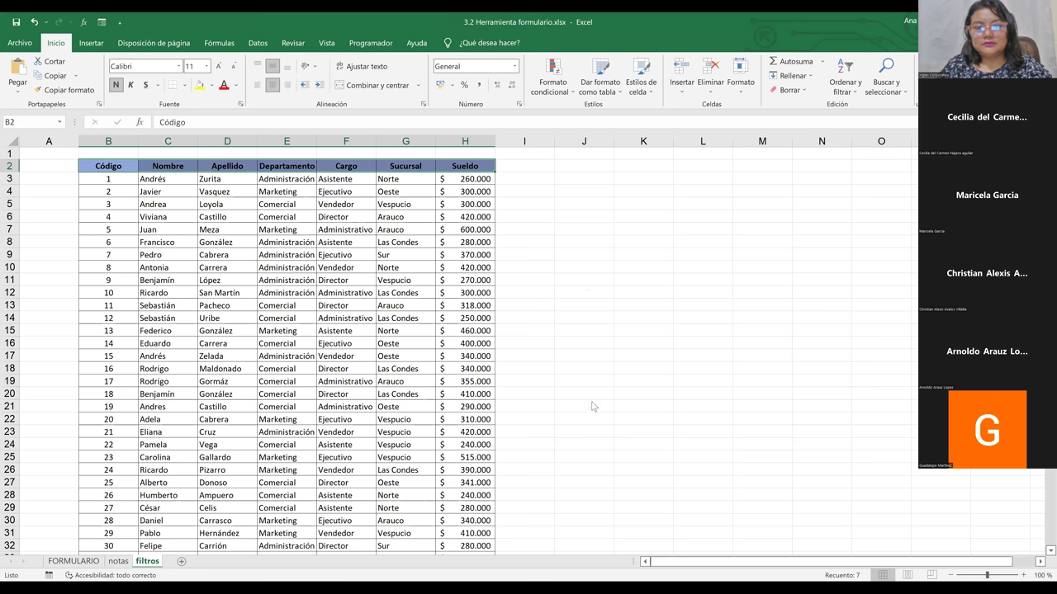
key("alt+5")
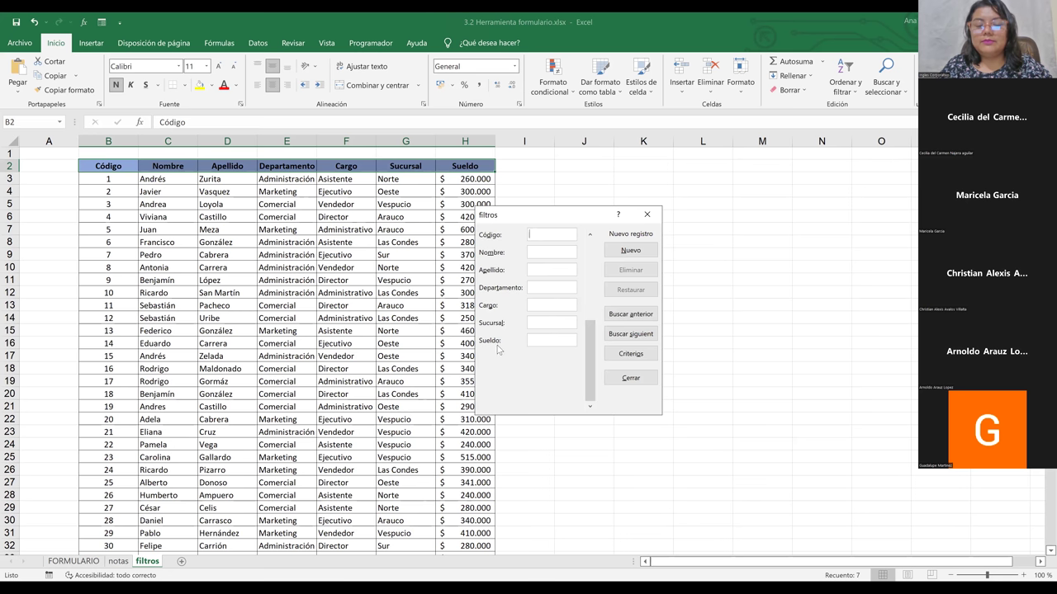
left_click(647, 214)
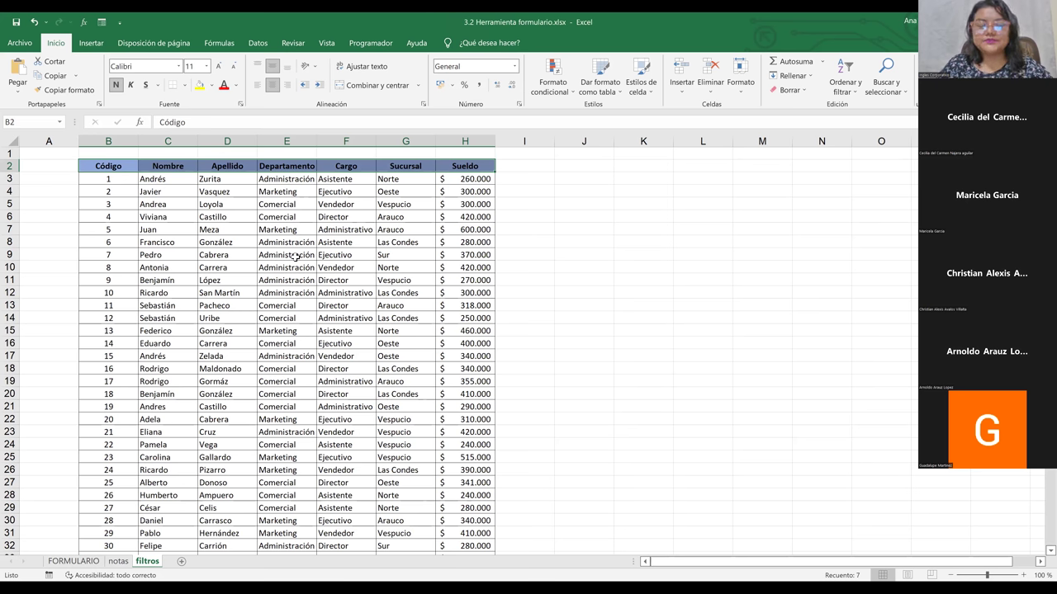
left_click(296, 256)
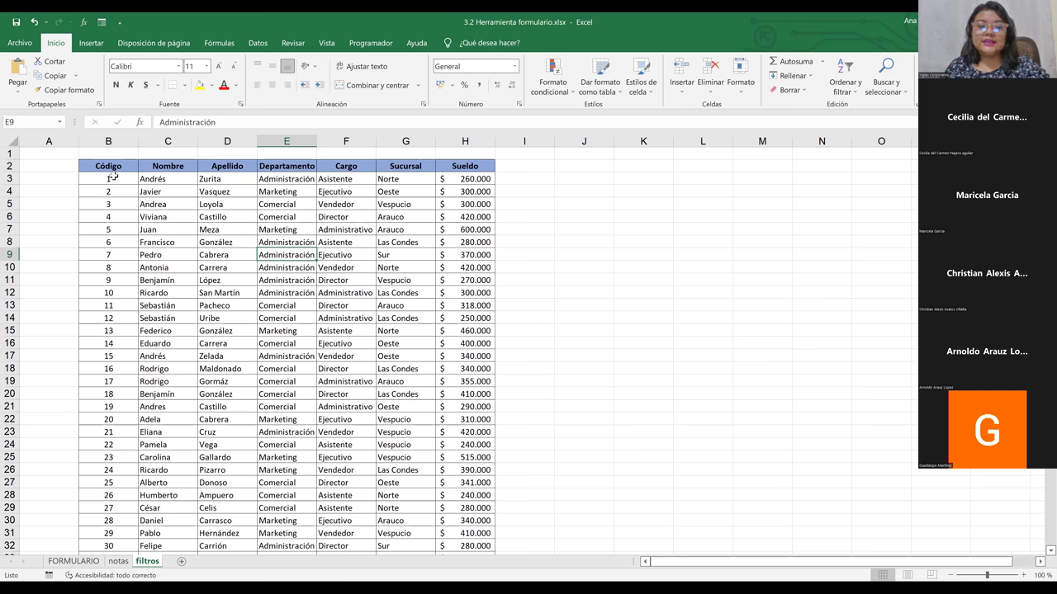
Step: Select the employee data B2:H152 with Ctrl+Shift+arrows and press Ctrl+T
left_click(110, 167)
left_click_drag(111, 167, 456, 394)
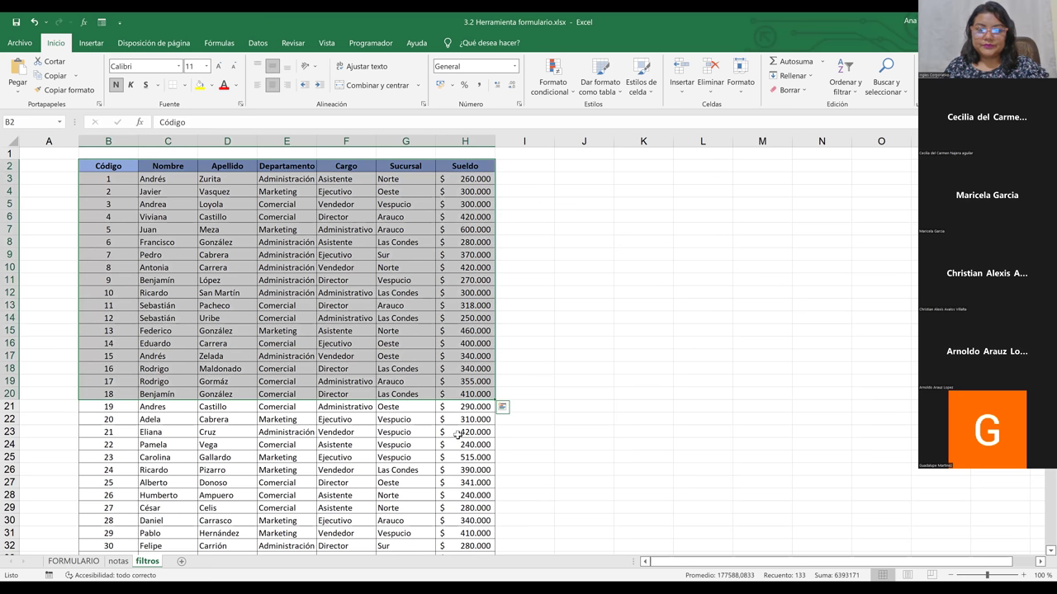
left_click(493, 335)
left_click(545, 327)
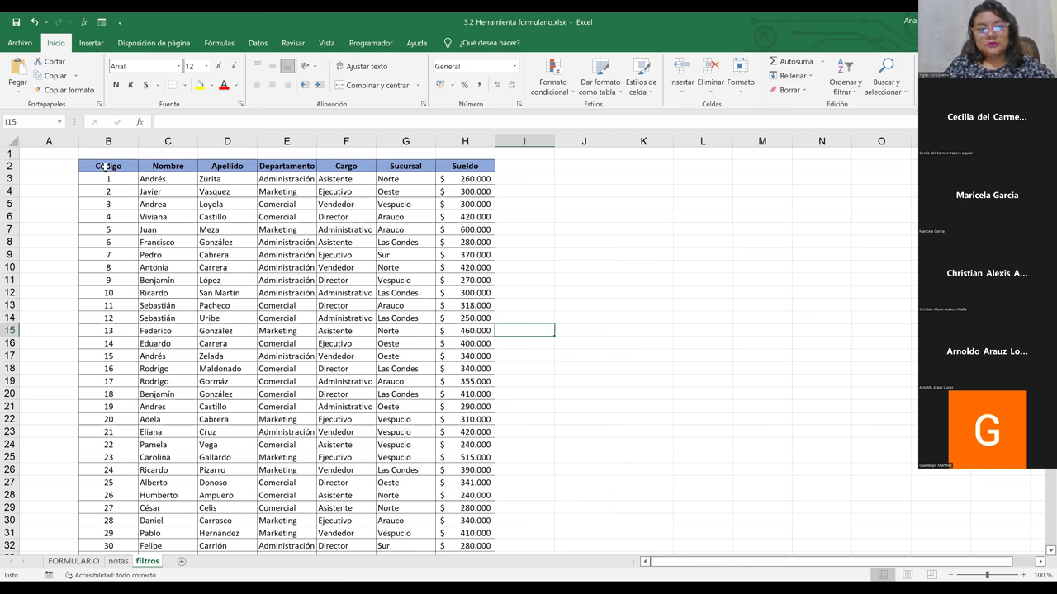
left_click(106, 167)
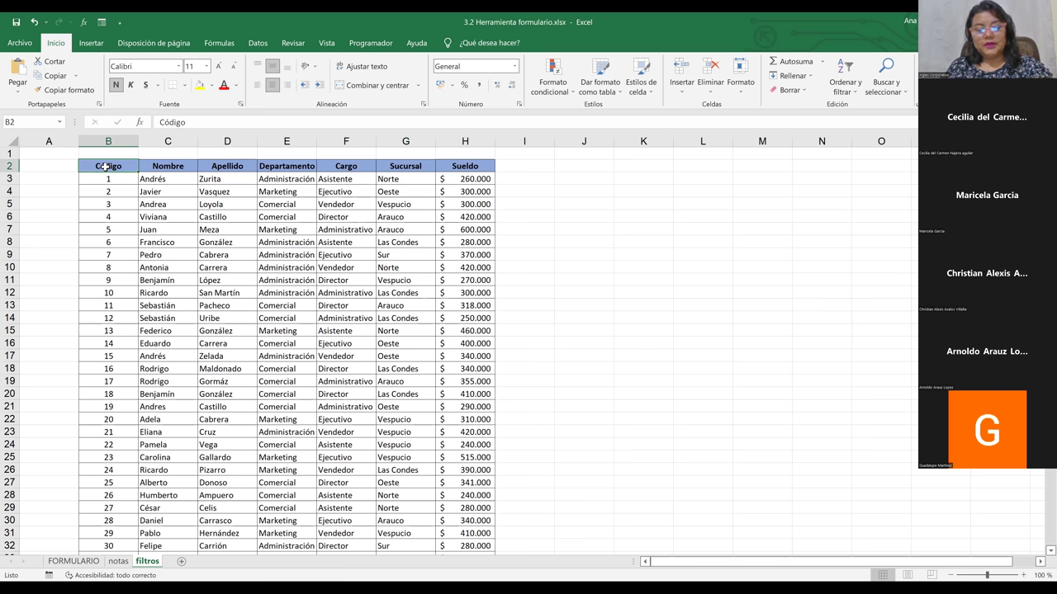
key("ctrl+shift+Right")
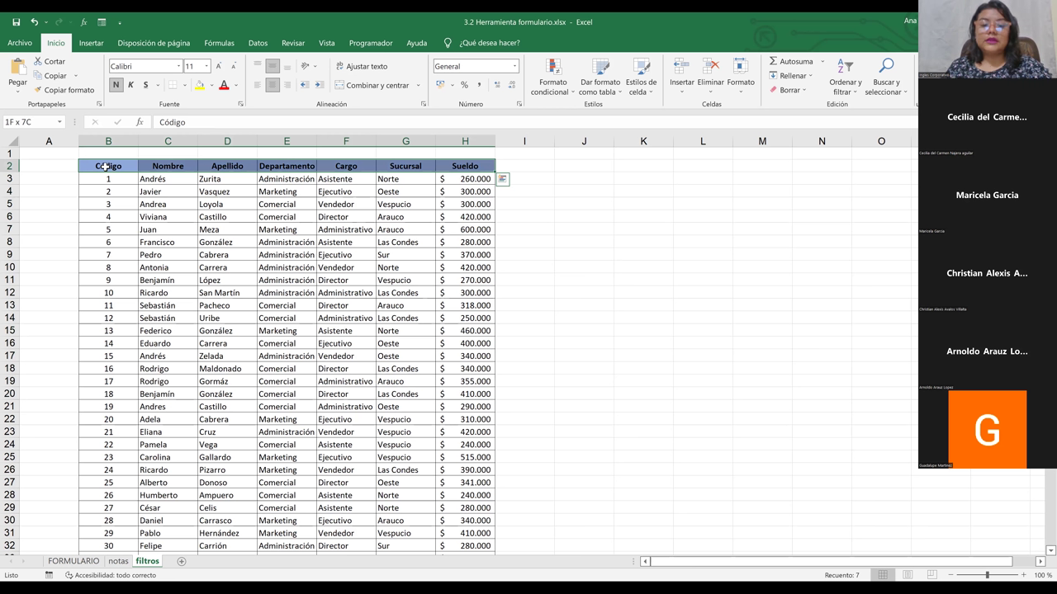
key("ctrl+shift+Down")
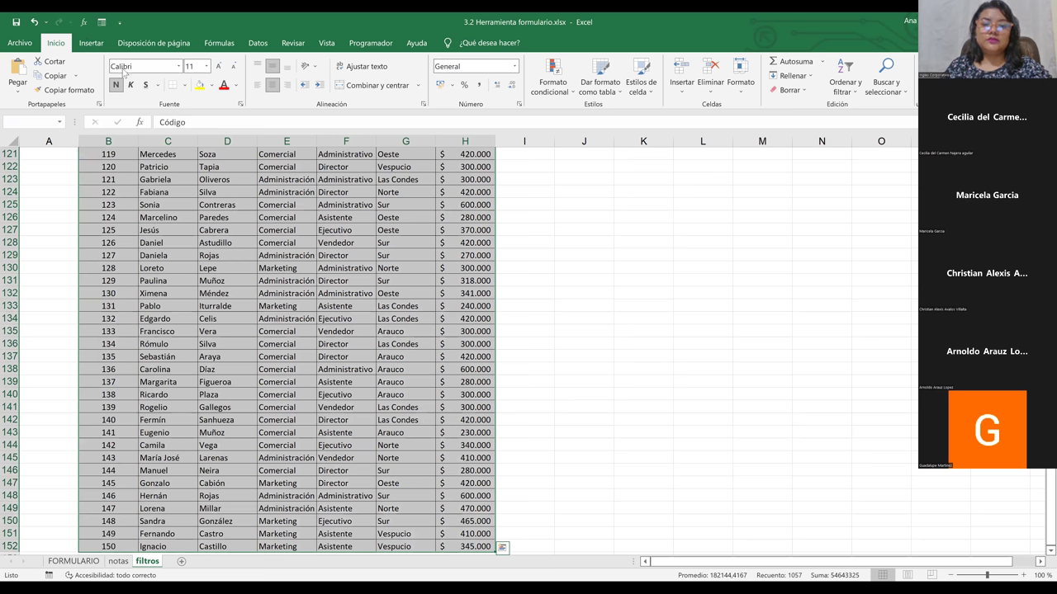
key("ctrl+t")
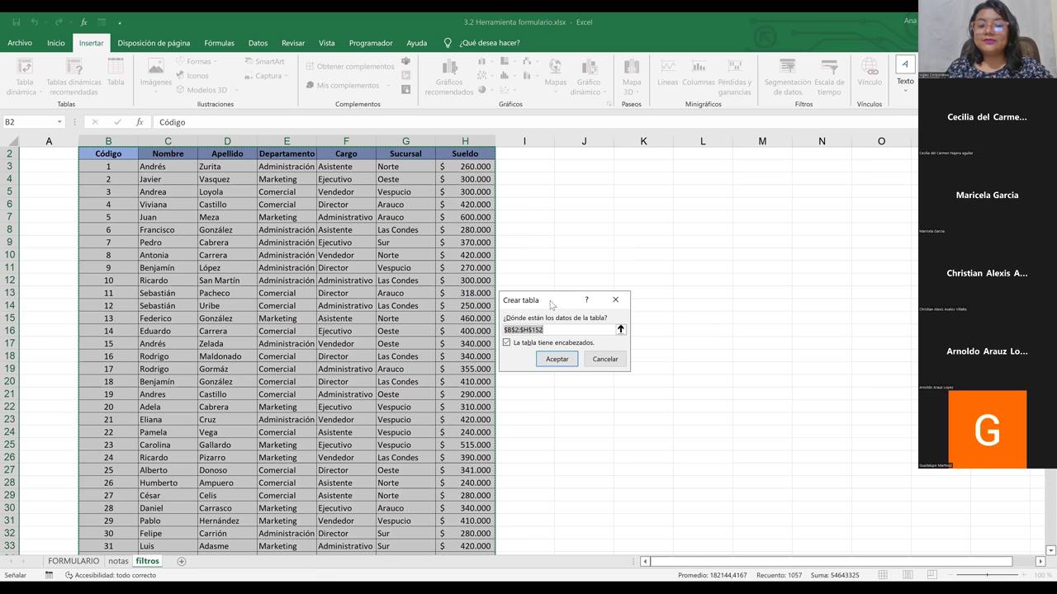
Step: Create the table without headers, see the generic Columna1–Columna5 names, and undo it
left_click_drag(551, 305, 606, 178)
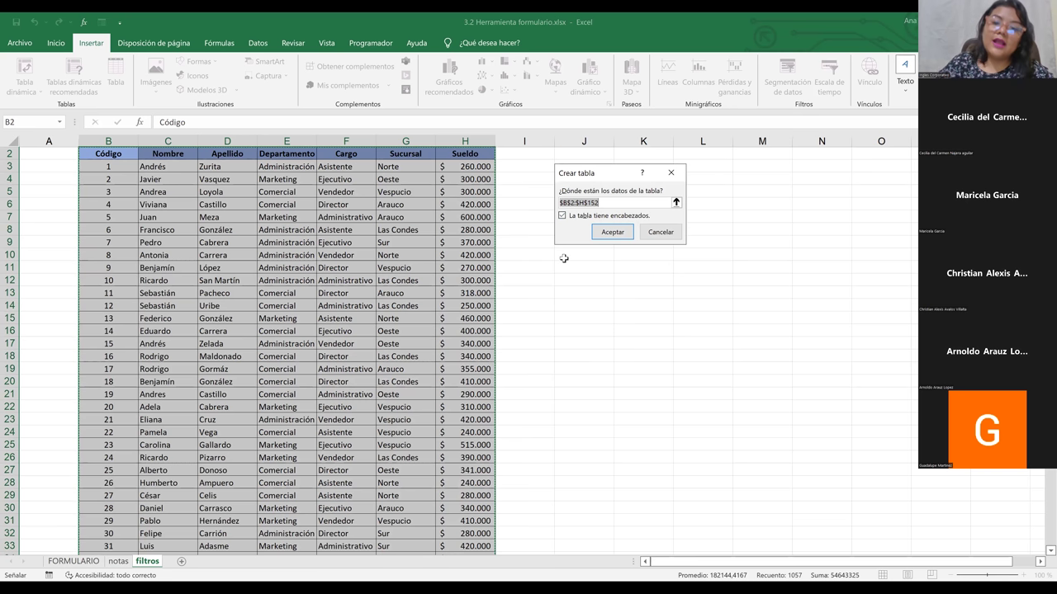
left_click(563, 216)
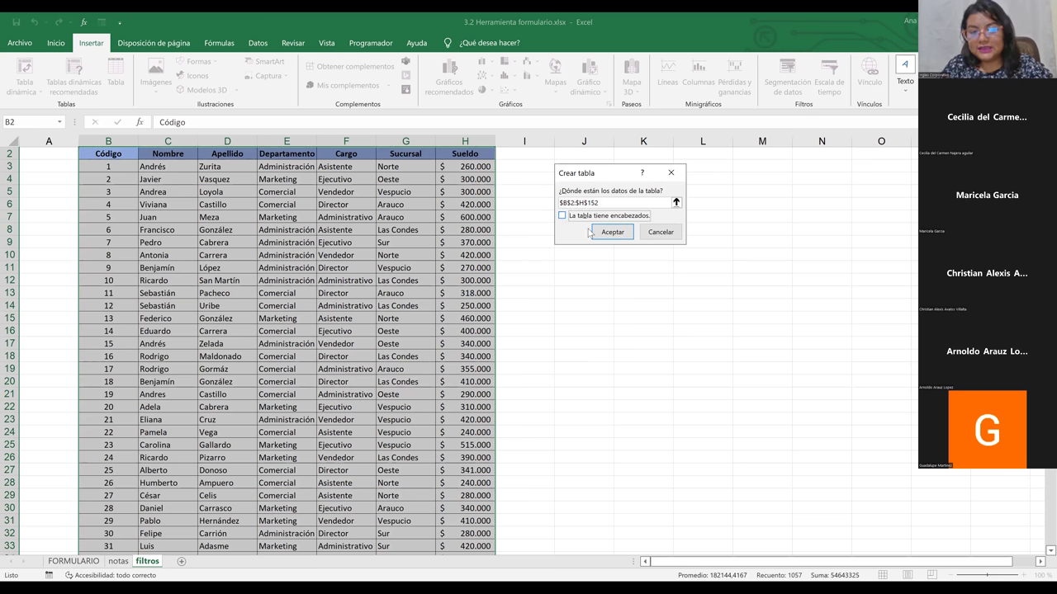
left_click(601, 233)
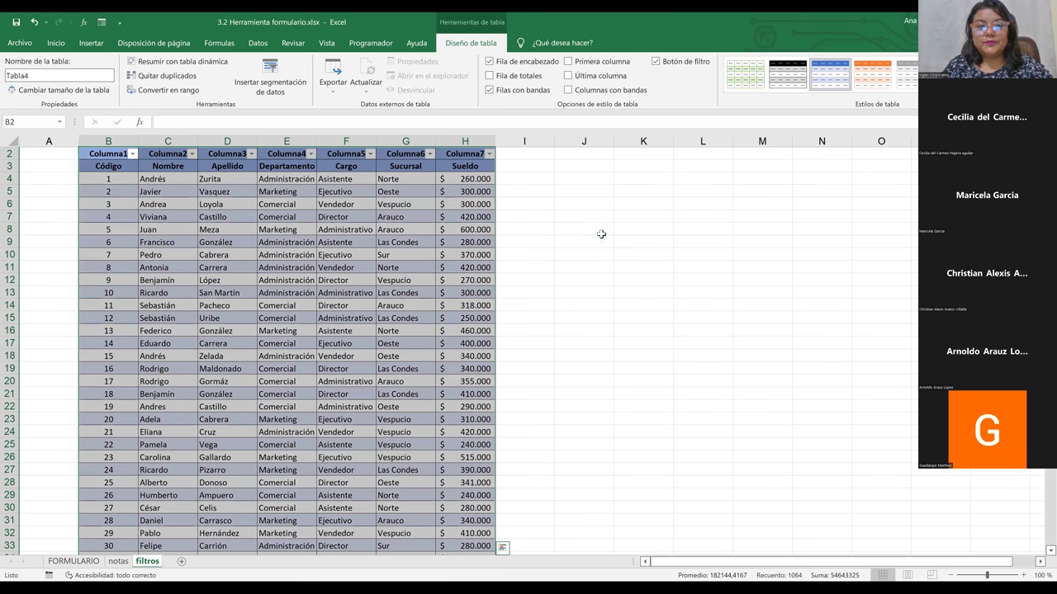
left_click(108, 155)
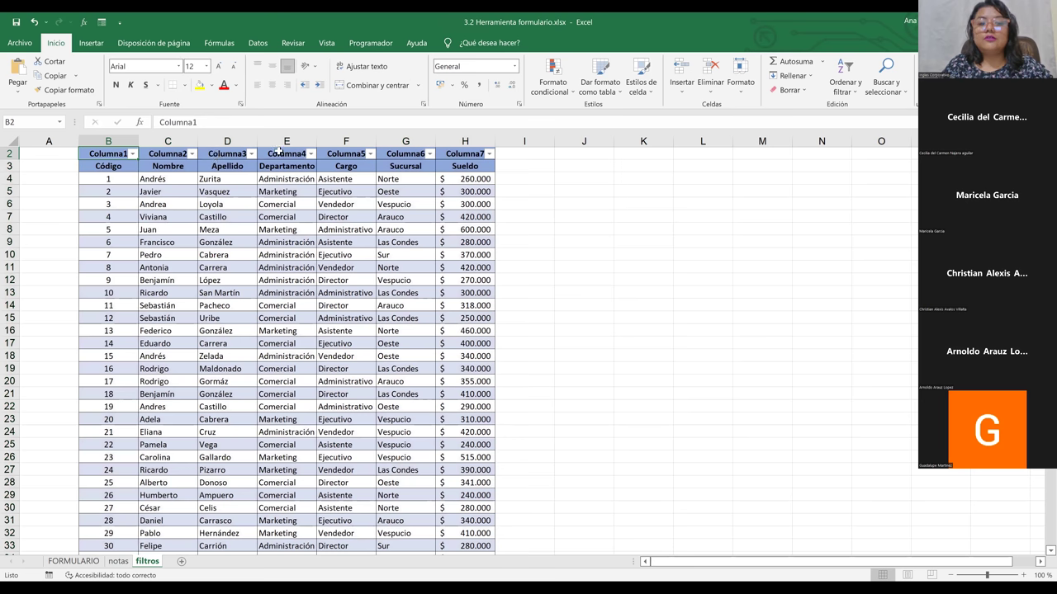
left_click(343, 156)
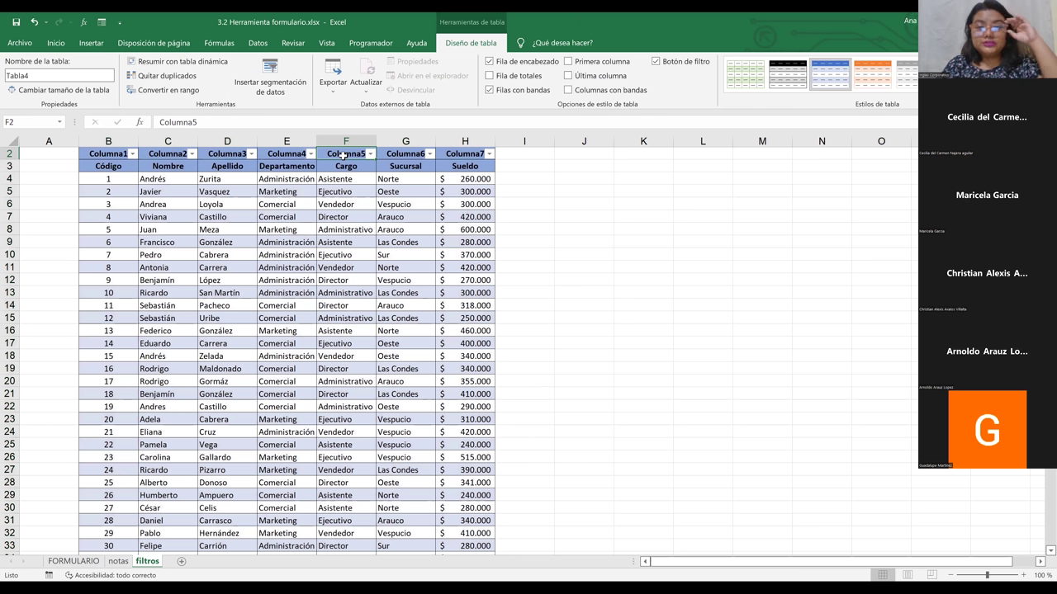
key("ctrl+z")
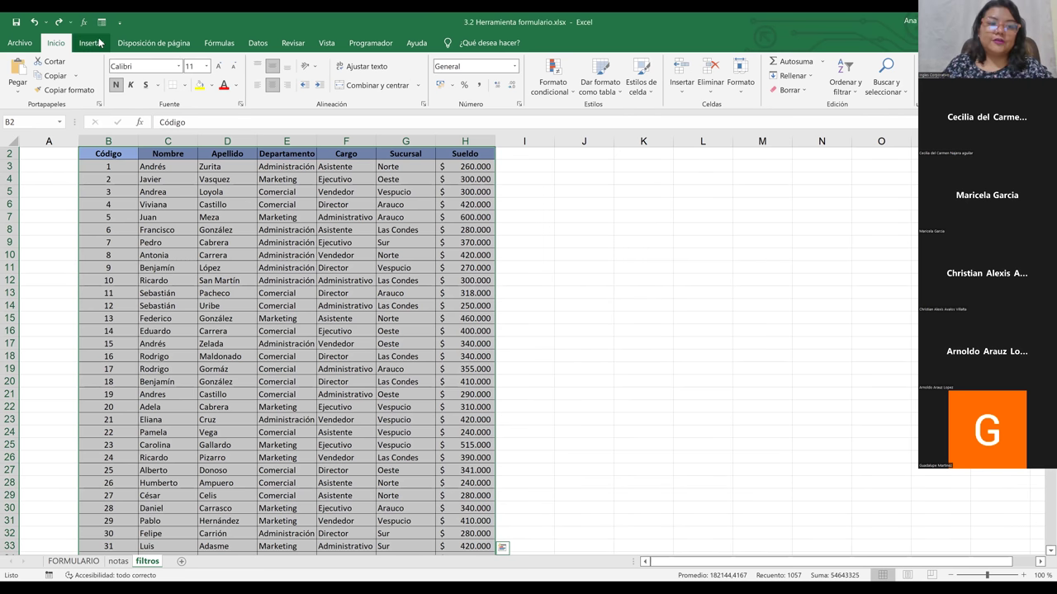
Step: Insert a table with 'La tabla tiene encabezados' checked, creating Tabla5 with filter buttons
left_click(96, 43)
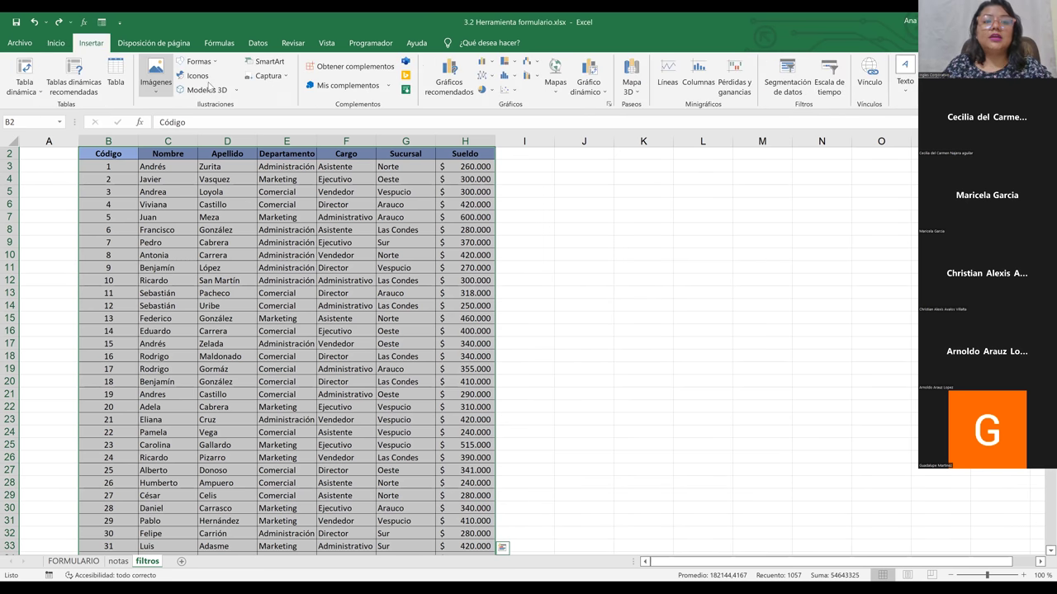
left_click(118, 83)
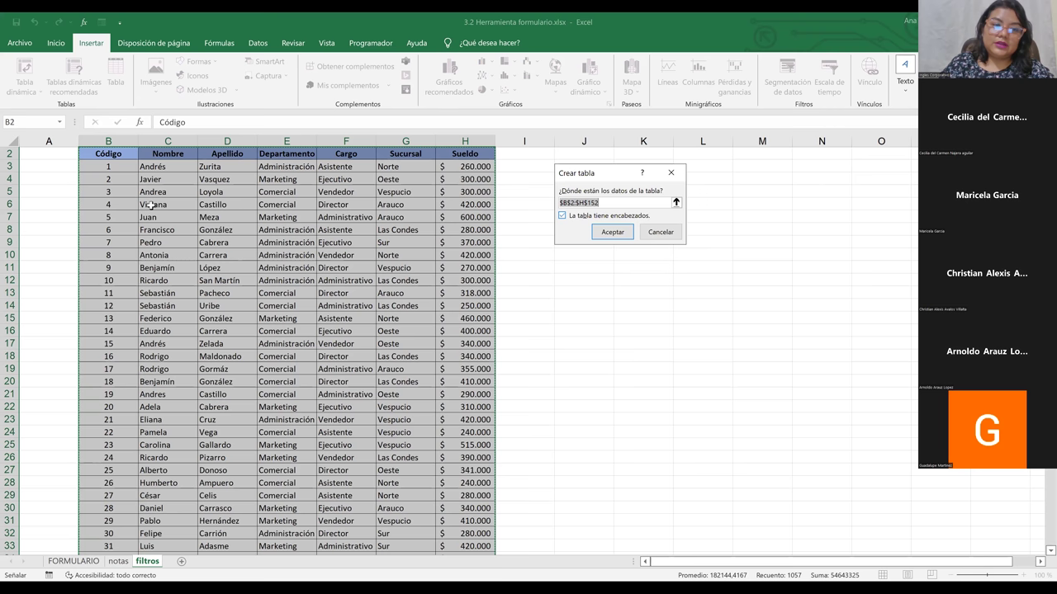
key("Return")
left_click(194, 228)
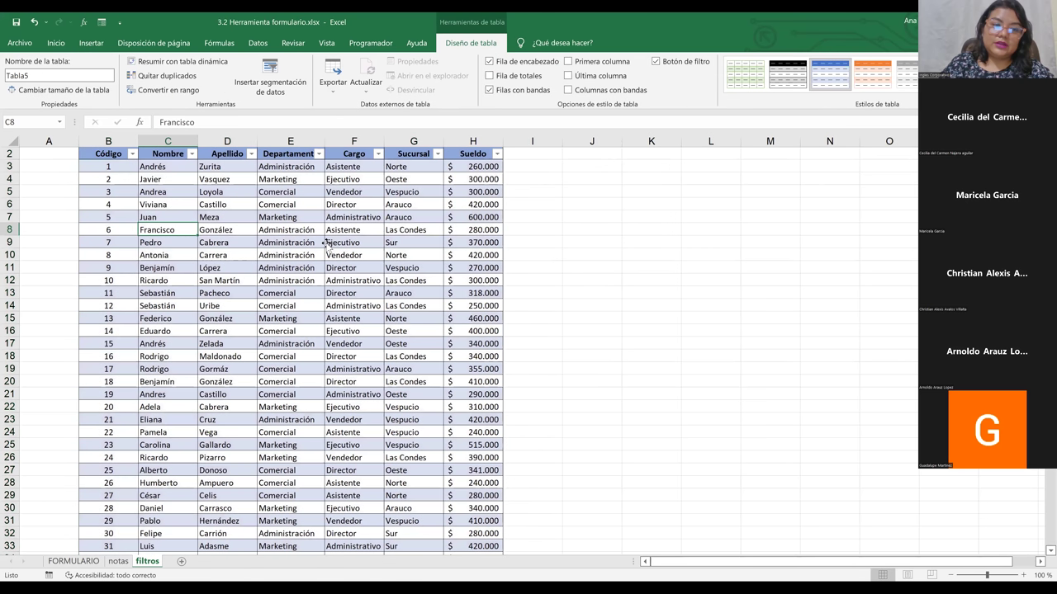
left_click(407, 242)
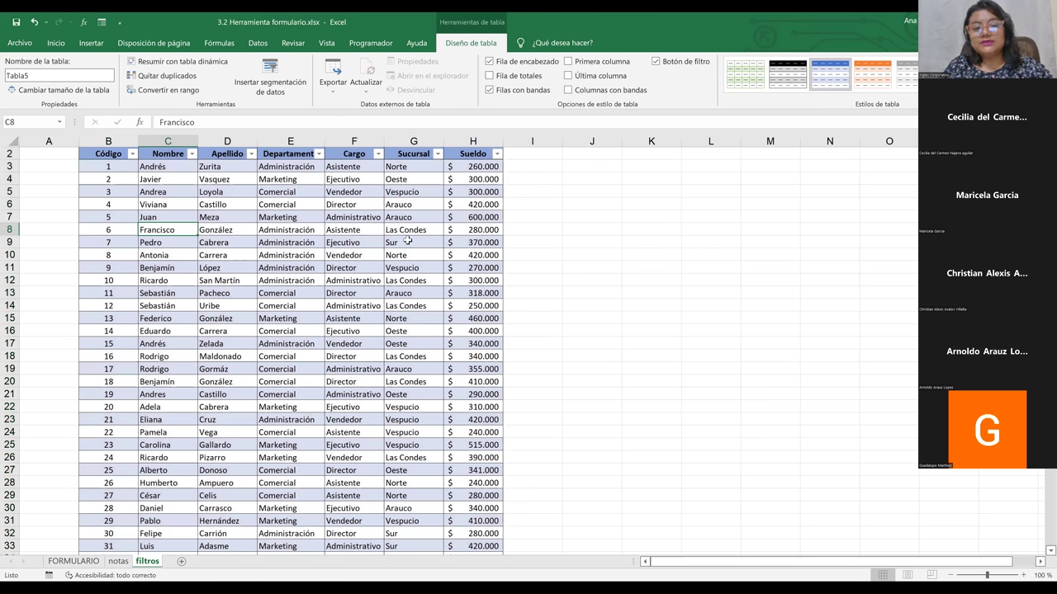
Step: Open the employee data form and begin new record 151 with the employee's first name and surname
left_click(101, 25)
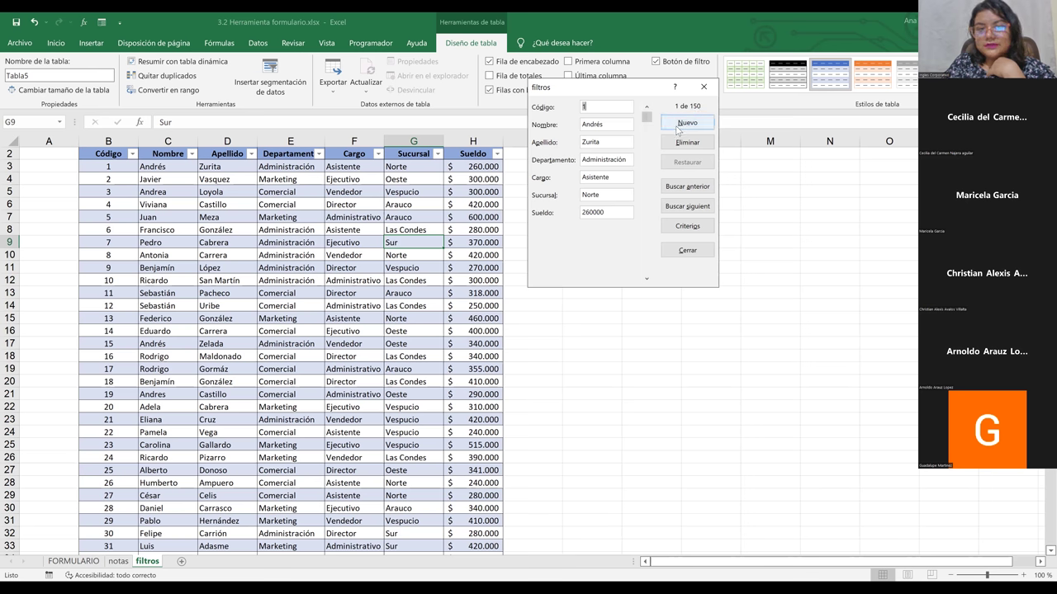
left_click(677, 130)
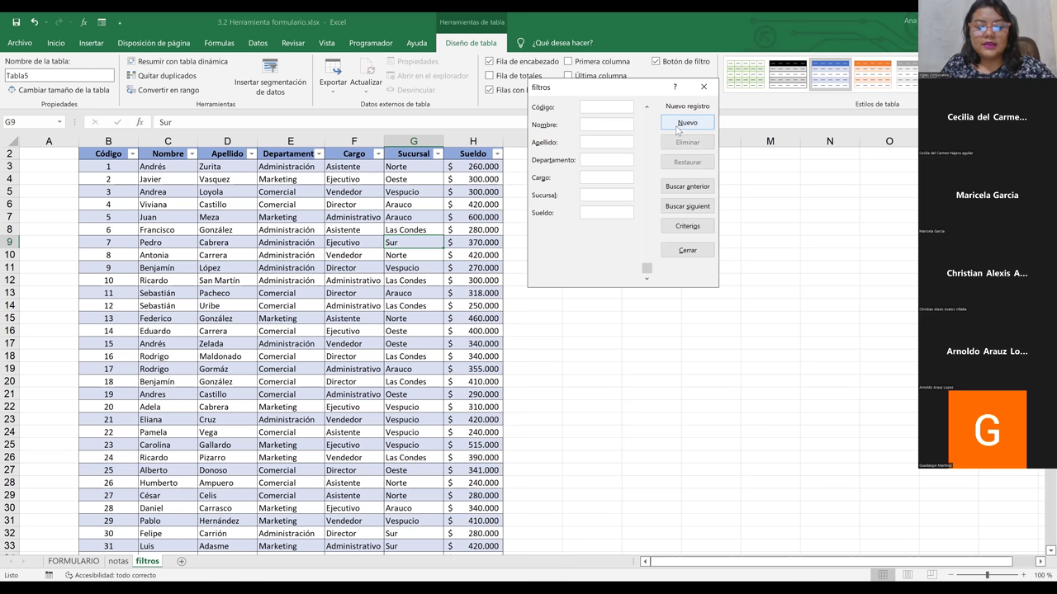
type("151")
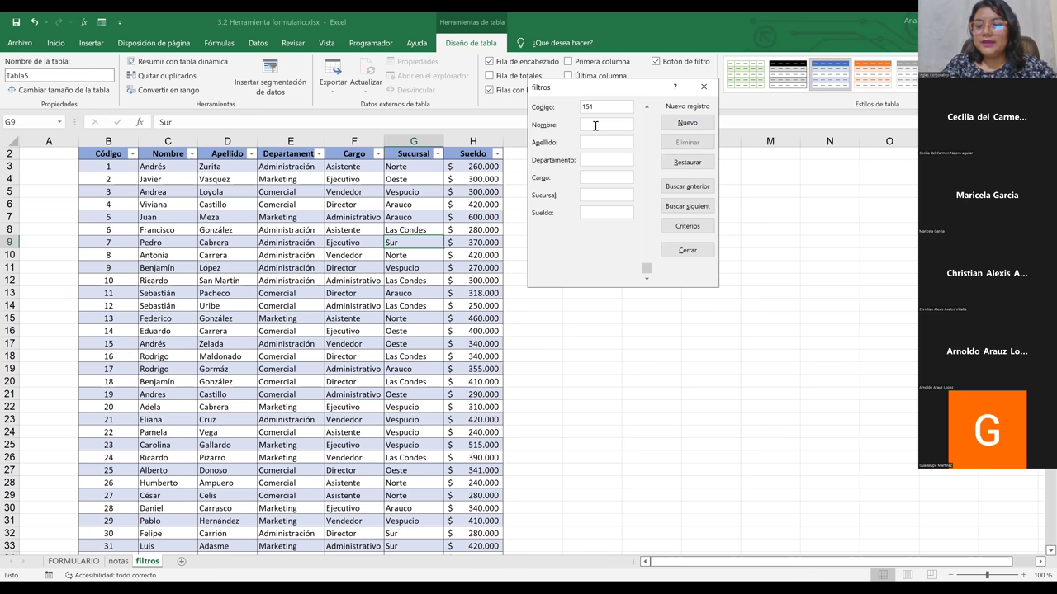
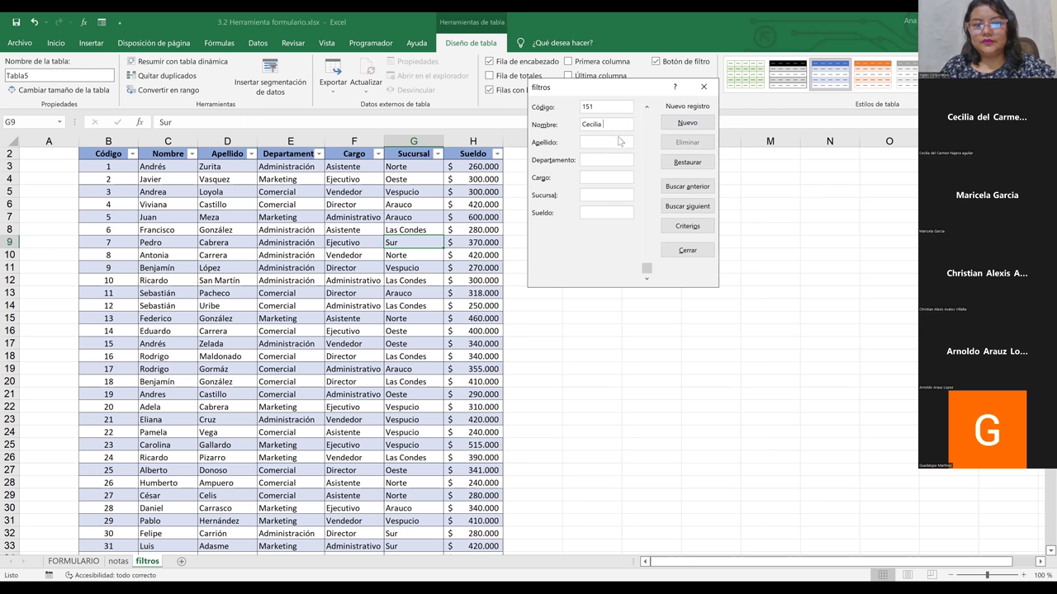
type("Aguilar")
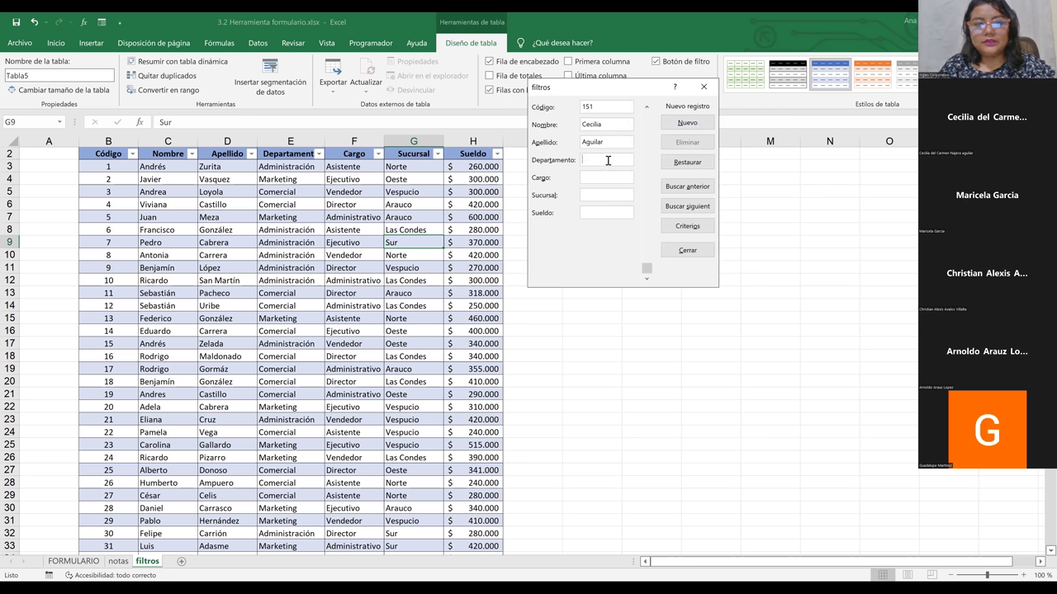
Step: Fill record 151 with Departamento Administracion, Cargo Director and Sucursal Vespucio
type("A")
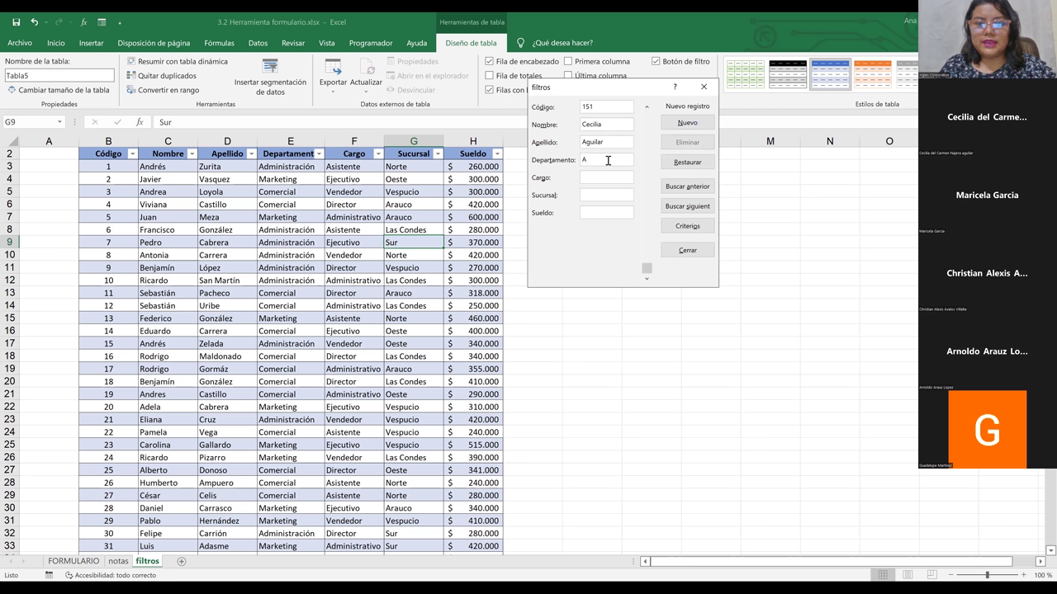
type("dministracion")
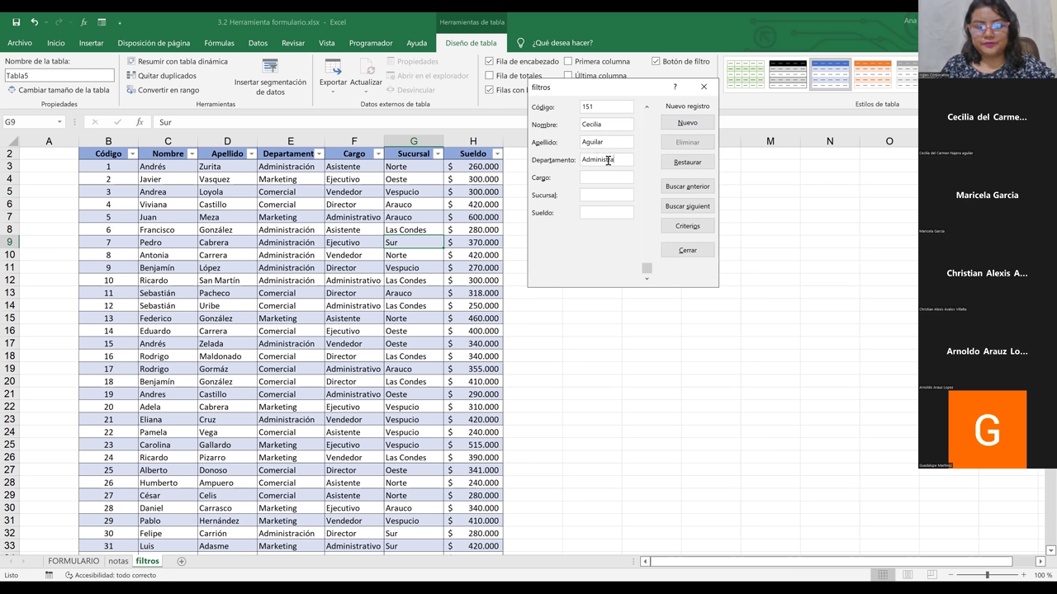
key("BackSpace")
key("BackSpace")
type("ó")
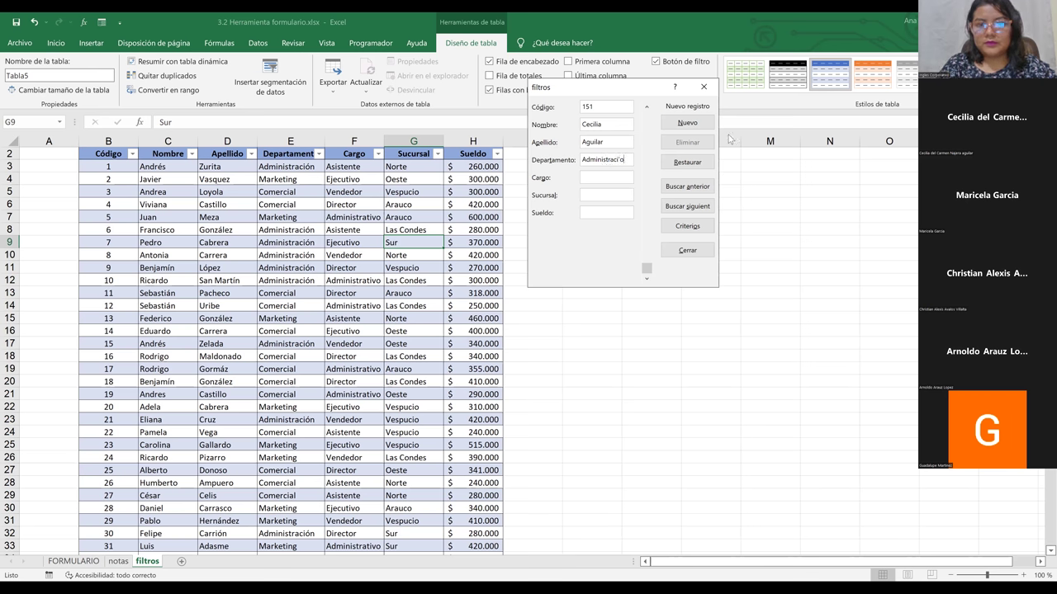
key("BackSpace")
type("on")
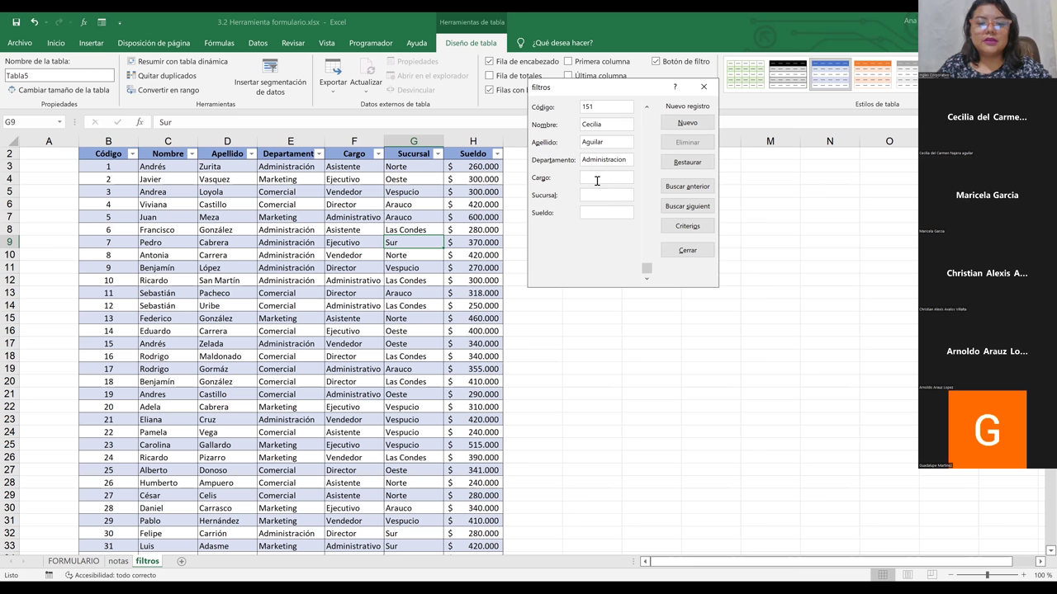
type("D")
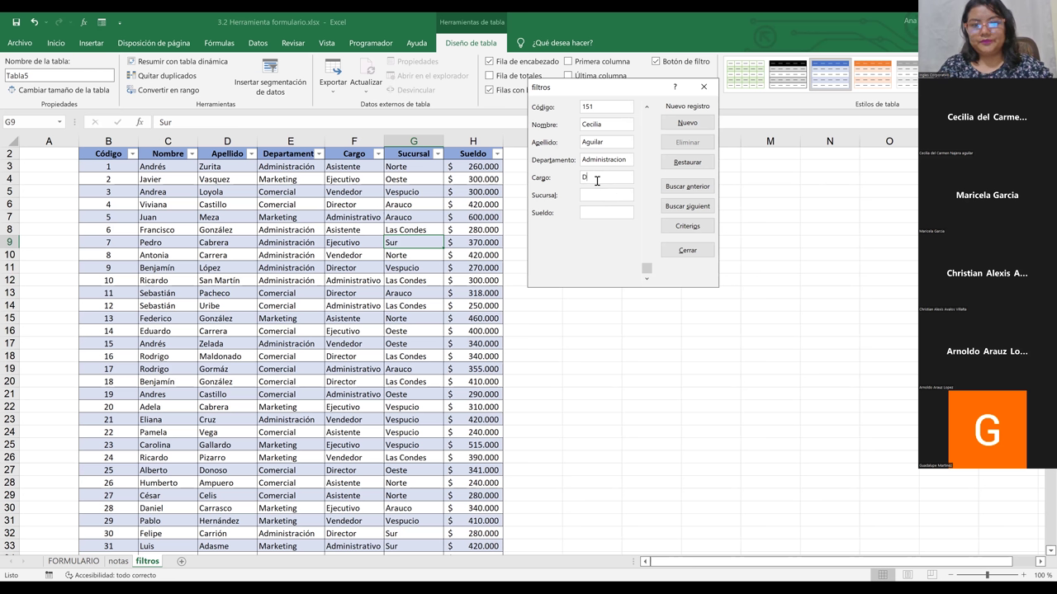
type("irector")
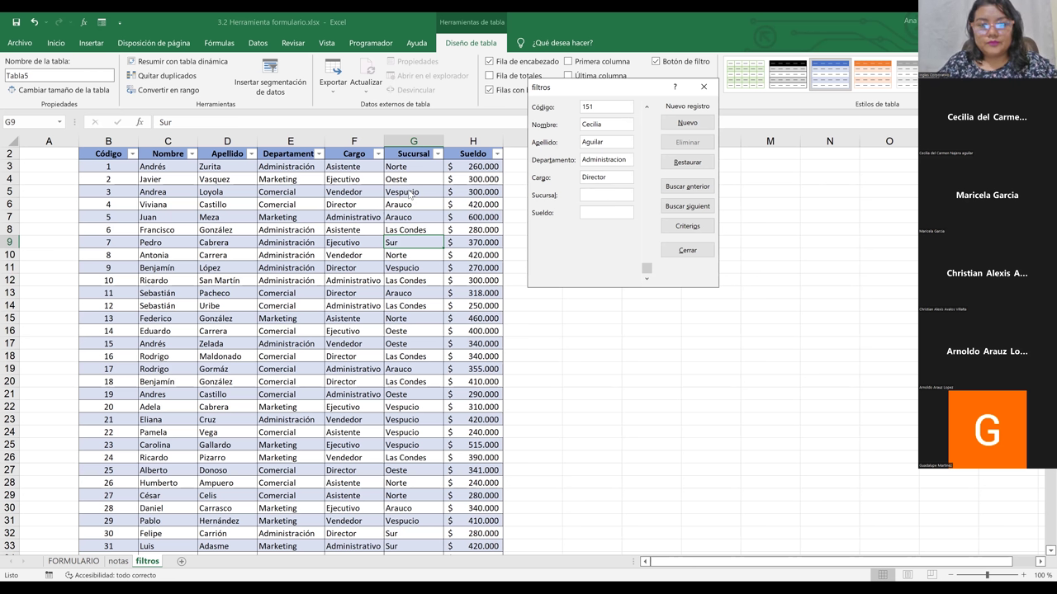
type("Vespucio")
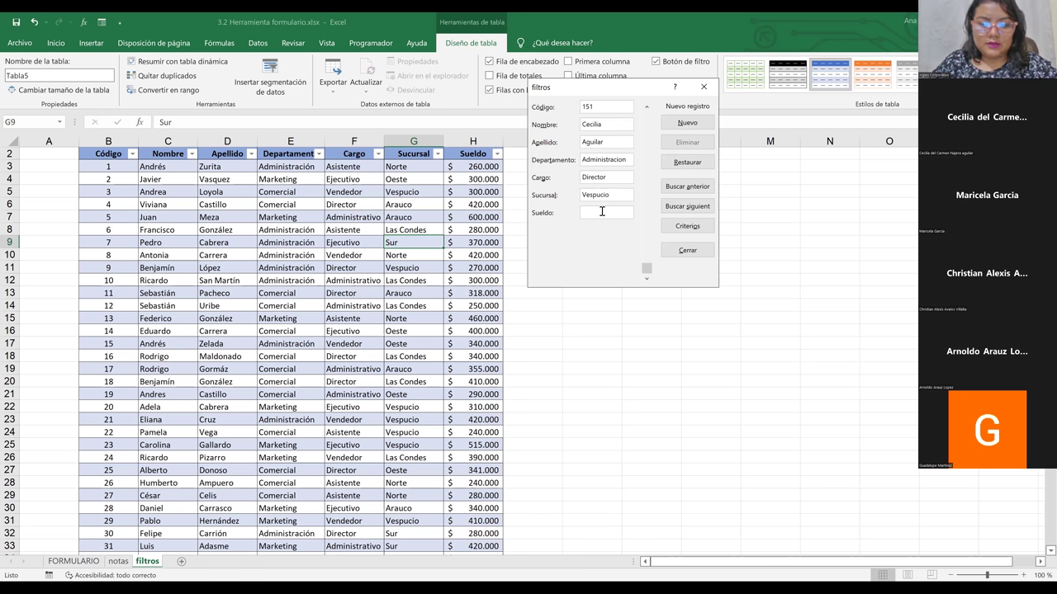
Step: Enter Sueldo 1000, add the record to the employee table, and close the form
left_click(601, 211)
type("1000")
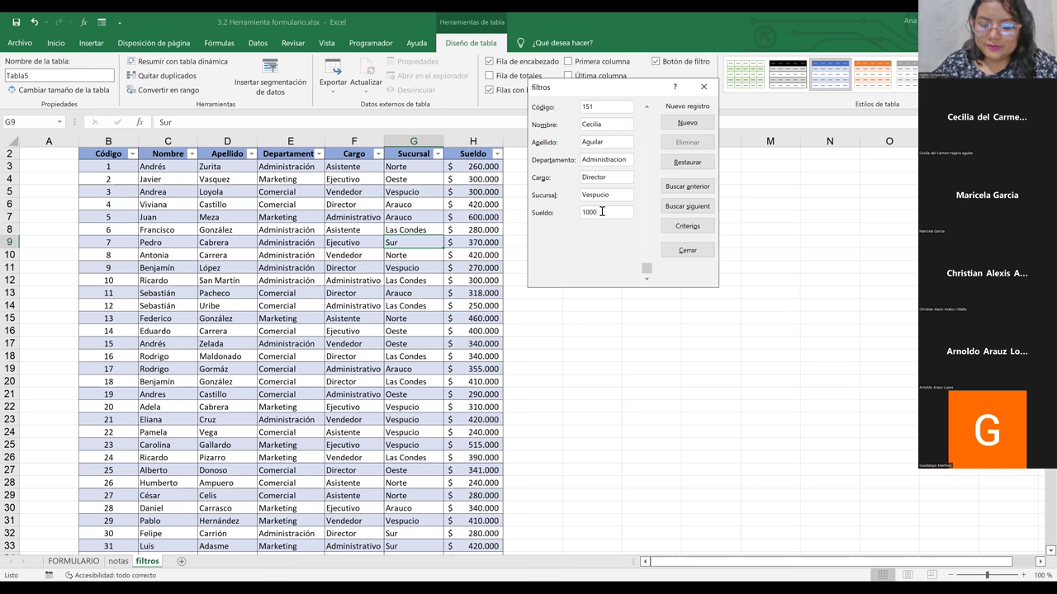
key("Return")
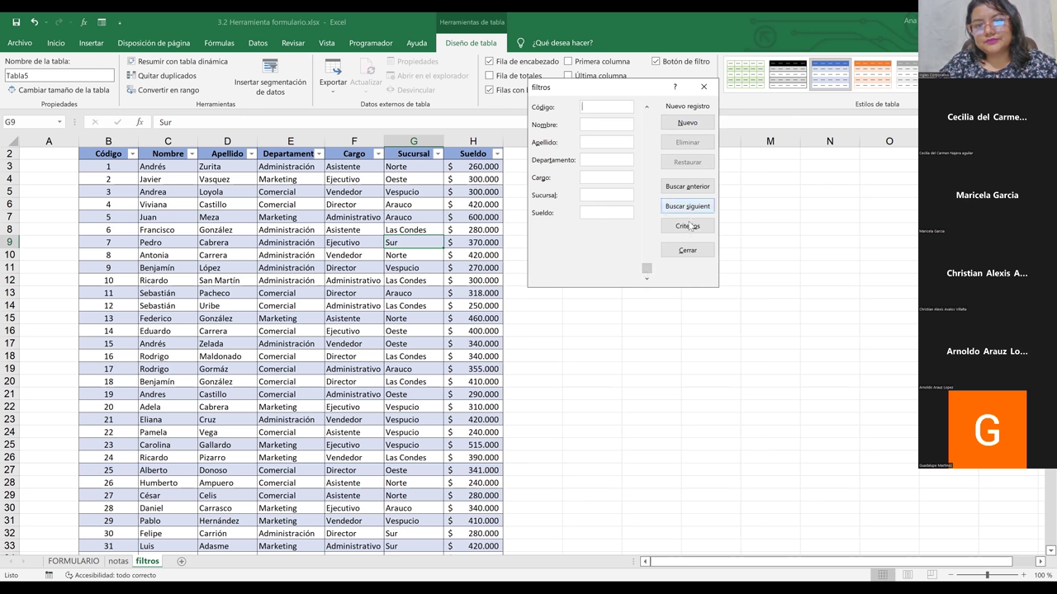
left_click(702, 87)
Step: Close the data form and verify record 151 sits in row 153 with Sueldo $ 1.000
left_click(513, 339)
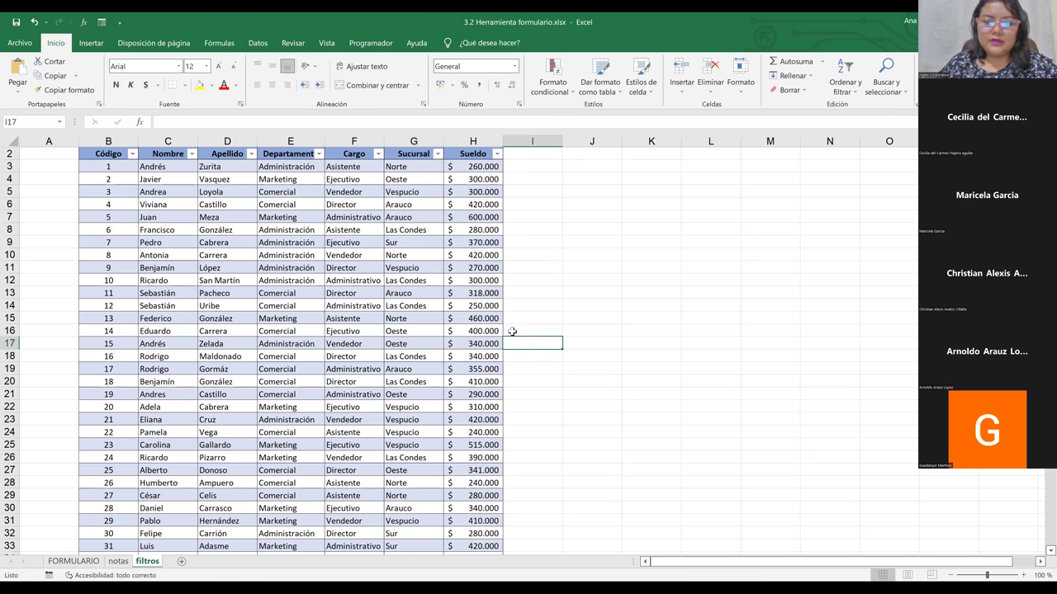
left_click(493, 331)
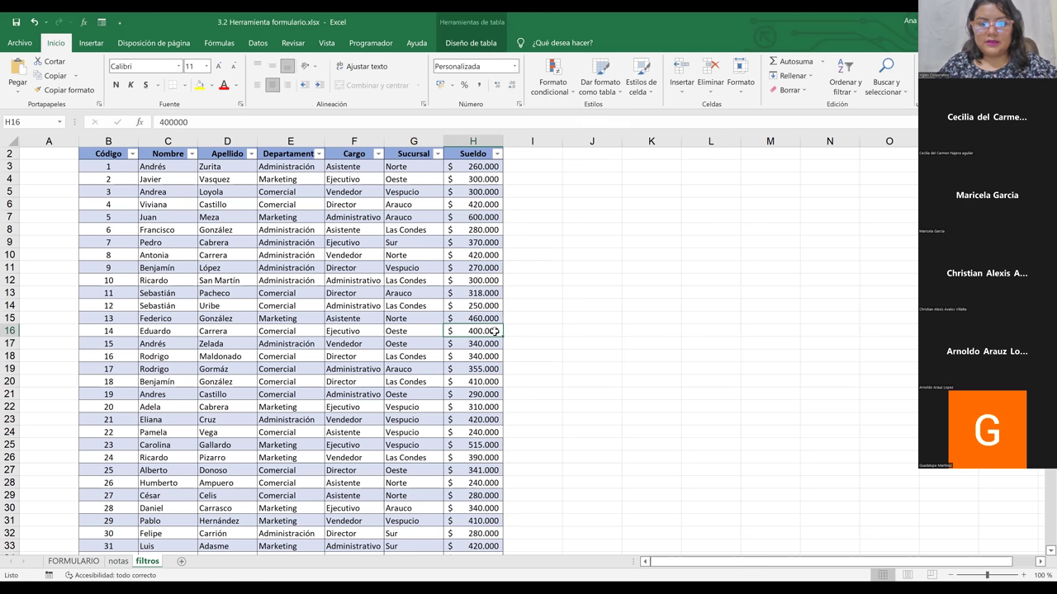
key("Down")
scroll(493, 331, "down", 5)
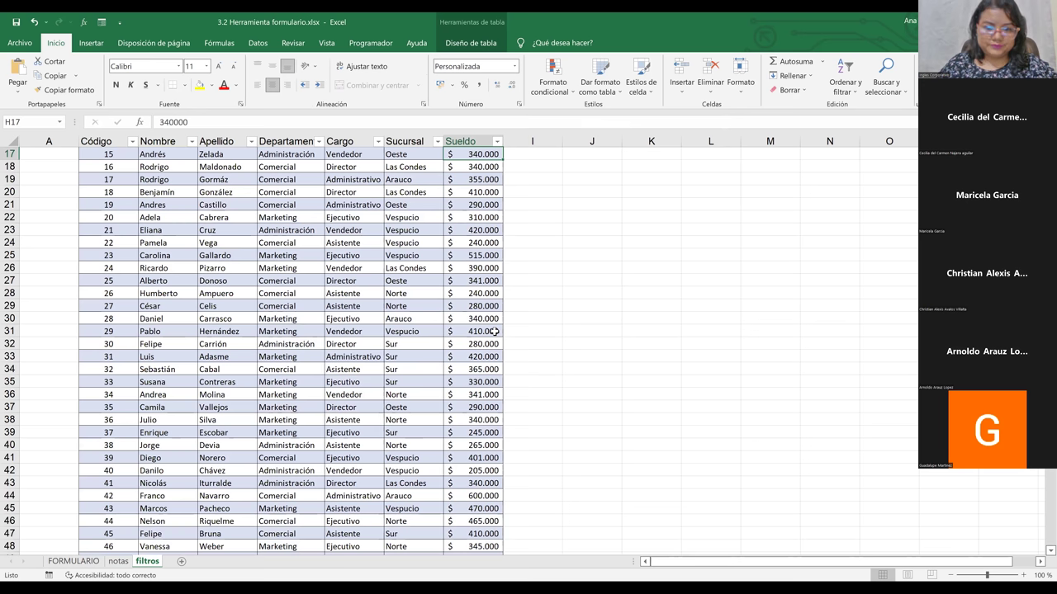
left_click_drag(493, 331, 468, 546)
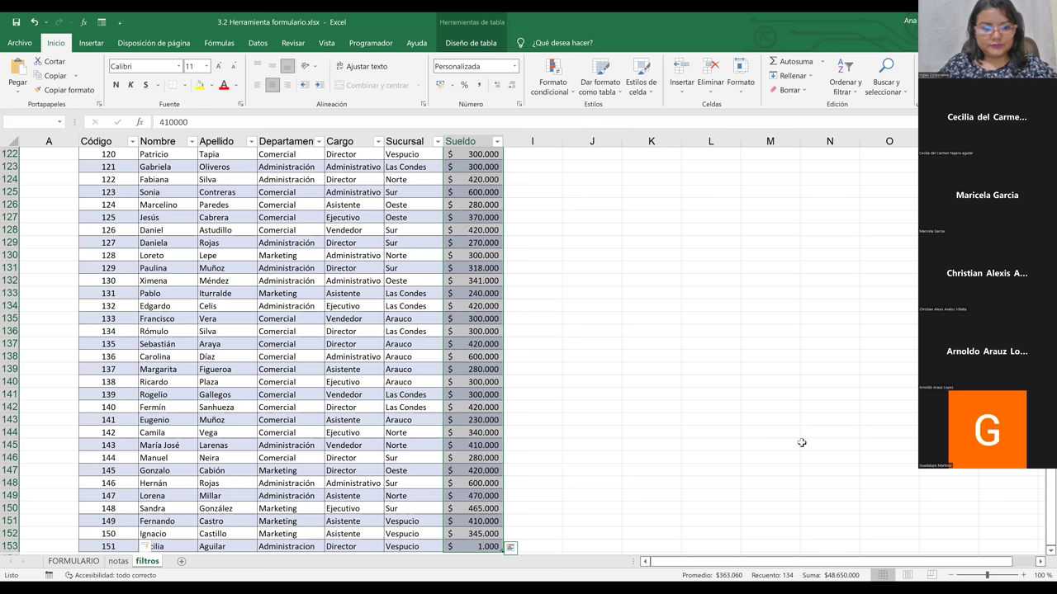
key("ctrl+End")
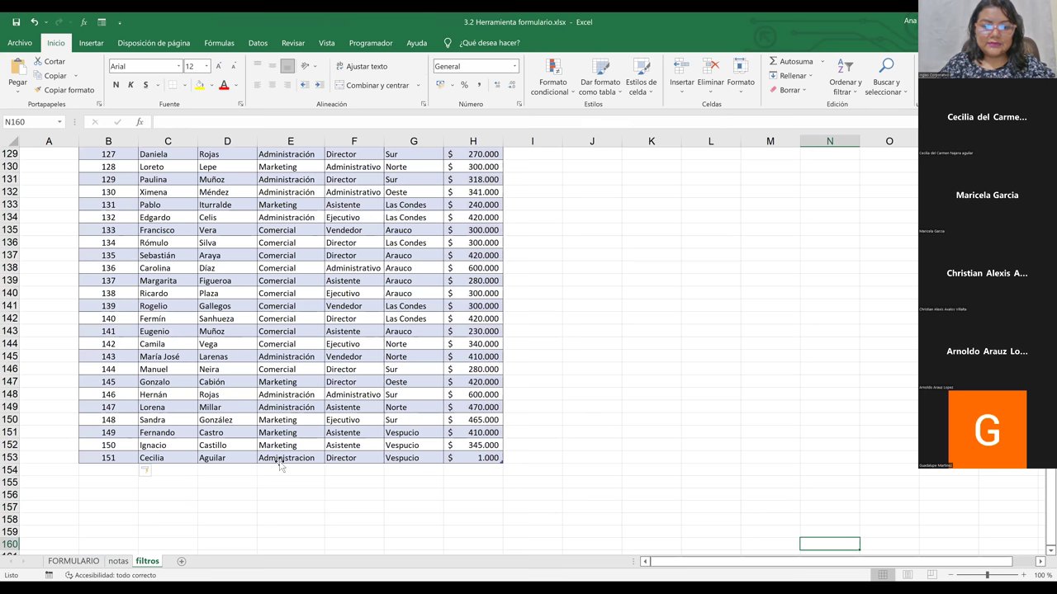
left_click(482, 459)
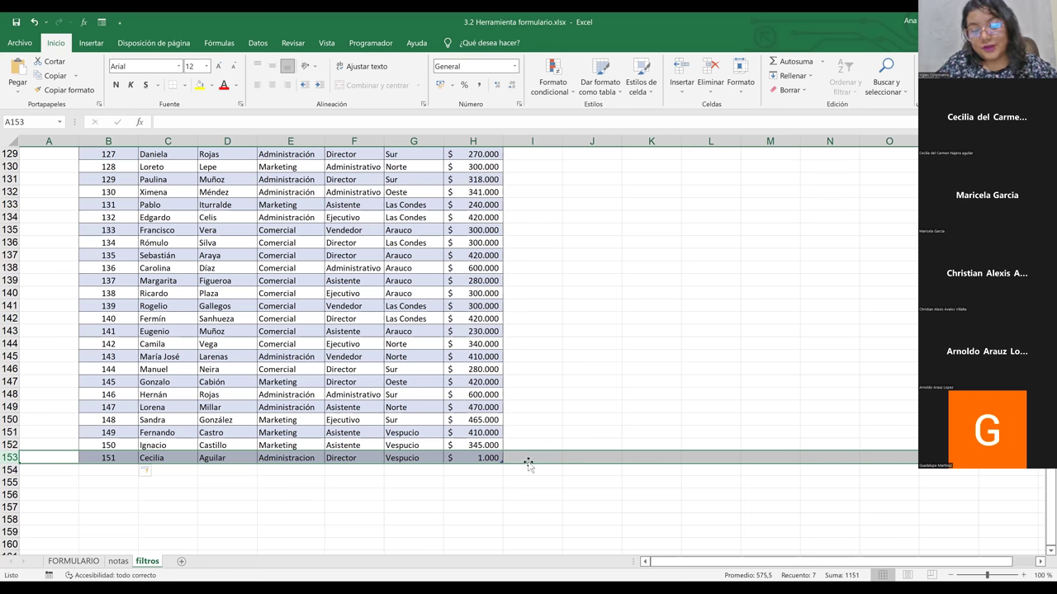
left_click(486, 459)
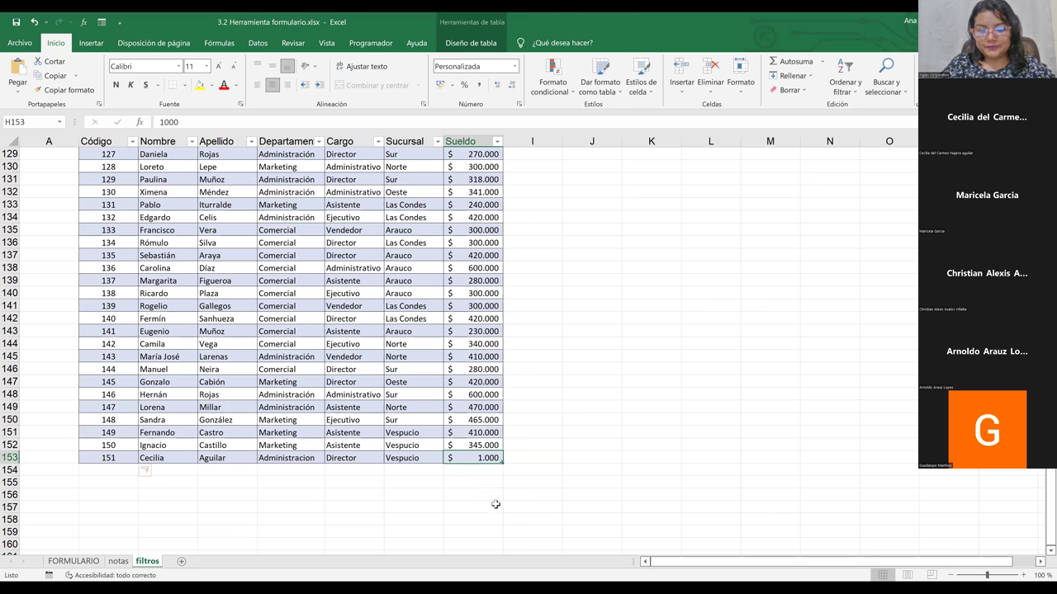
left_click(564, 456)
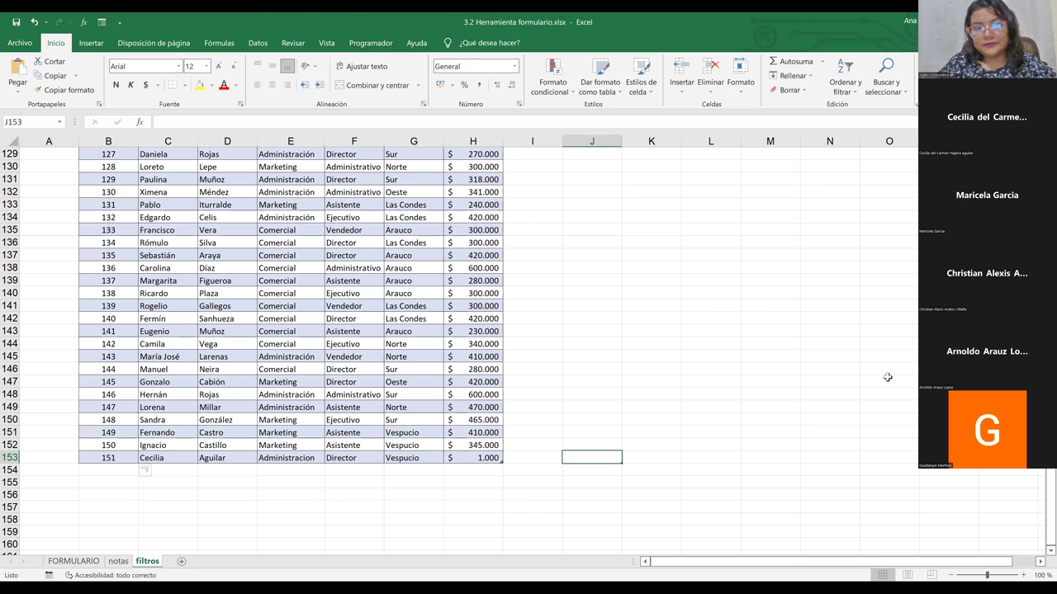
left_click(293, 241)
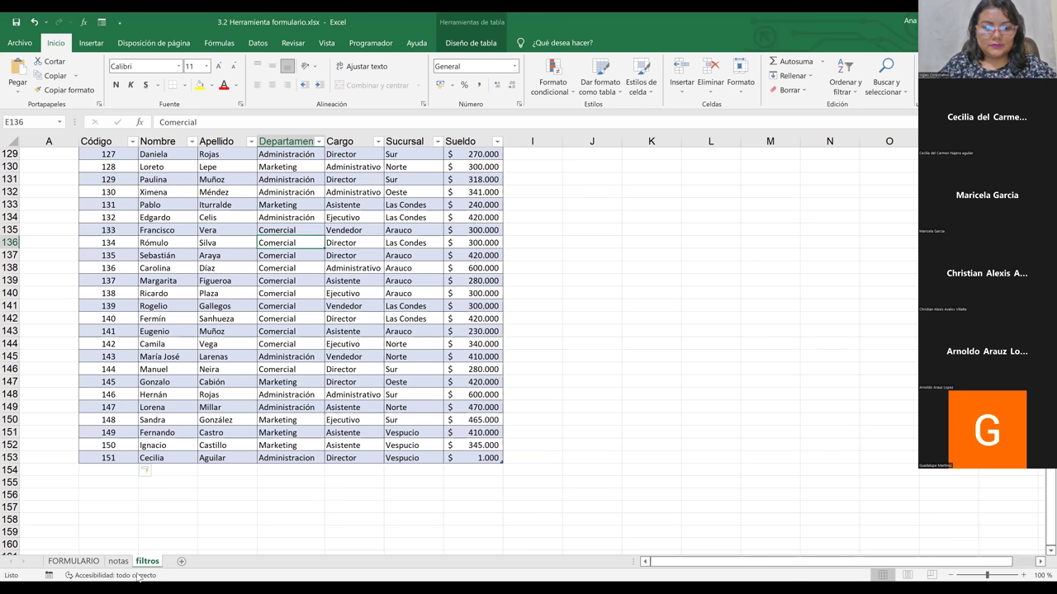
Step: Look over the notas sheet's grades, weights (80%, 30%) and Promedio cells
left_click(118, 561)
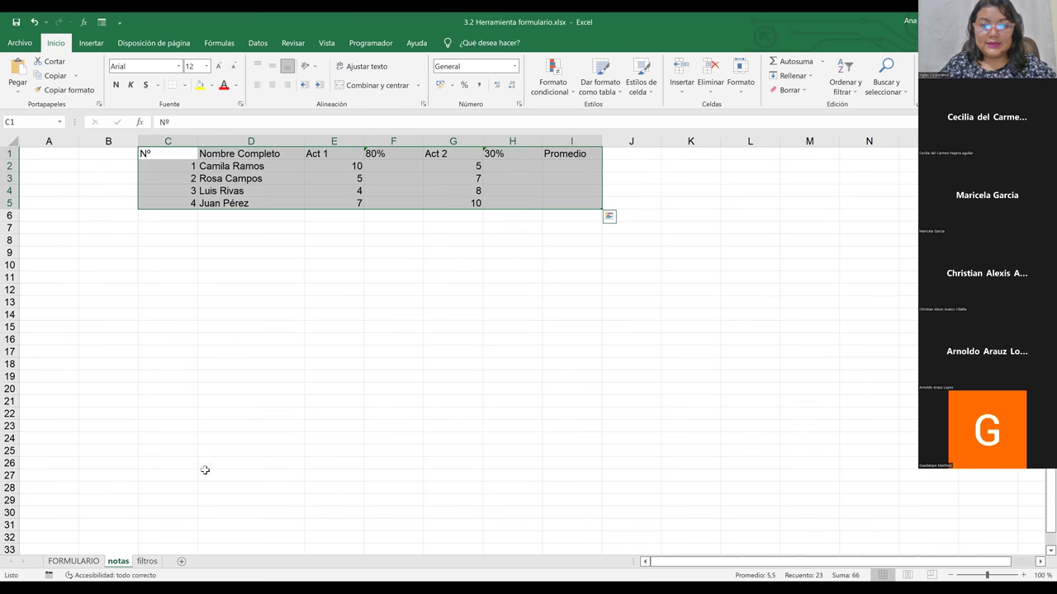
left_click(487, 361)
left_click(229, 251)
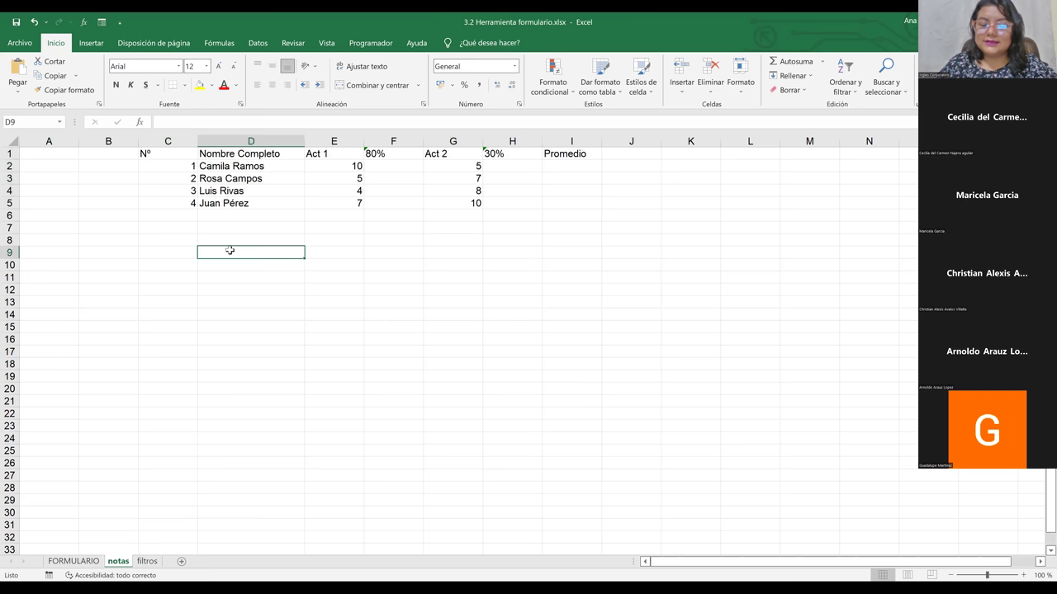
key("Up")
key("Up")
key("Up")
key("Up")
key("Up")
key("Up")
key("Up")
key("Up")
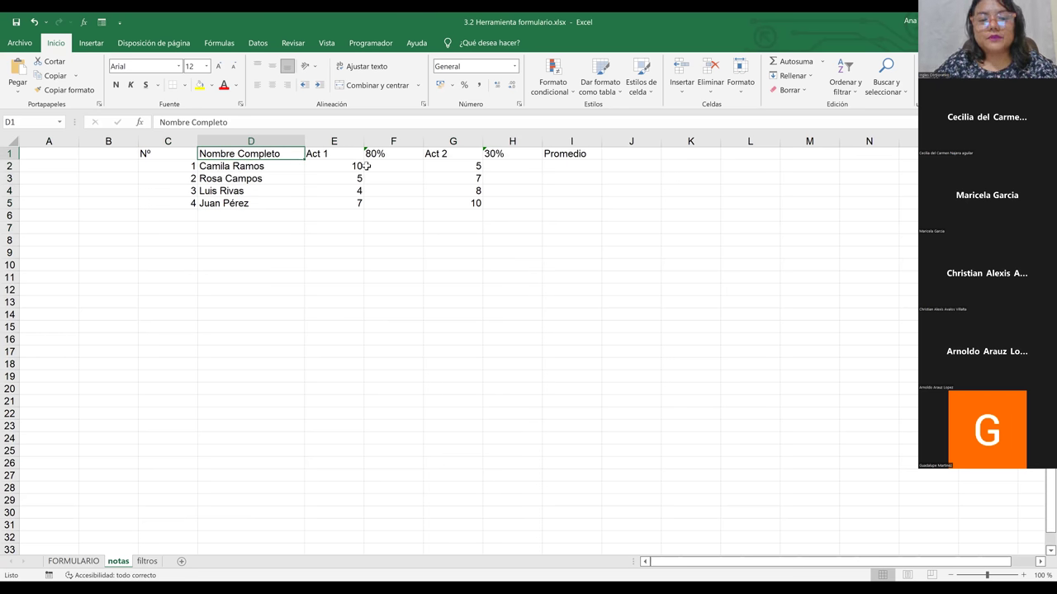
left_click_drag(157, 153, 188, 192)
left_click(332, 166)
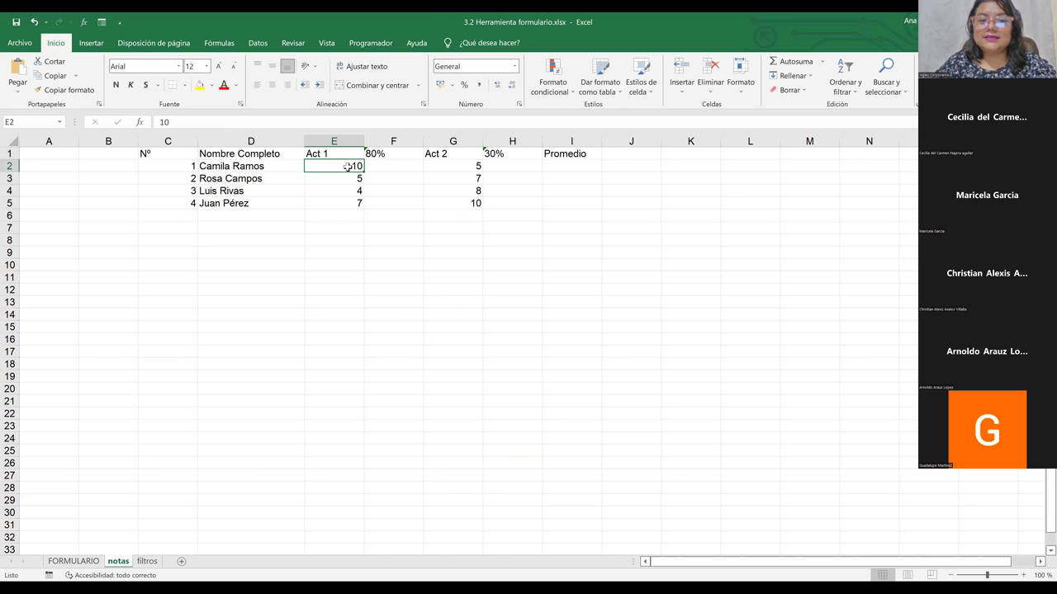
left_click(388, 166)
left_click(377, 154)
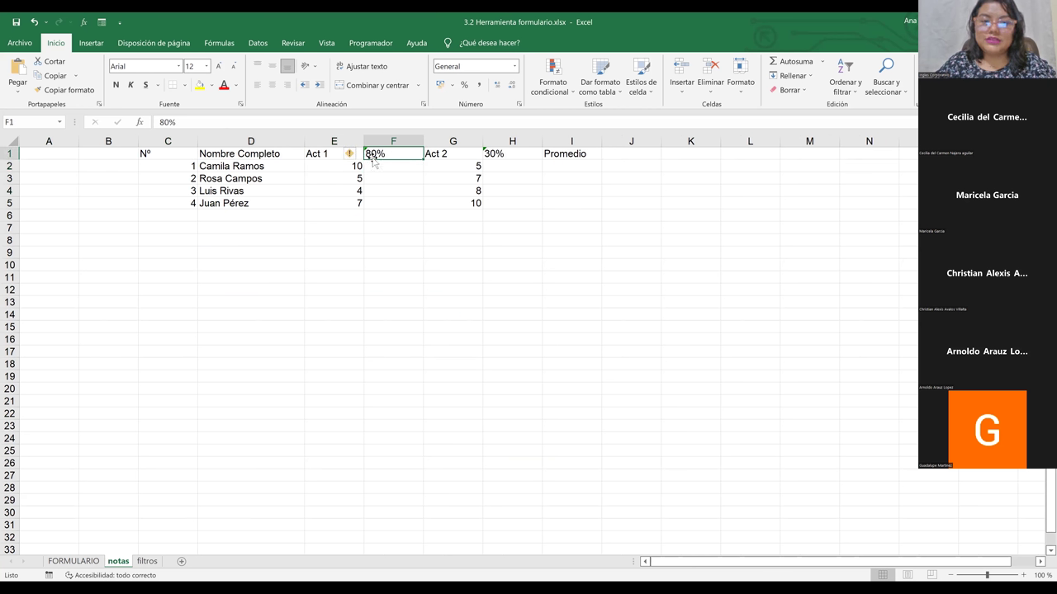
left_click(344, 168)
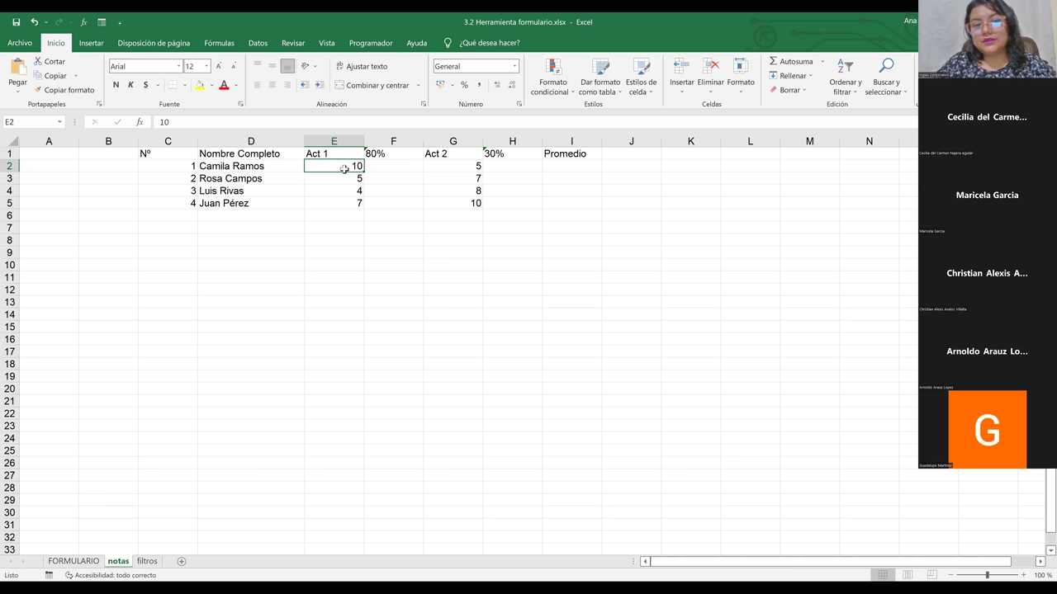
left_click(500, 155)
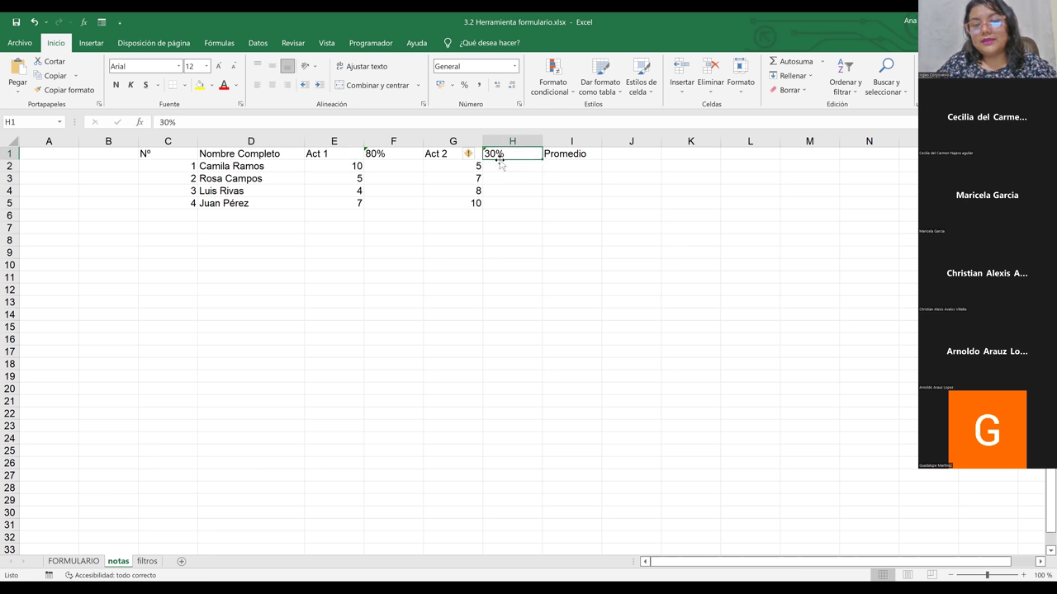
left_click(462, 167)
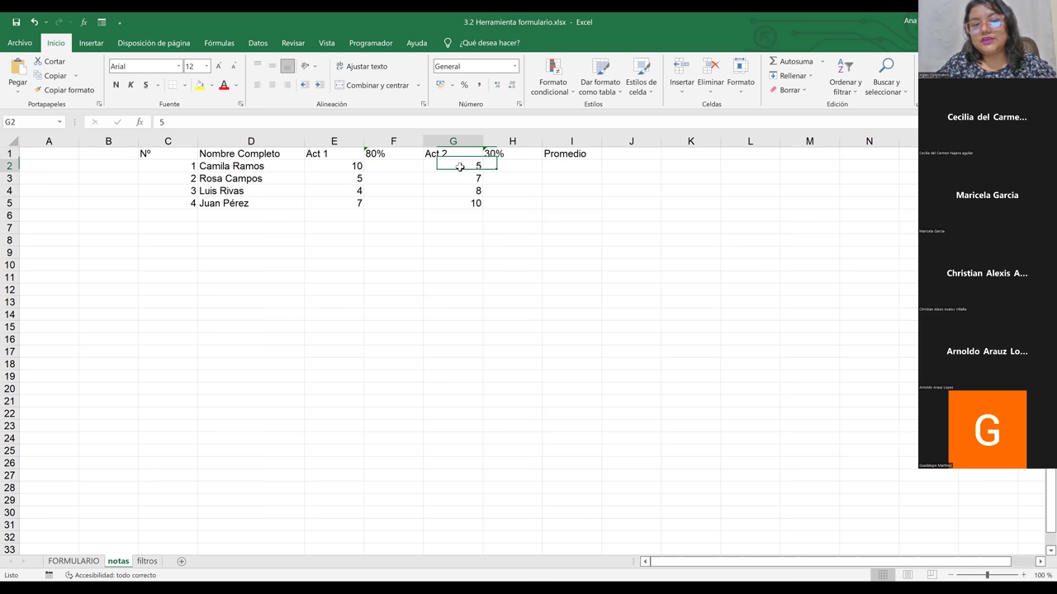
left_click(571, 171)
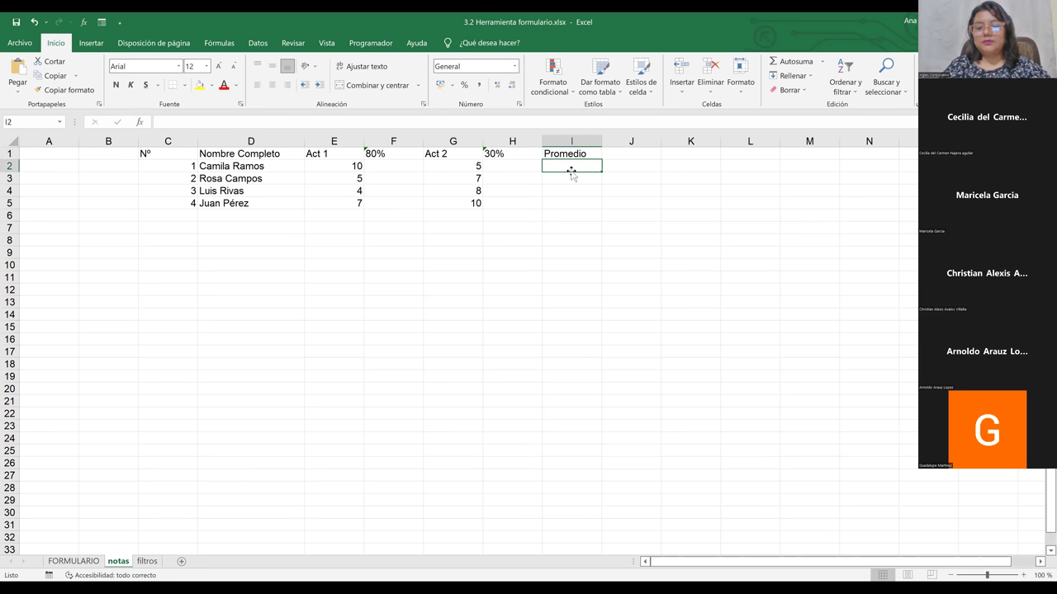
left_click(564, 264)
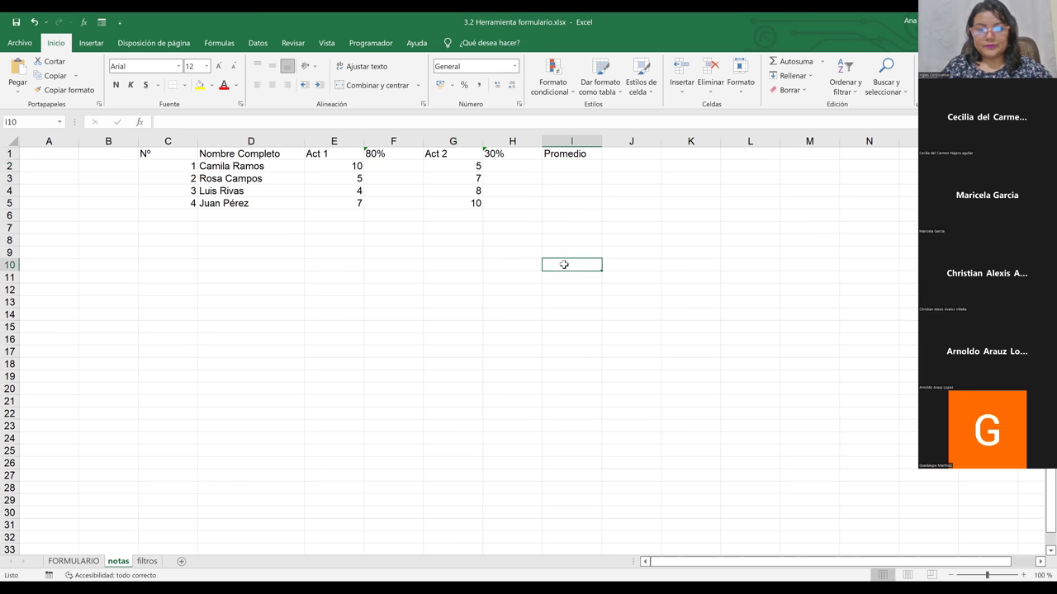
Step: Return to the FORMULARIO sheet showing the four-sale table
left_click(75, 563)
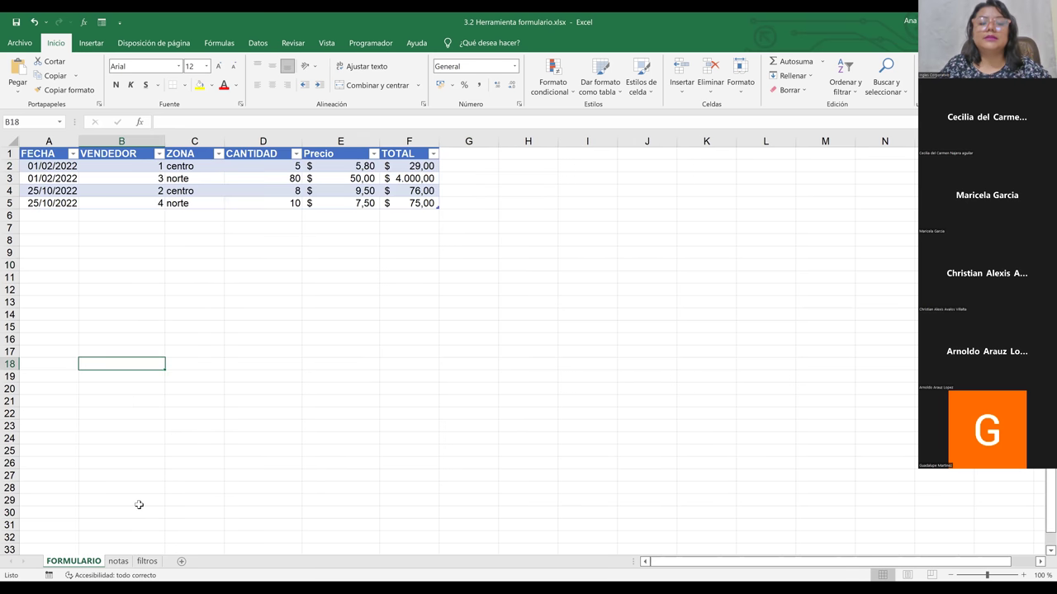
left_click(147, 563)
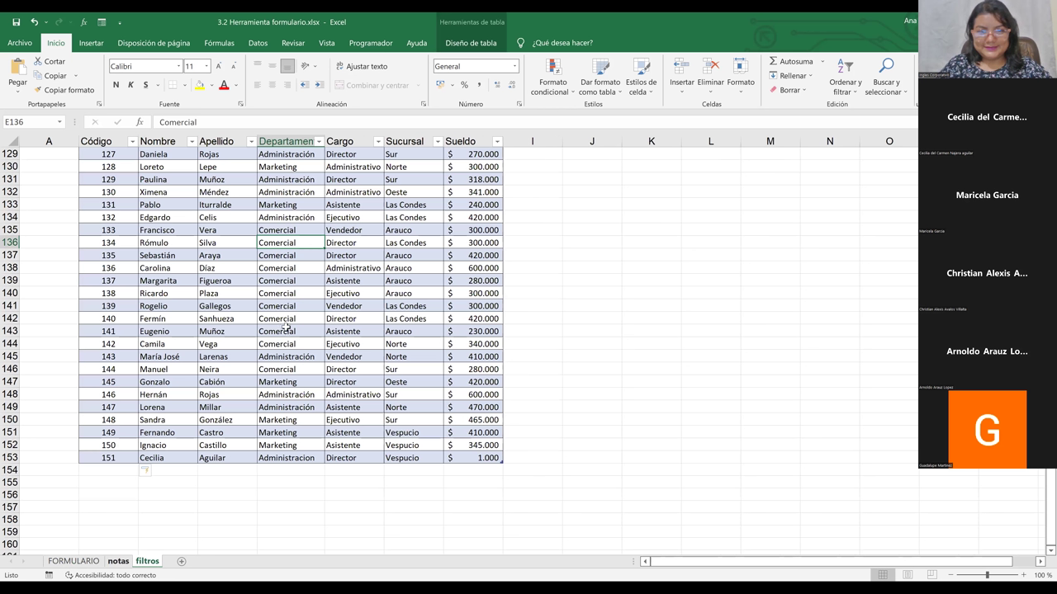
key("ctrl+Page_Up")
key("ctrl+Page_Up")
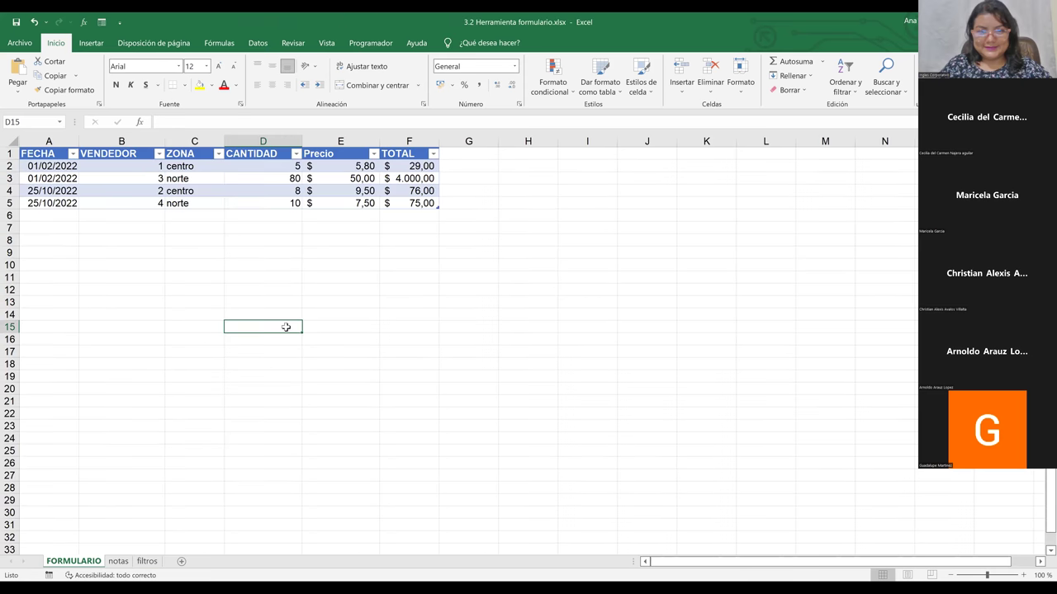